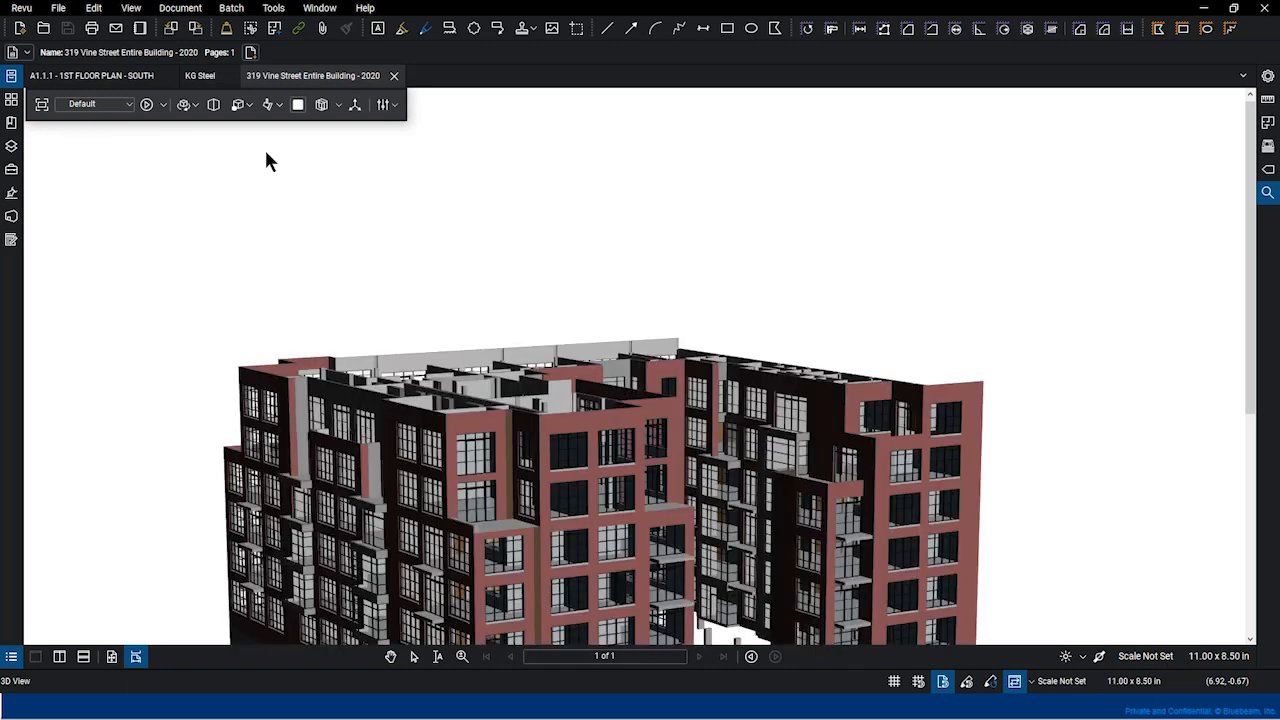
- Examine the building's facades, roof and courtyard from several angles and check which lighting options are available
drag(879, 301, 932, 173)
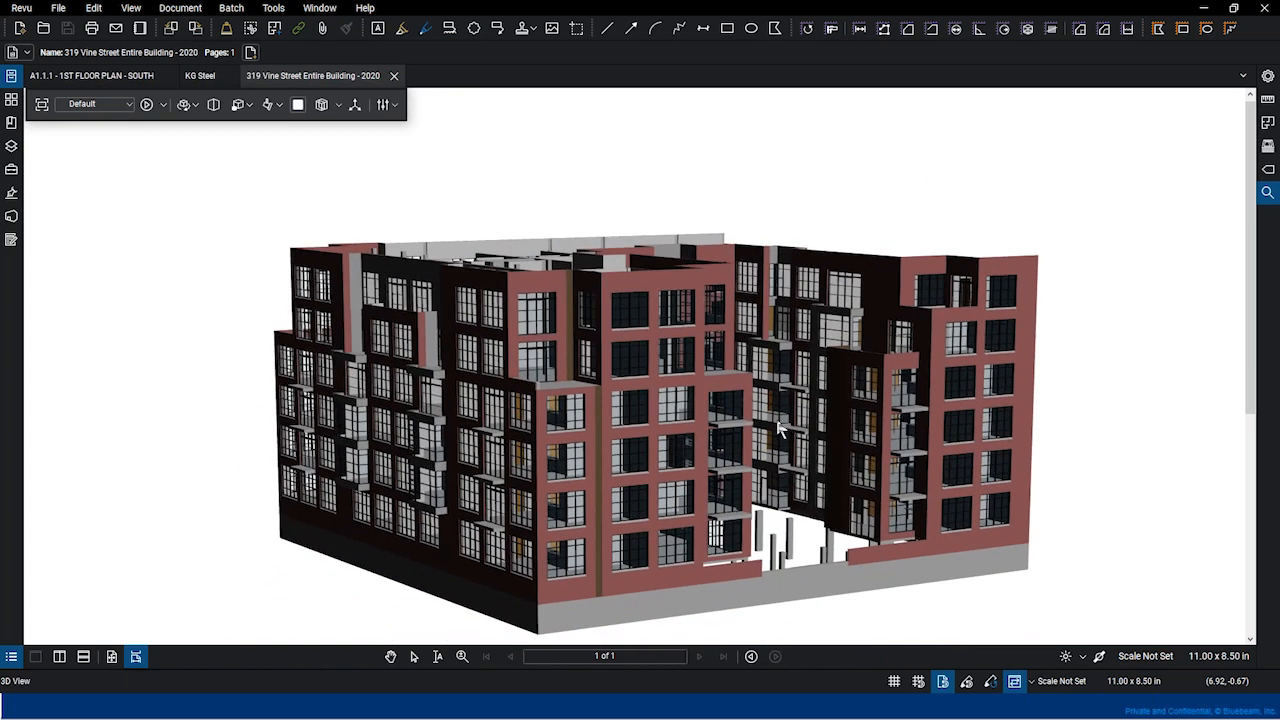
mouse_move(690, 418)
mouse_down()
mouse_move(600, 413)
mouse_move(668, 462)
mouse_move(842, 366)
mouse_move(632, 432)
mouse_move(746, 478)
mouse_up()
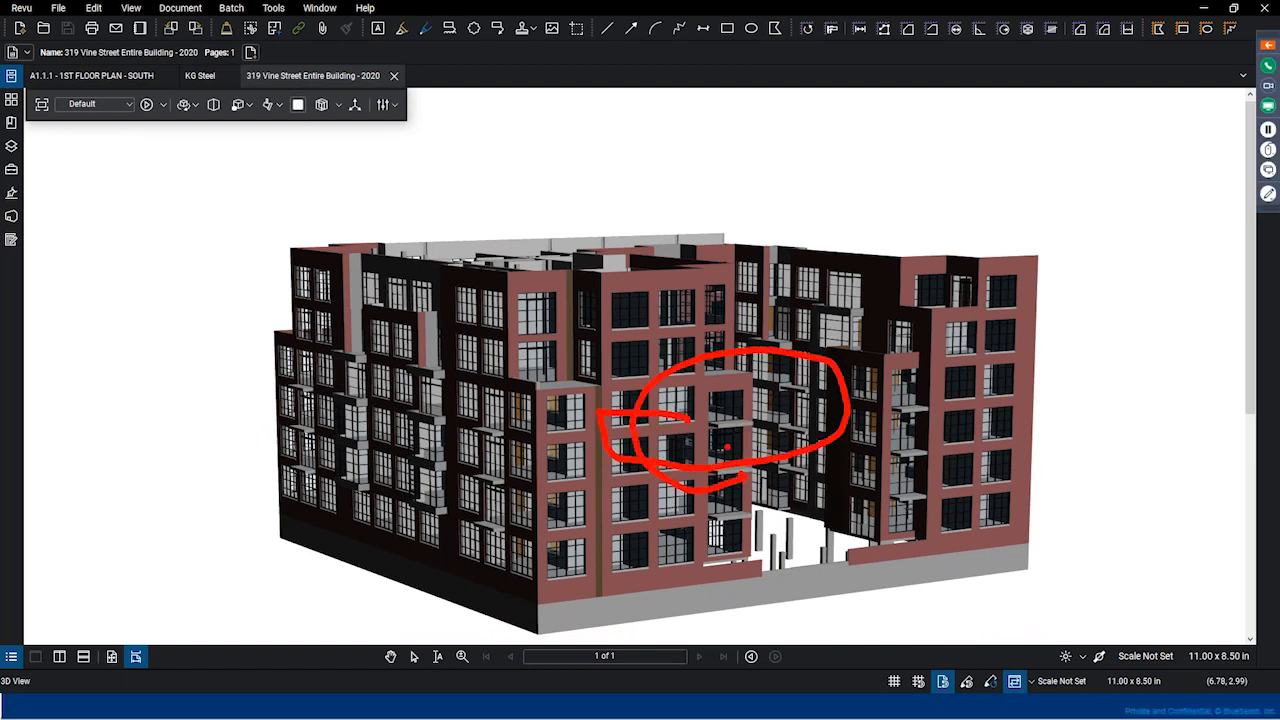
key(Escape)
mouse_move(824, 222)
mouse_down()
mouse_move(817, 196)
mouse_move(820, 231)
mouse_up()
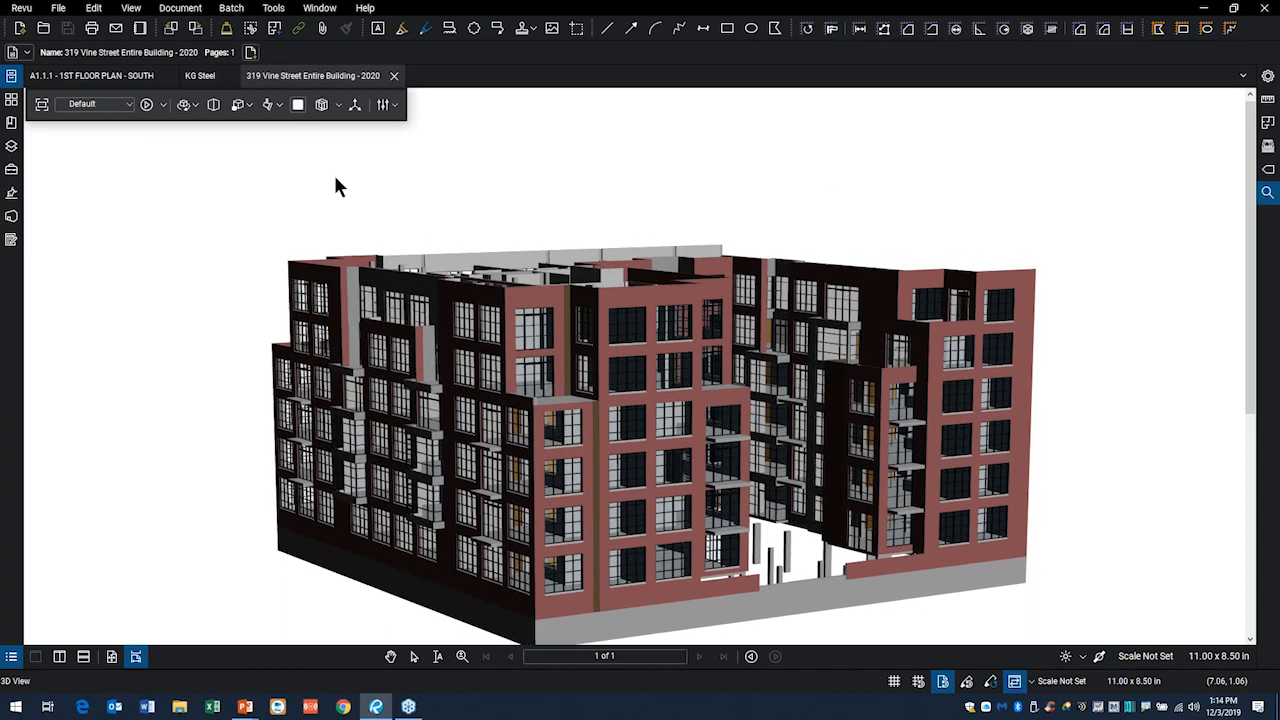
drag(337, 193, 1093, 243)
drag(1086, 332, 129, 186)
click(280, 106)
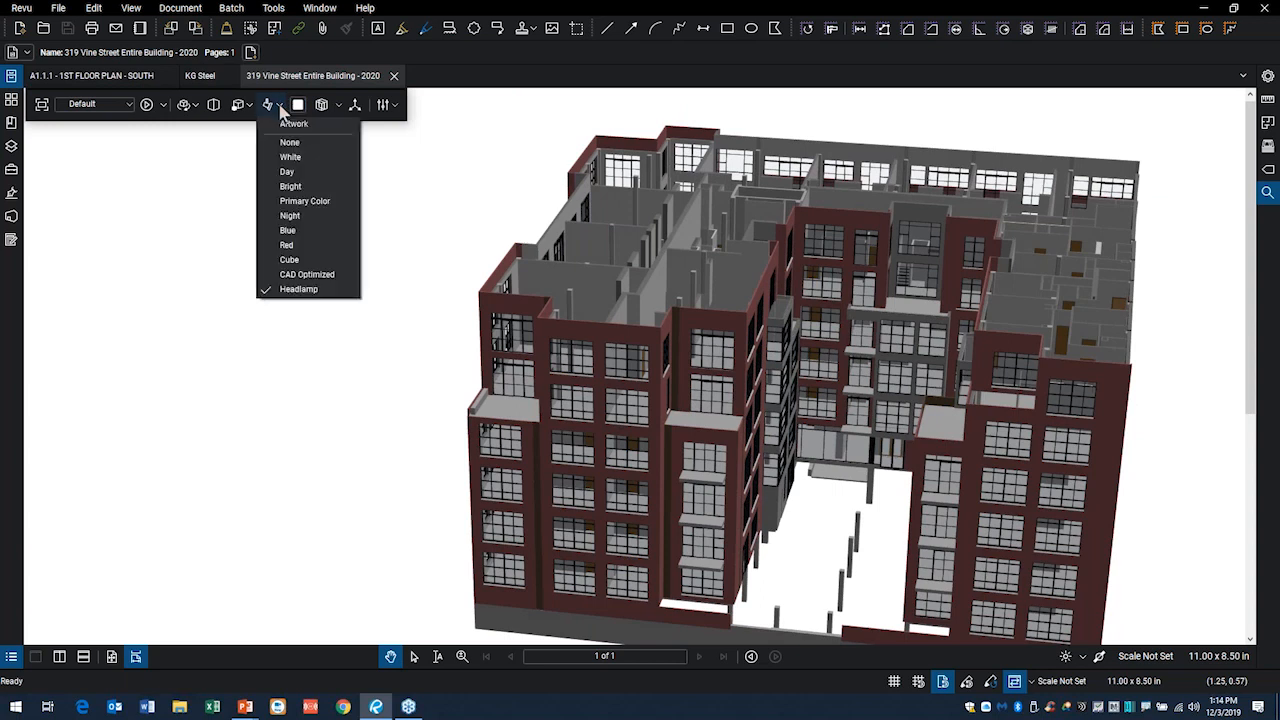
click(322, 119)
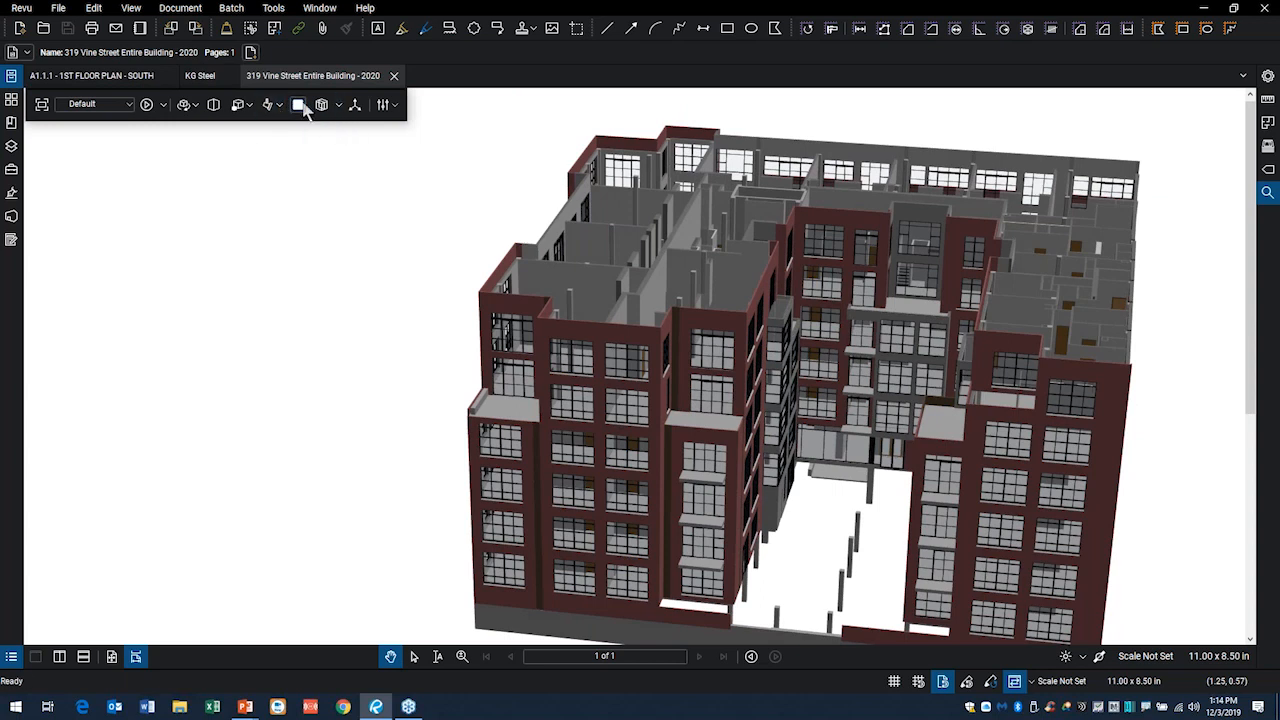
- Try the None lighting on the building model, and set the lighting to Day instead
click(280, 106)
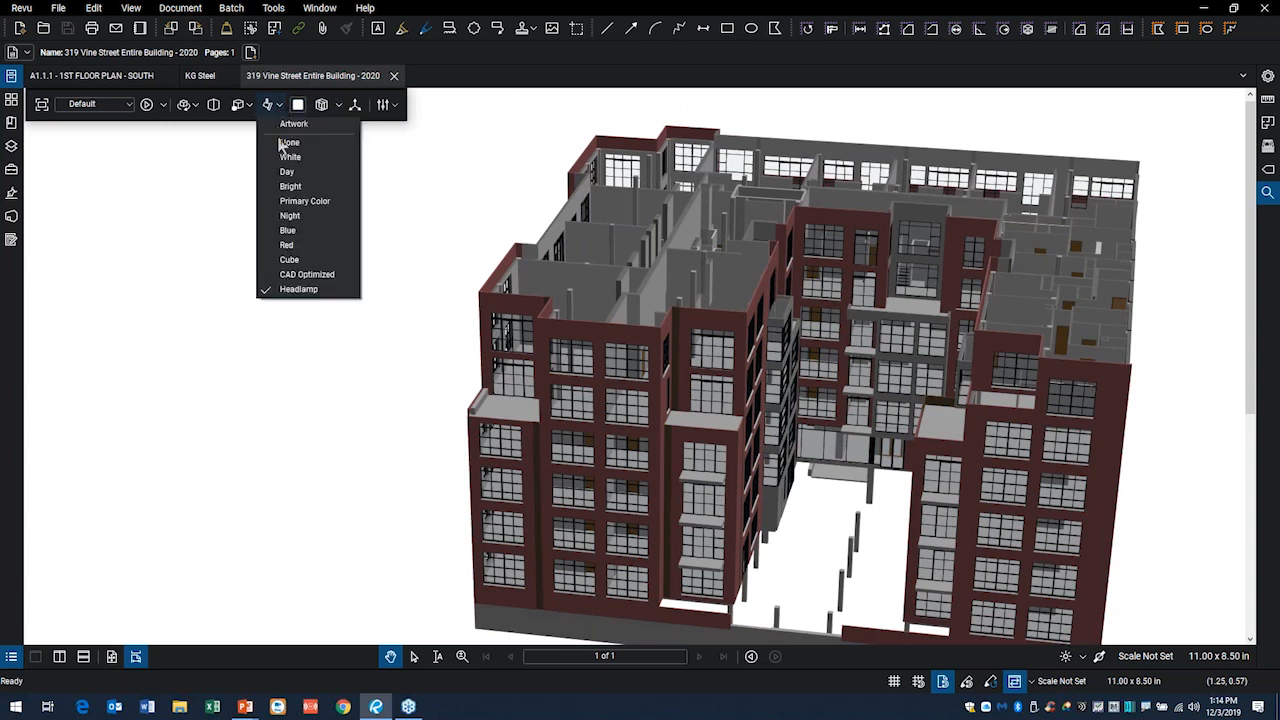
click(289, 142)
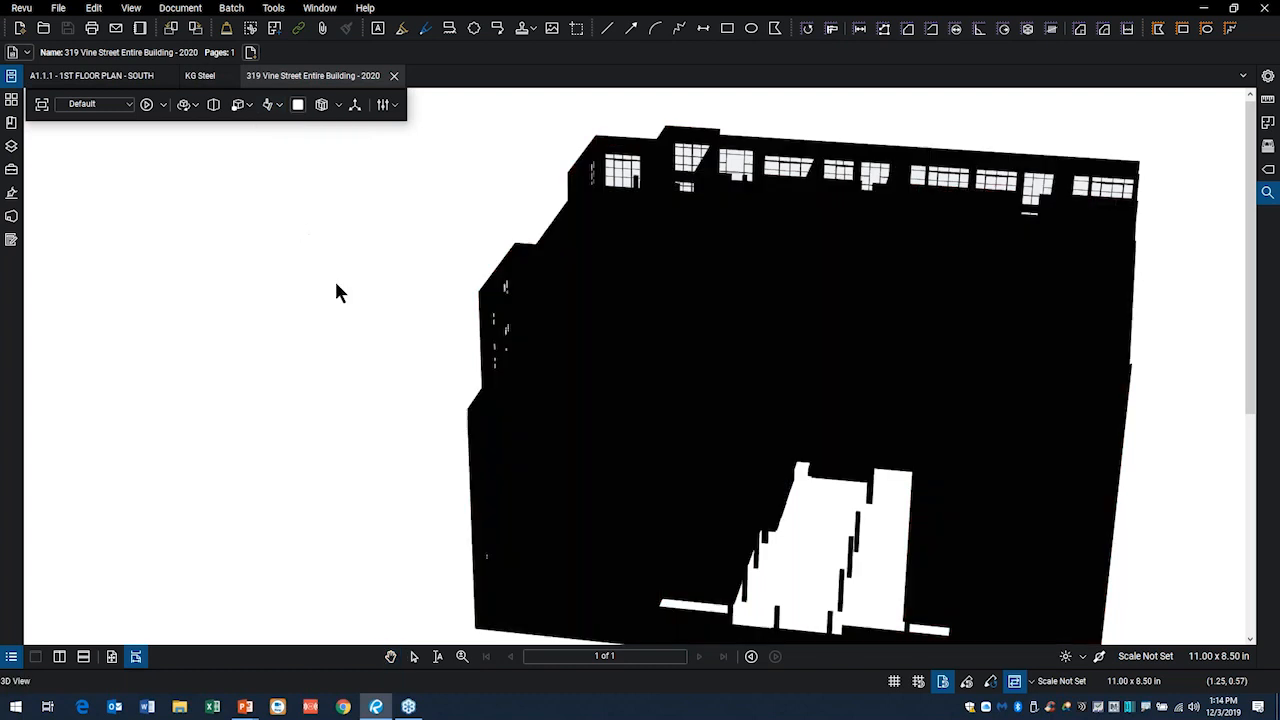
click(280, 106)
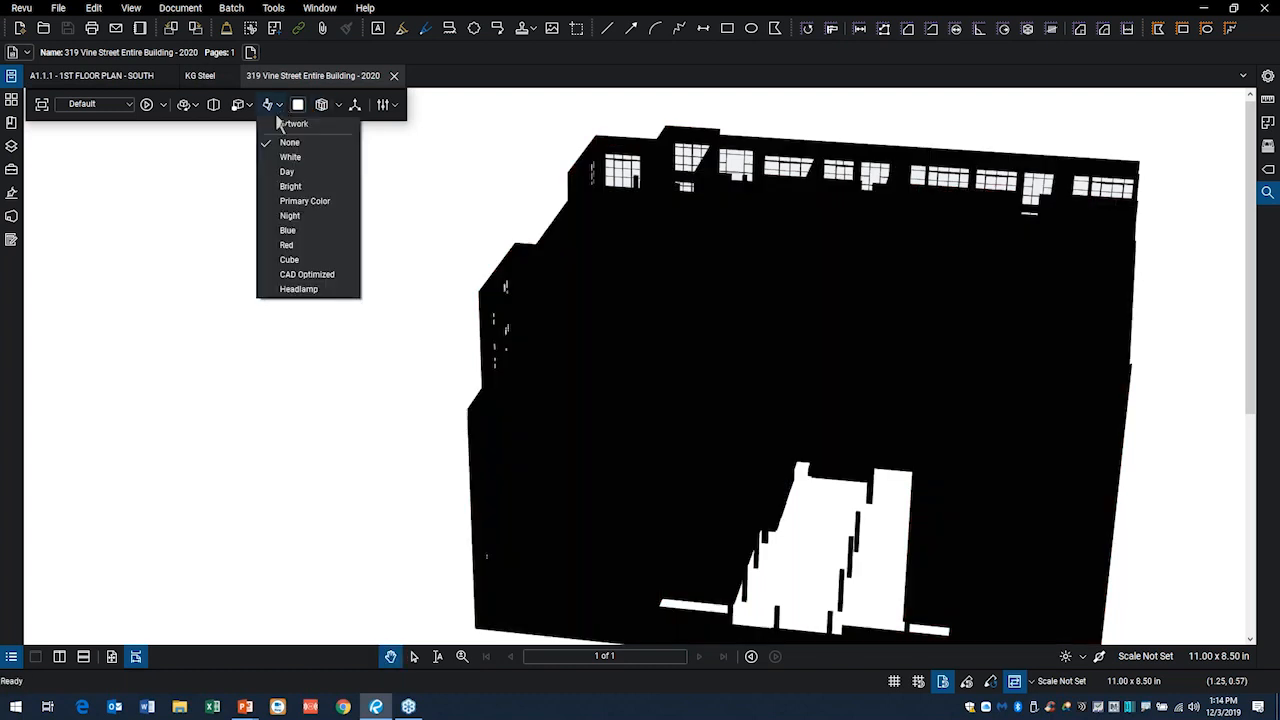
click(288, 173)
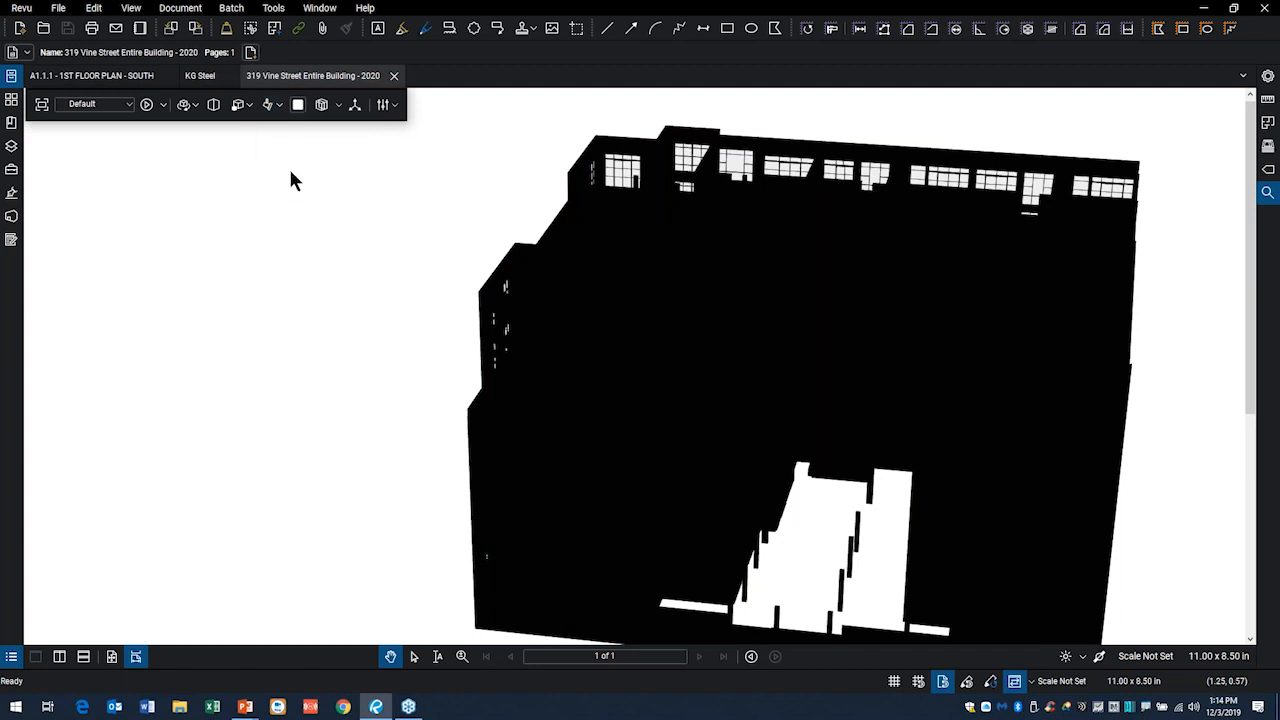
drag(283, 279, 1158, 215)
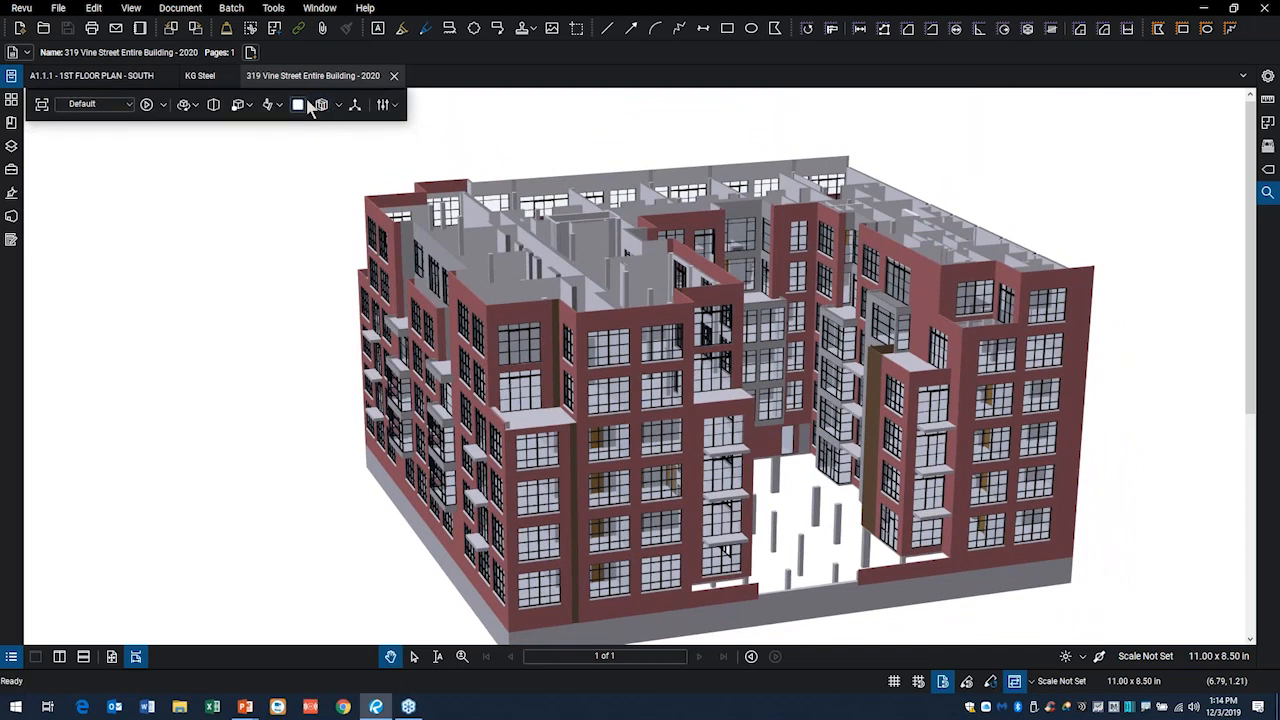
- Switch the building model's render mode to Illustration
click(299, 105)
click(303, 105)
click(301, 105)
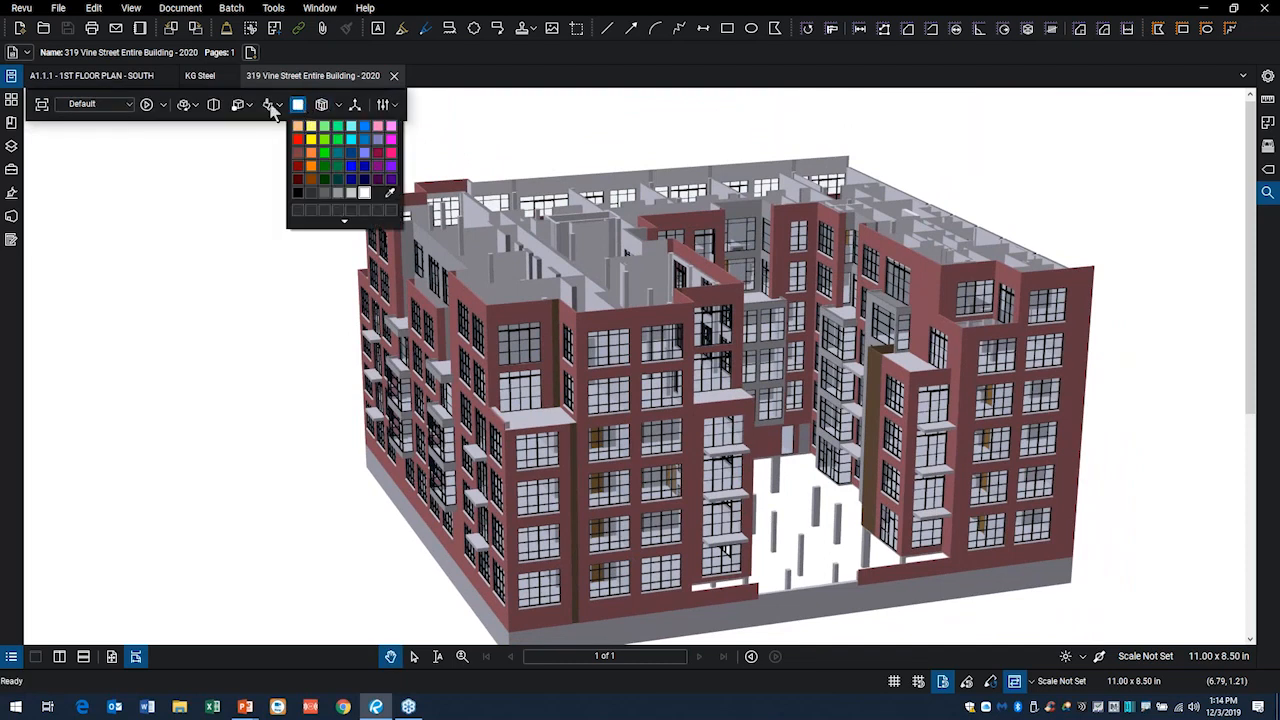
click(249, 105)
click(250, 106)
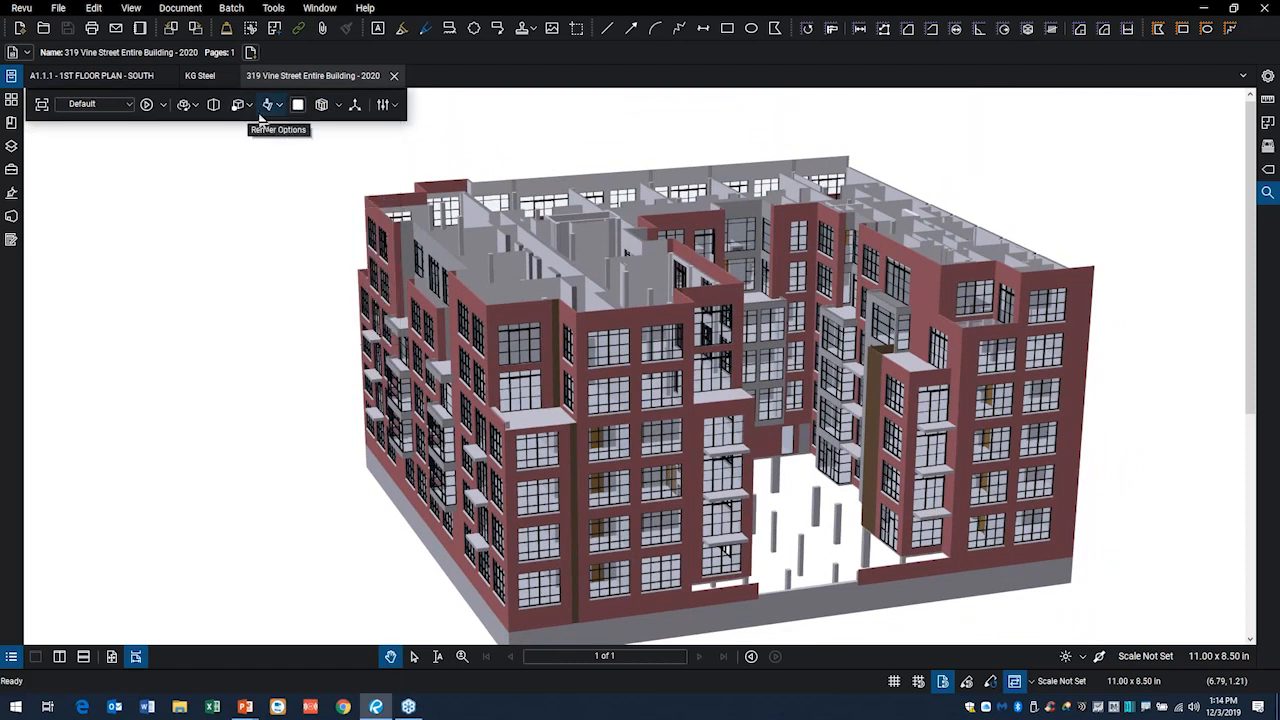
click(252, 107)
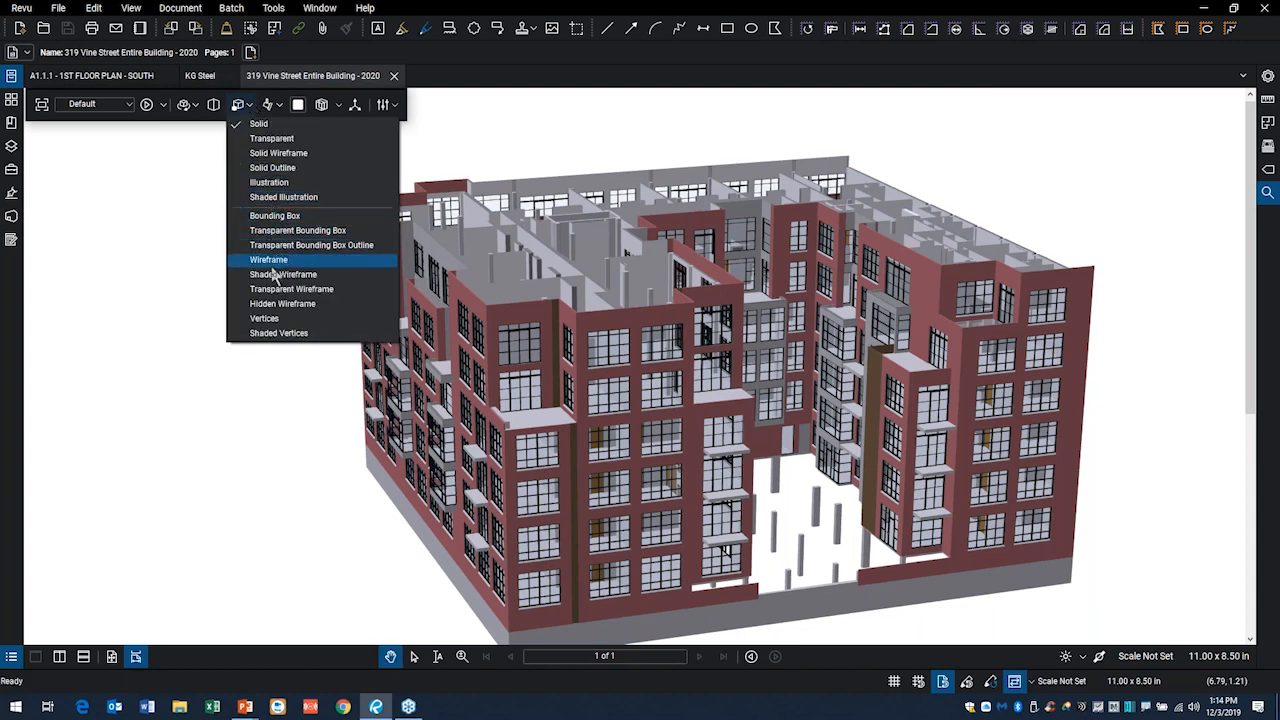
click(280, 198)
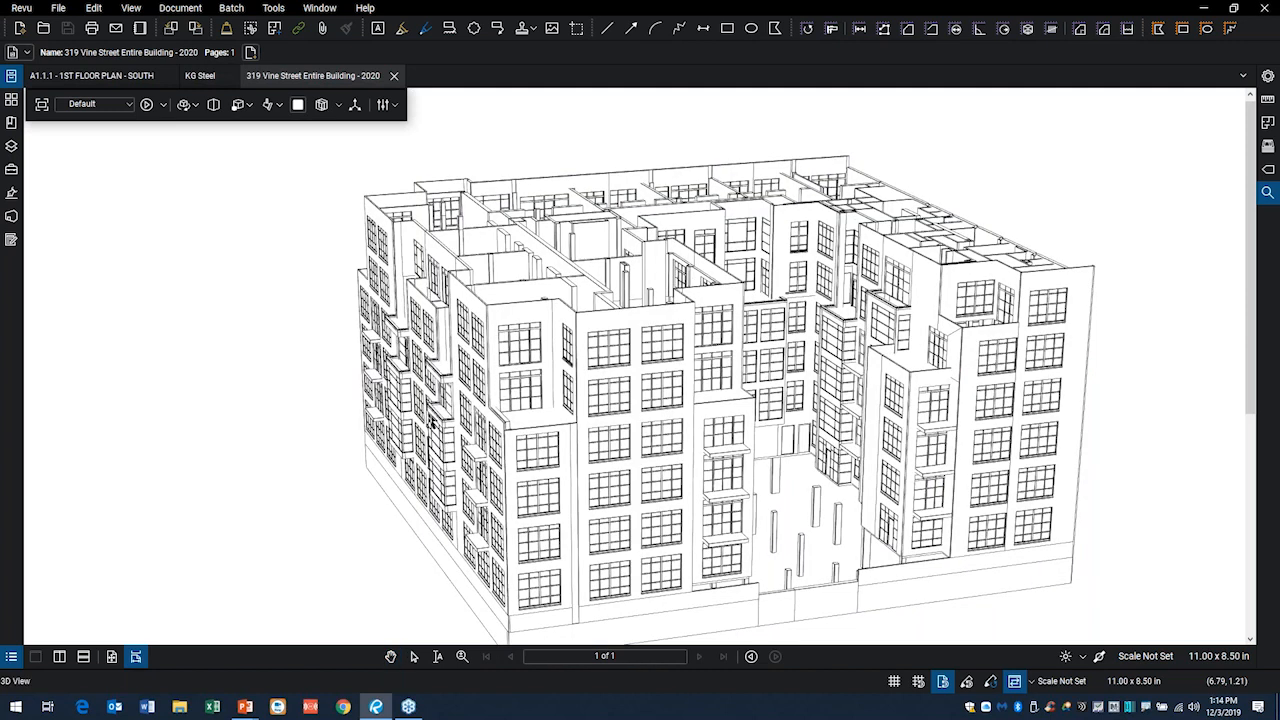
drag(343, 377, 407, 248)
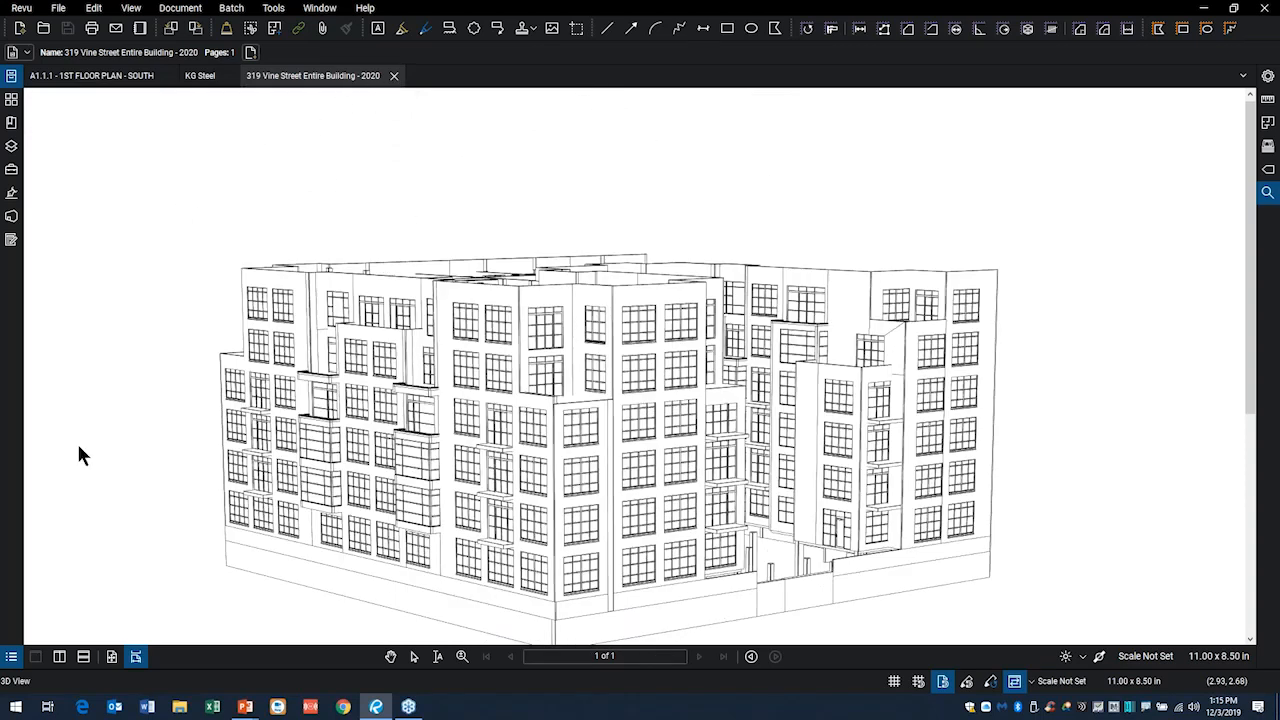
- View the markups list and the 3D model tree, and hide the lists again
click(11, 657)
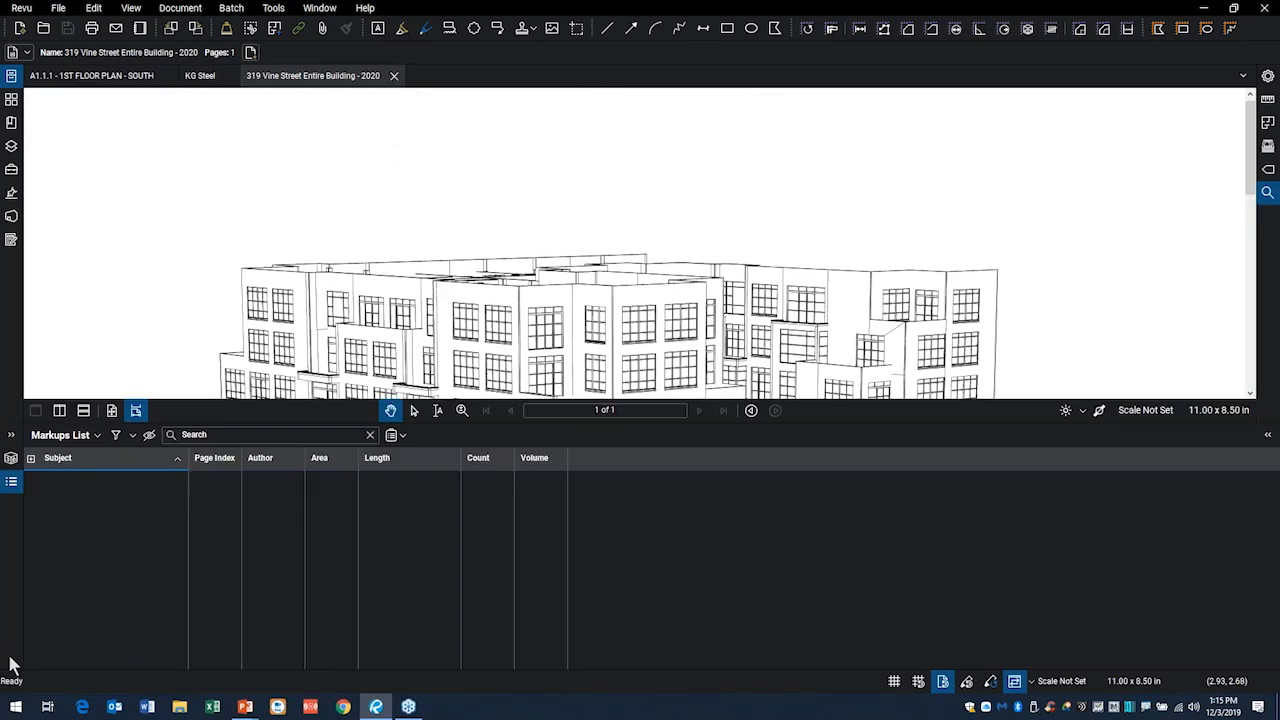
click(11, 458)
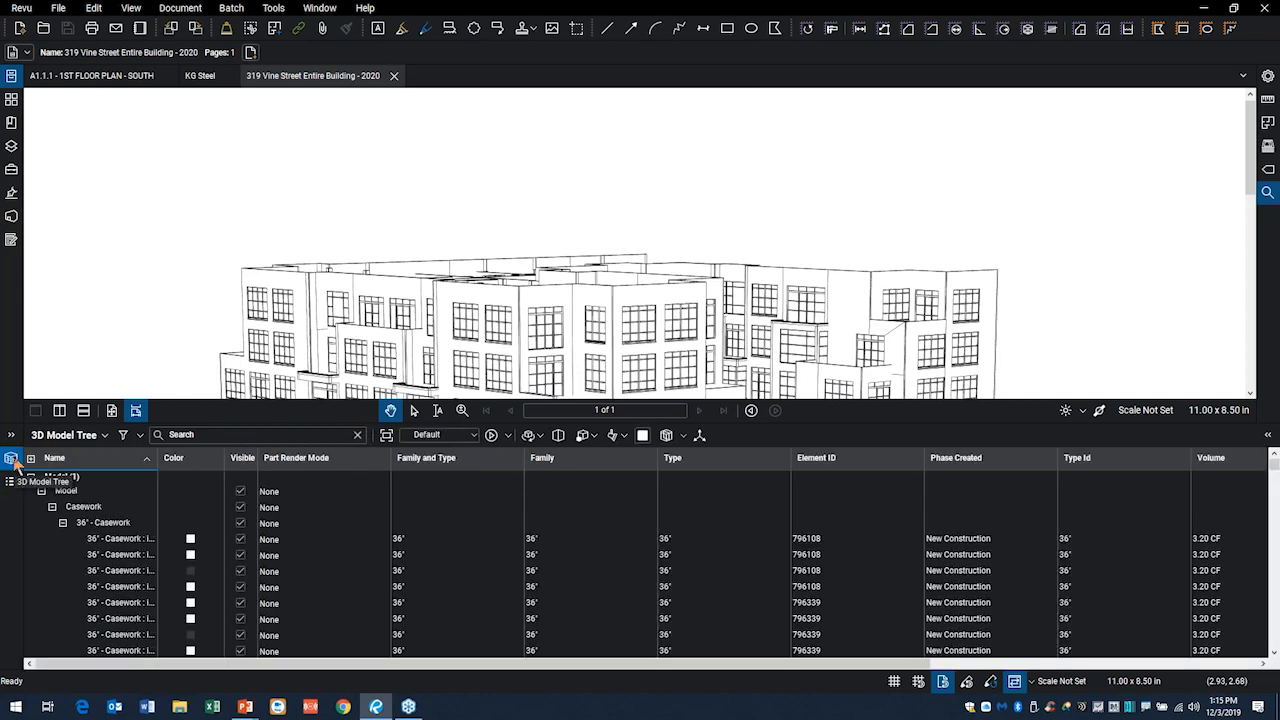
click(12, 484)
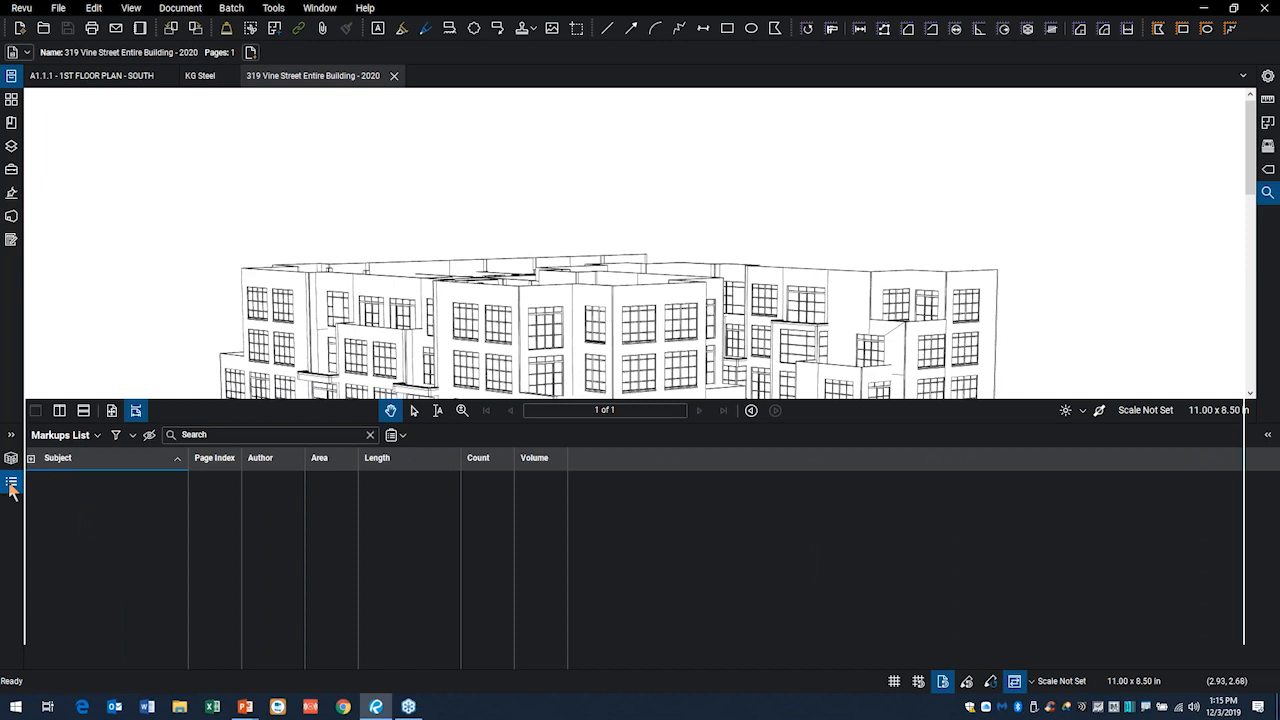
click(12, 486)
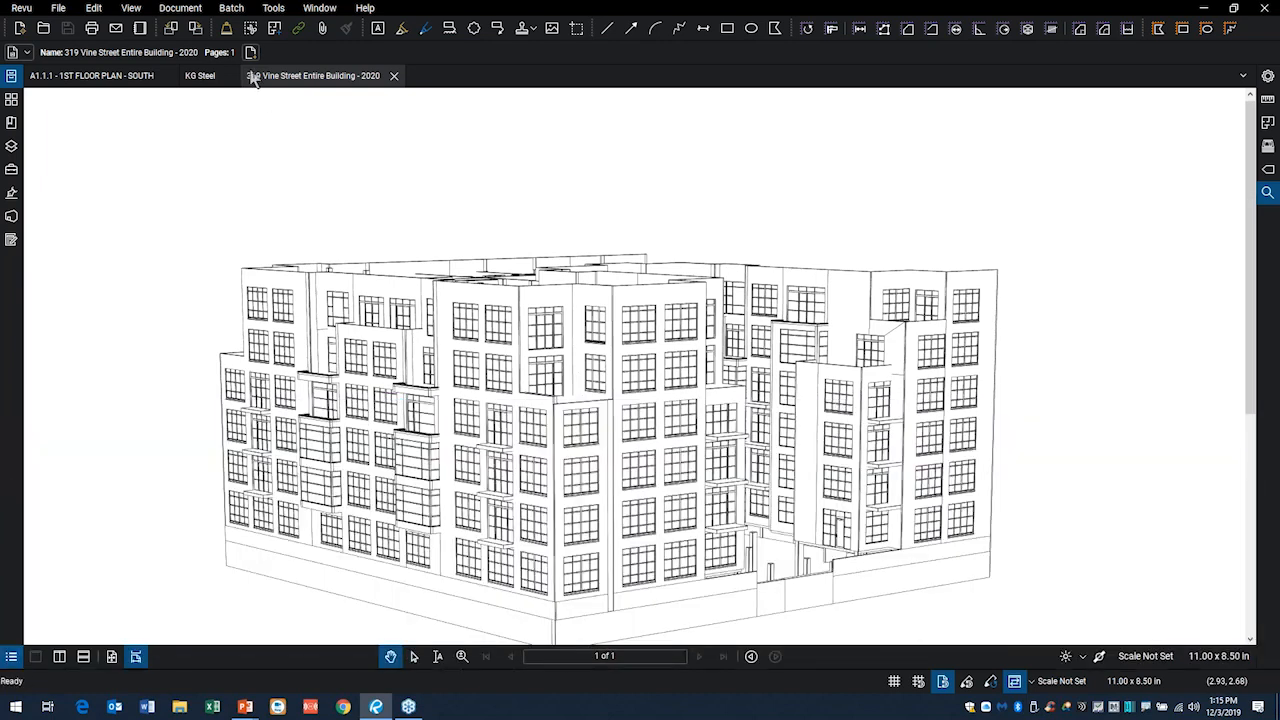
- Set the building model's render mode back to Solid
click(337, 176)
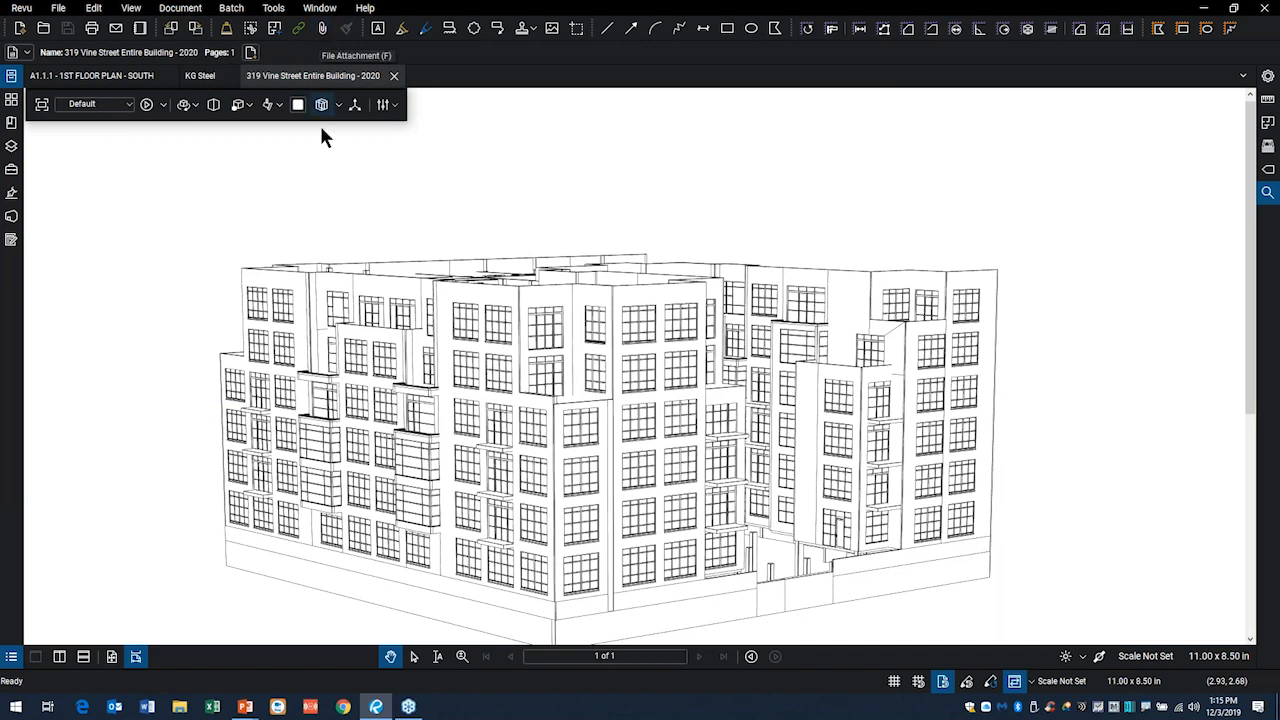
click(241, 104)
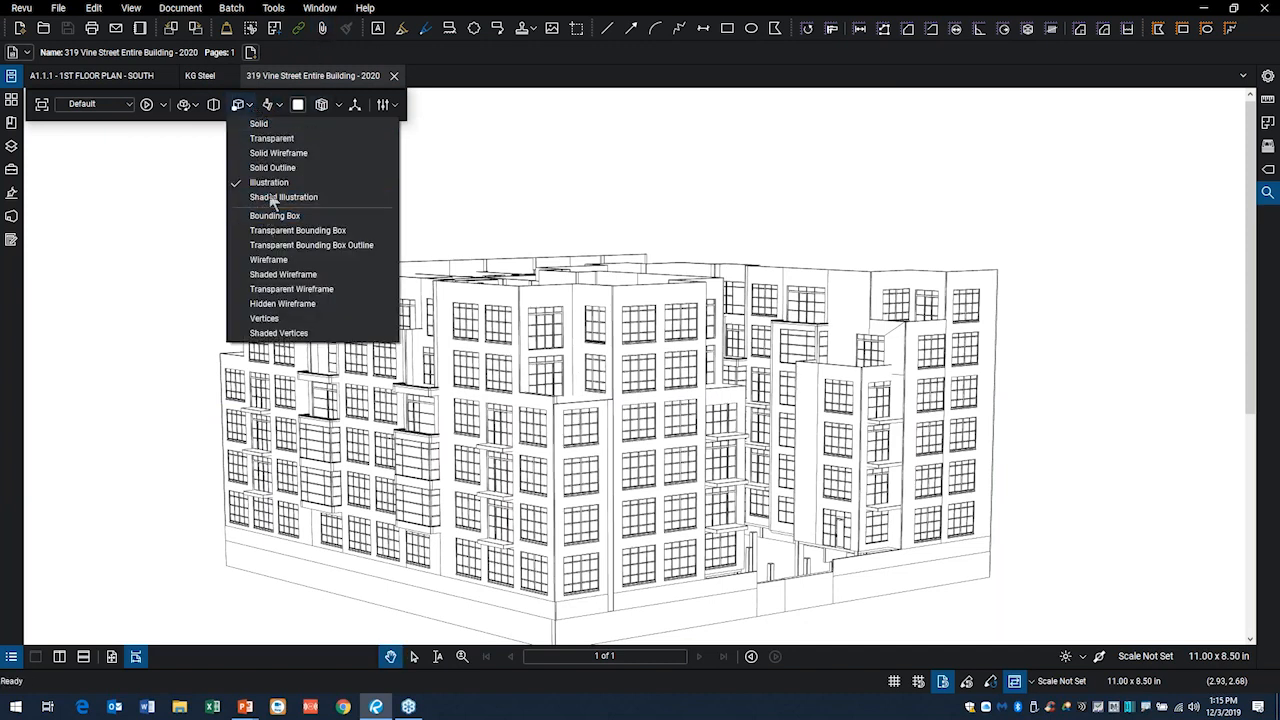
click(259, 124)
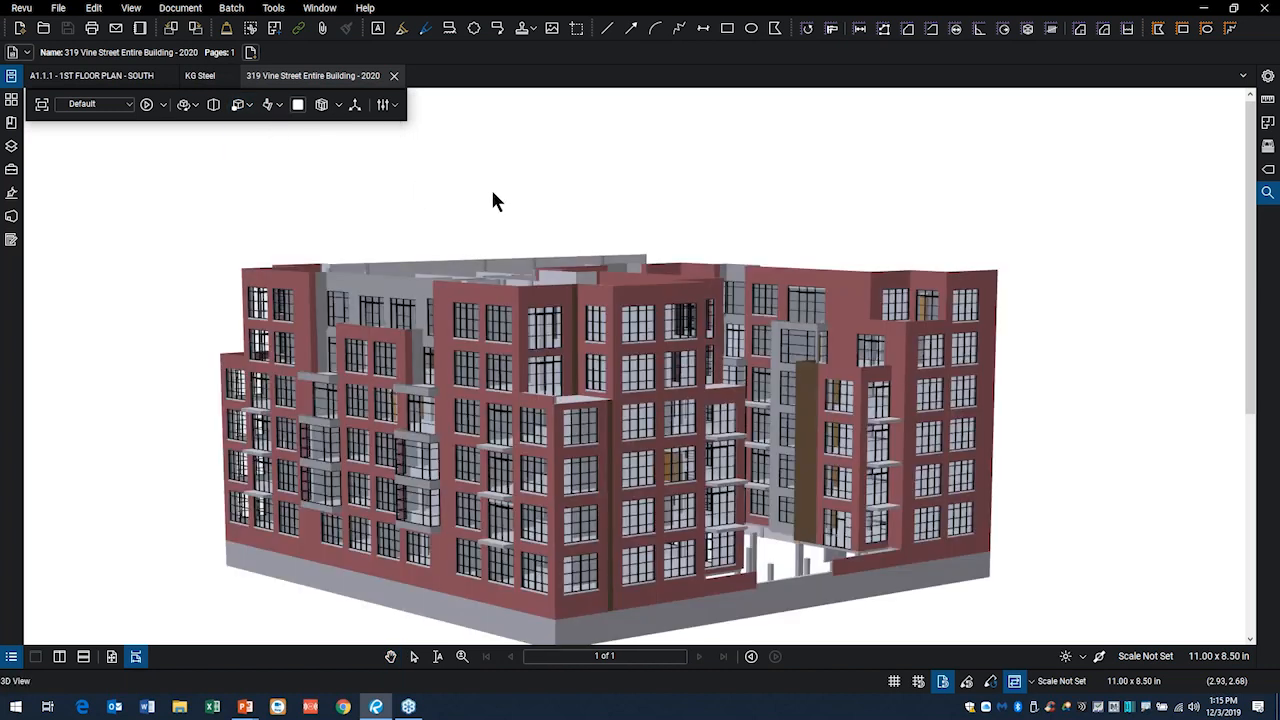
mouse_move(483, 213)
mouse_down()
mouse_move(503, 231)
mouse_move(490, 206)
mouse_up()
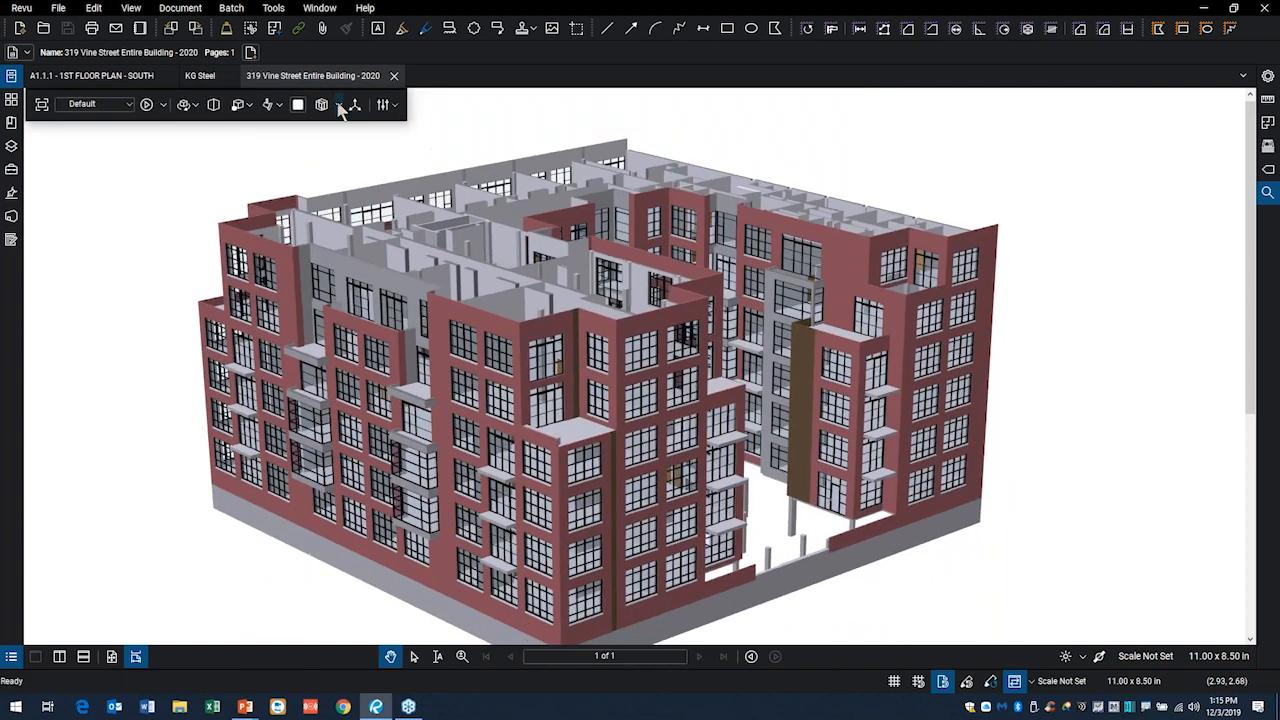
- Show a horizontal cross section through the building, and briefly select its cutting plane
click(339, 104)
click(349, 125)
click(339, 106)
click(351, 127)
click(339, 104)
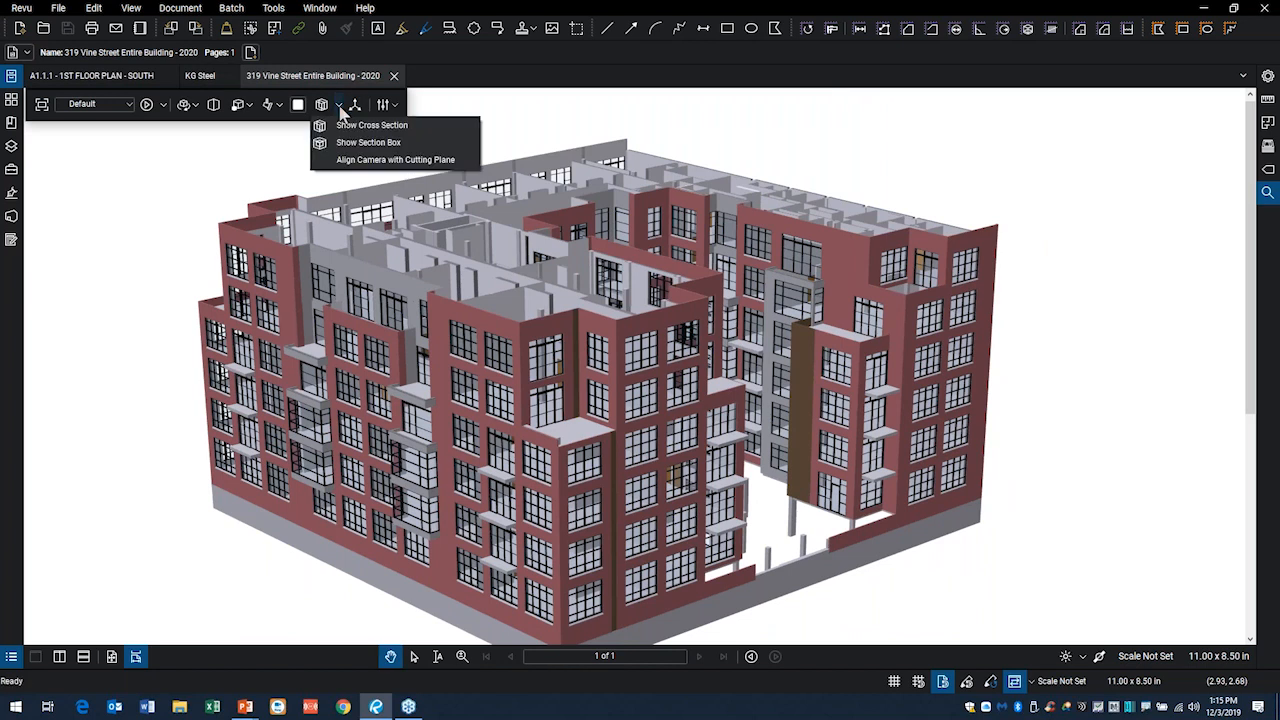
click(334, 124)
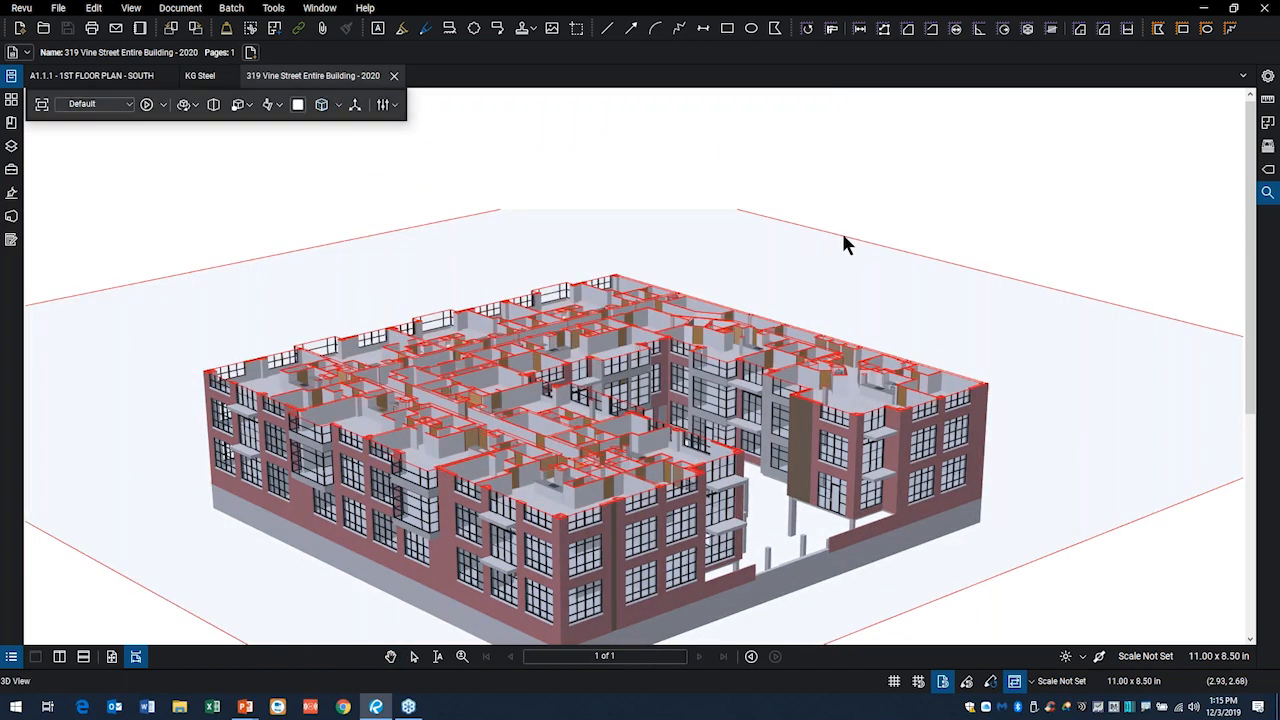
click(700, 240)
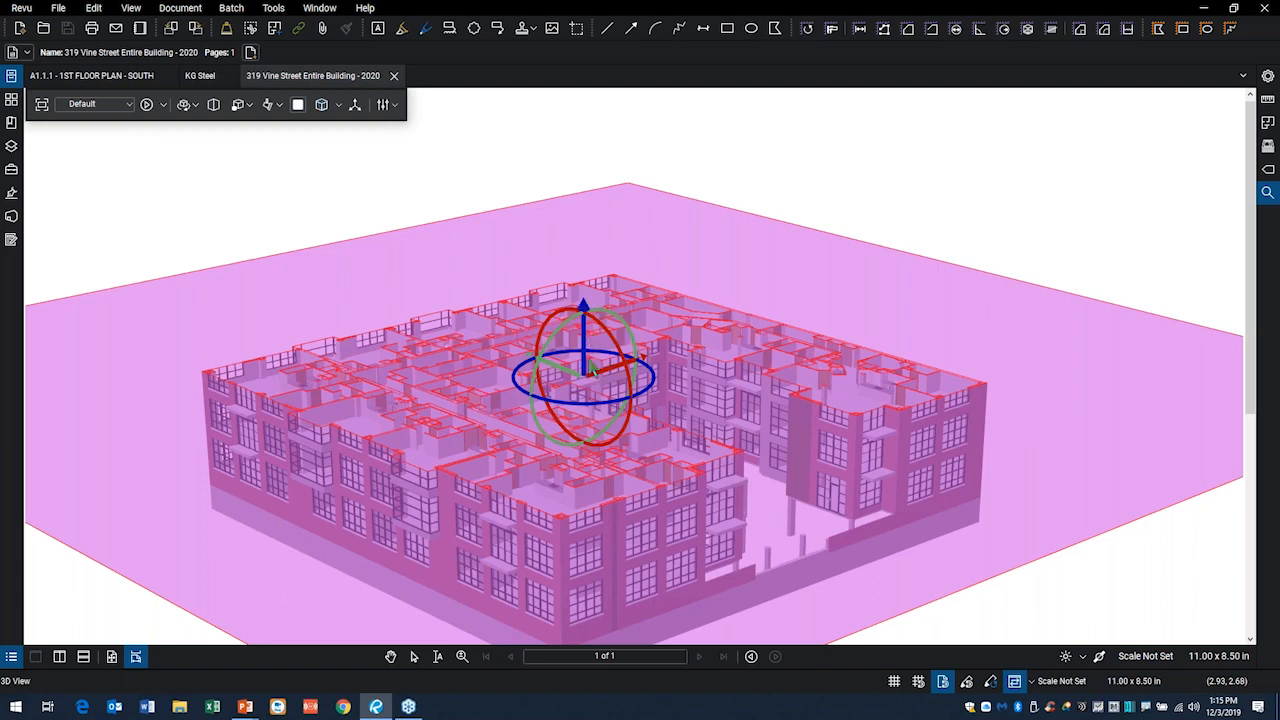
click(690, 178)
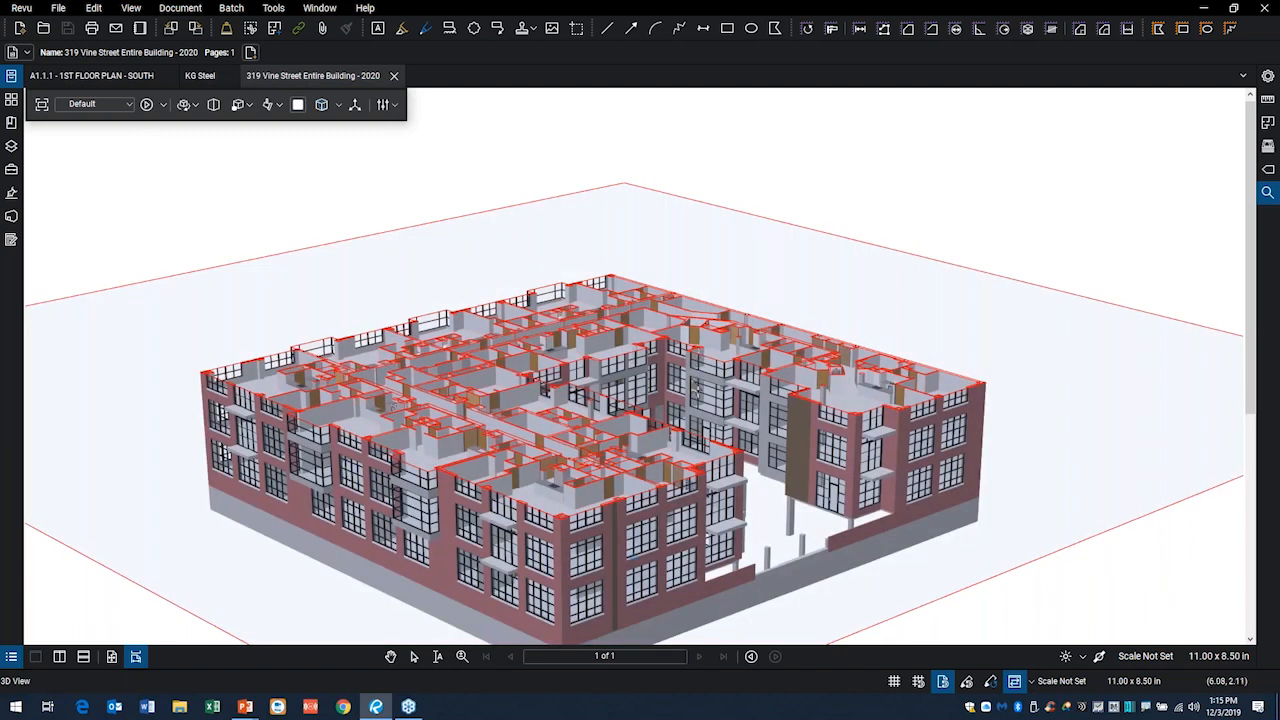
- Examine the corner apartment's kitchen and the neighbouring rooms exposed by the cross section from close up
drag(690, 397, 411, 398)
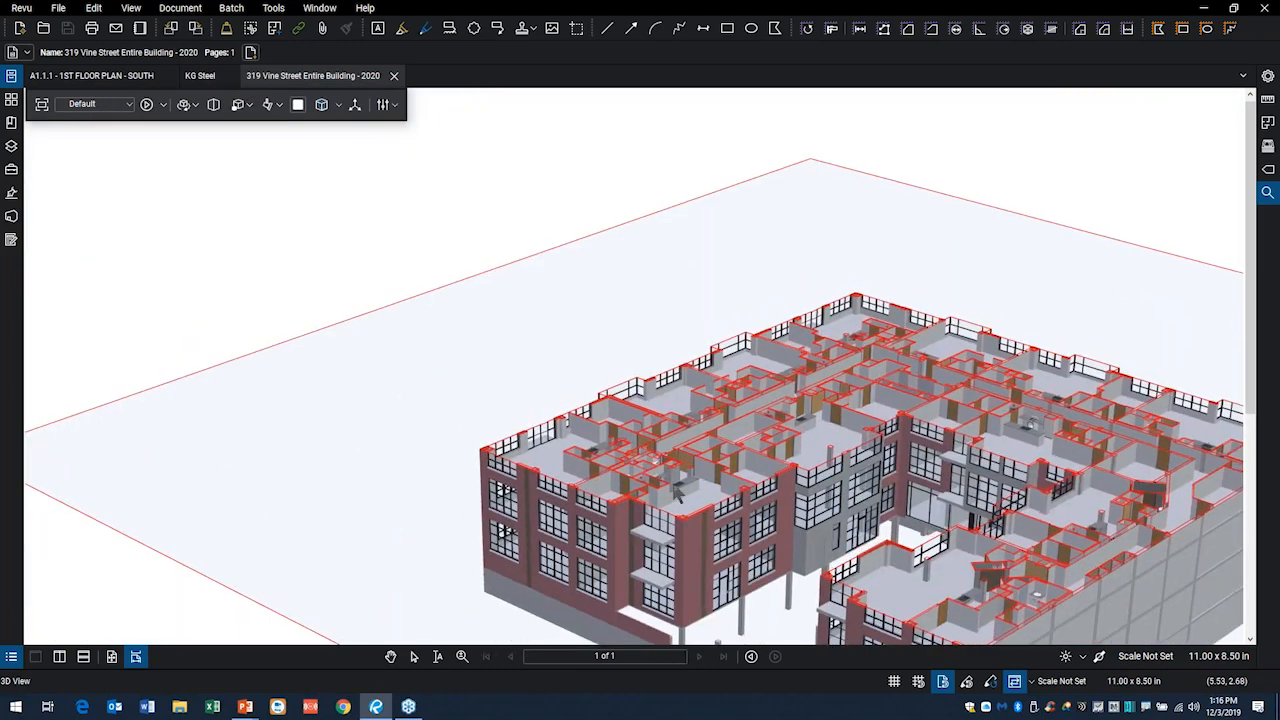
scroll(684, 503, up, 3)
scroll(684, 503, up, 8)
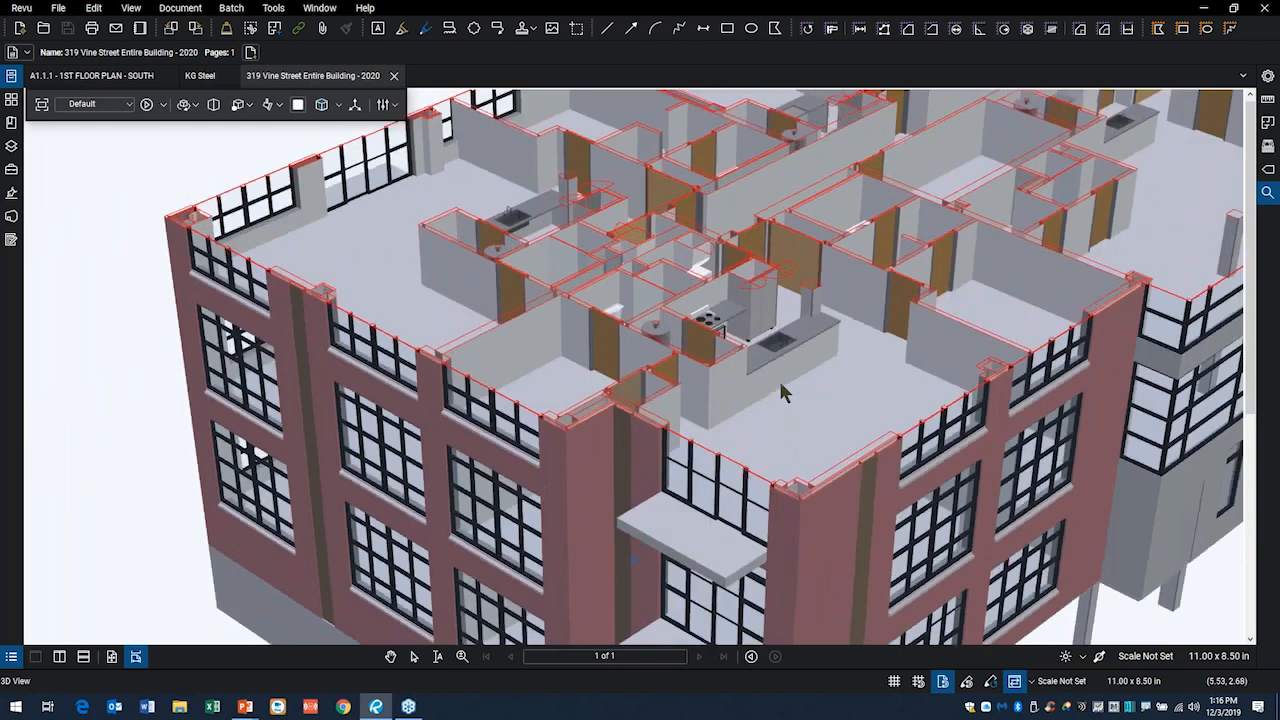
scroll(767, 390, up, 5)
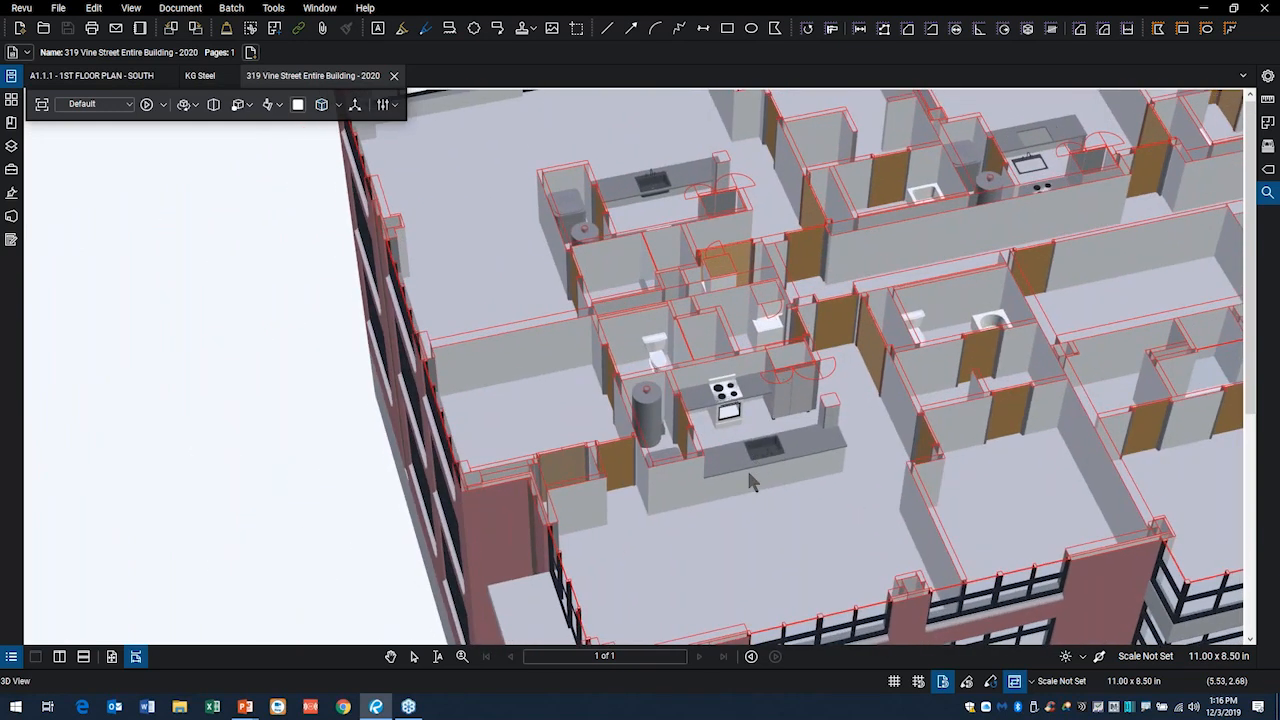
click(870, 418)
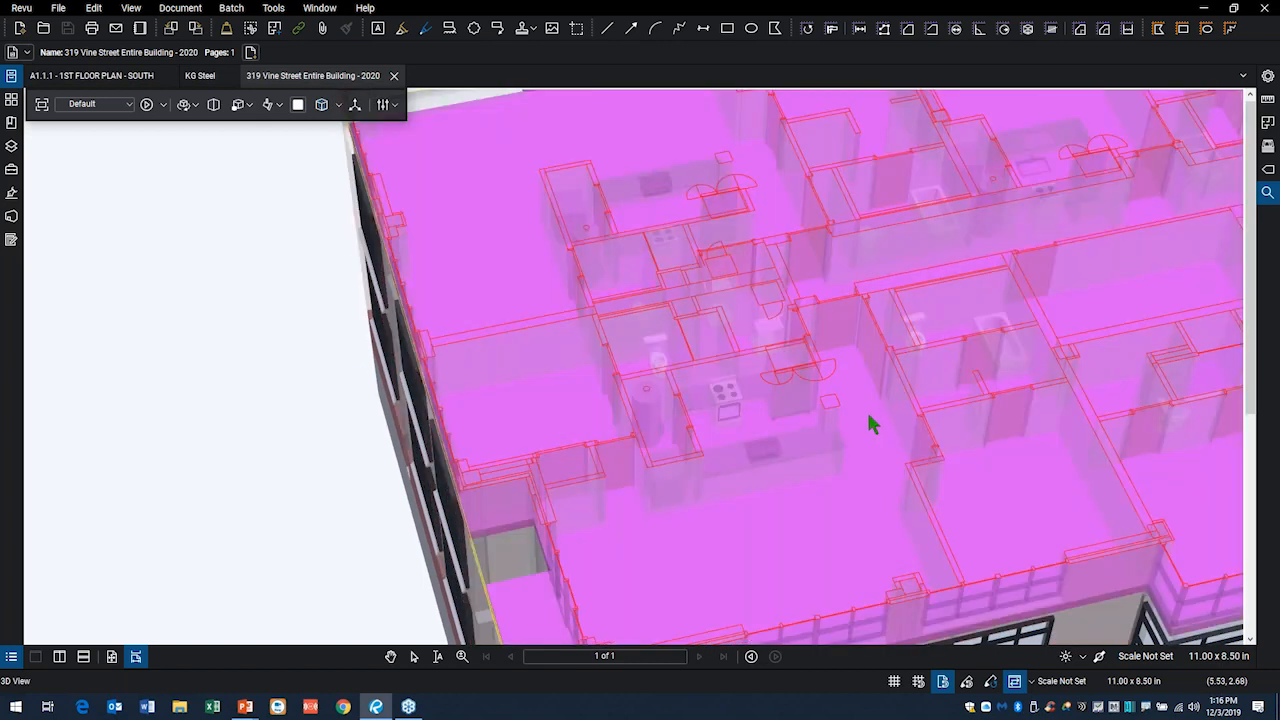
drag(388, 406, 340, 442)
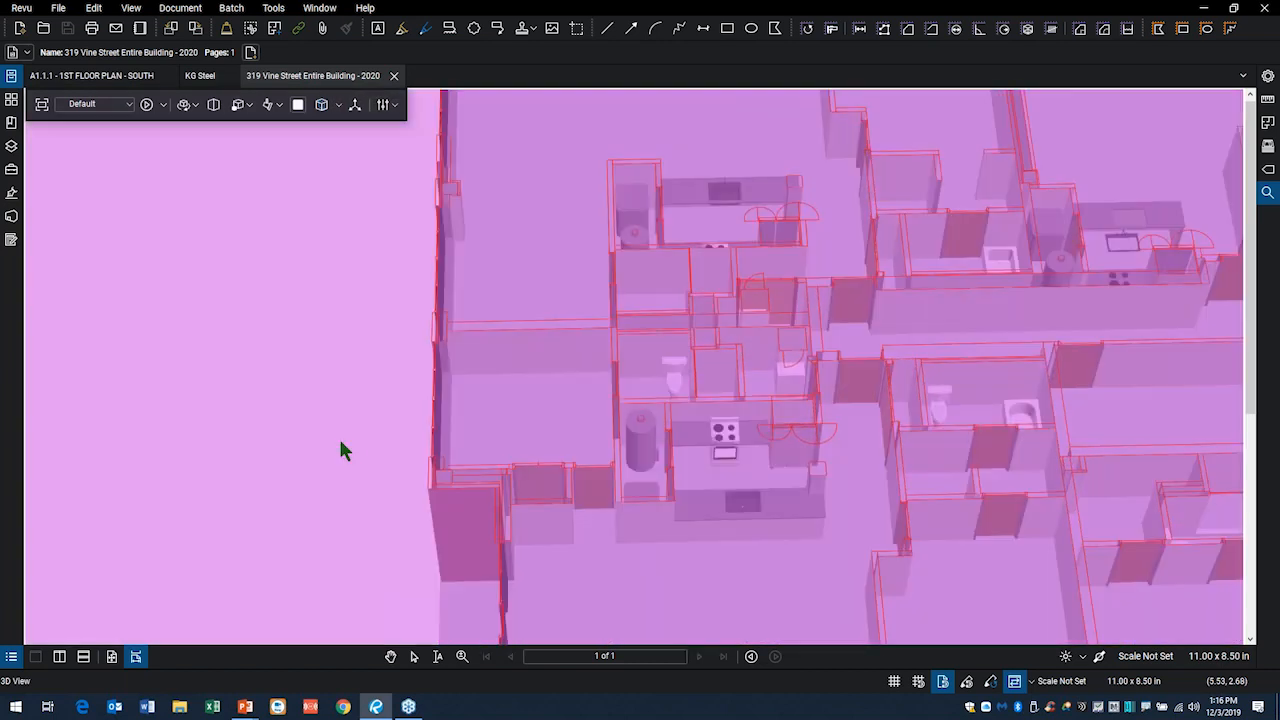
click(360, 437)
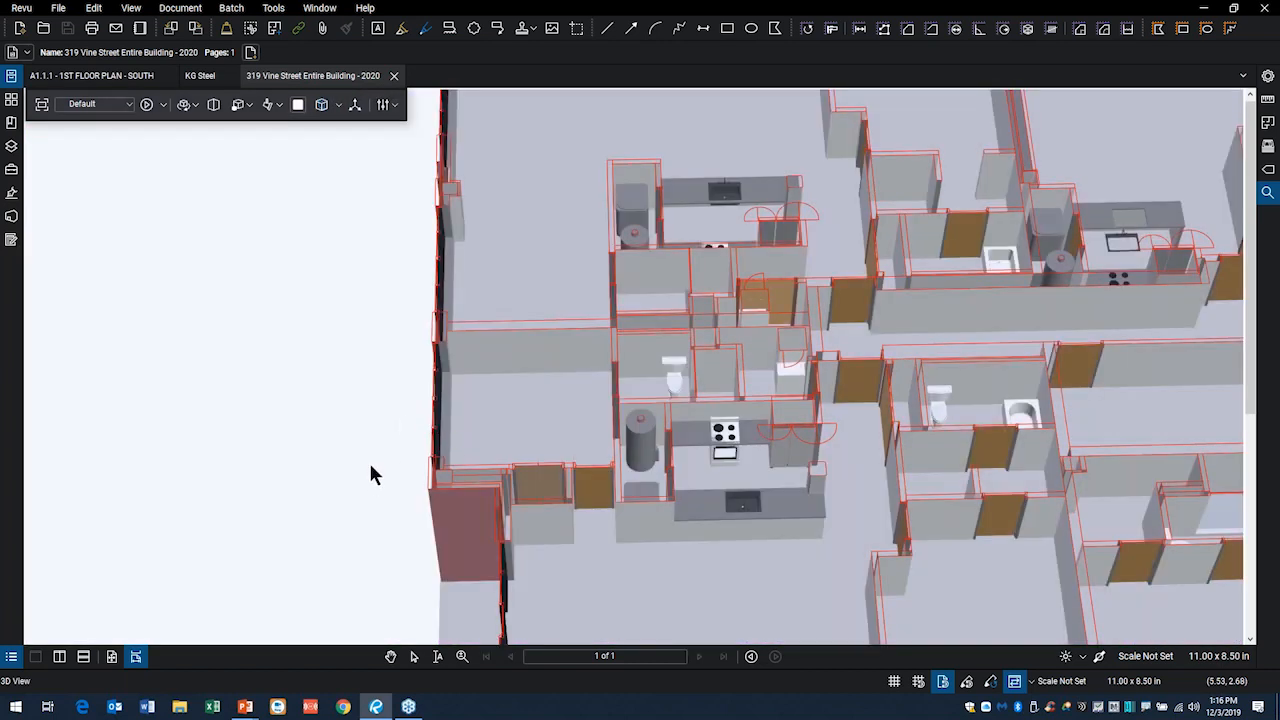
- Turn off the building's cross section
drag(374, 456, 520, 468)
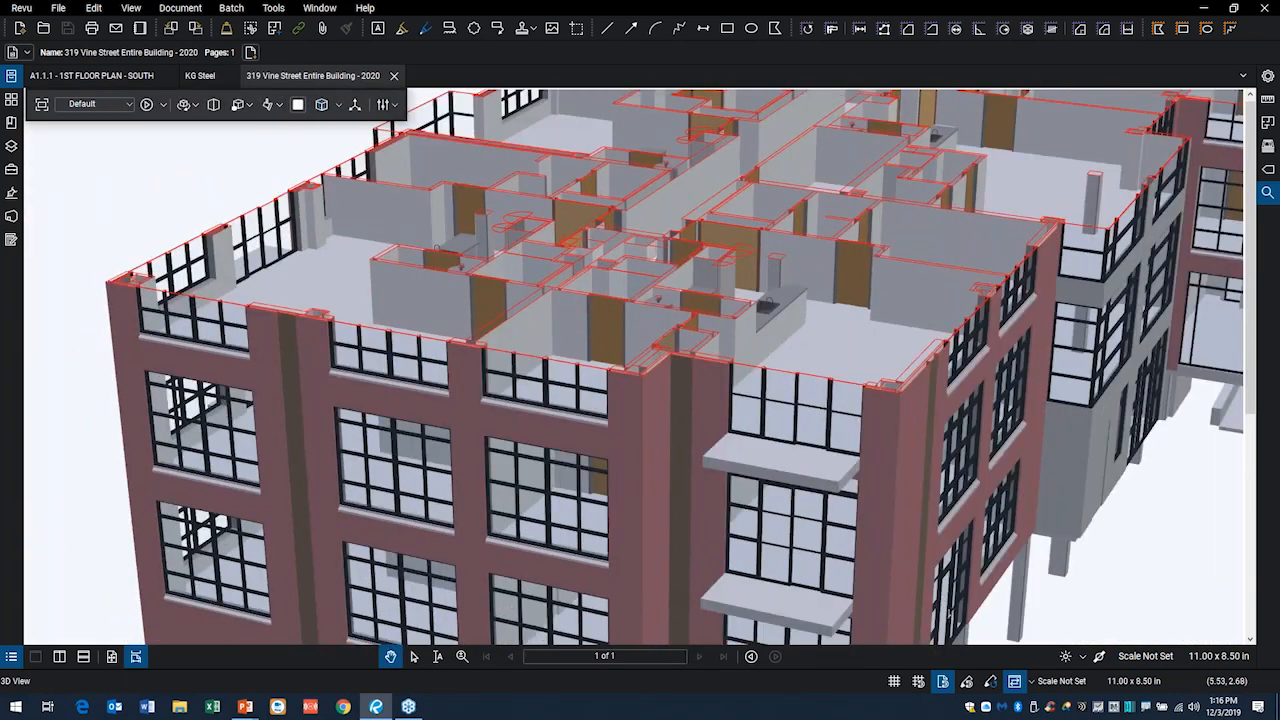
click(339, 106)
click(325, 127)
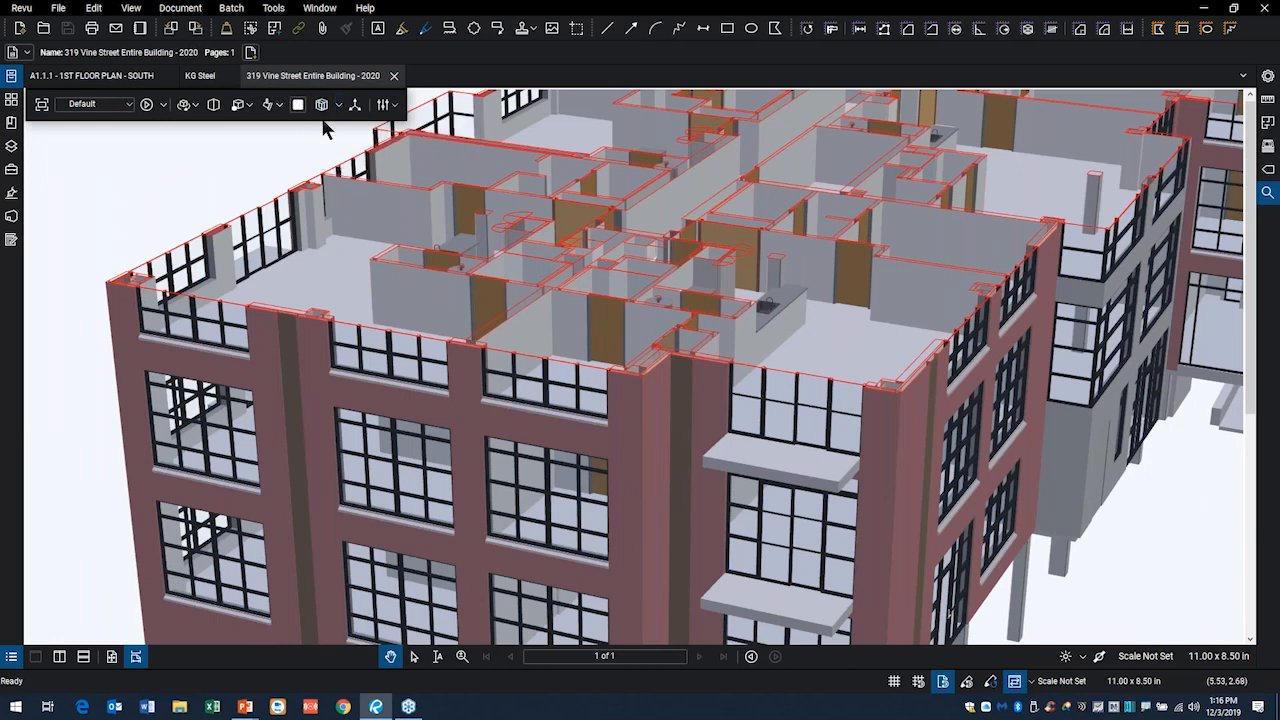
- View the whole uncut building and its courtyard from farther away
scroll(157, 343, down, 4)
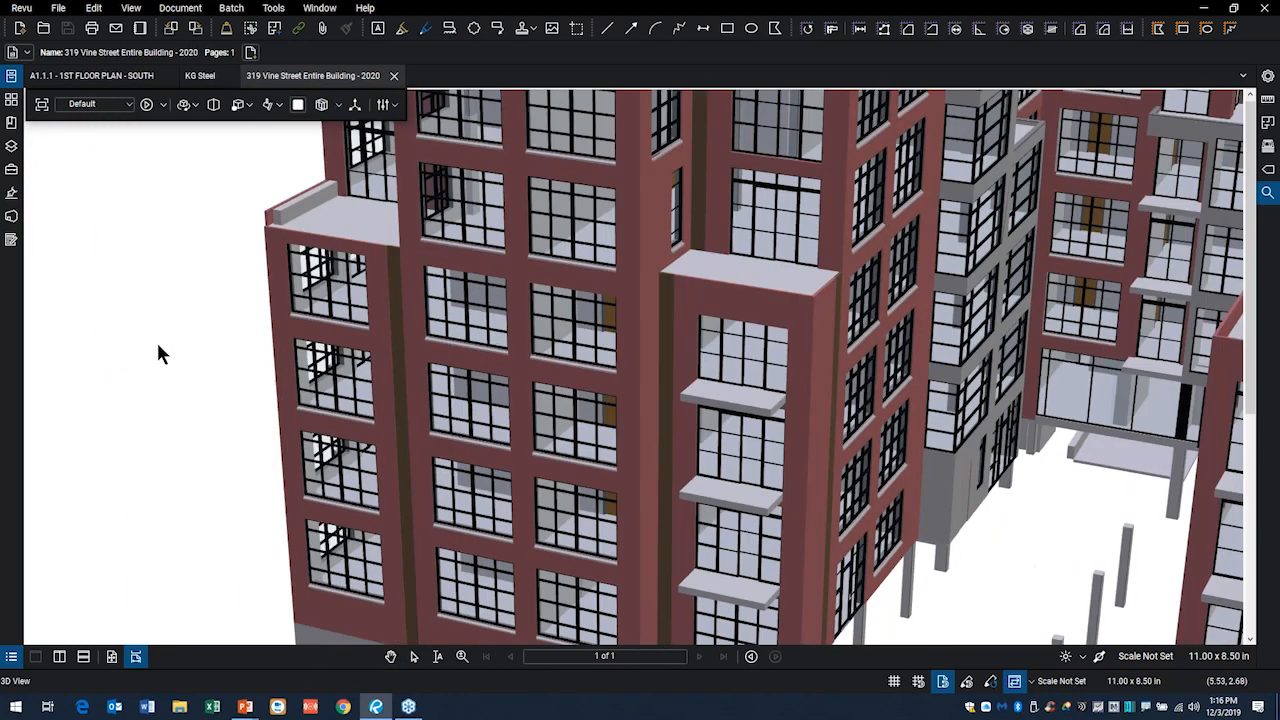
scroll(193, 395, down, 5)
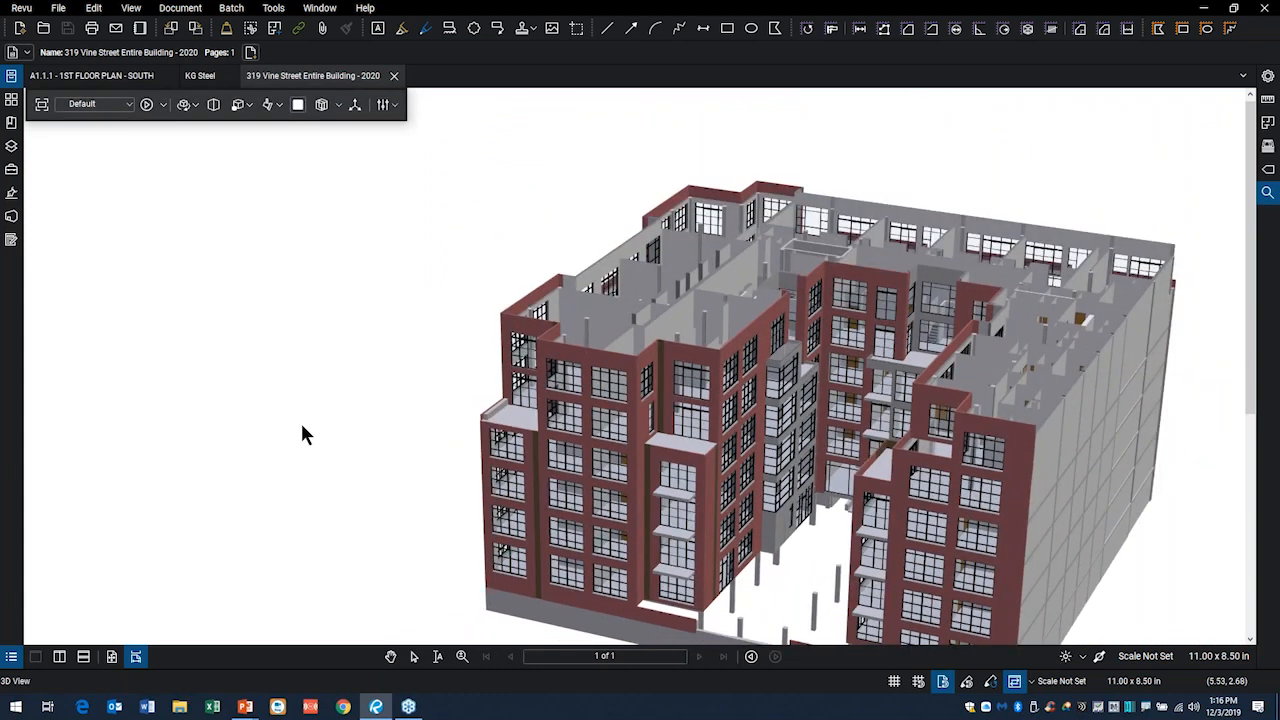
drag(258, 362, 201, 343)
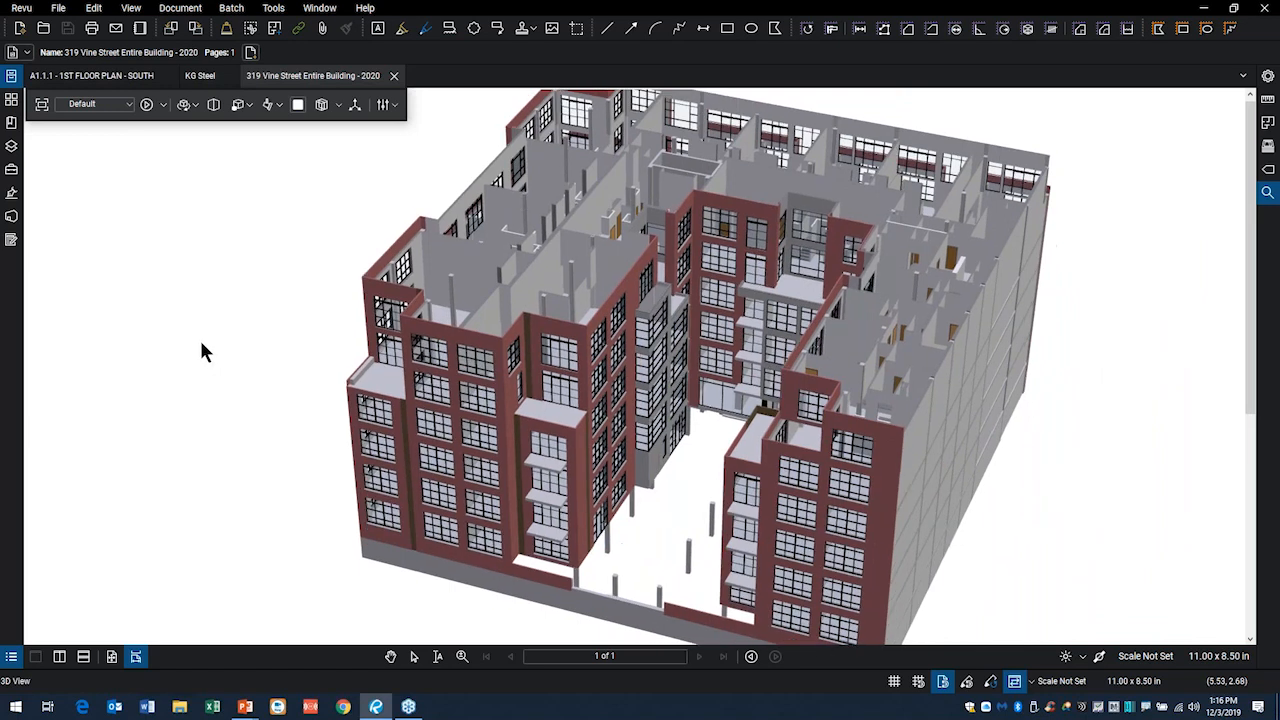
- Switch to the presentation and advance to the Quantity Takeoff Improvements slide
key(alt+Tab)
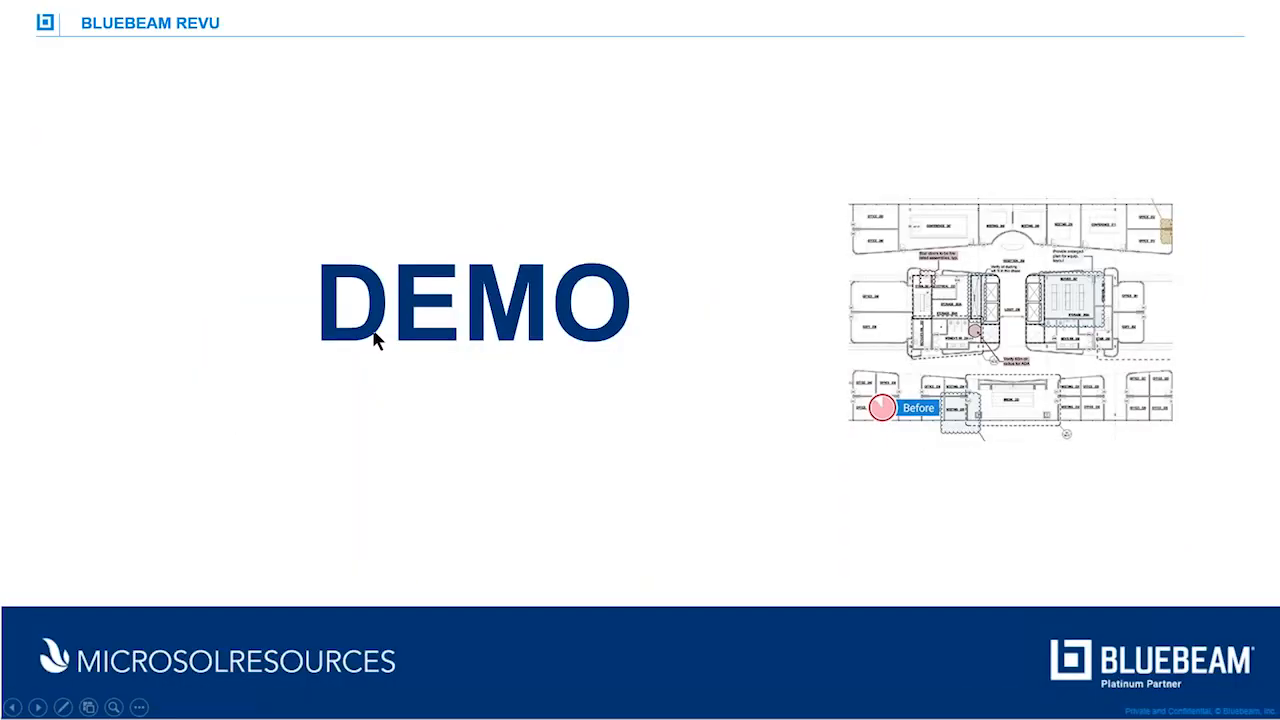
click(375, 340)
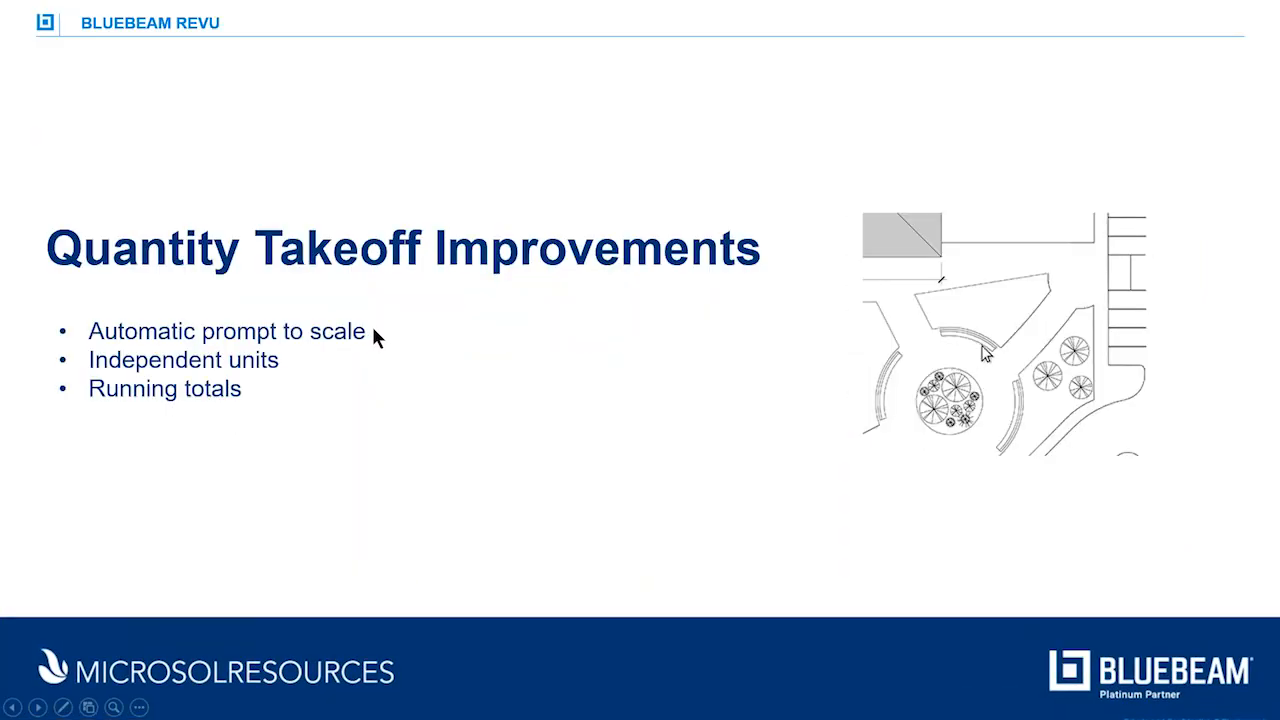
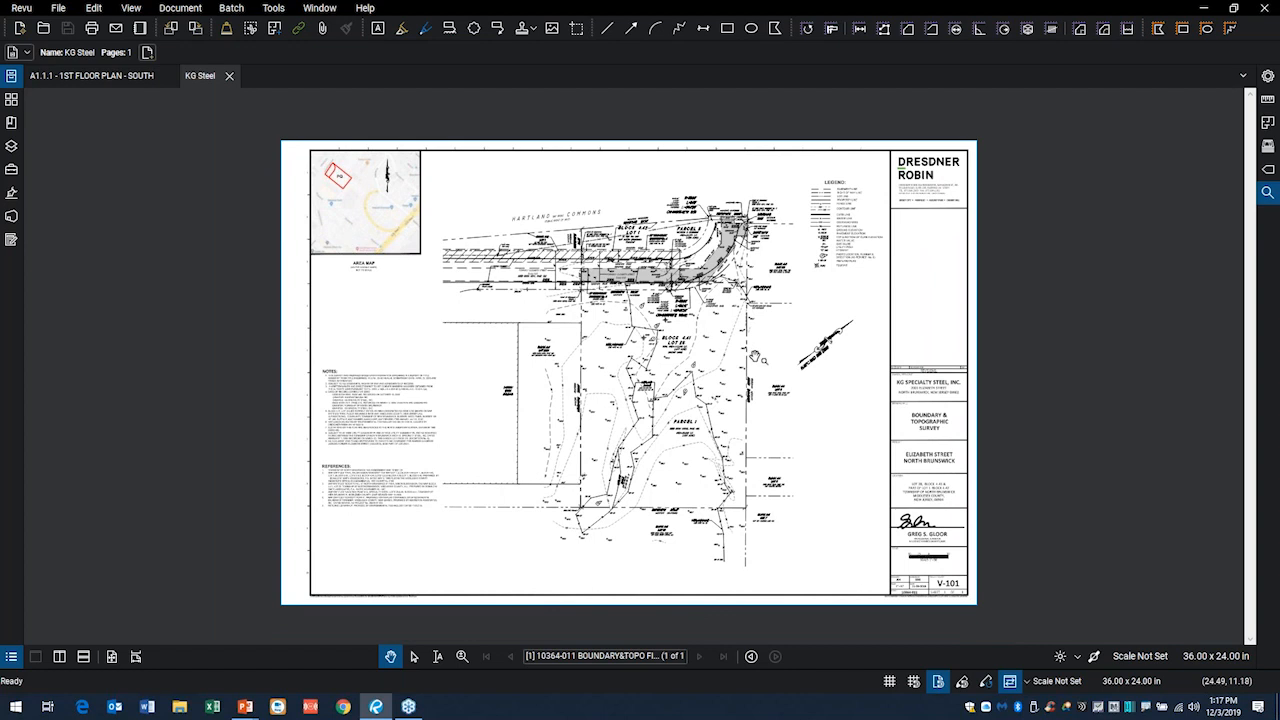
- Circle the KG Steel survey's page scale status in red screen annotation and add an arrow pointing down to it
drag(762, 399, 769, 373)
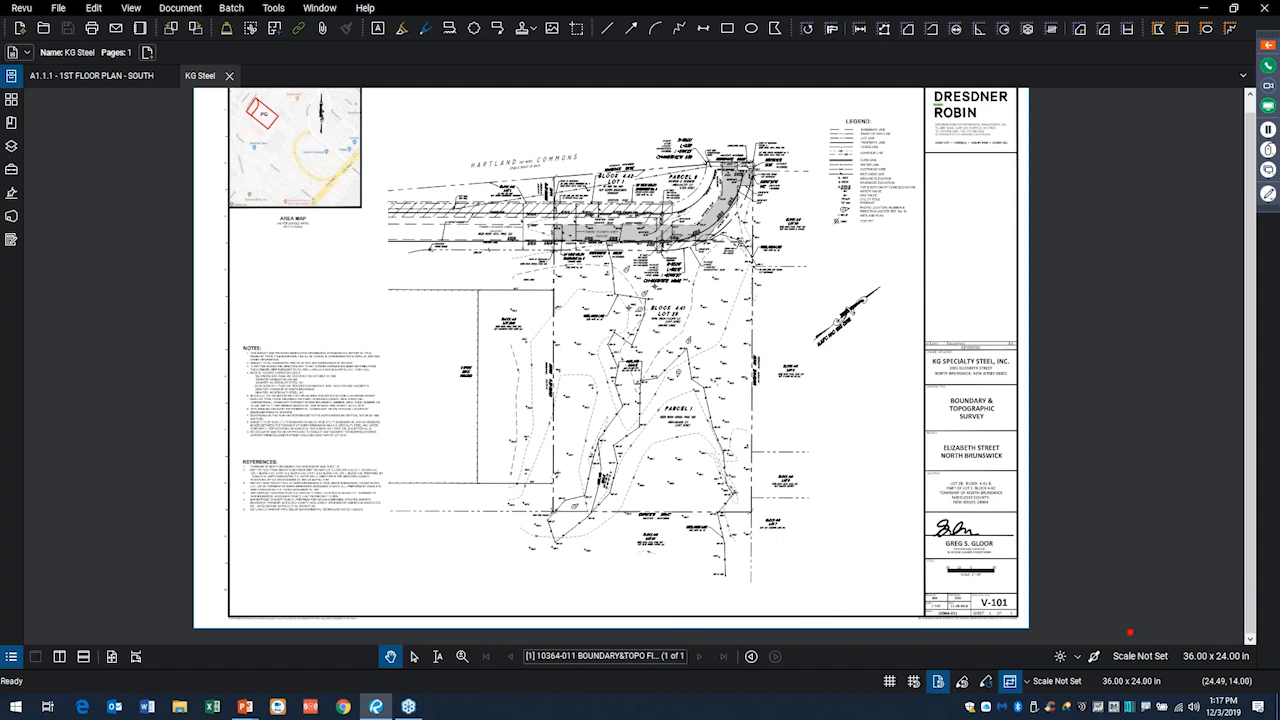
mouse_move(1140, 614)
mouse_down()
mouse_move(1095, 630)
mouse_move(1122, 704)
mouse_move(1195, 634)
mouse_move(1083, 639)
mouse_move(1088, 692)
mouse_move(1194, 672)
mouse_move(1188, 652)
mouse_up()
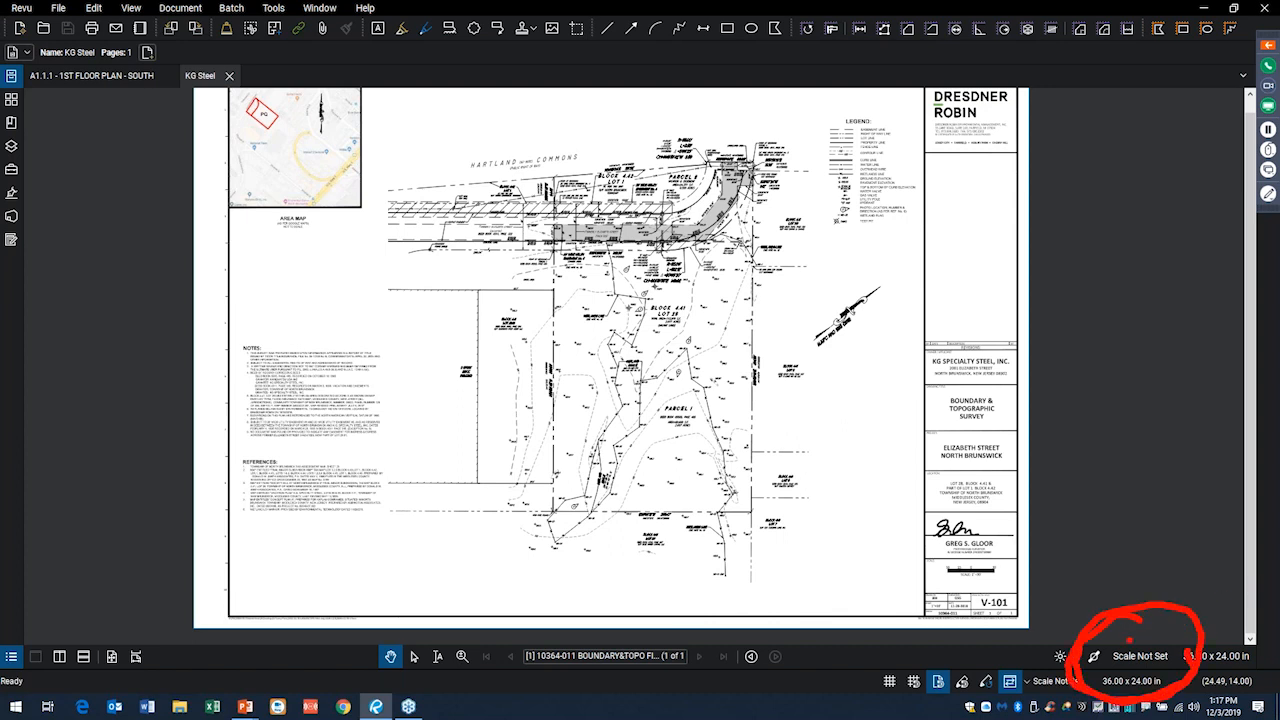
drag(1131, 452, 1131, 630)
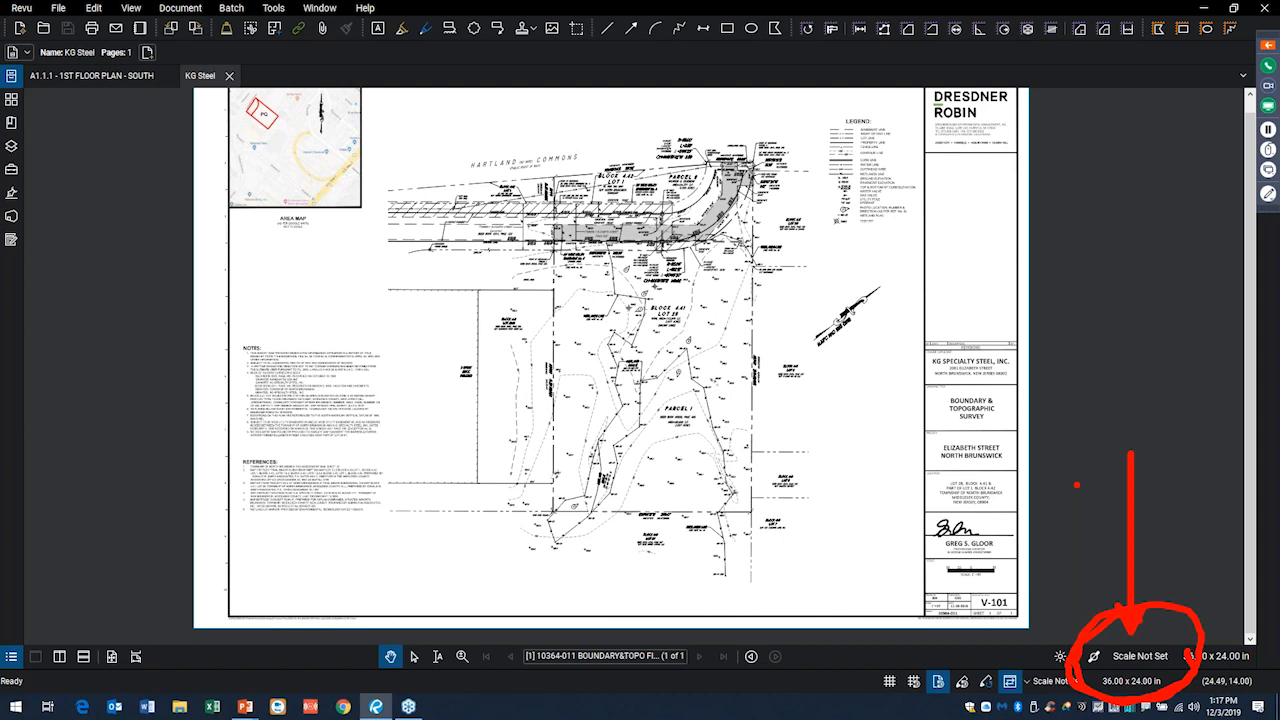
- Check the drawing scale given in the title block of the KG Steel survey sheet
scroll(953, 621, up, 2)
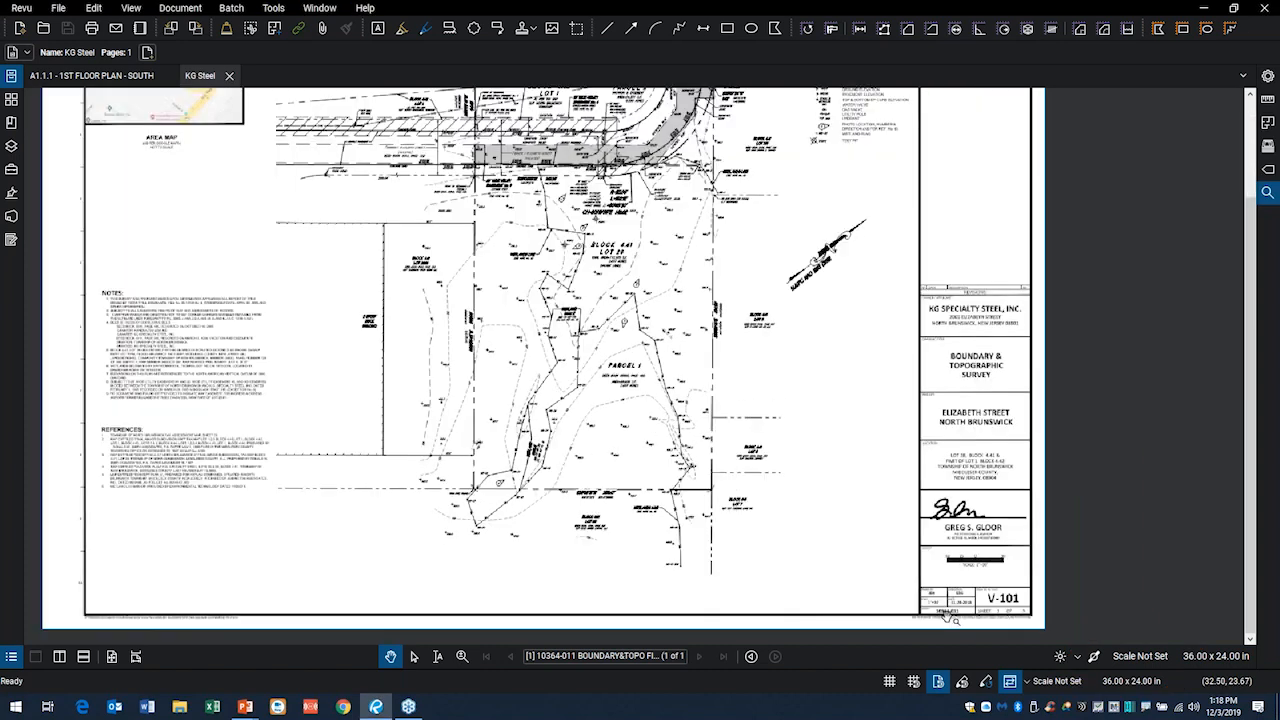
scroll(953, 621, up, 6)
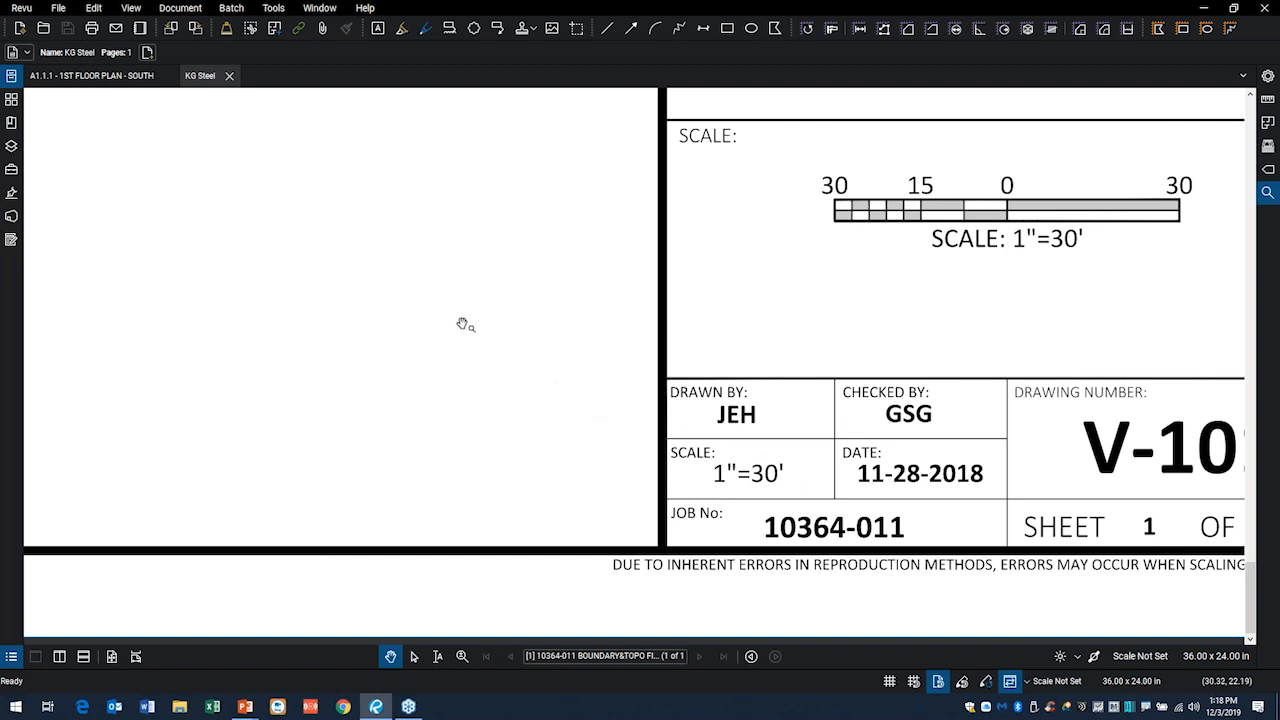
scroll(460, 322, down, 6)
- Examine the vacated Elizabeth Street strip, its utility easements and the neighbouring parcels on the survey
drag(694, 376, 948, 484)
drag(664, 352, 751, 516)
drag(584, 206, 661, 287)
scroll(661, 285, up, 6)
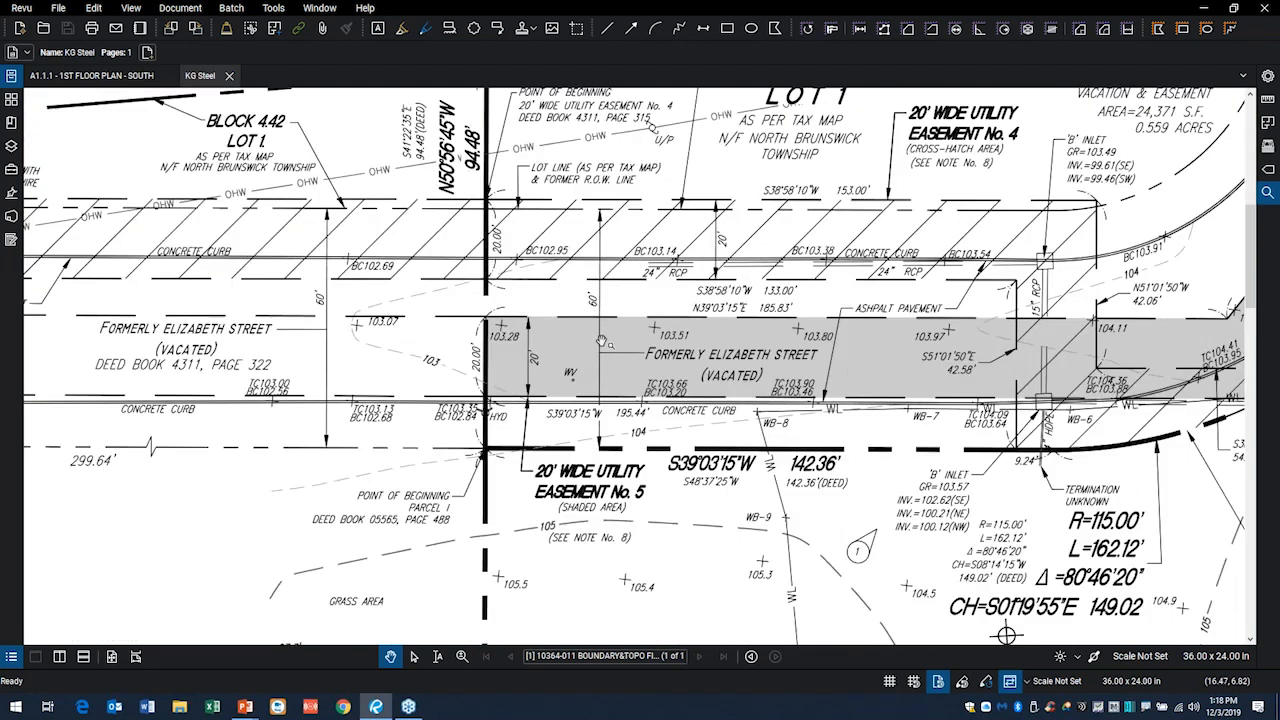
scroll(427, 382, down, 3)
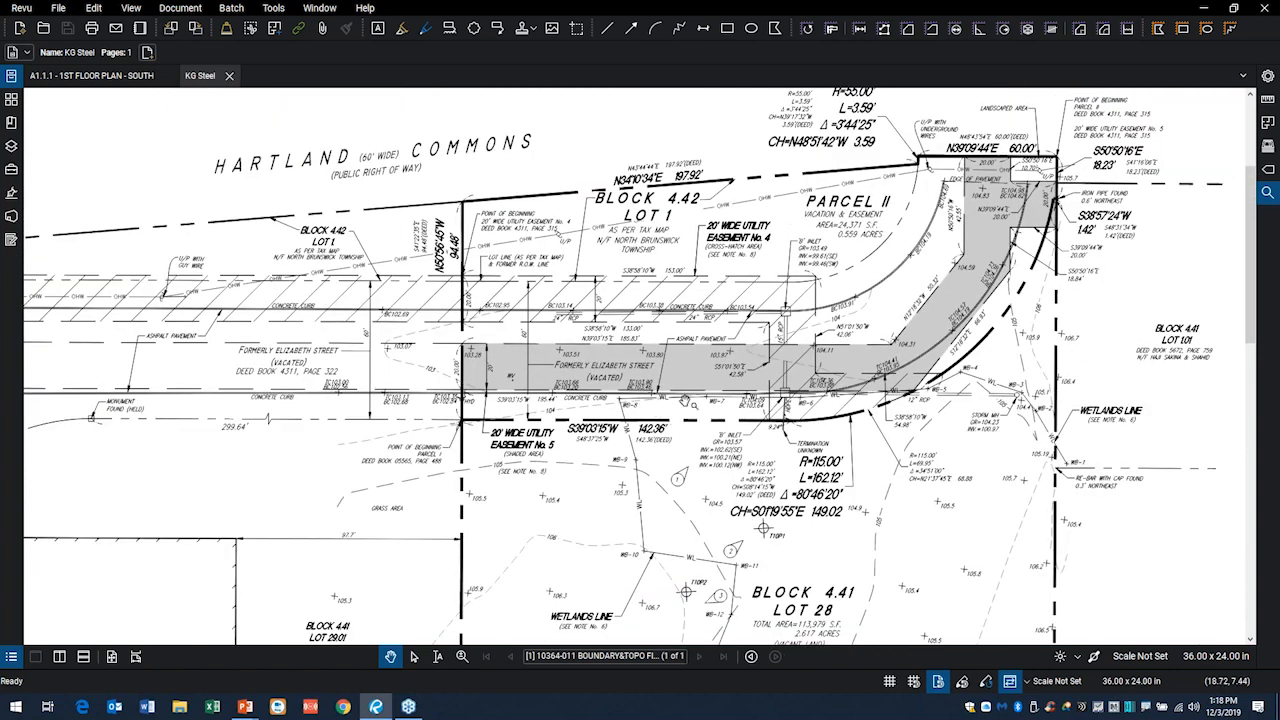
scroll(686, 402, down, 1)
scroll(920, 436, down, 1)
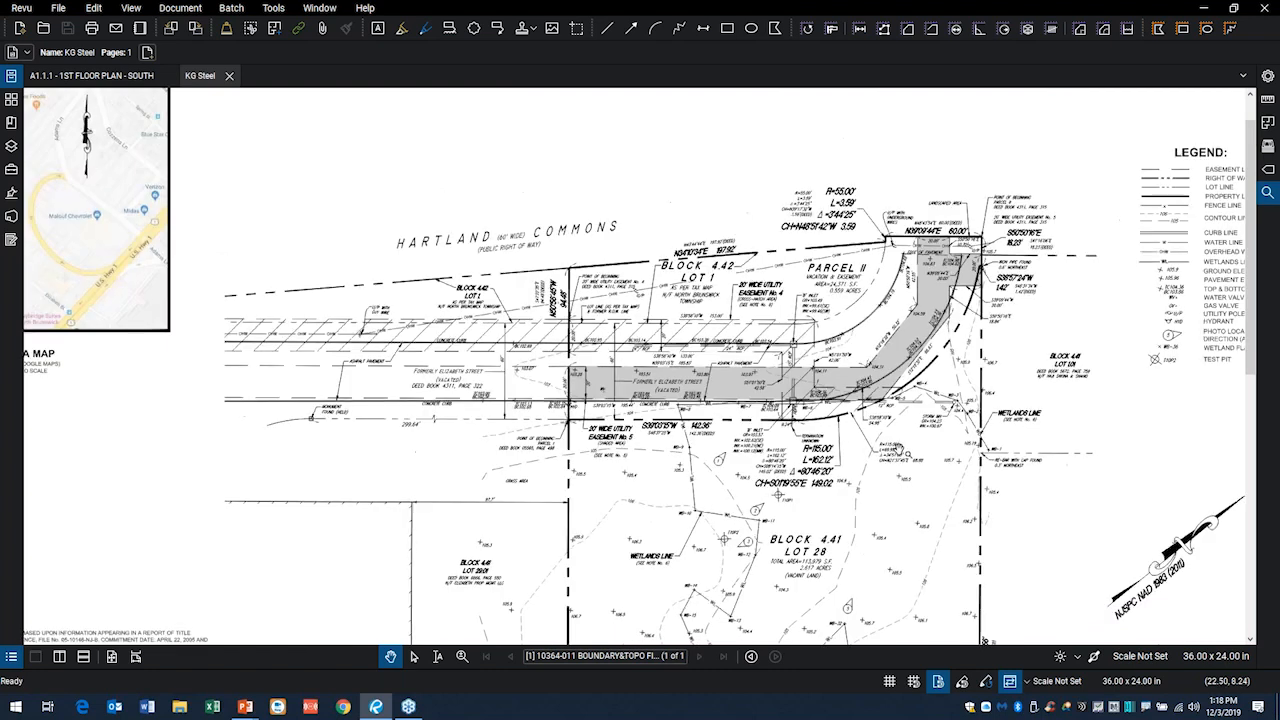
scroll(898, 452, down, 2)
scroll(835, 481, down, 1)
drag(893, 335, 847, 254)
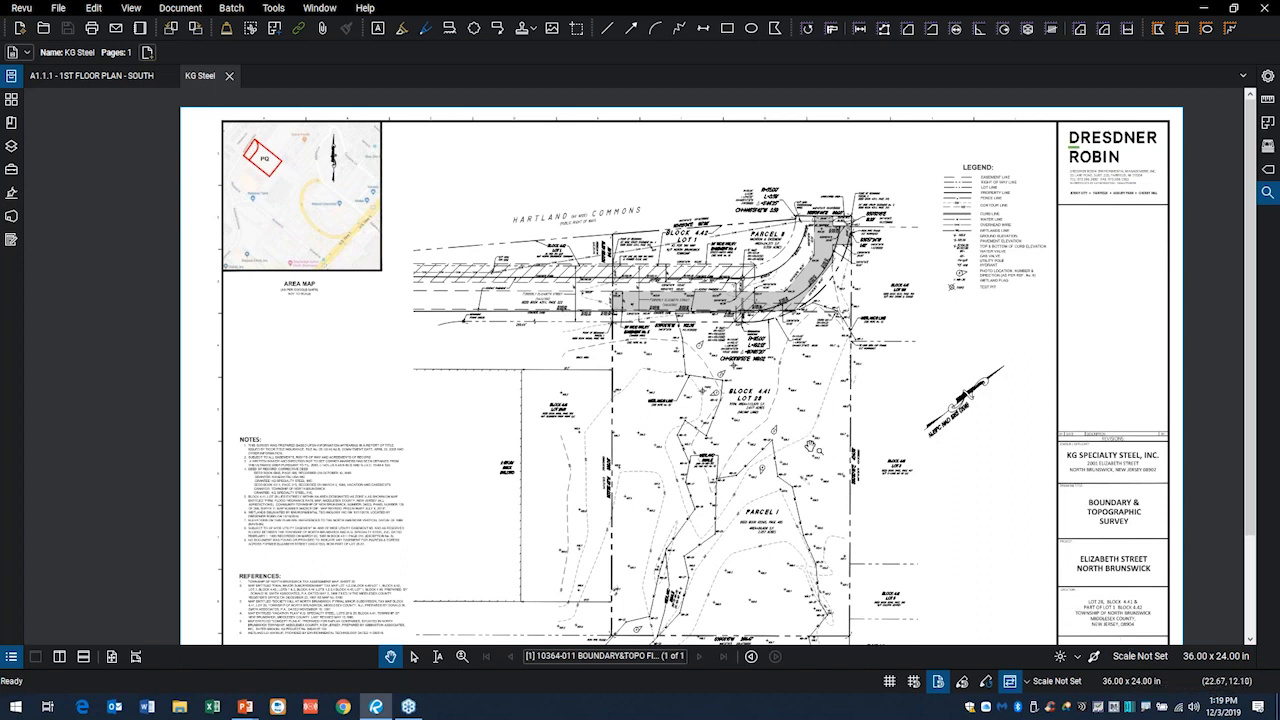
scroll(811, 447, up, 5)
mouse_move(722, 440)
mouse_down()
mouse_move(695, 378)
mouse_move(623, 325)
mouse_up()
scroll(623, 325, down, 6)
- Draw a four-sided area measurement of about 2,200 sf around the Wetlands Line label west of Block 4.41 Lot 28's text
scroll(625, 317, up, 1)
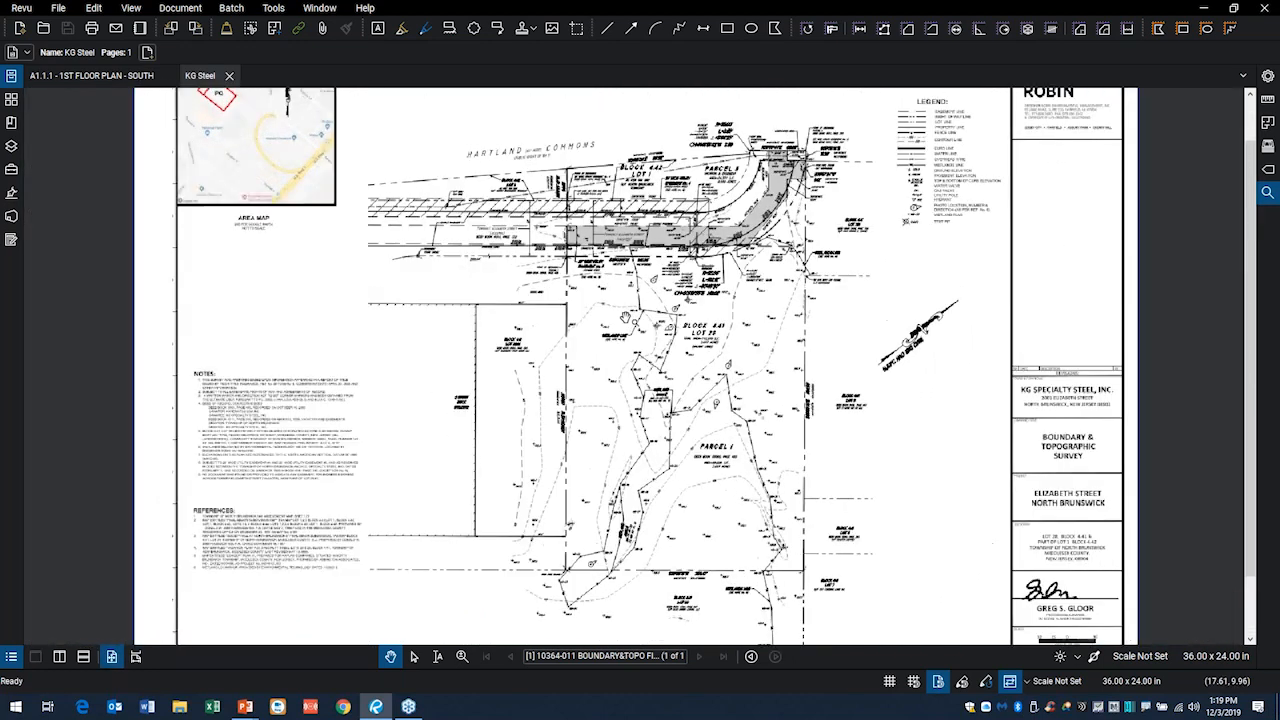
scroll(625, 317, up, 5)
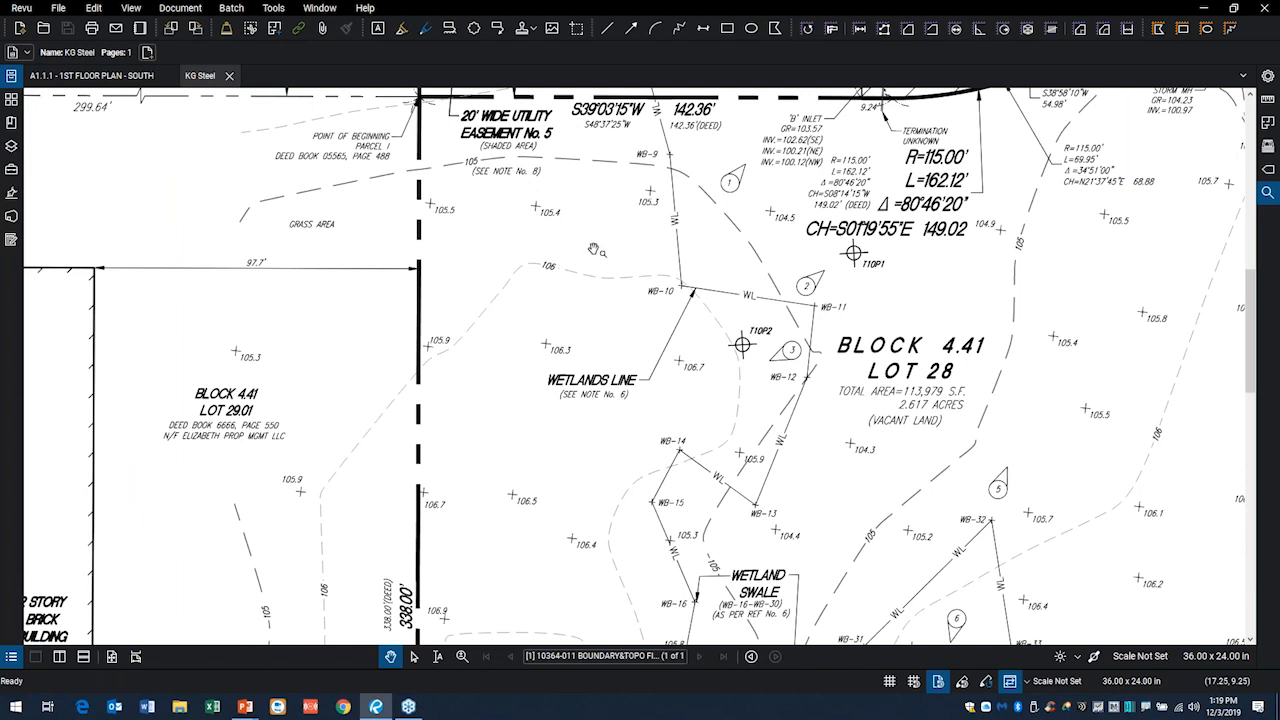
click(278, 11)
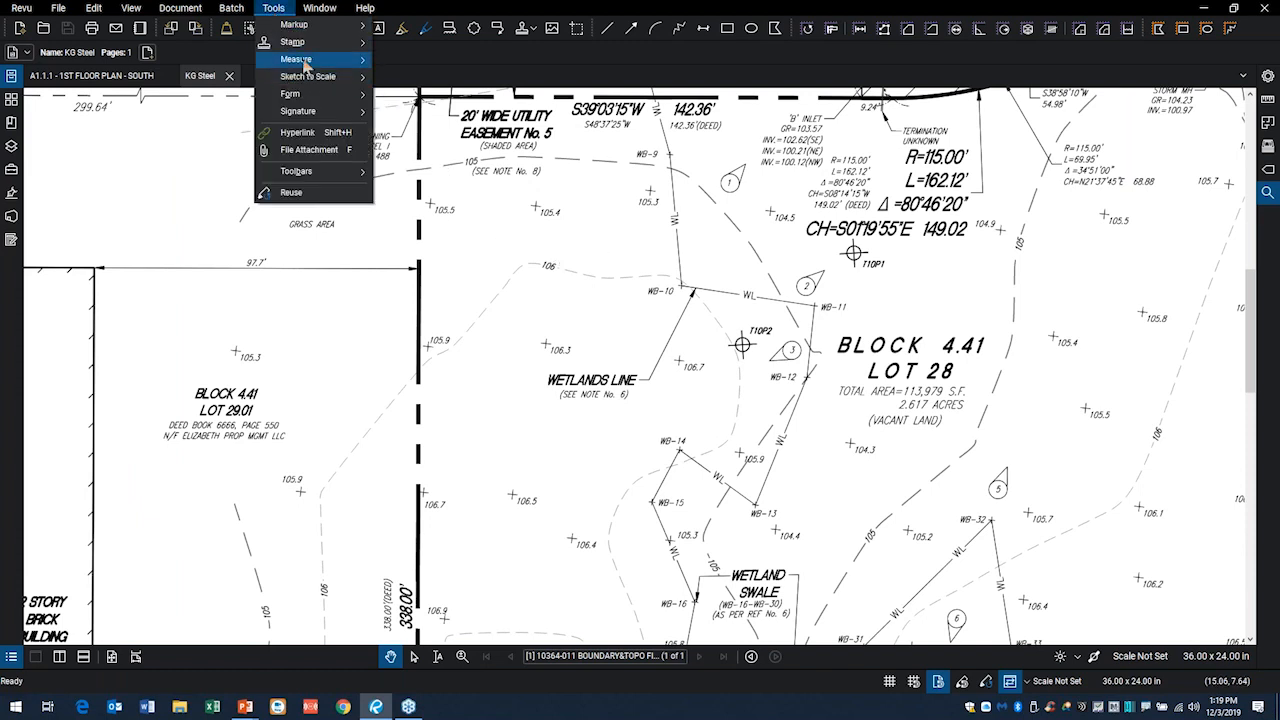
mouse_move(306, 66)
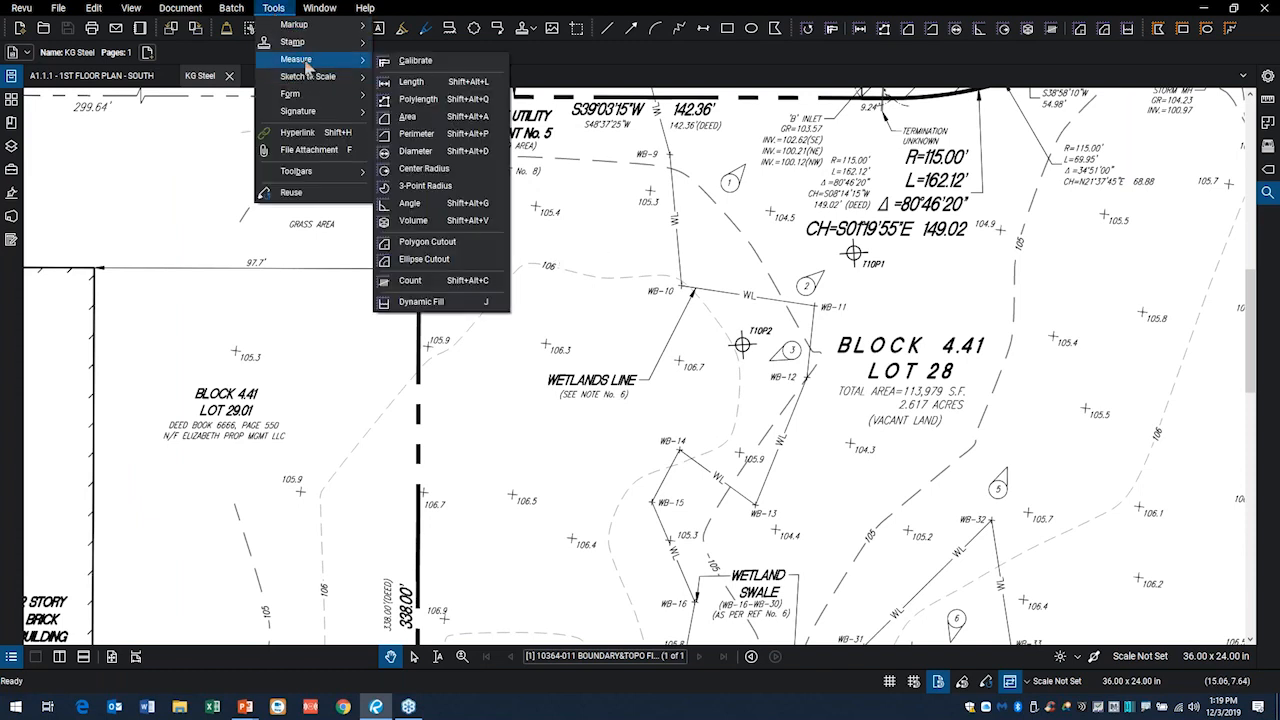
click(407, 117)
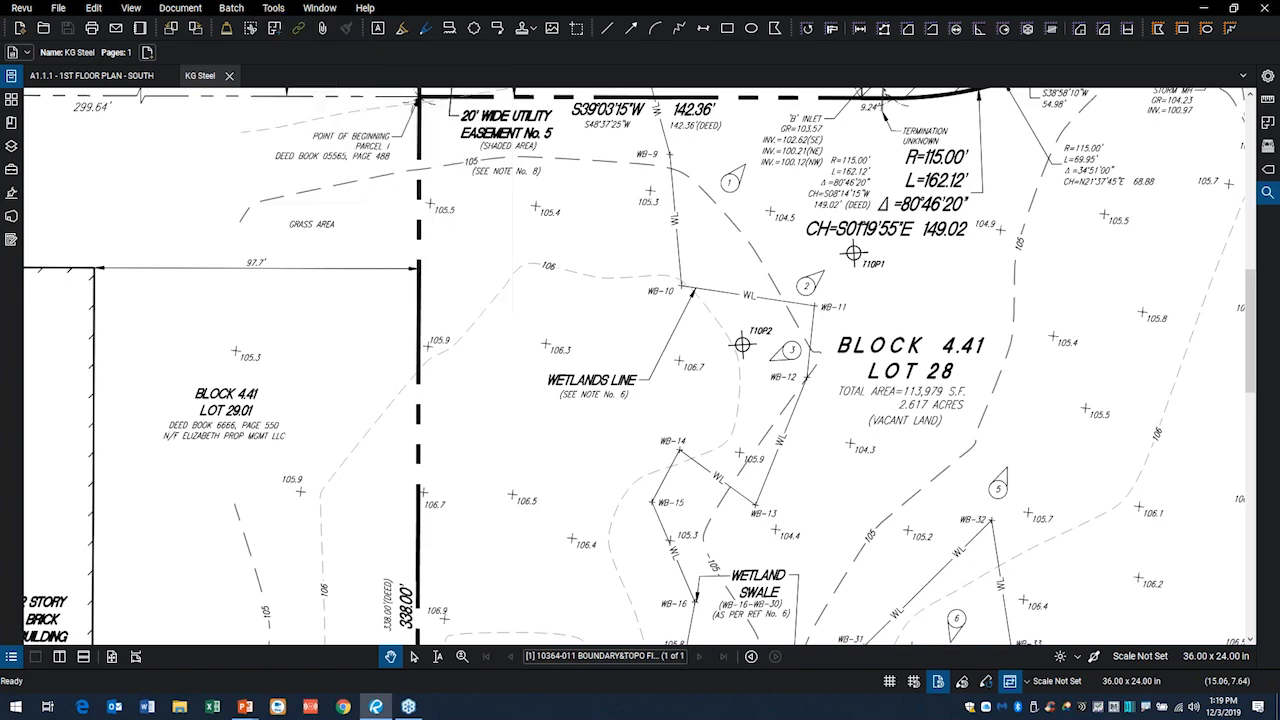
click(535, 310)
click(624, 248)
click(740, 370)
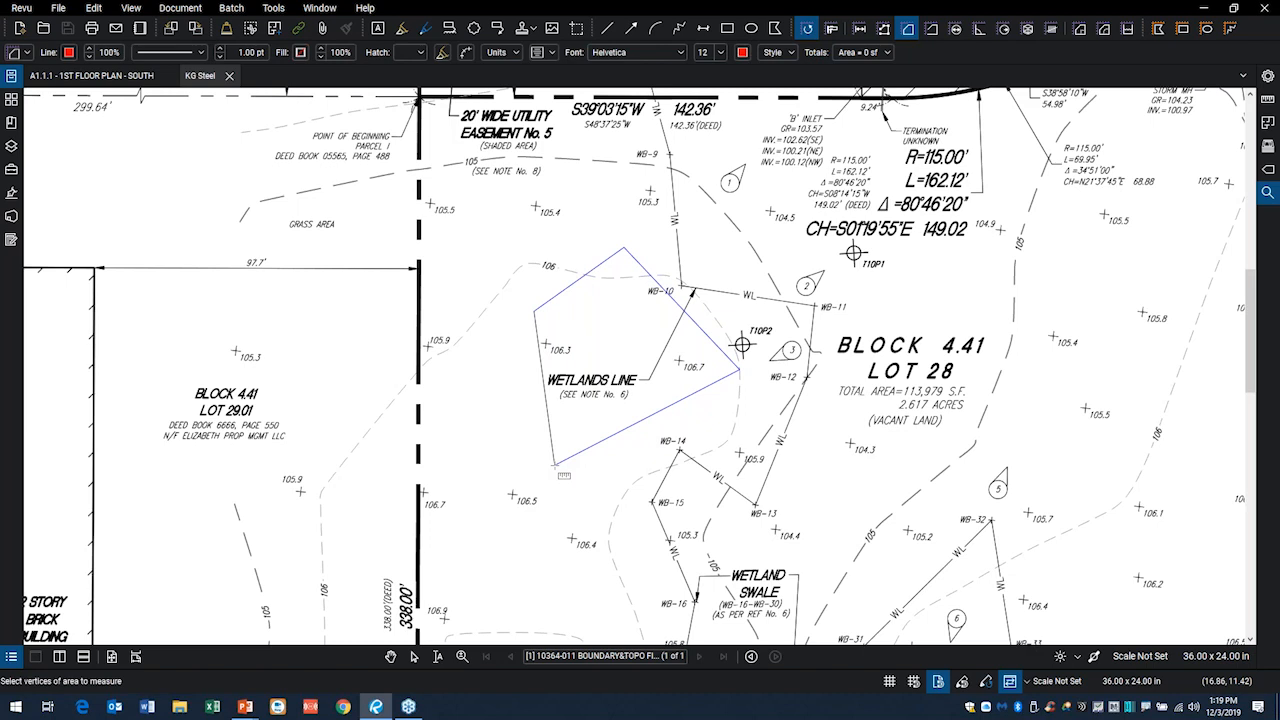
double_click(555, 465)
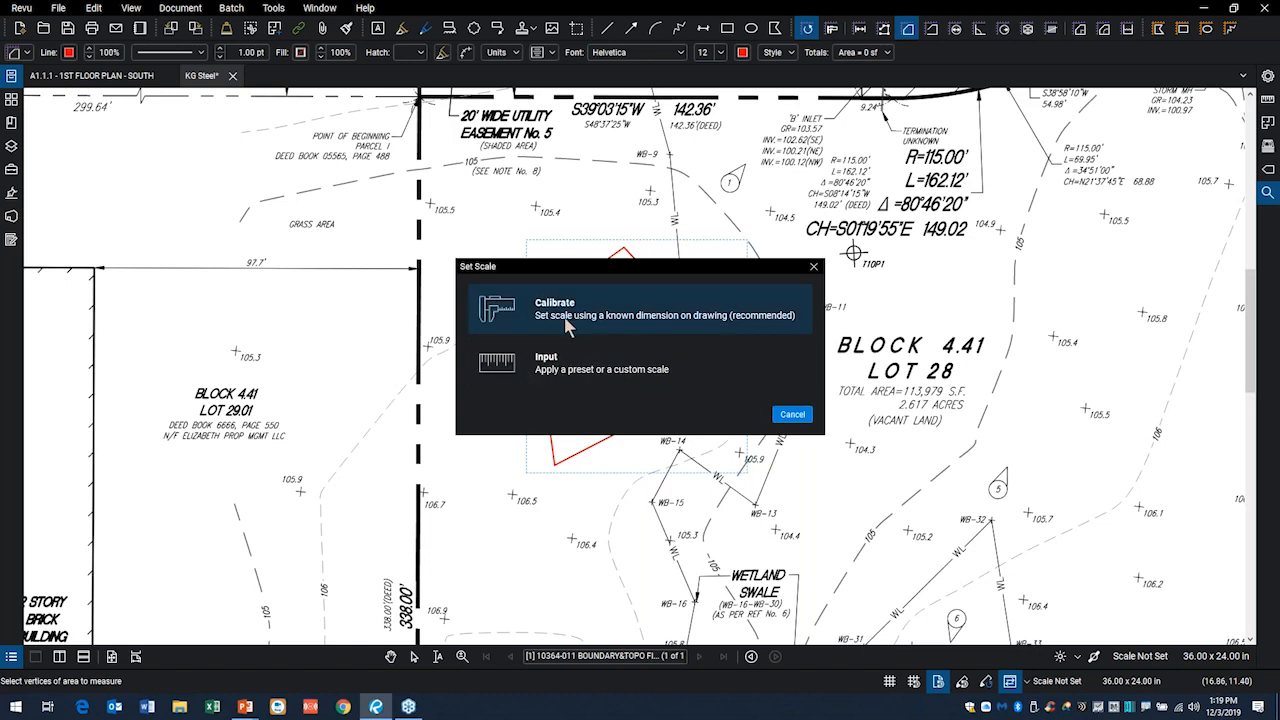
- Apply the preset scale 1" = 30' with precision 1 to the current page, and end the area measurement
click(571, 370)
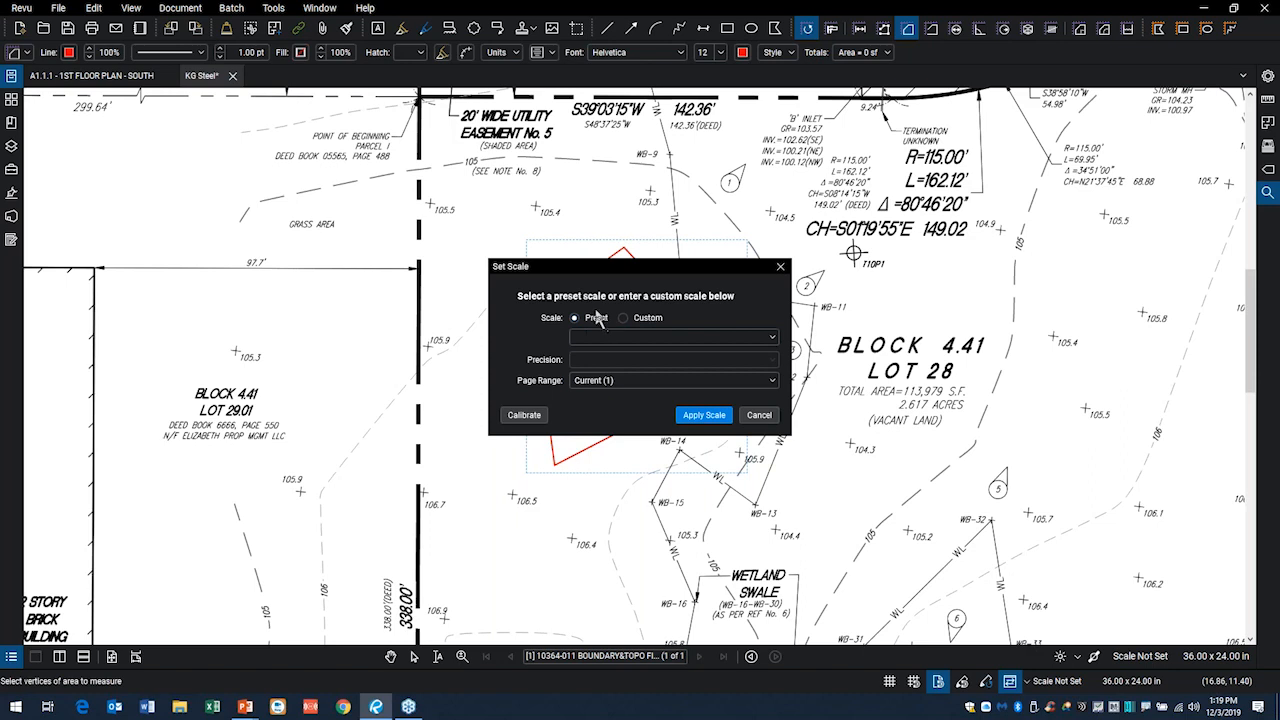
click(737, 337)
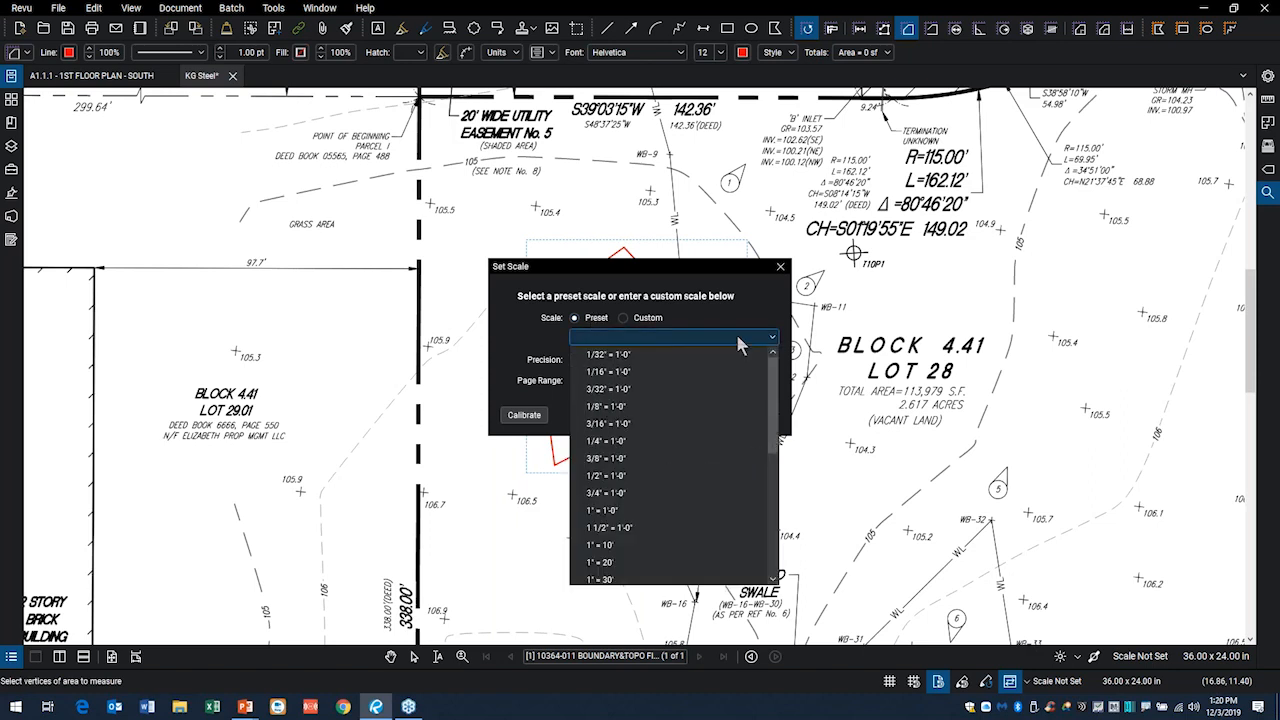
scroll(681, 434, down, 2)
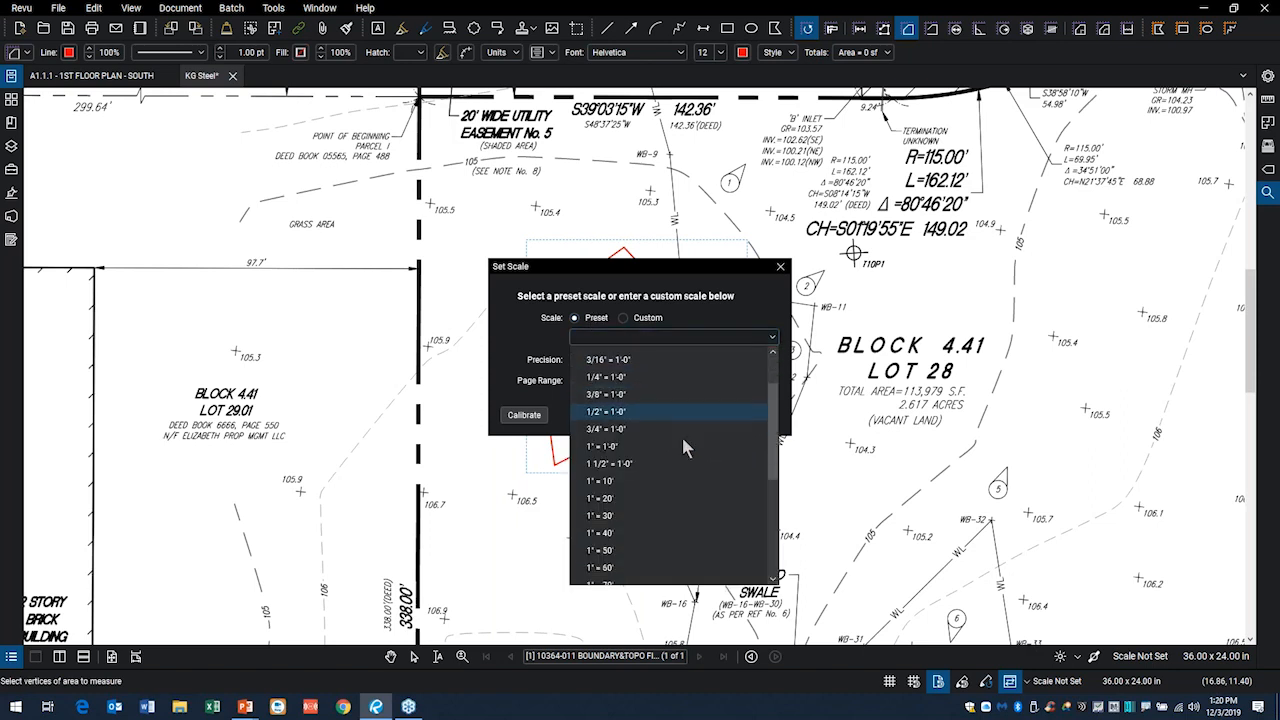
click(610, 518)
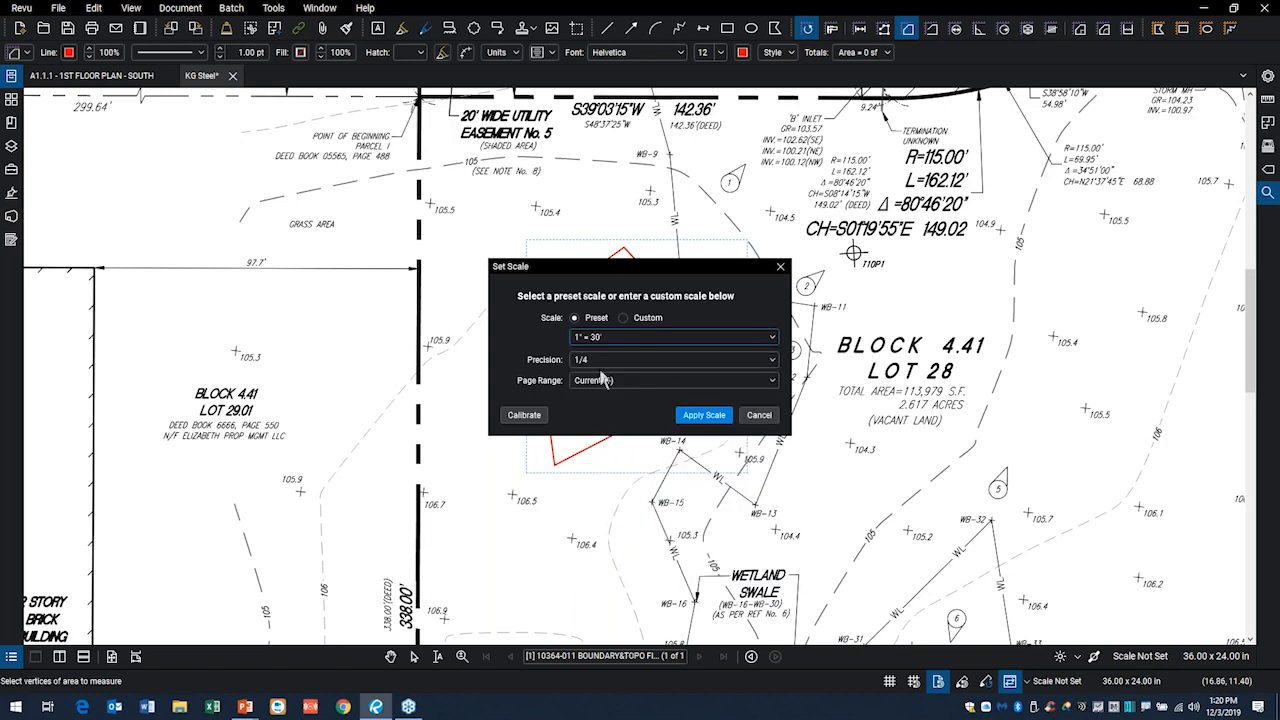
click(771, 360)
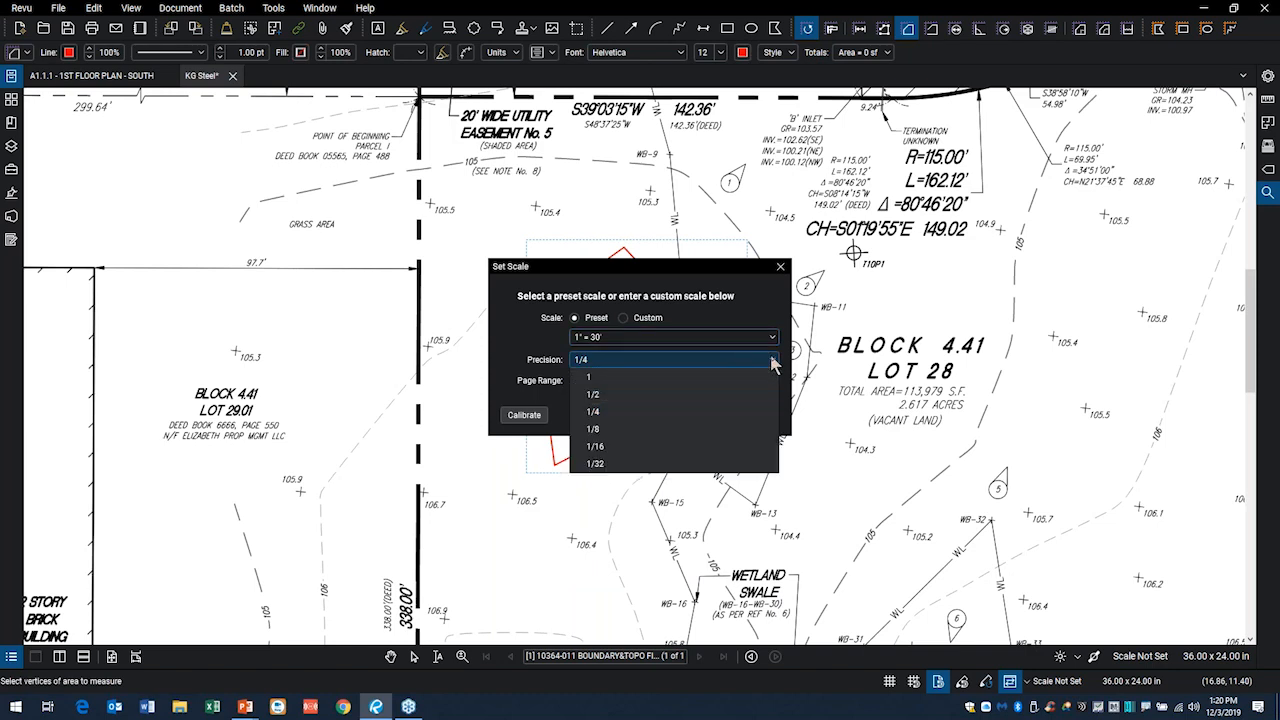
click(589, 380)
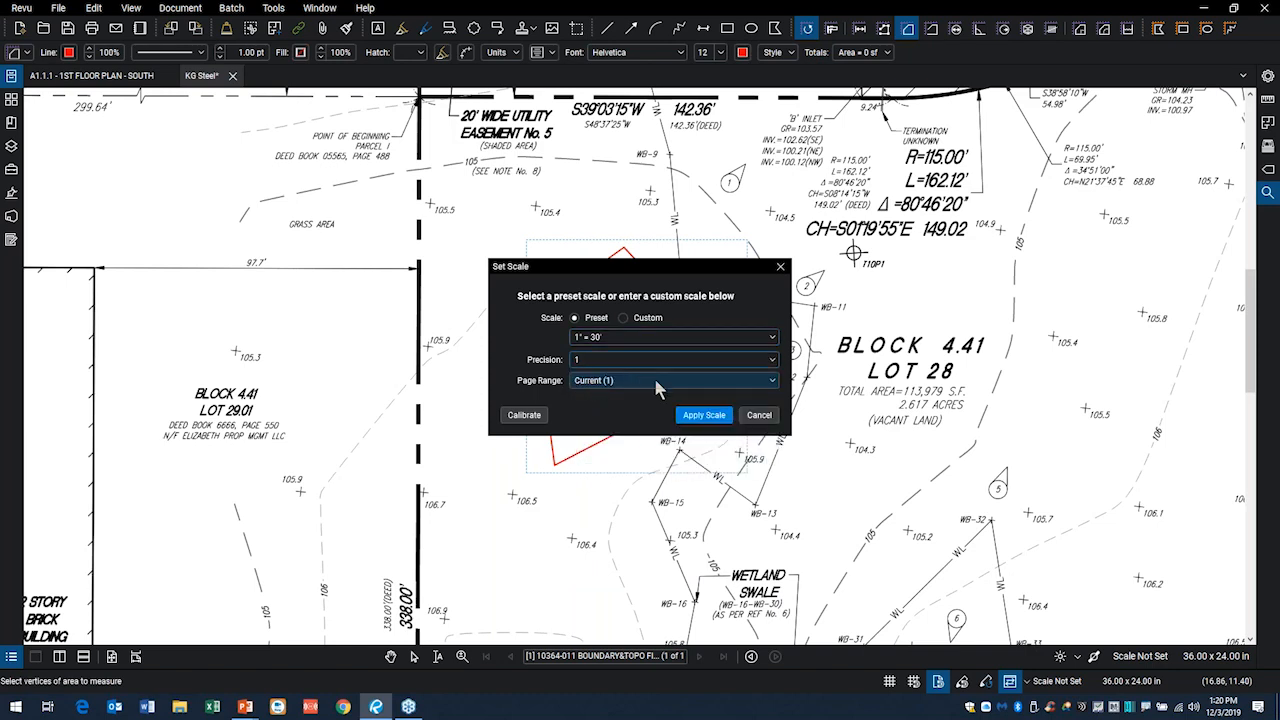
click(775, 376)
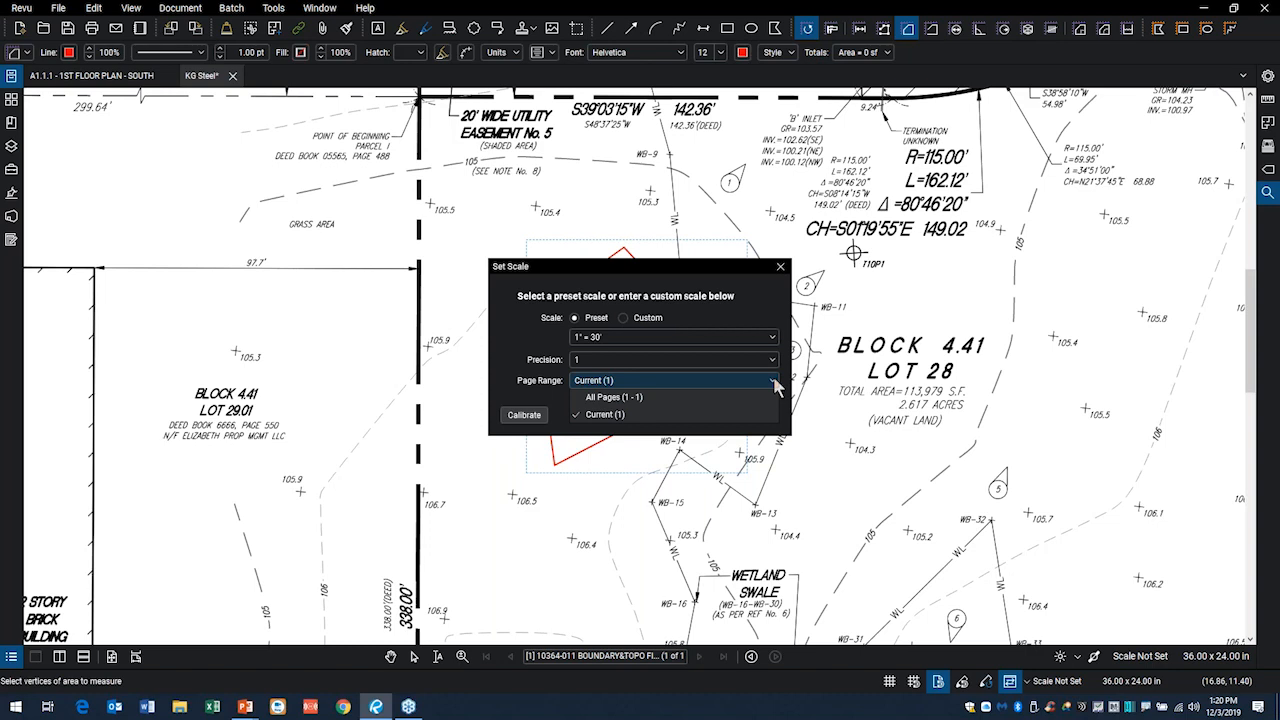
click(773, 378)
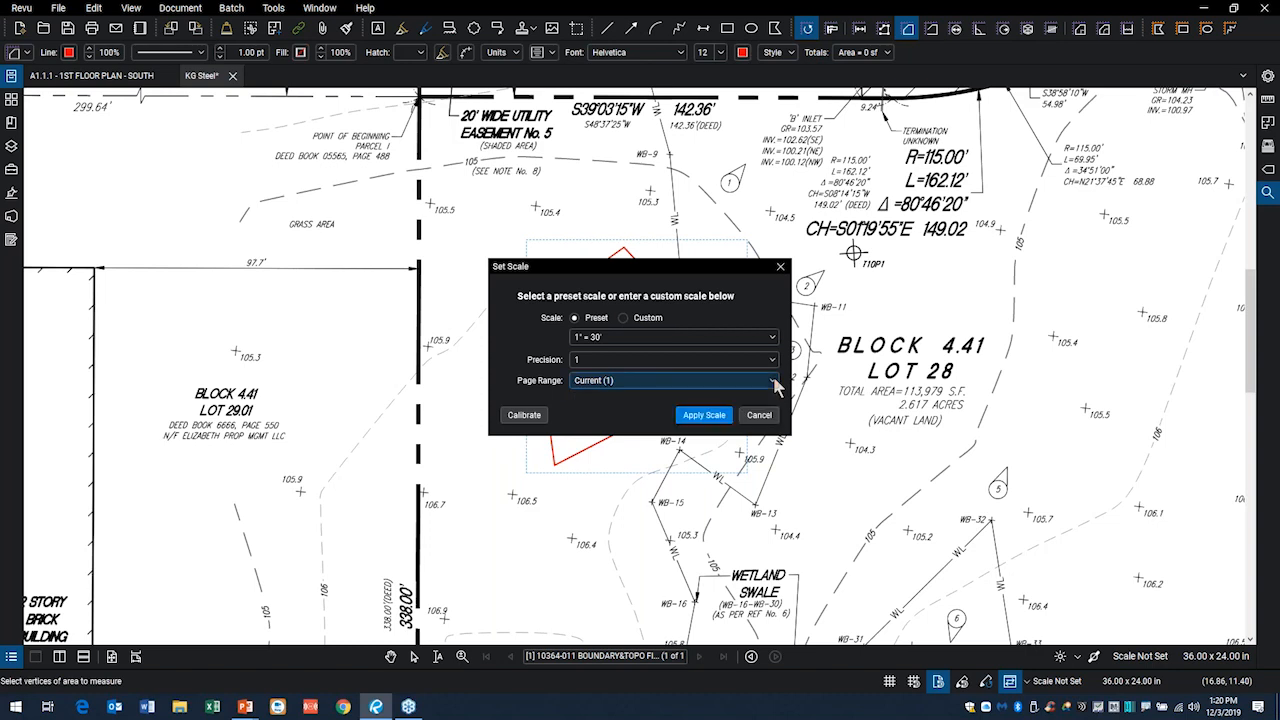
click(708, 414)
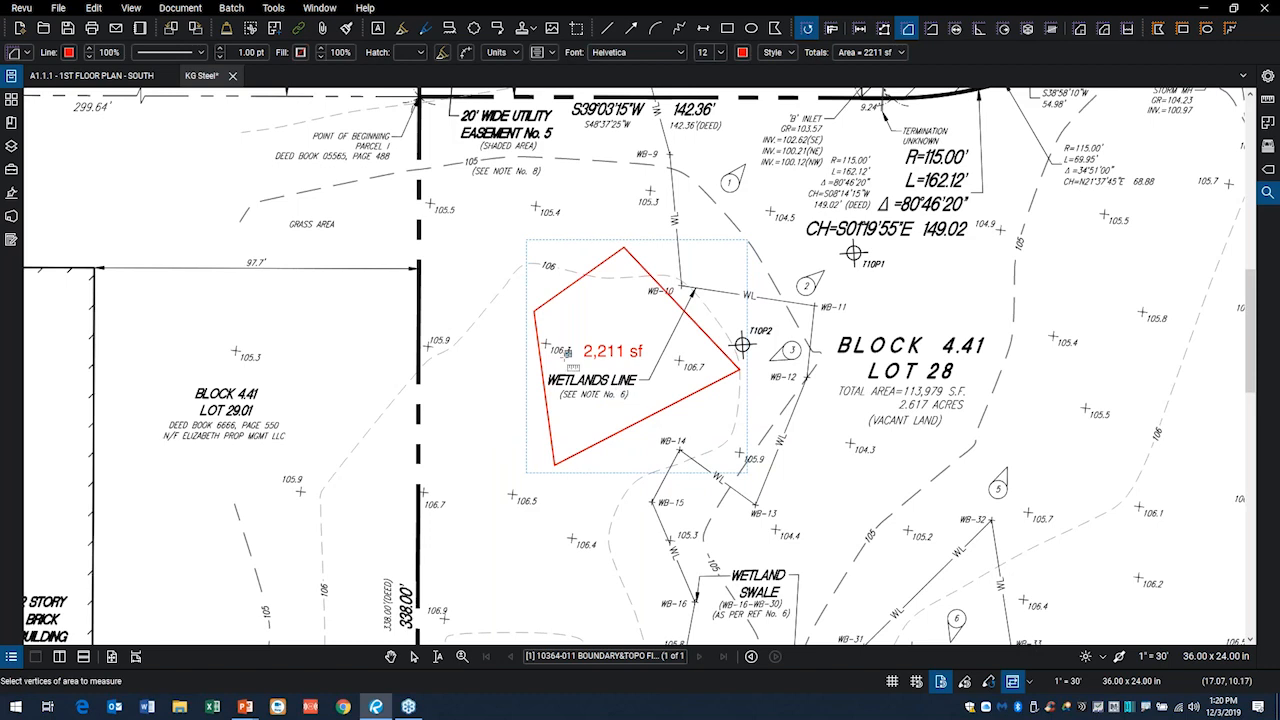
scroll(593, 381, up, 3)
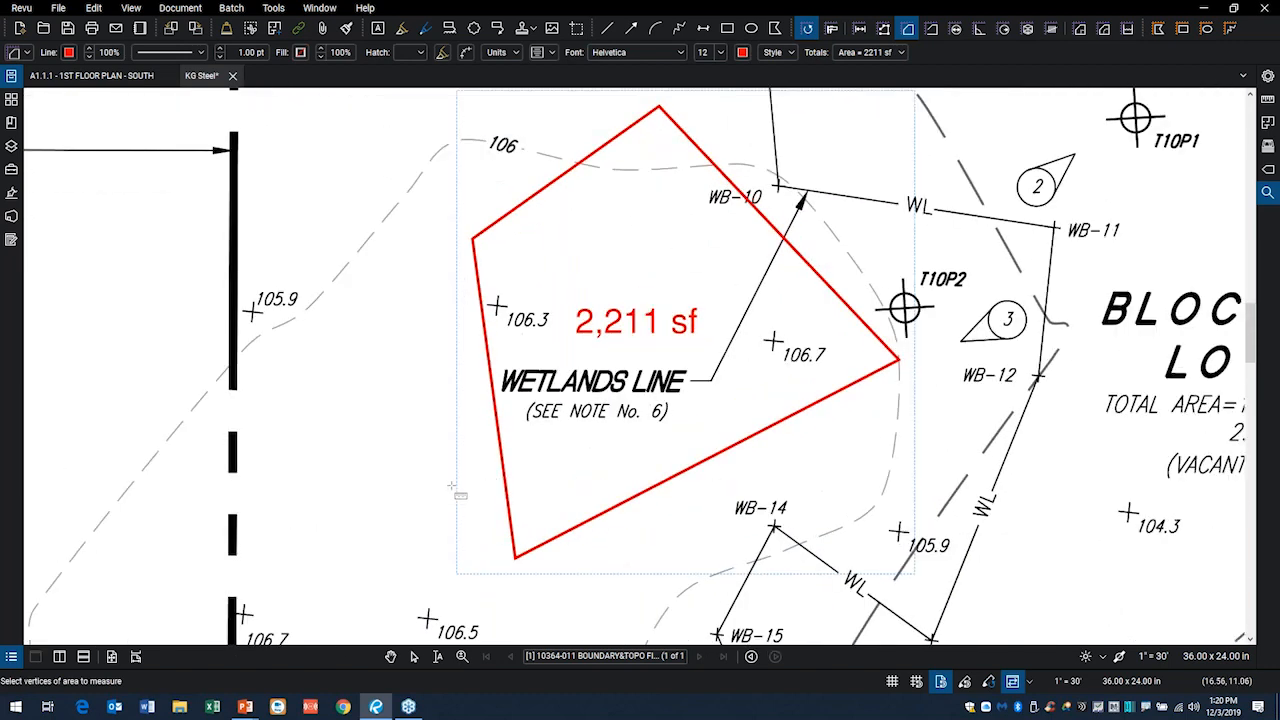
key(Escape)
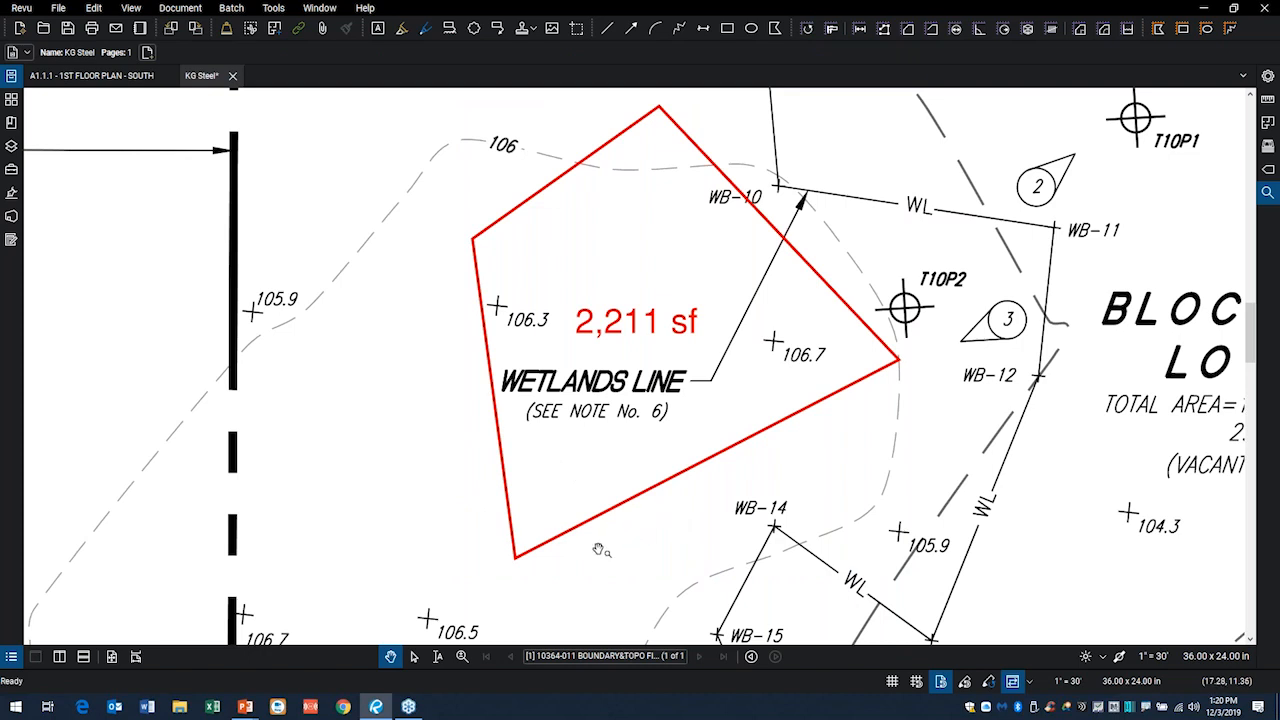
- Switch to the A1.1.1 - 1ST FLOOR PLAN - SOUTH drawing and show the Ceramic Tile and Carpeting areas up close
click(142, 76)
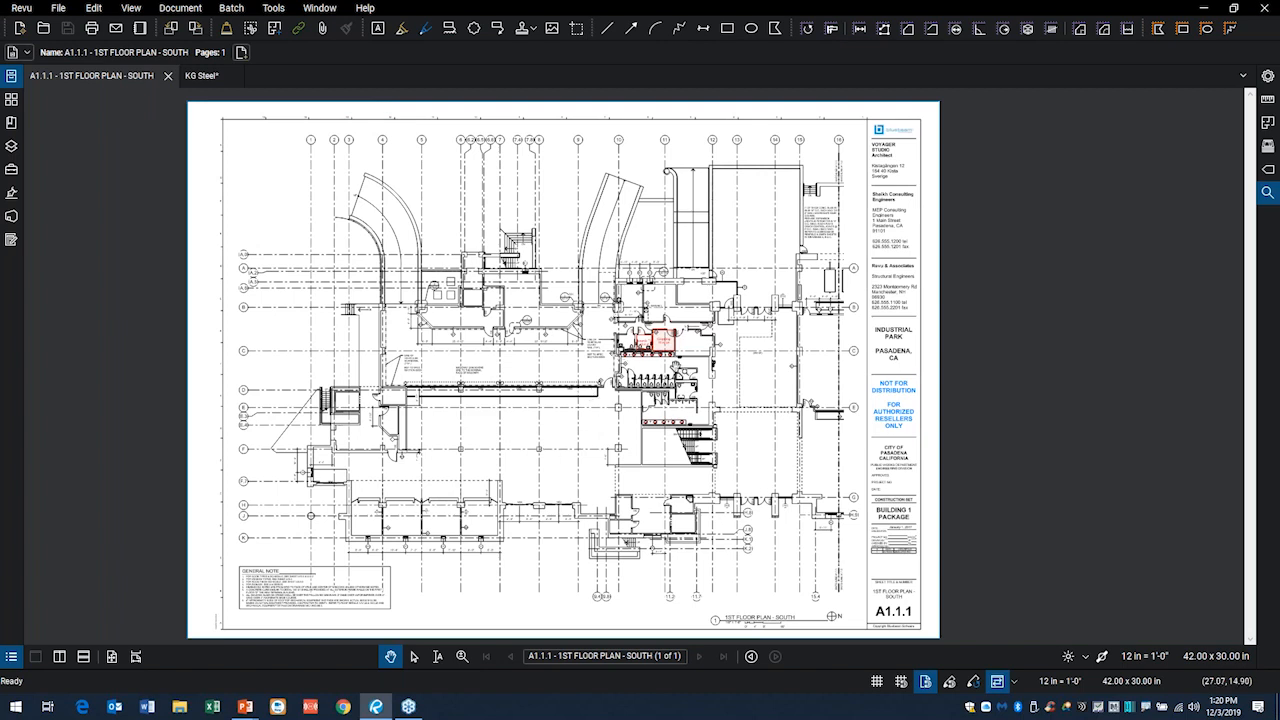
scroll(676, 364, up, 4)
scroll(677, 350, up, 7)
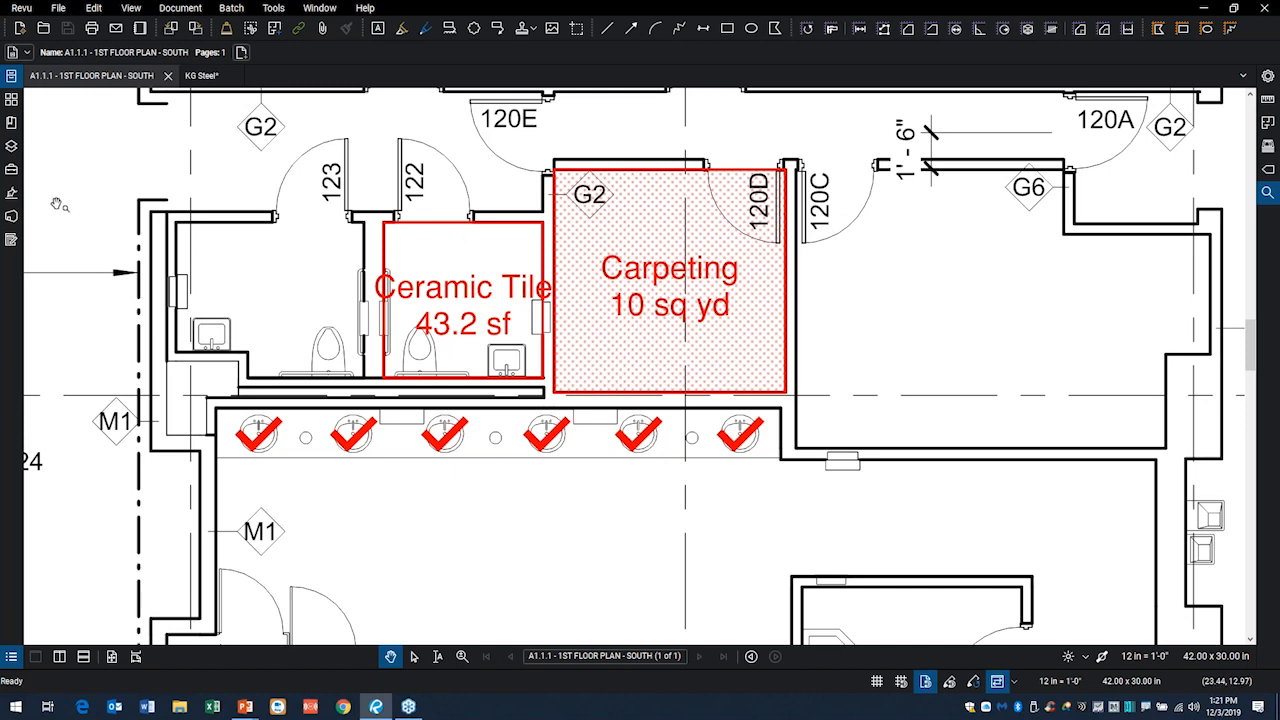
- Examine the saved Ceramic Tile, Carpeting and other custom tools in the Tool Chest, and close it
click(14, 172)
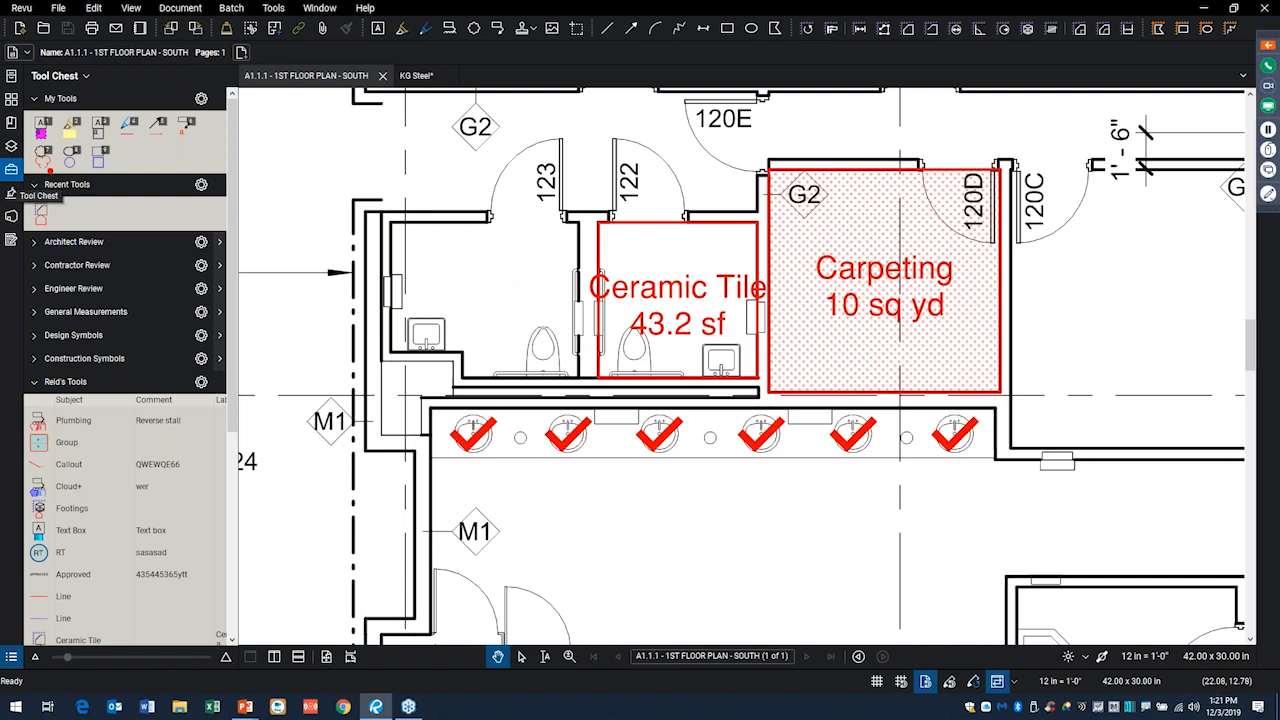
mouse_move(25, 175)
mouse_down()
mouse_move(340, 158)
mouse_move(340, 120)
mouse_move(328, 128)
mouse_up()
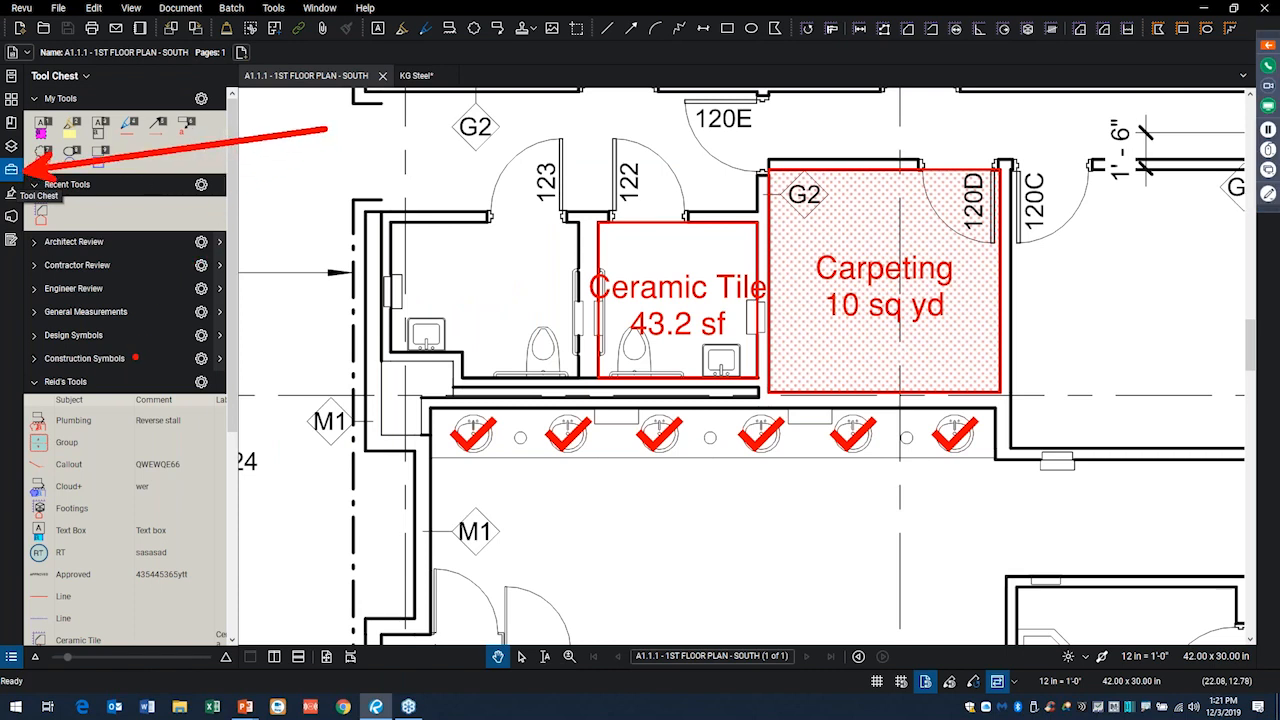
scroll(142, 425, down, 5)
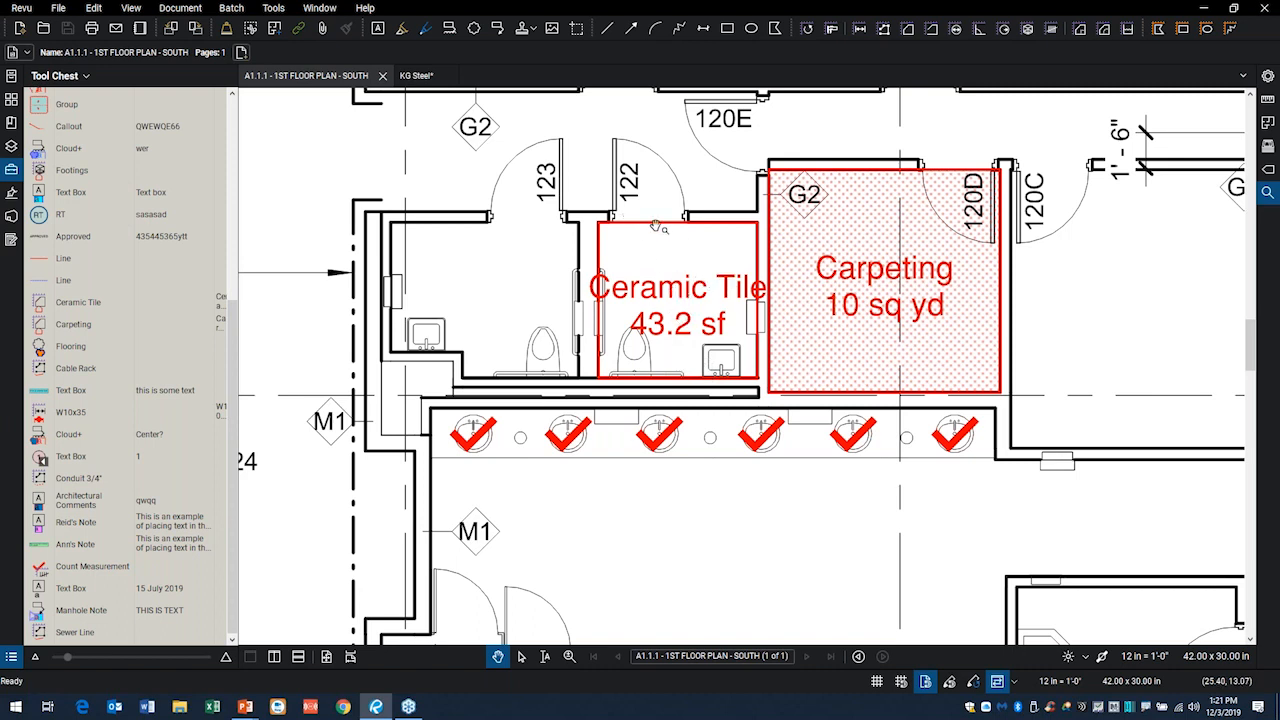
click(12, 172)
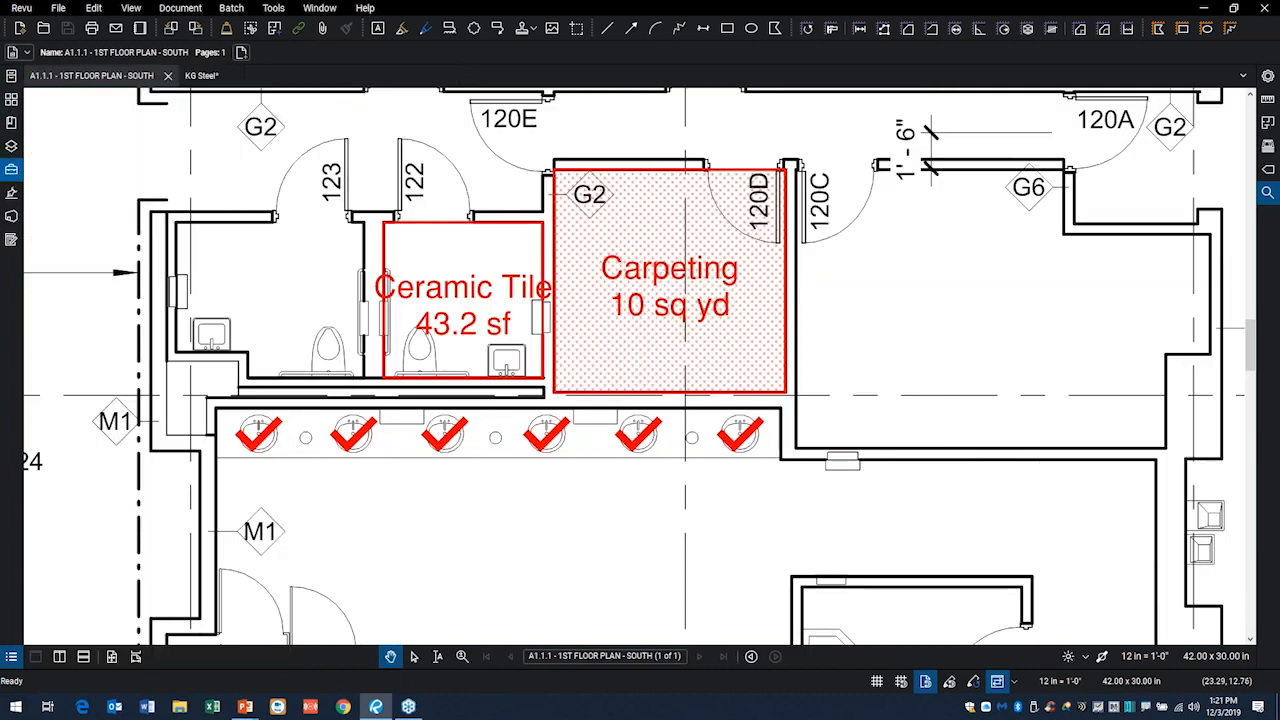
- Compare the properties of the Ceramic Tile and Carpeting area measurements, and hide the properties when done
click(446, 230)
key(v)
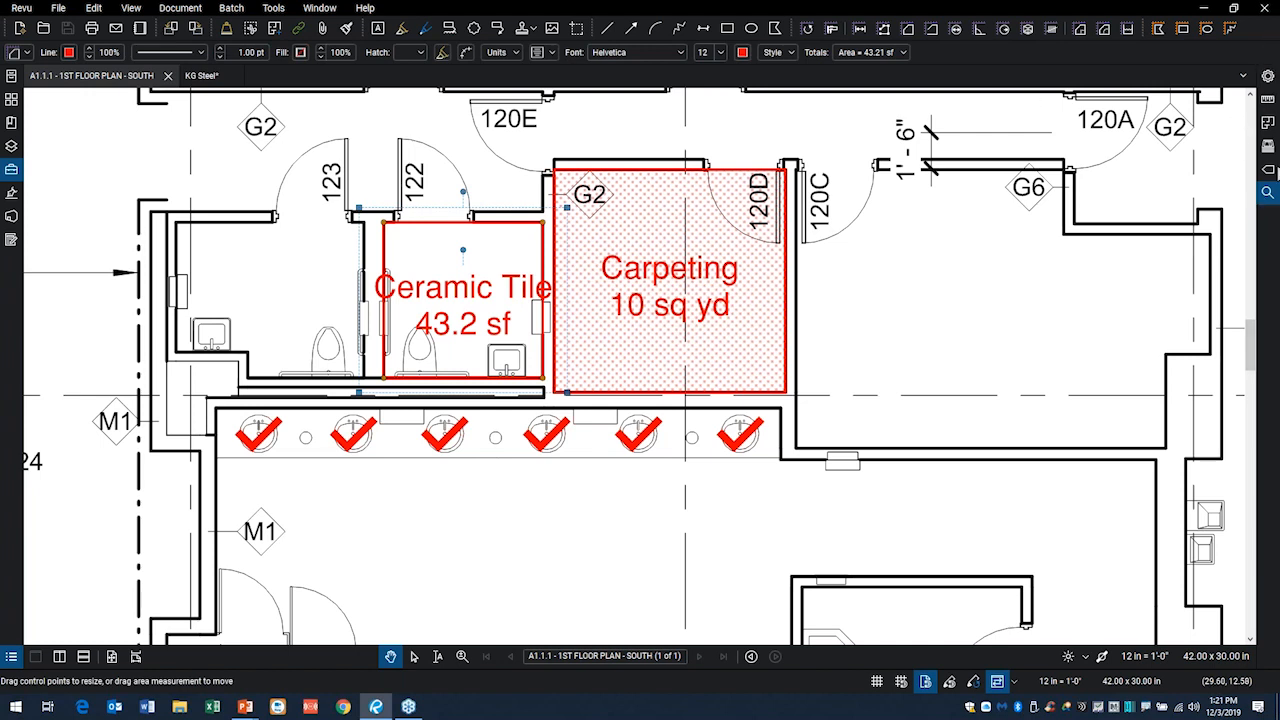
click(1268, 78)
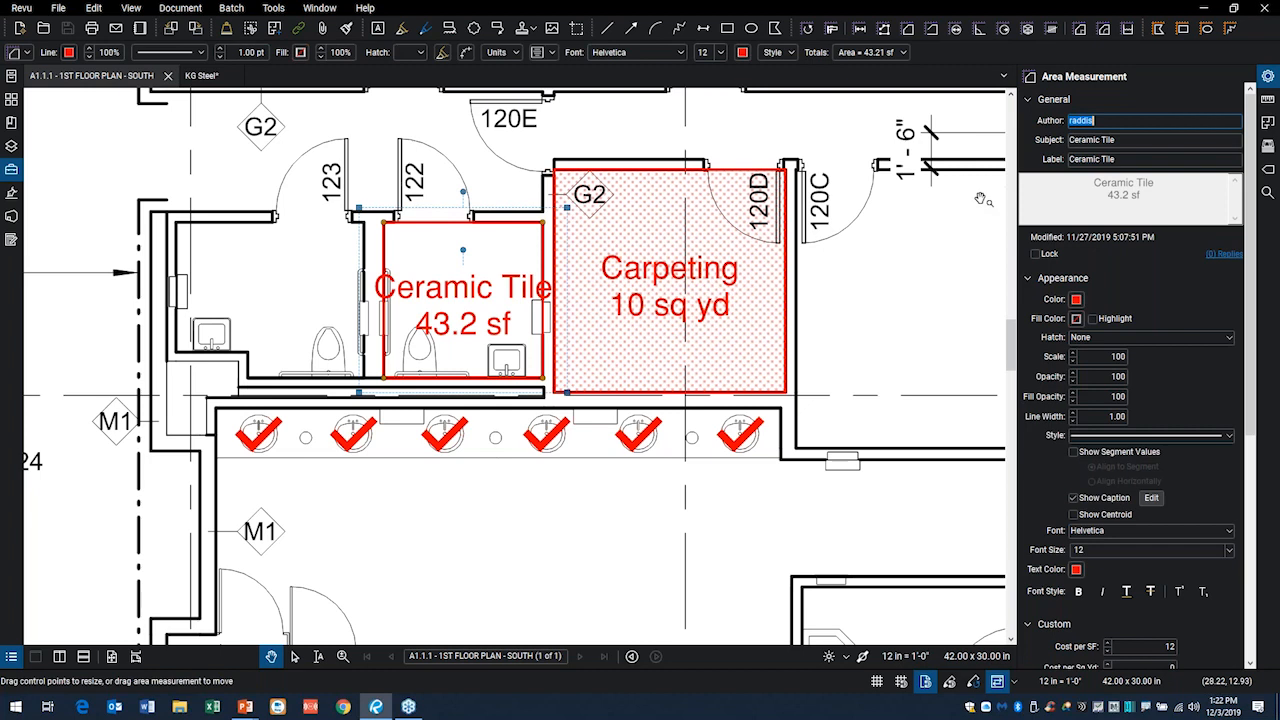
click(737, 182)
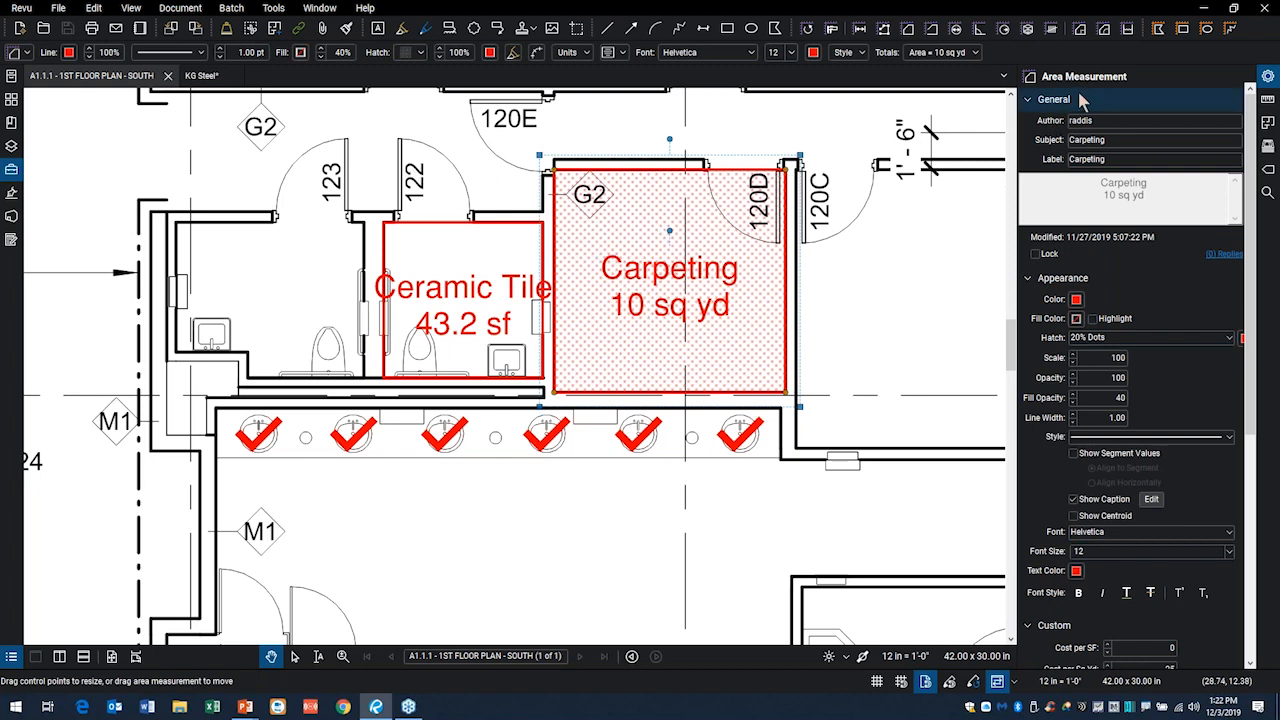
key(ctrl+2)
mouse_move(1005, 68)
mouse_down()
mouse_move(1003, 92)
mouse_move(1148, 66)
mouse_move(972, 104)
mouse_up()
key(Escape)
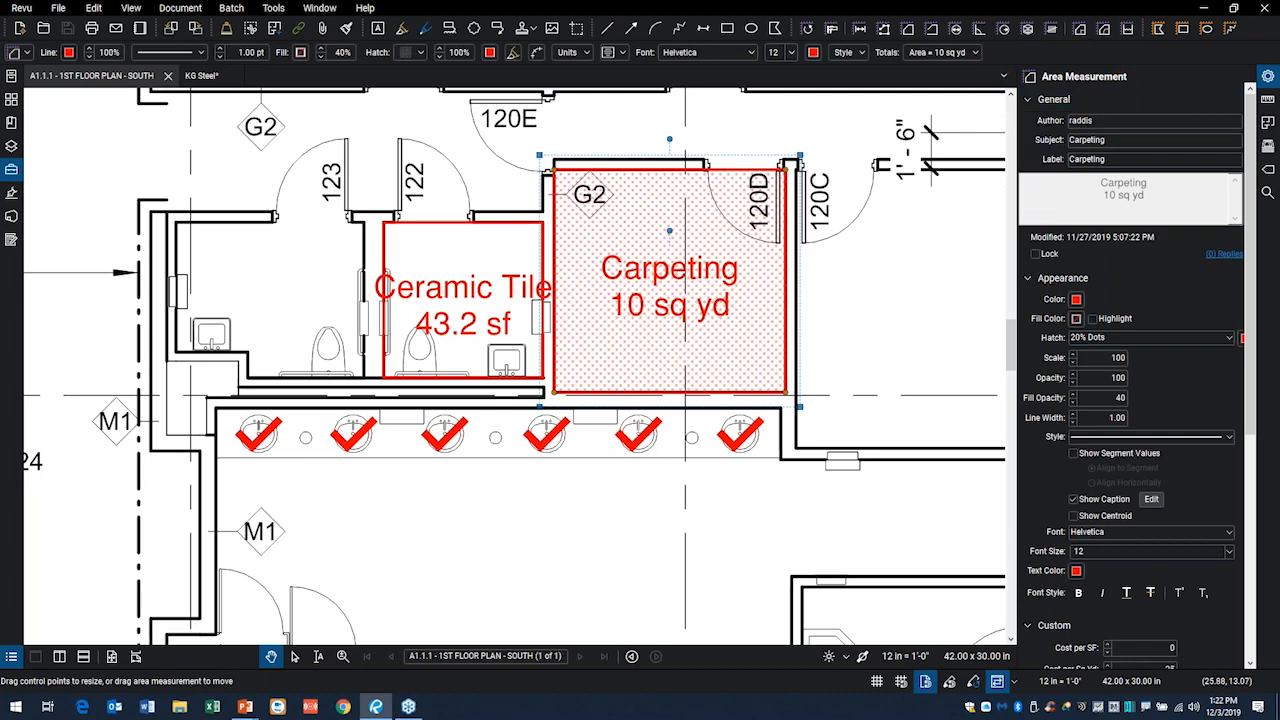
click(447, 231)
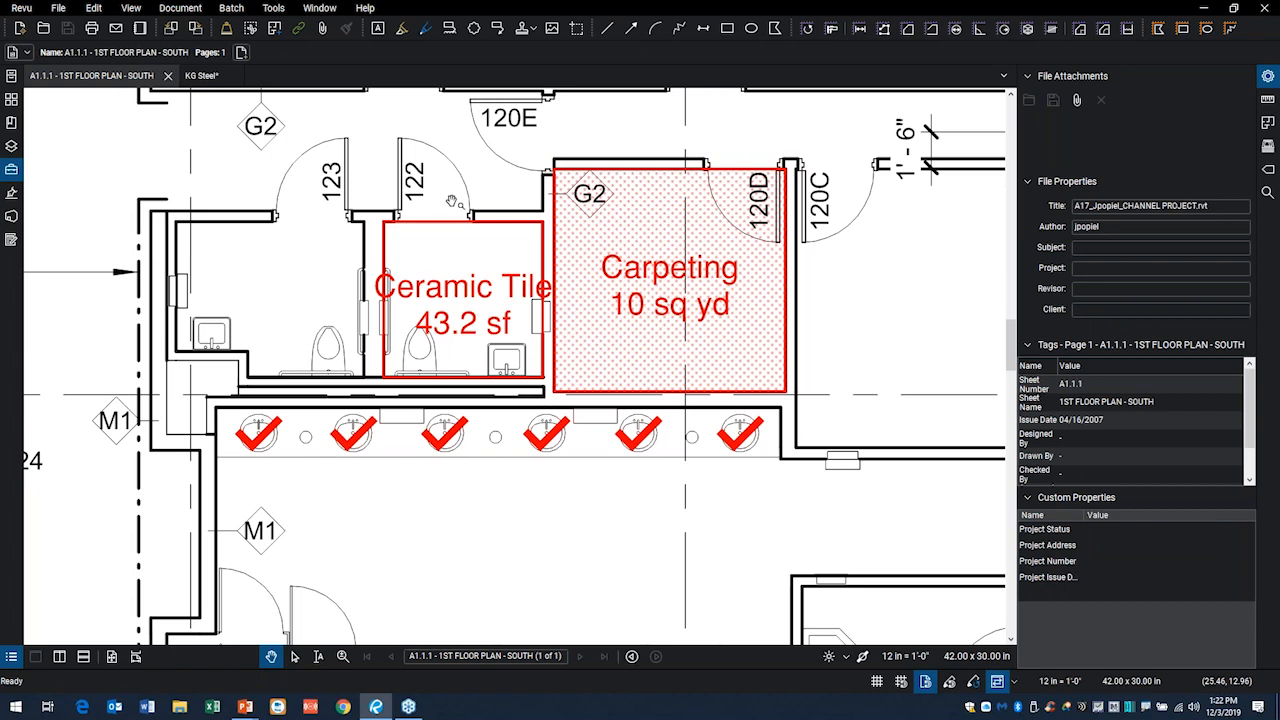
key(v)
click(455, 232)
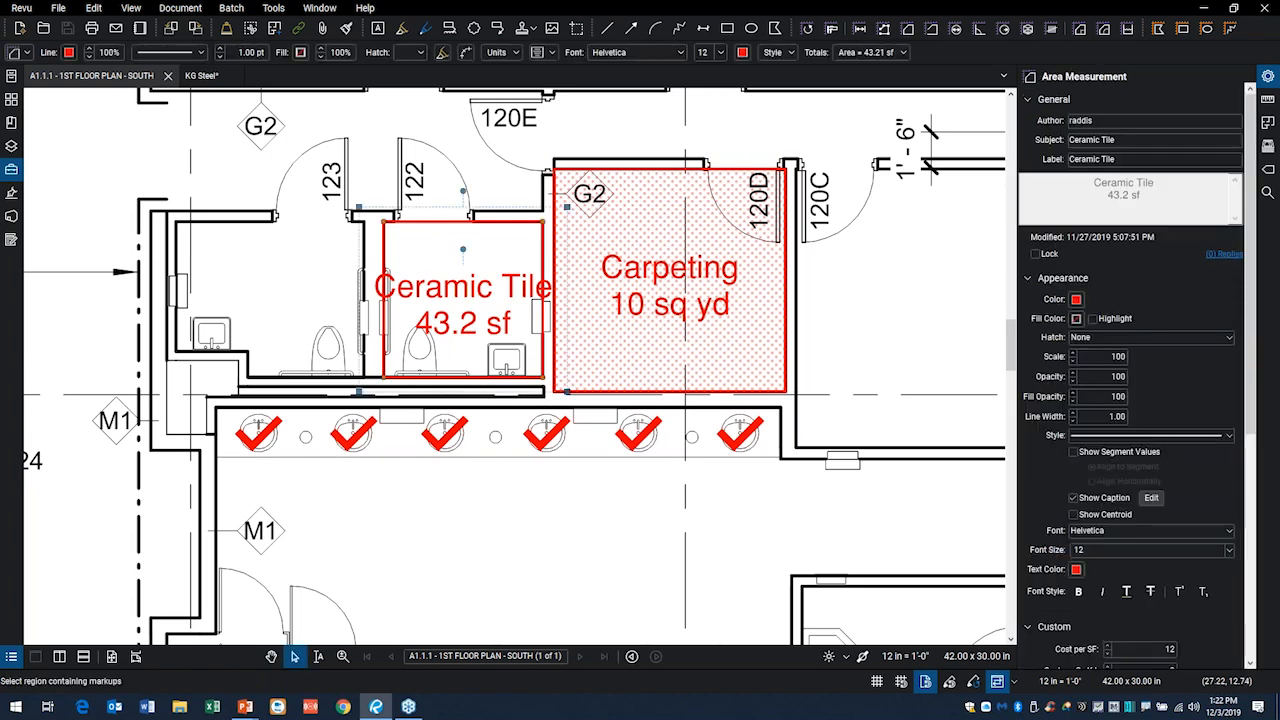
click(505, 197)
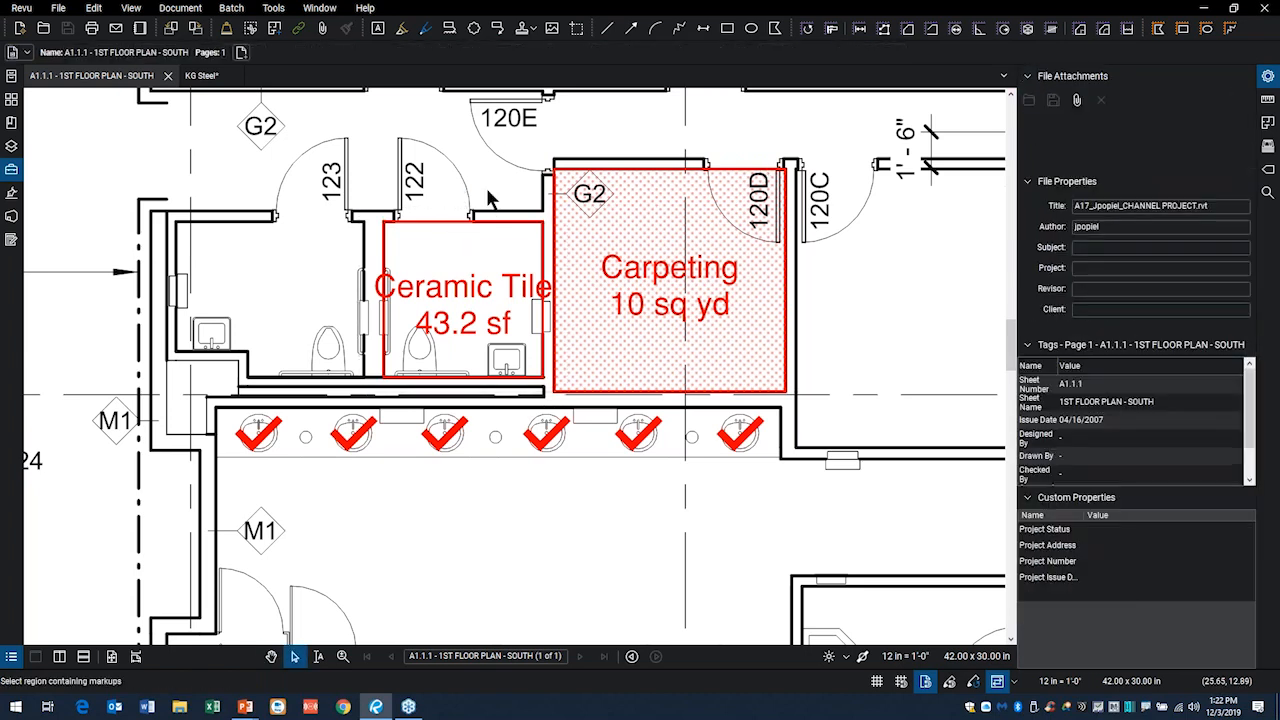
click(1267, 79)
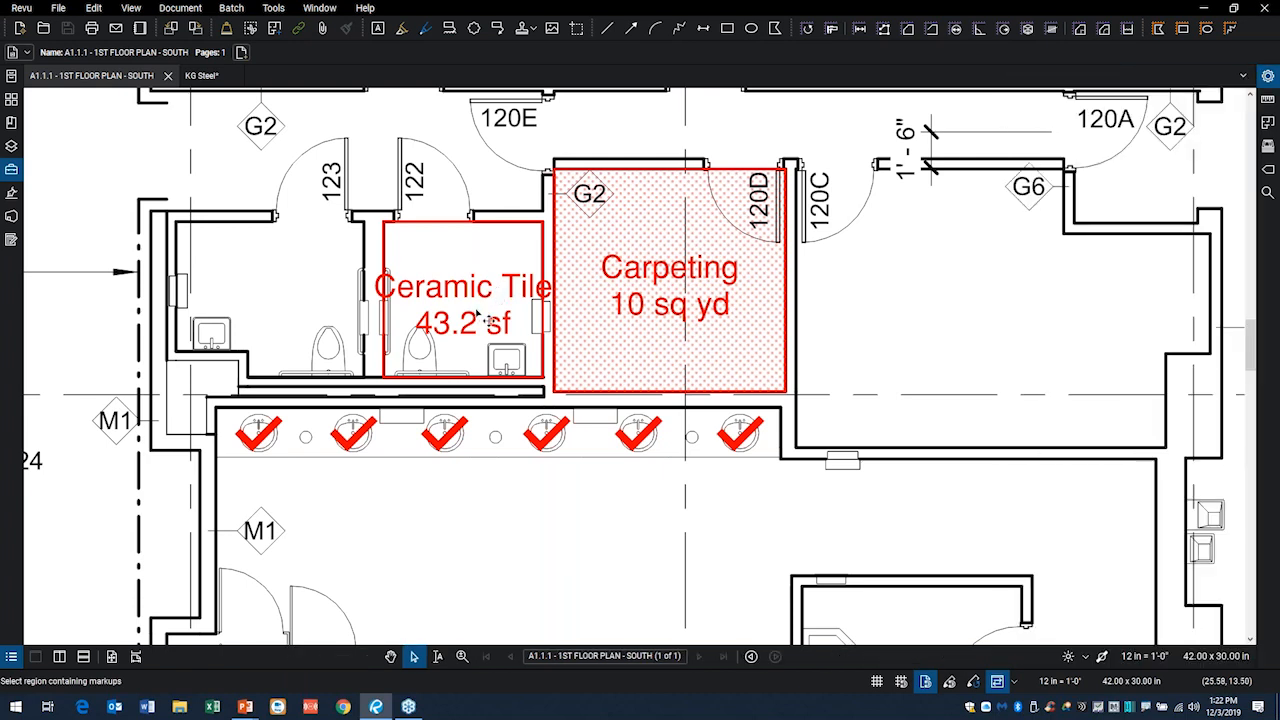
- Draw a six-sided area measurement of about 48 sf along the inner walls of the room behind door 123
scroll(485, 316, up, 1)
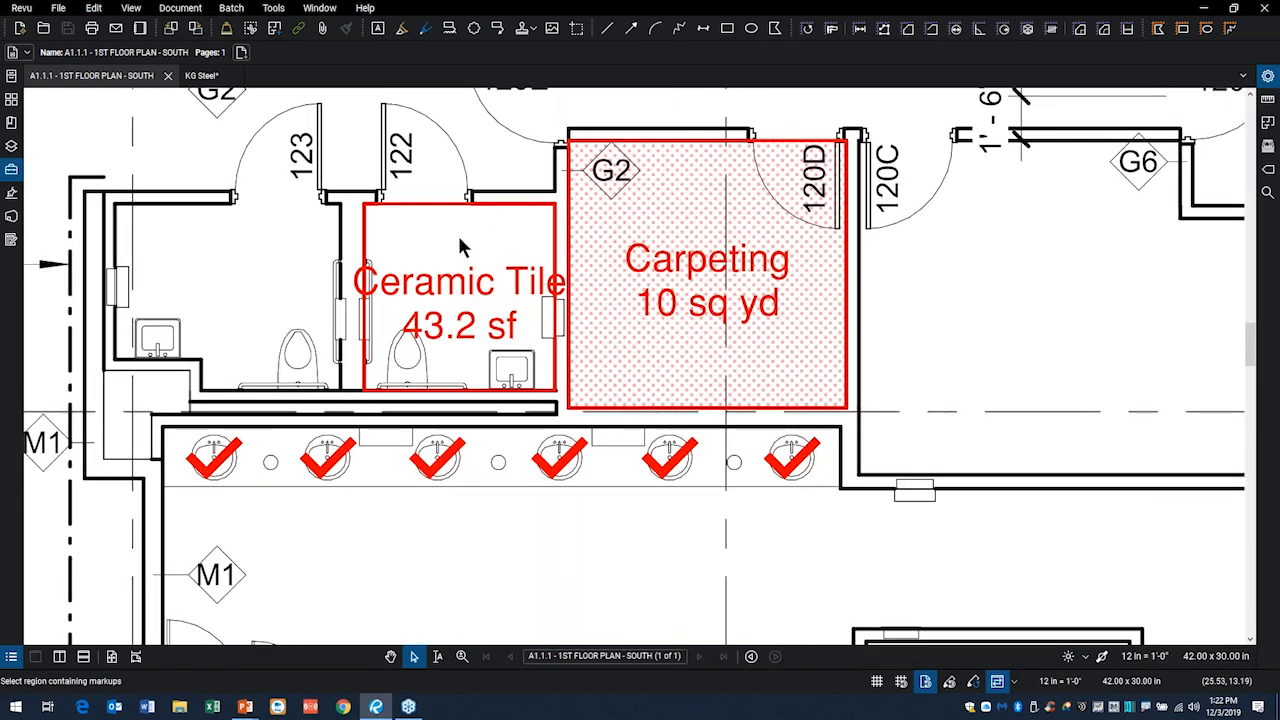
scroll(457, 240, down, 1)
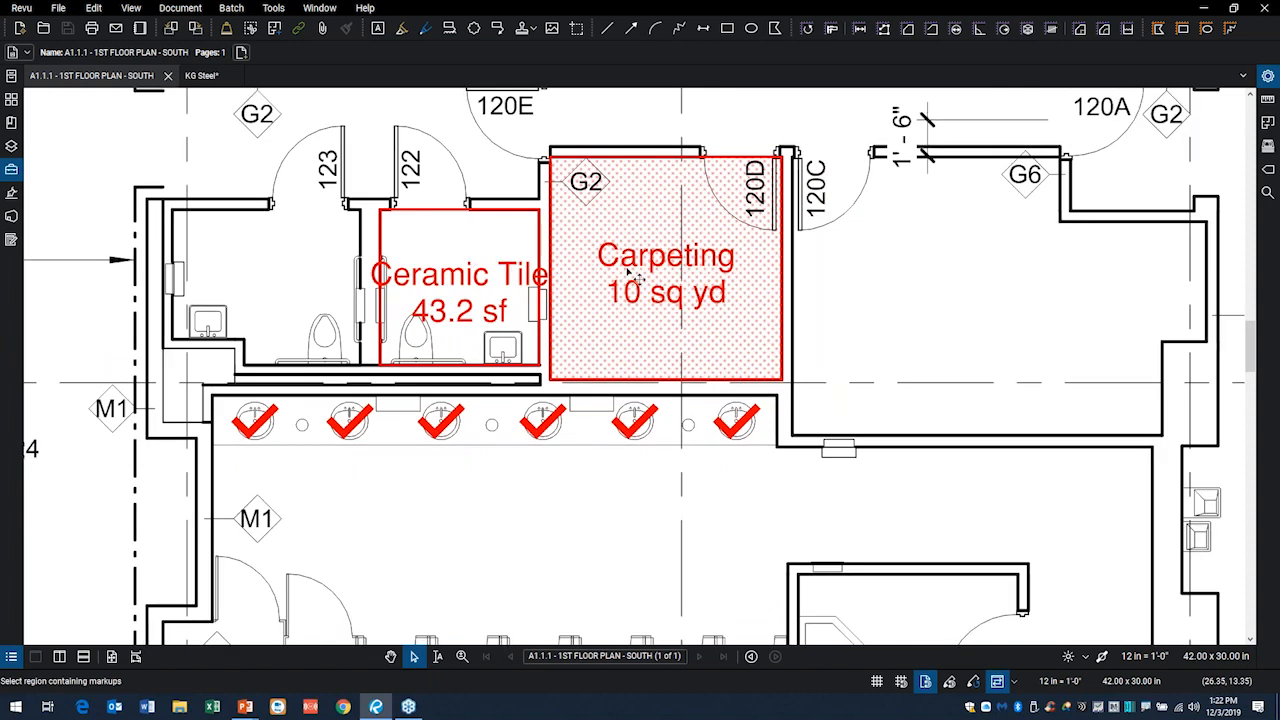
drag(317, 254, 436, 261)
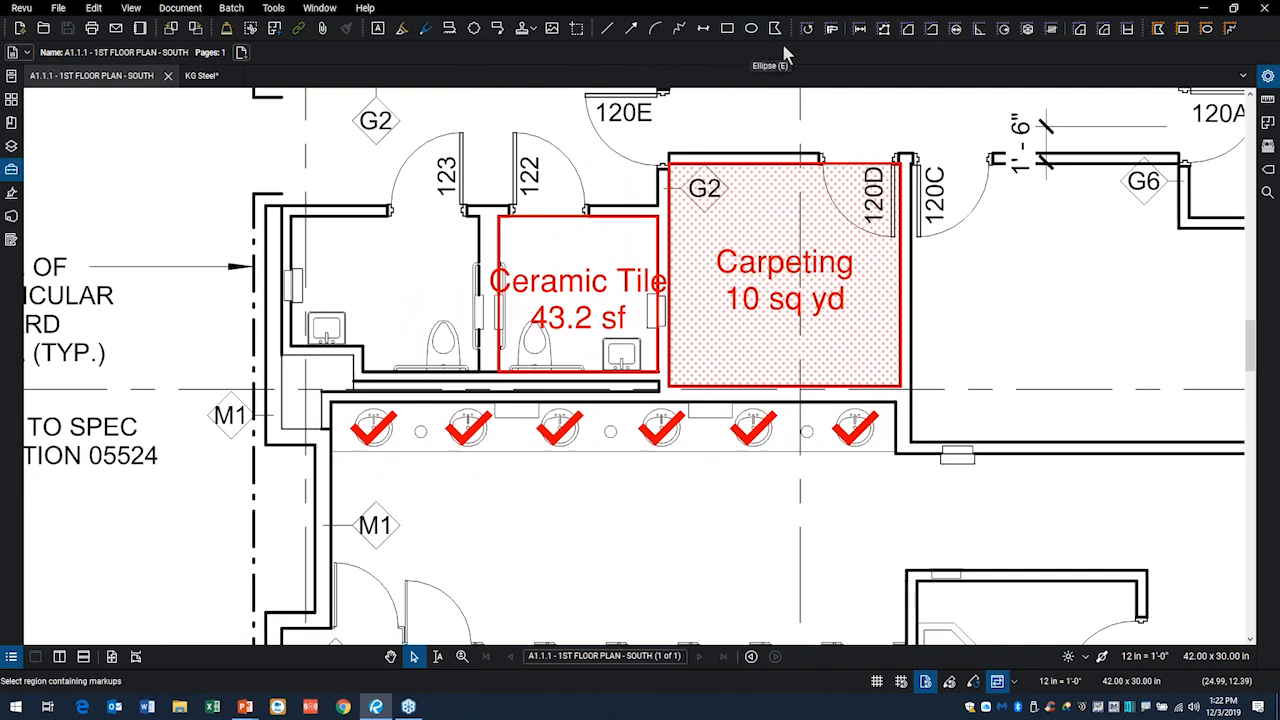
click(908, 30)
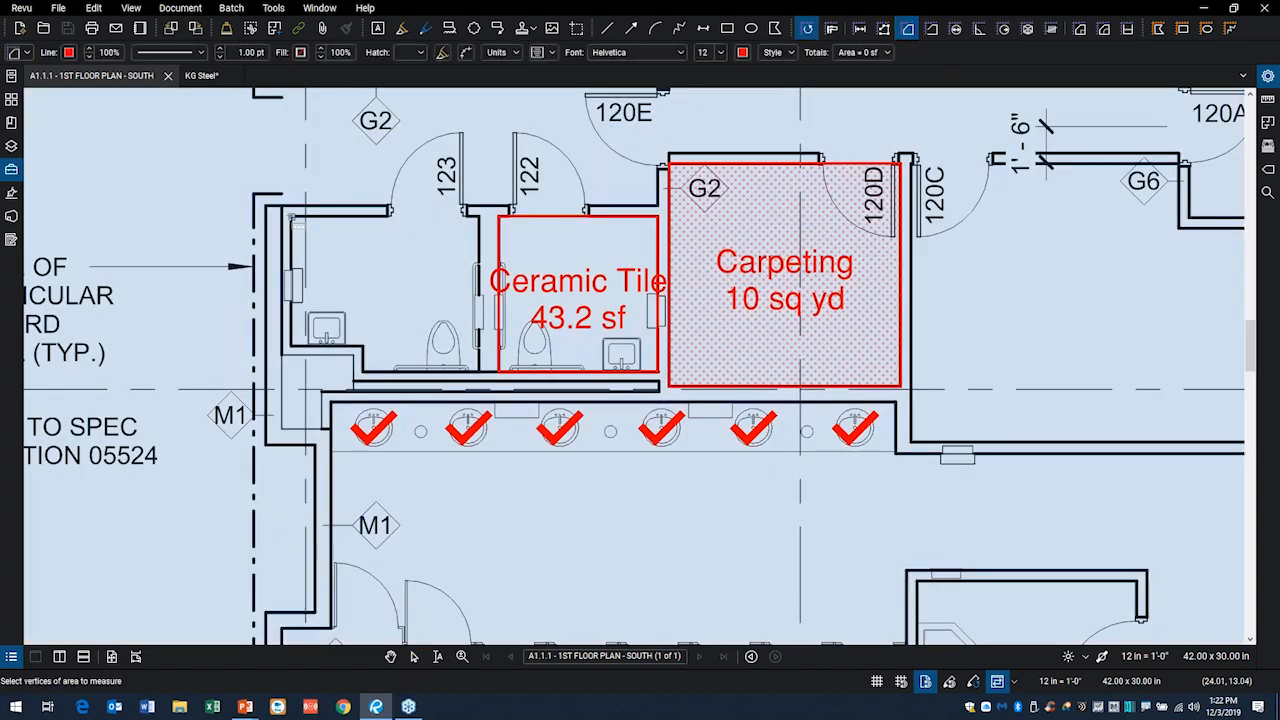
click(291, 215)
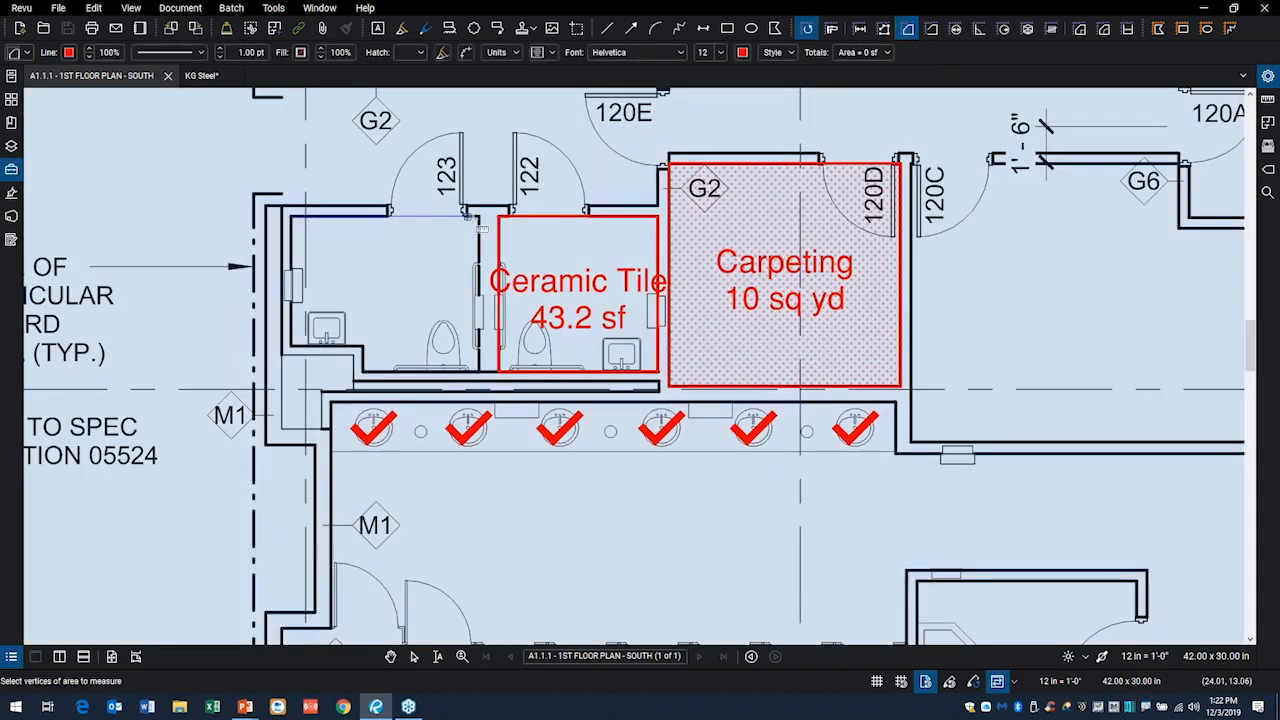
click(479, 215)
click(479, 372)
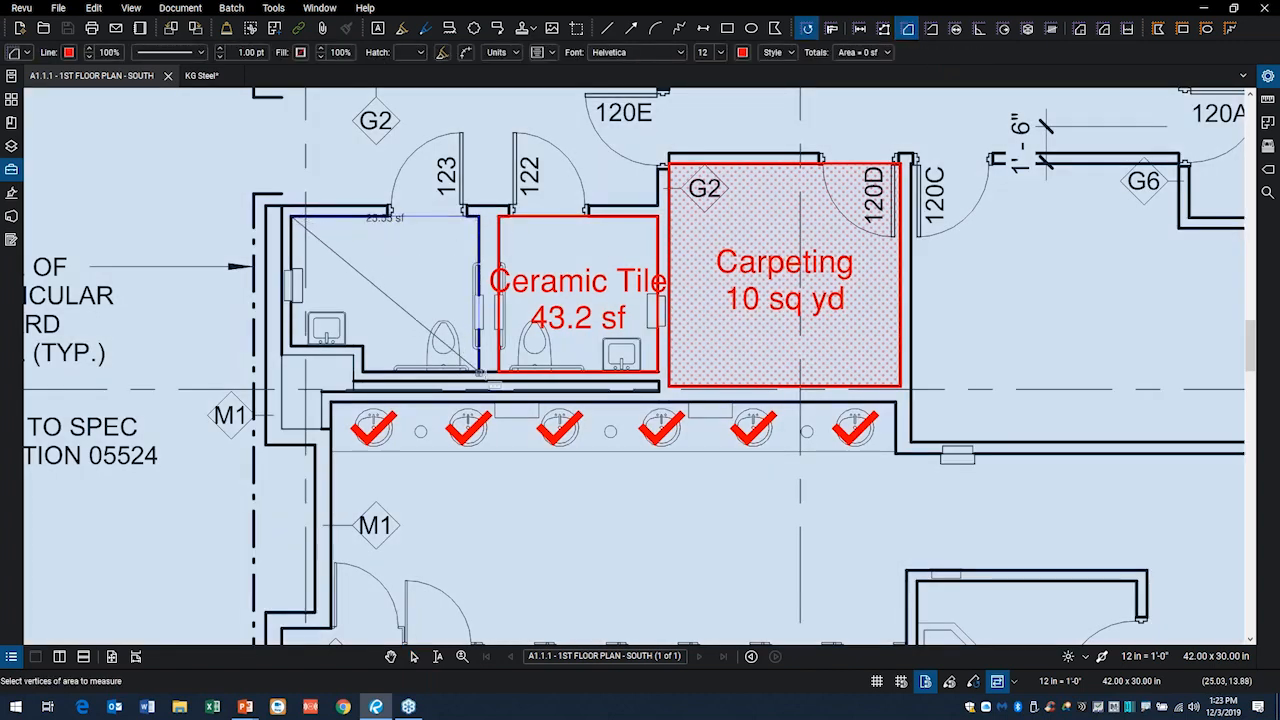
click(361, 372)
click(362, 348)
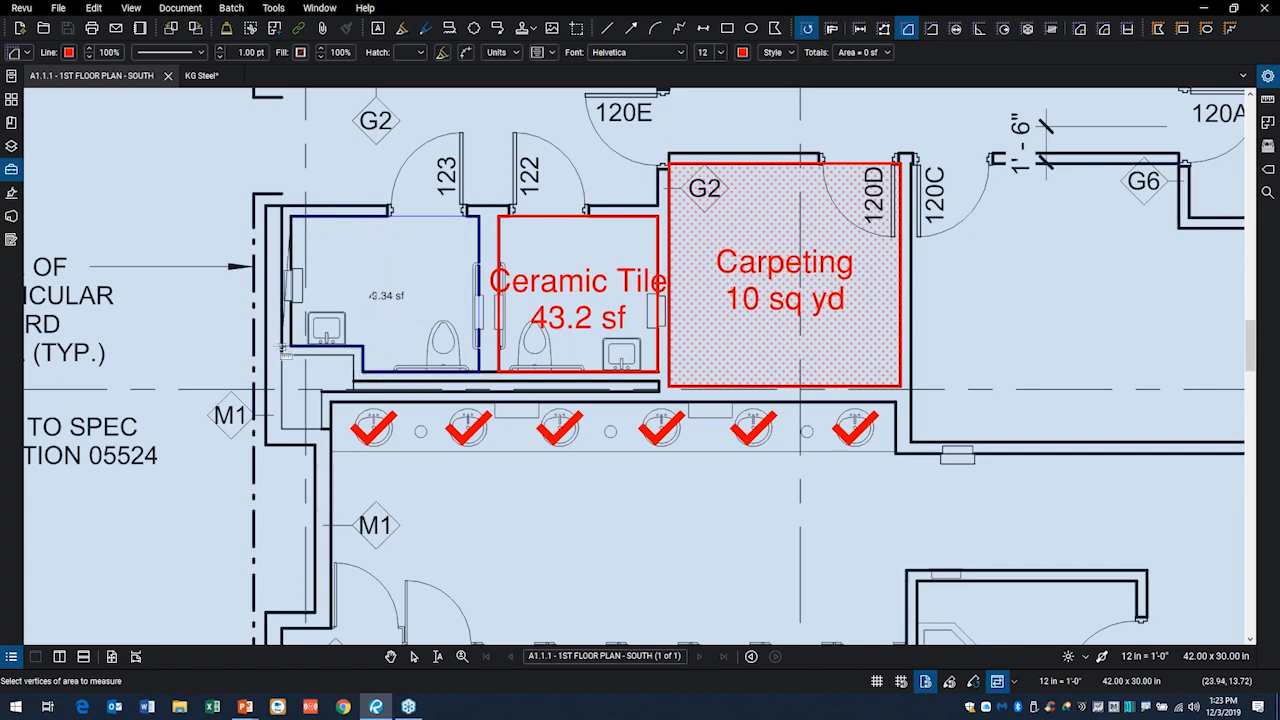
double_click(292, 348)
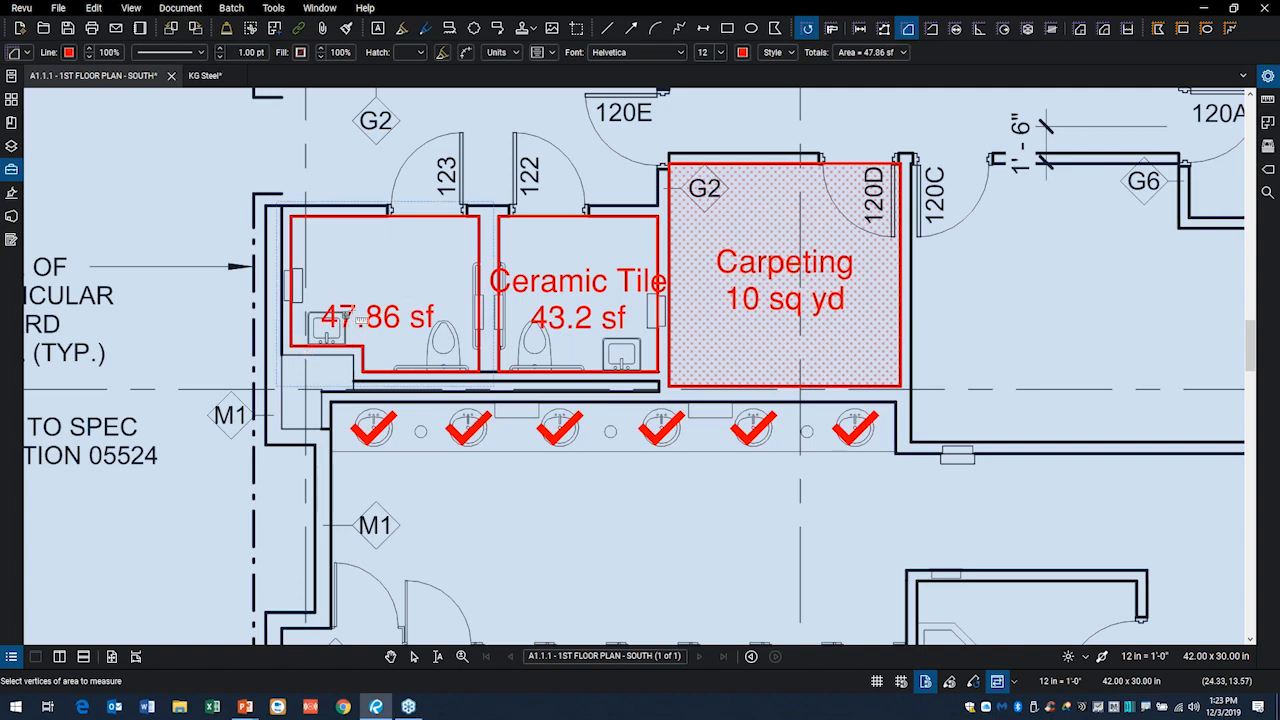
key(Escape)
- Move the new area measurement's caption up into the clear space above the sink and toilet
drag(393, 333, 402, 324)
key(Delete)
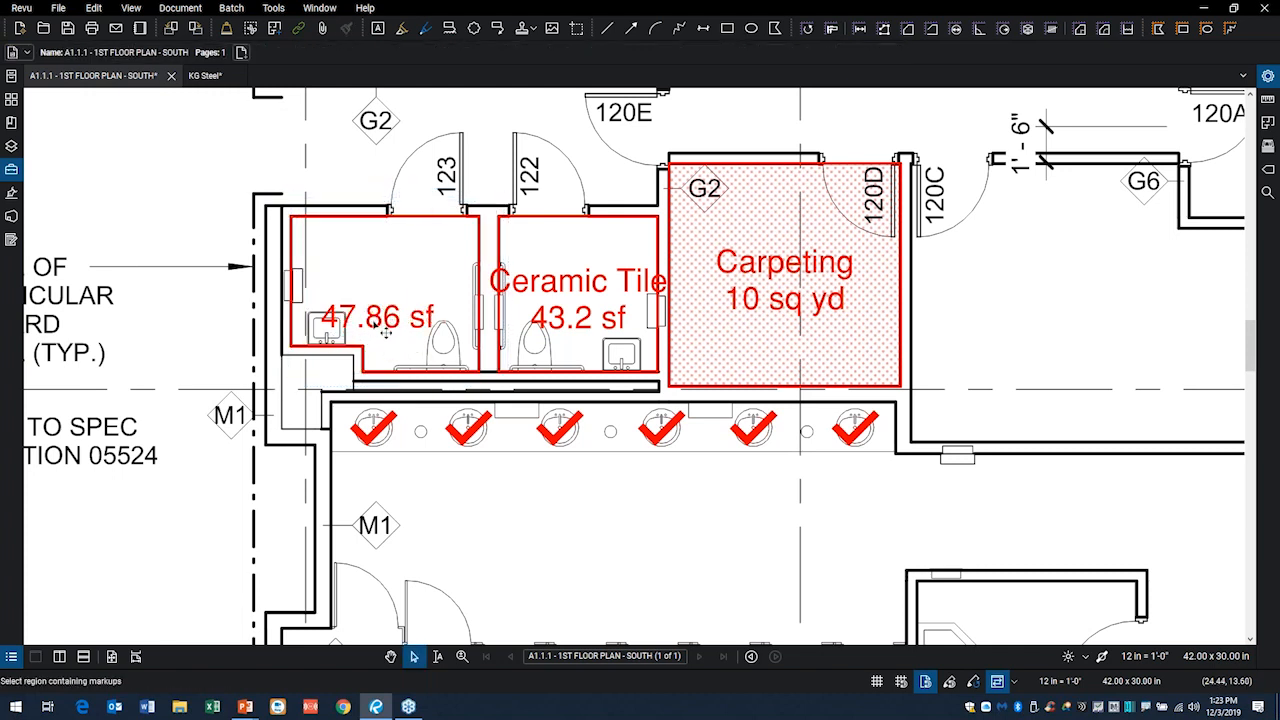
drag(375, 320, 377, 296)
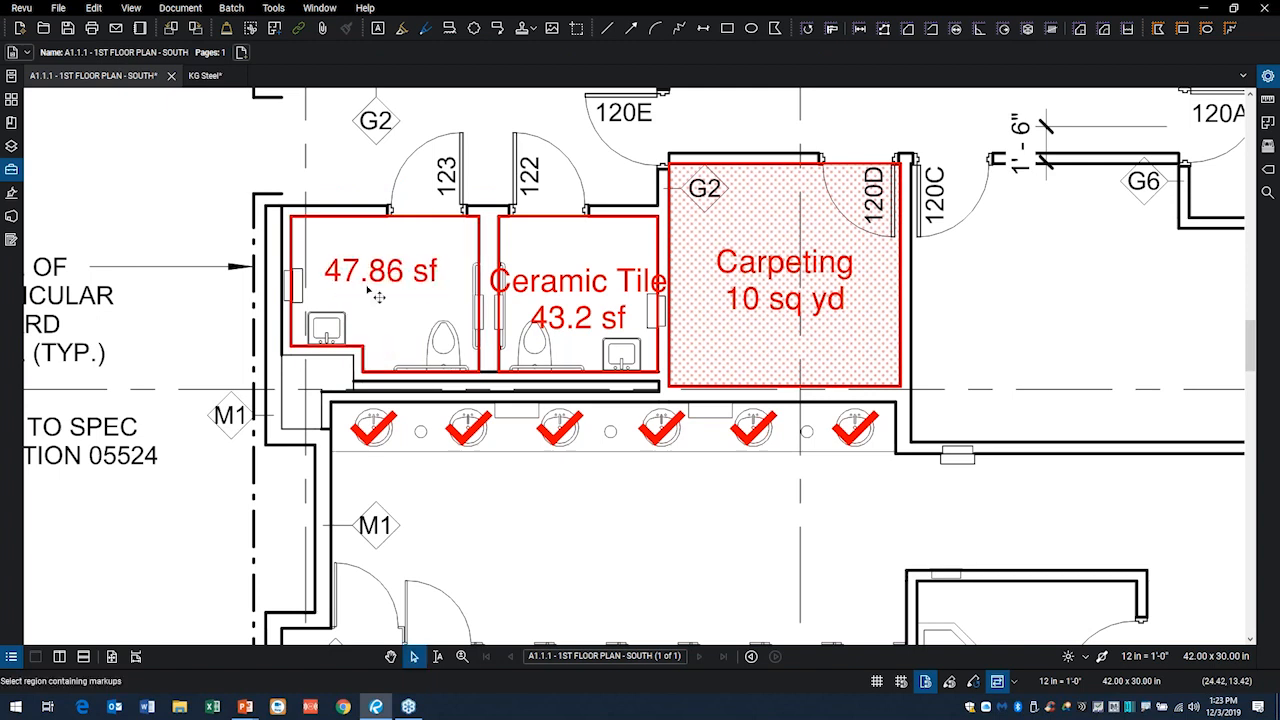
- Set the area unit of the room 123 measurement to sq yd
click(422, 223)
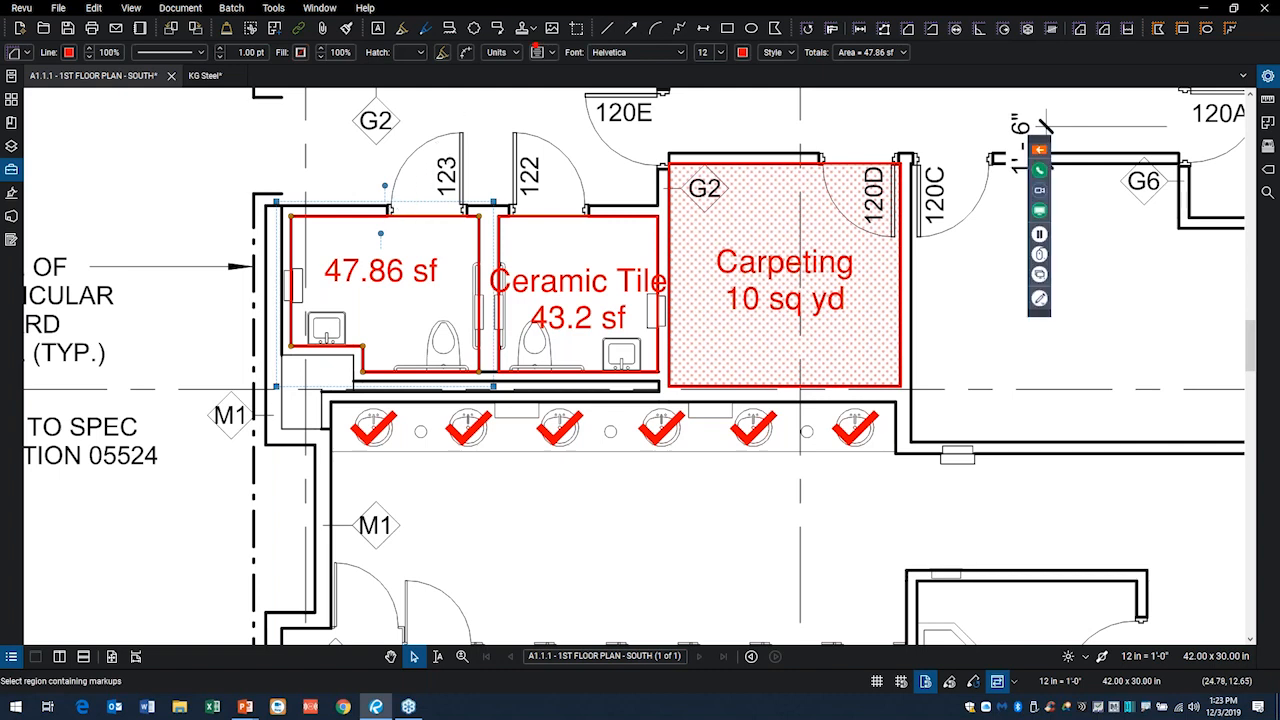
mouse_move(510, 40)
mouse_down()
mouse_move(478, 100)
mouse_move(512, 112)
mouse_move(536, 76)
mouse_move(526, 36)
mouse_up()
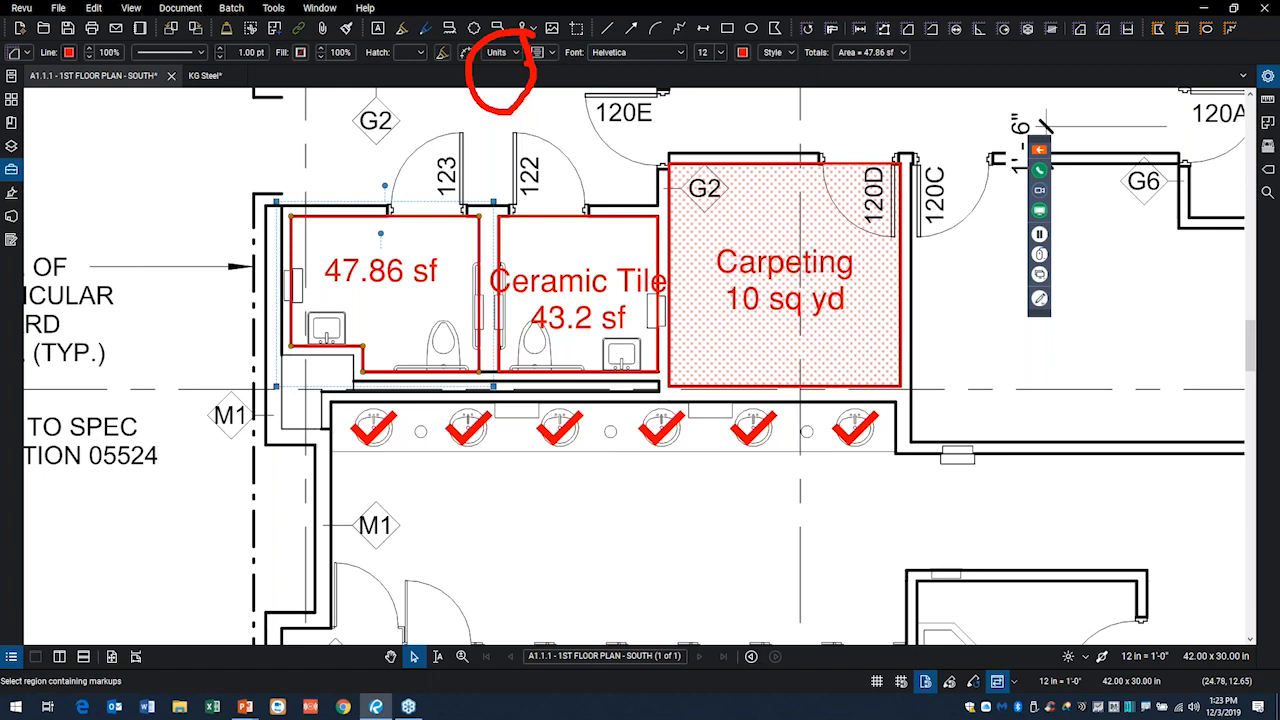
key(Escape)
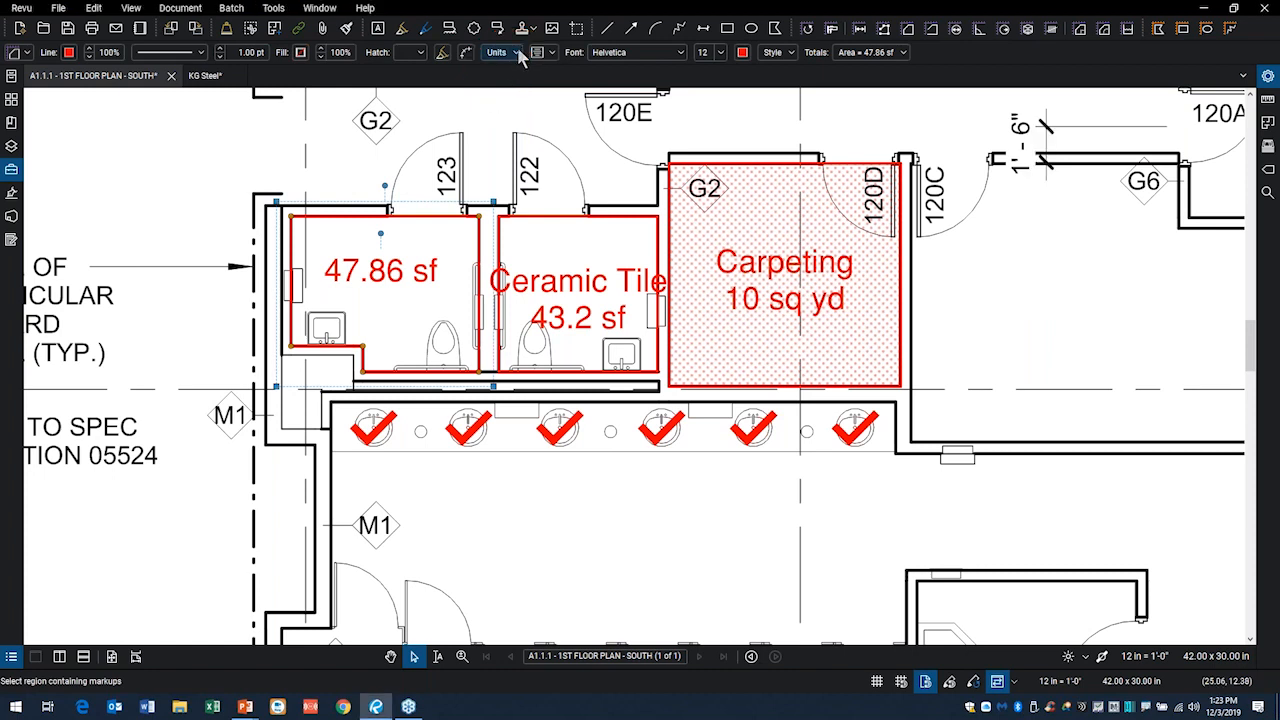
click(517, 53)
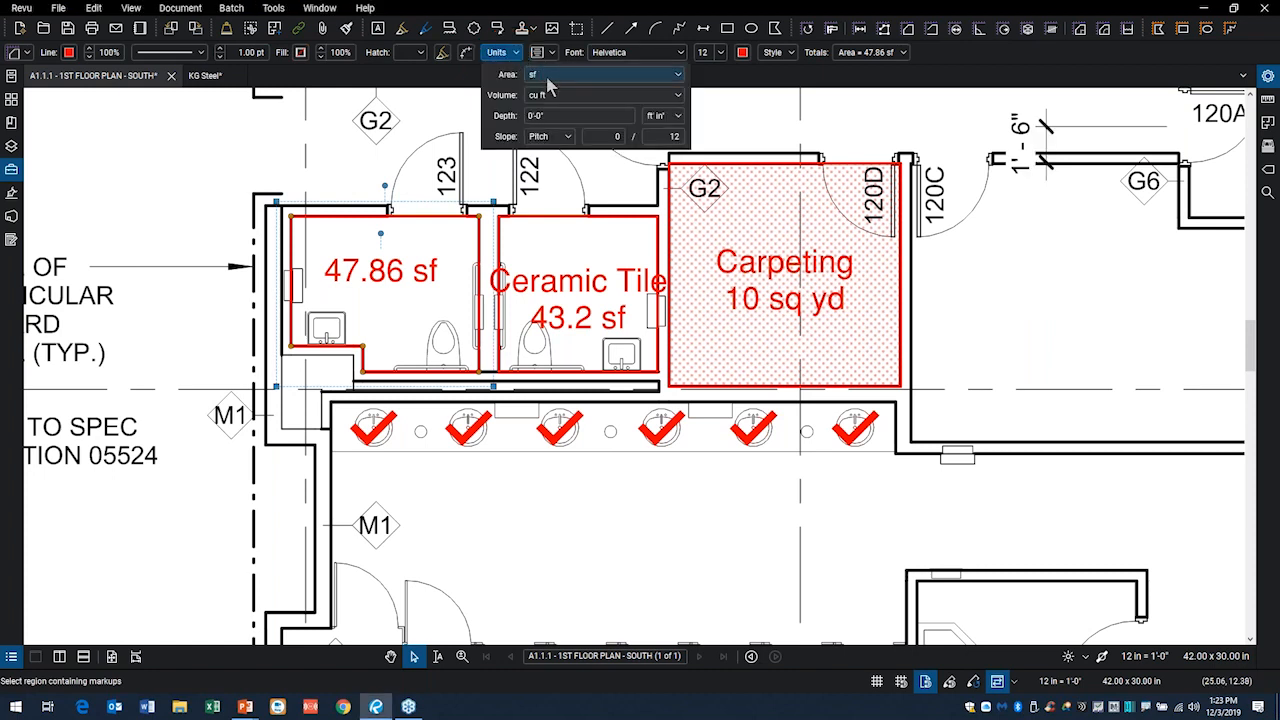
click(679, 76)
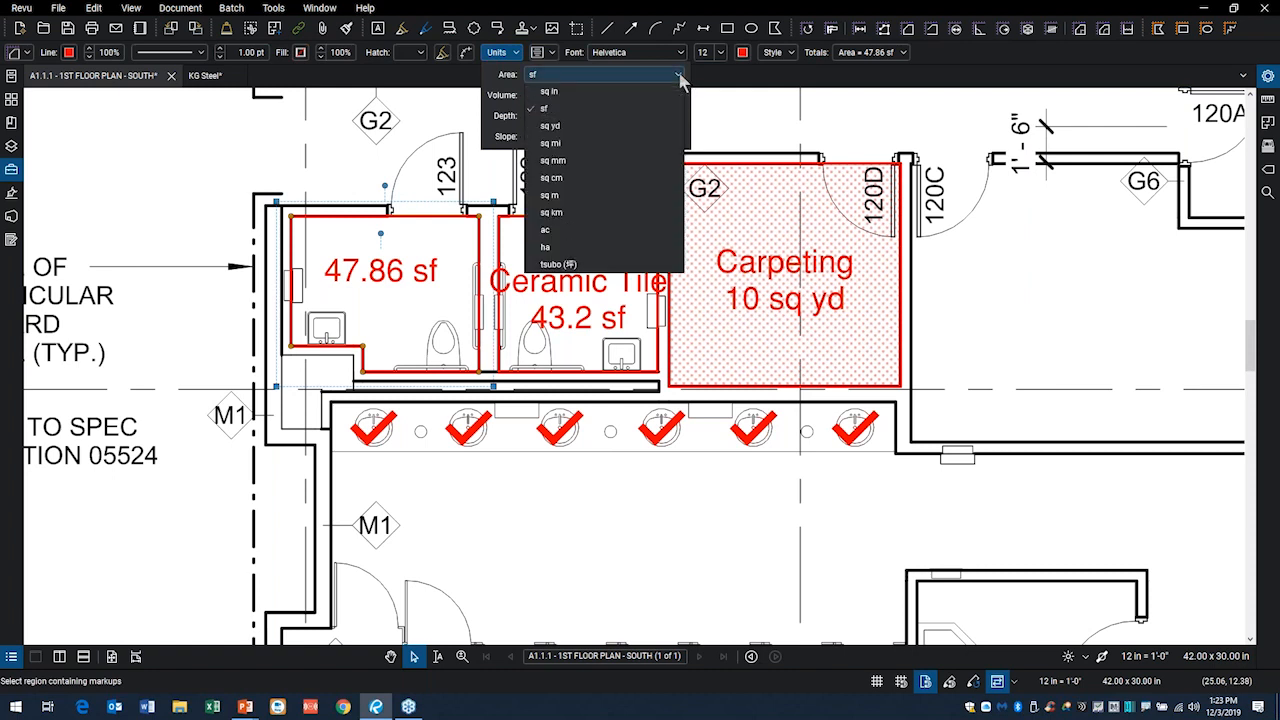
click(566, 124)
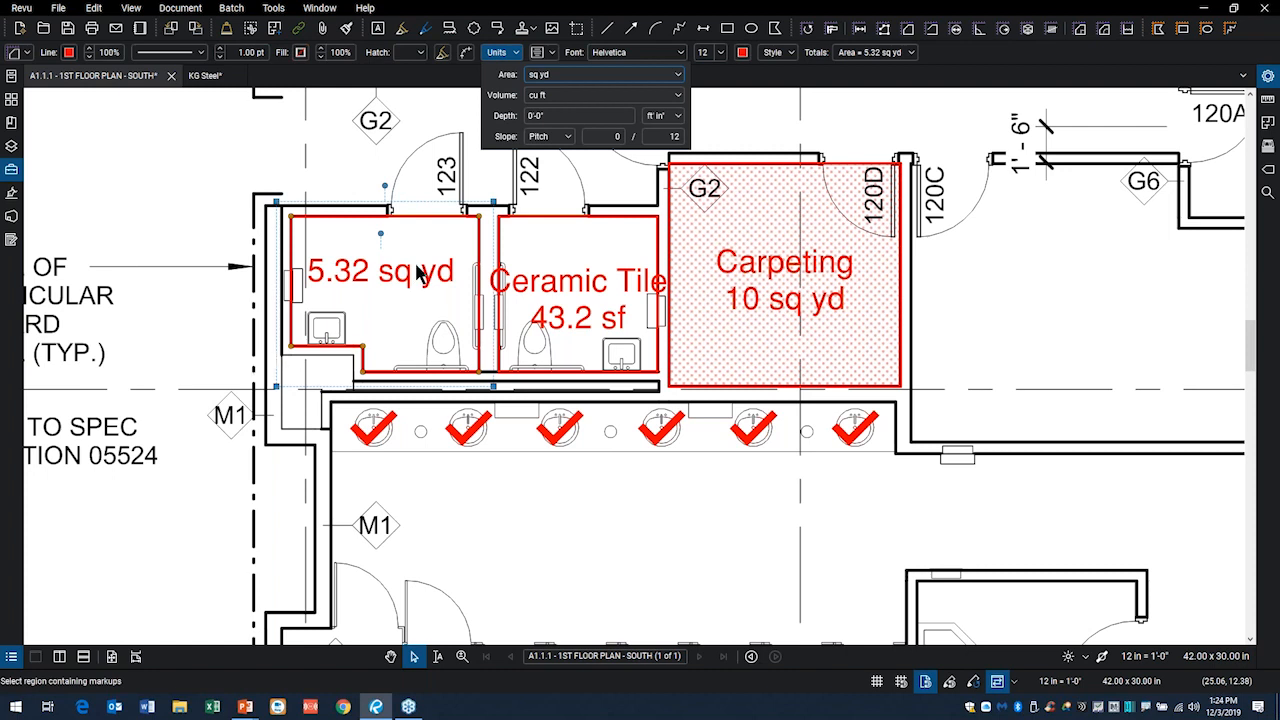
- Copy the Carpeting area's formatting onto the room 123 area measurement with Format Painter
click(347, 32)
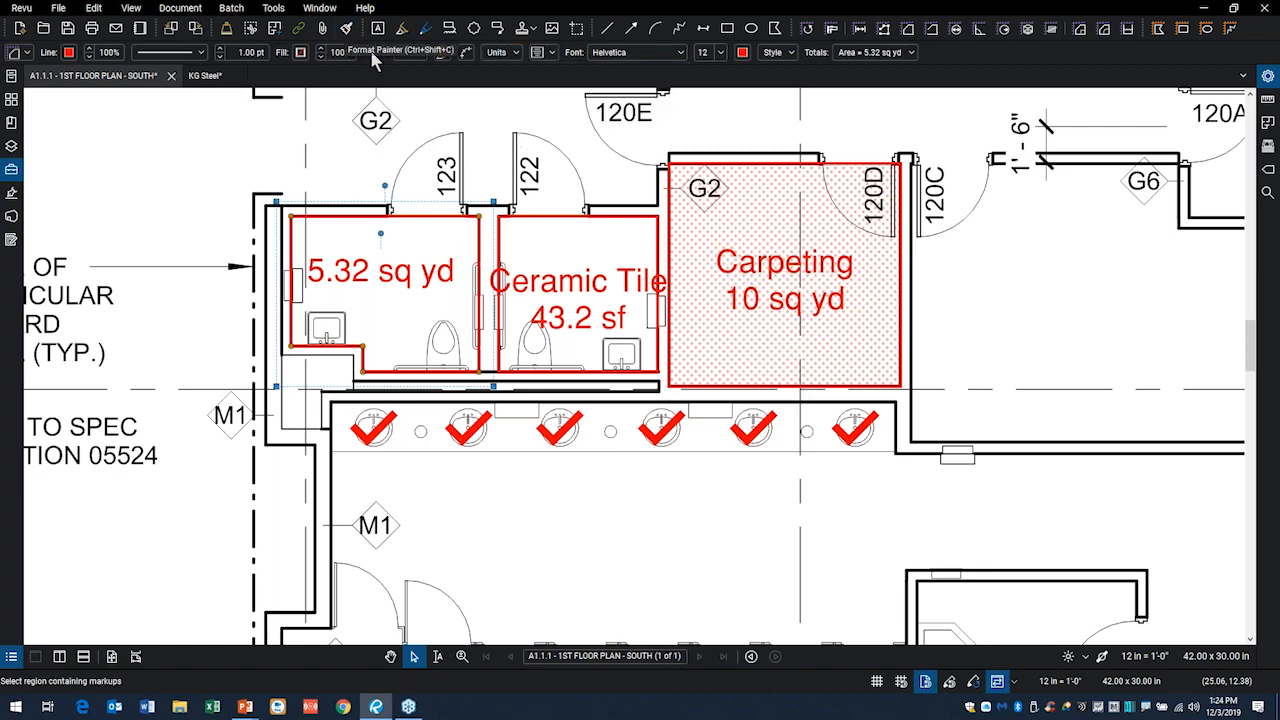
click(848, 166)
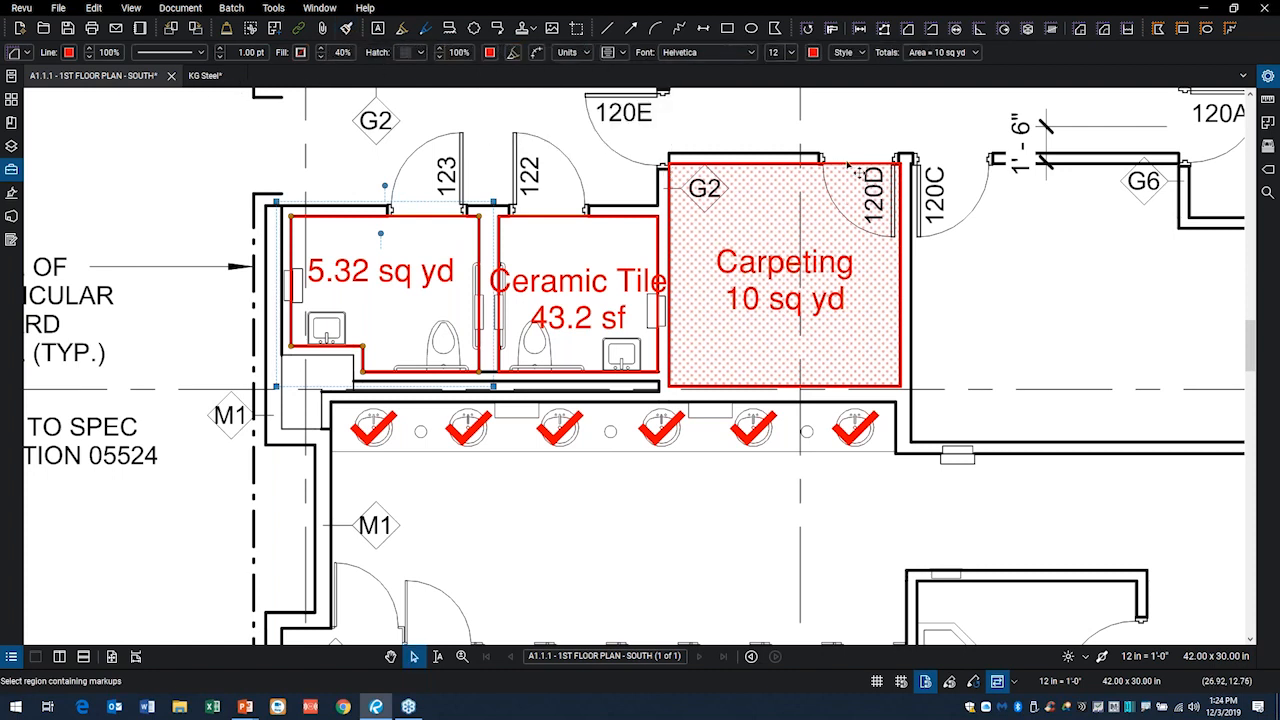
click(348, 28)
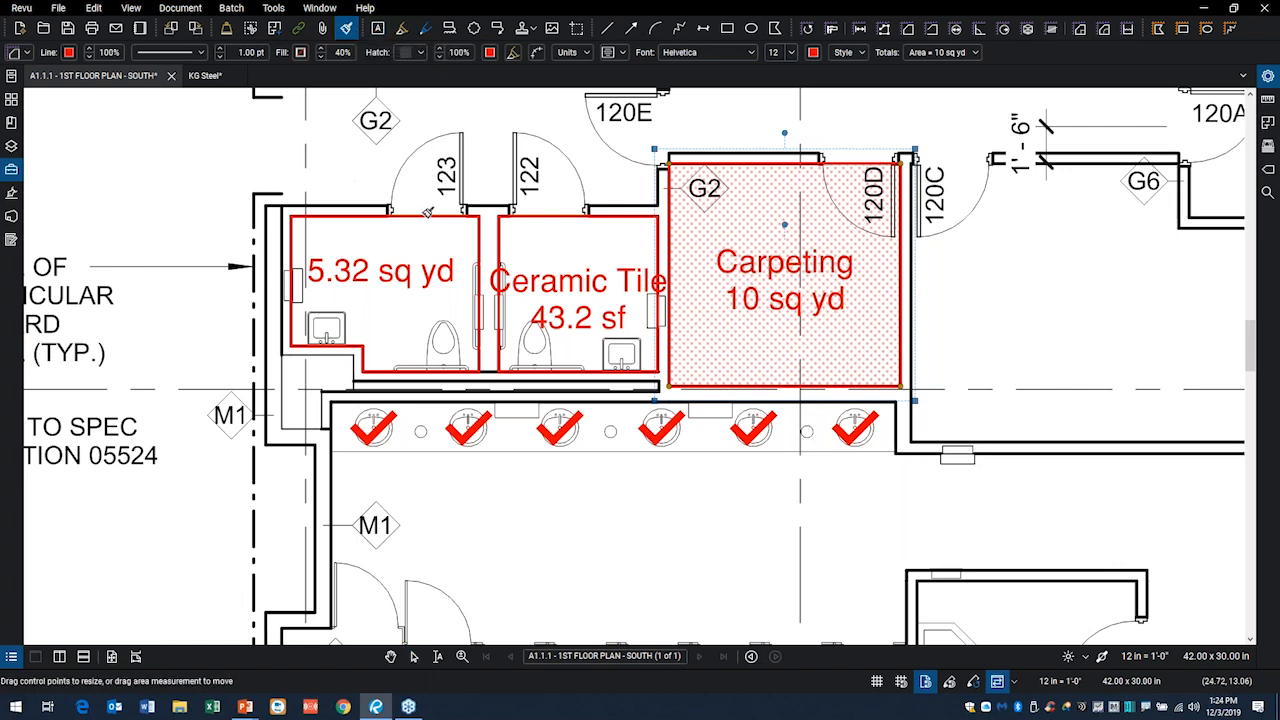
click(425, 214)
key(Escape)
key(Escape)
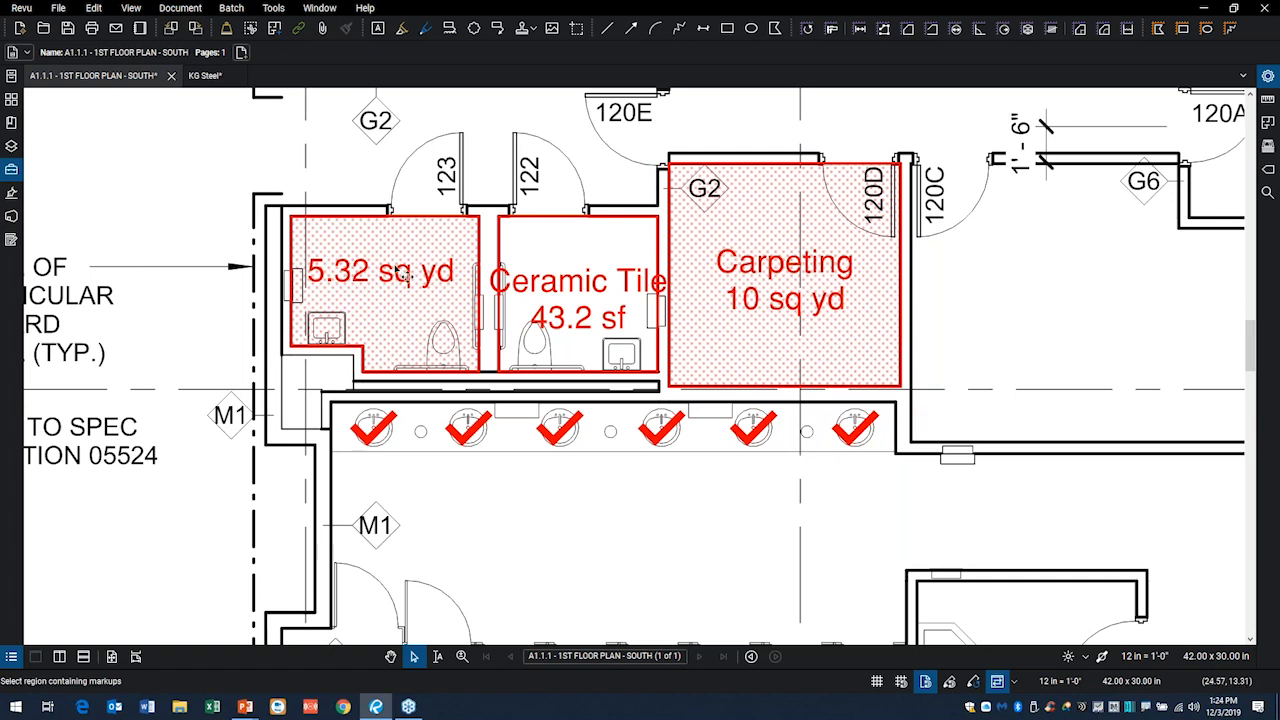
- Set the subject of the room 123 area measurement to Carpeting
click(432, 229)
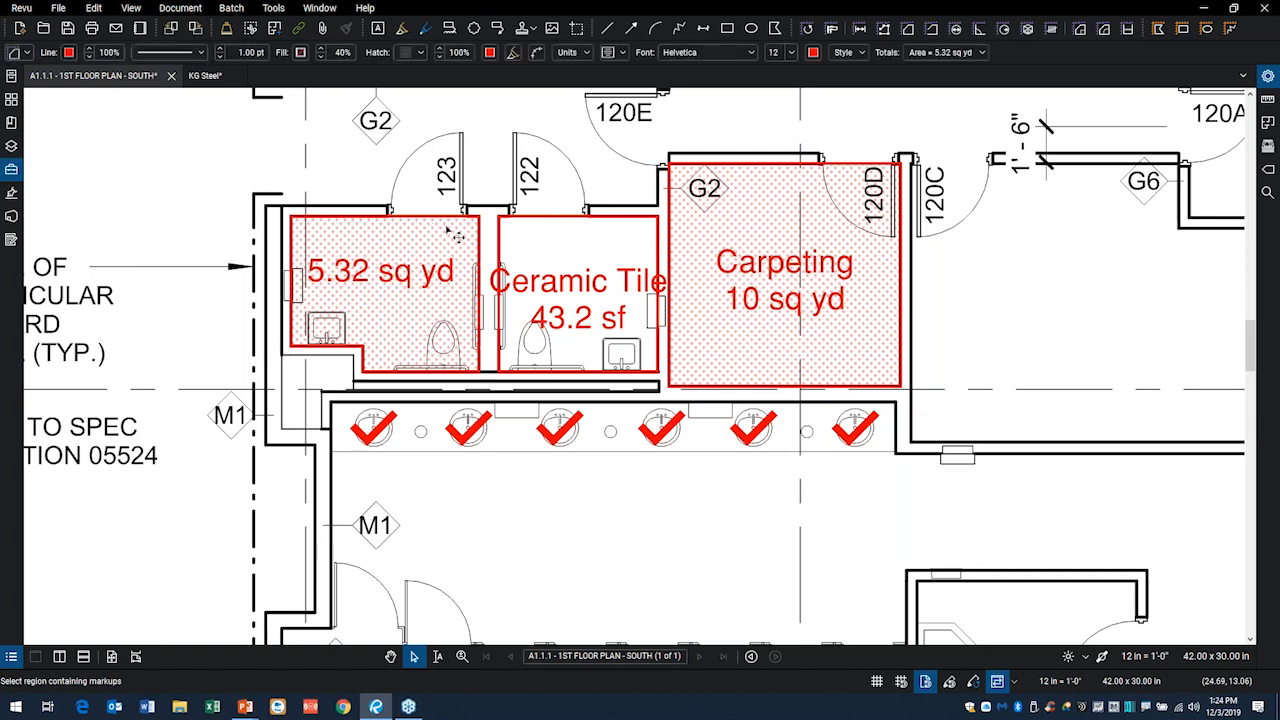
click(1267, 78)
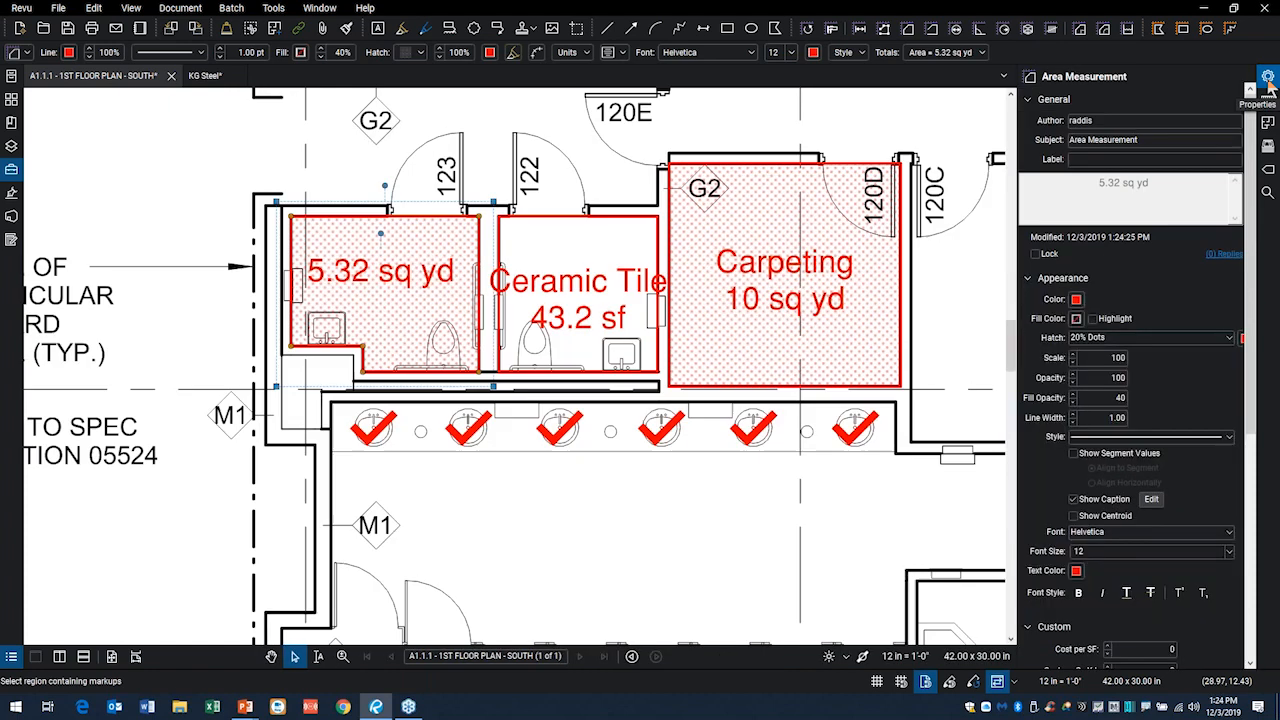
click(1121, 120)
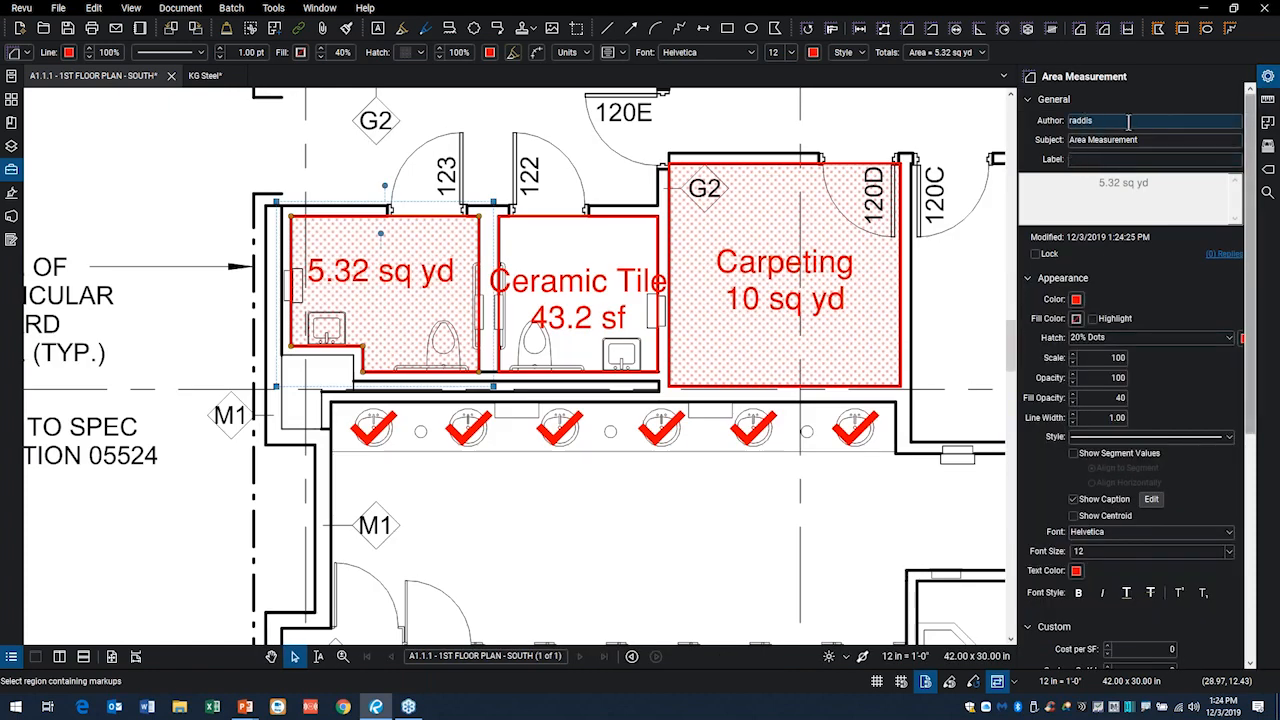
click(1156, 140)
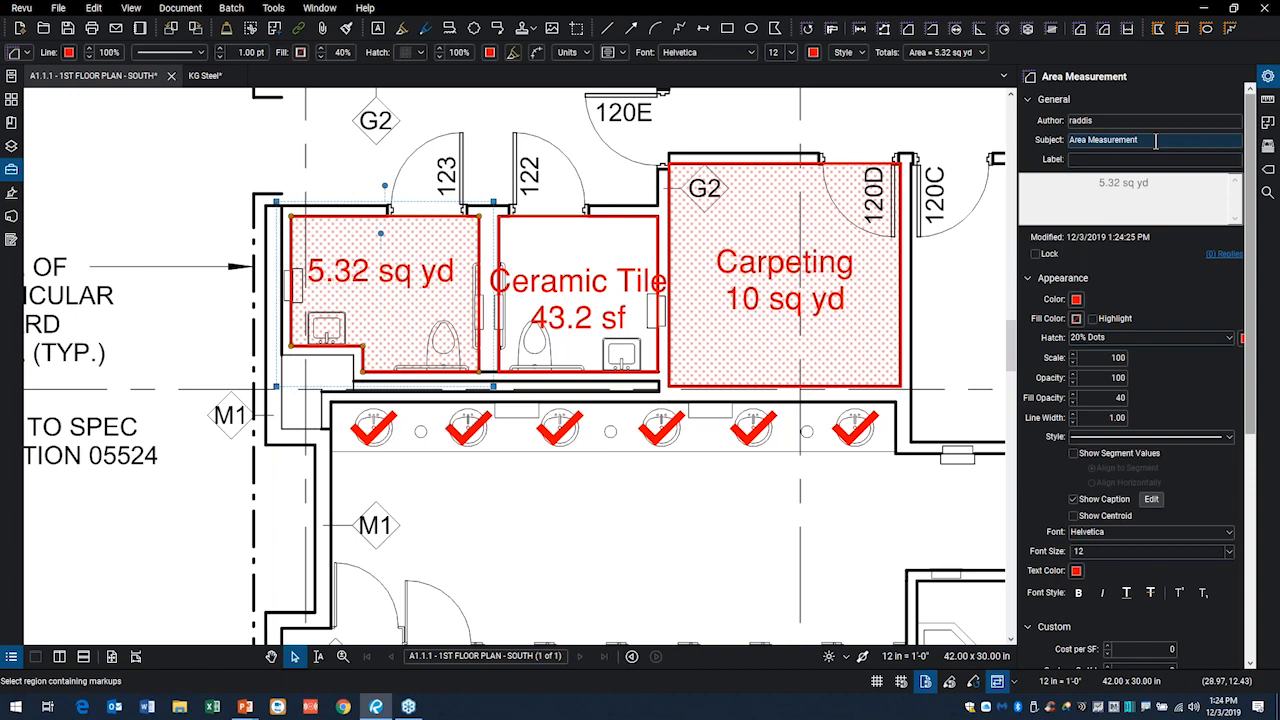
drag(1156, 140, 1062, 145)
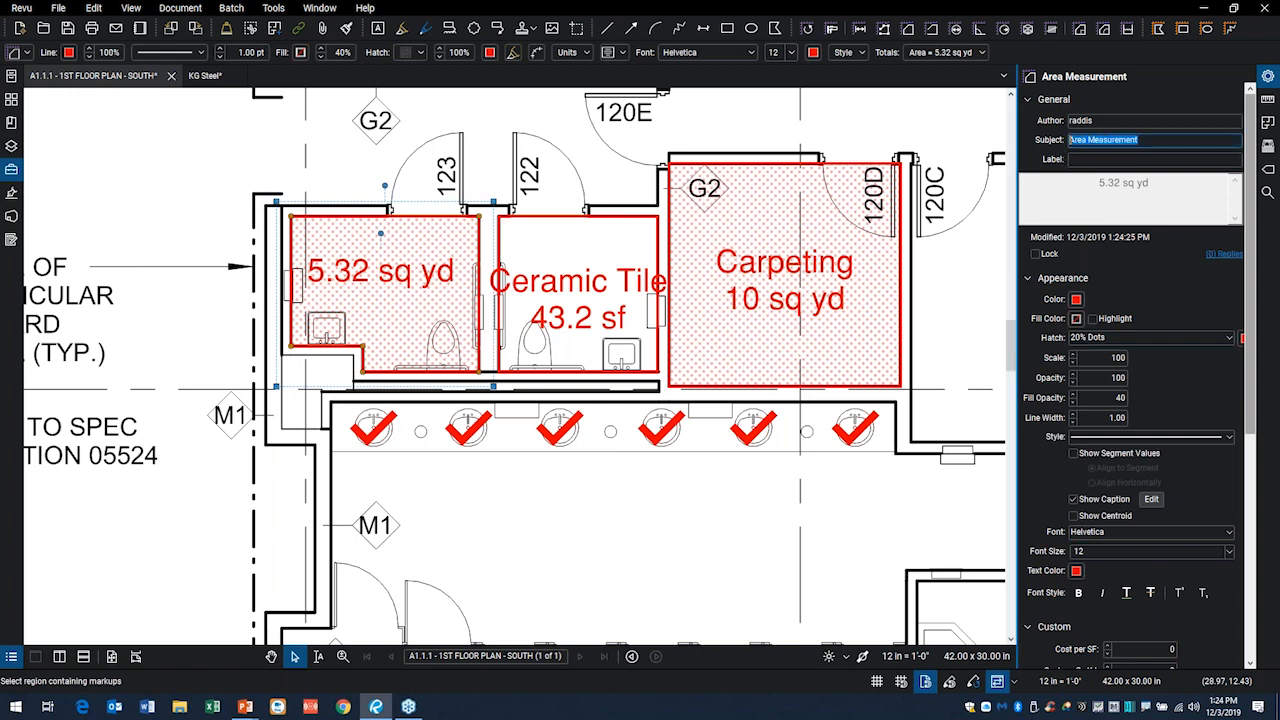
text(Carpet)
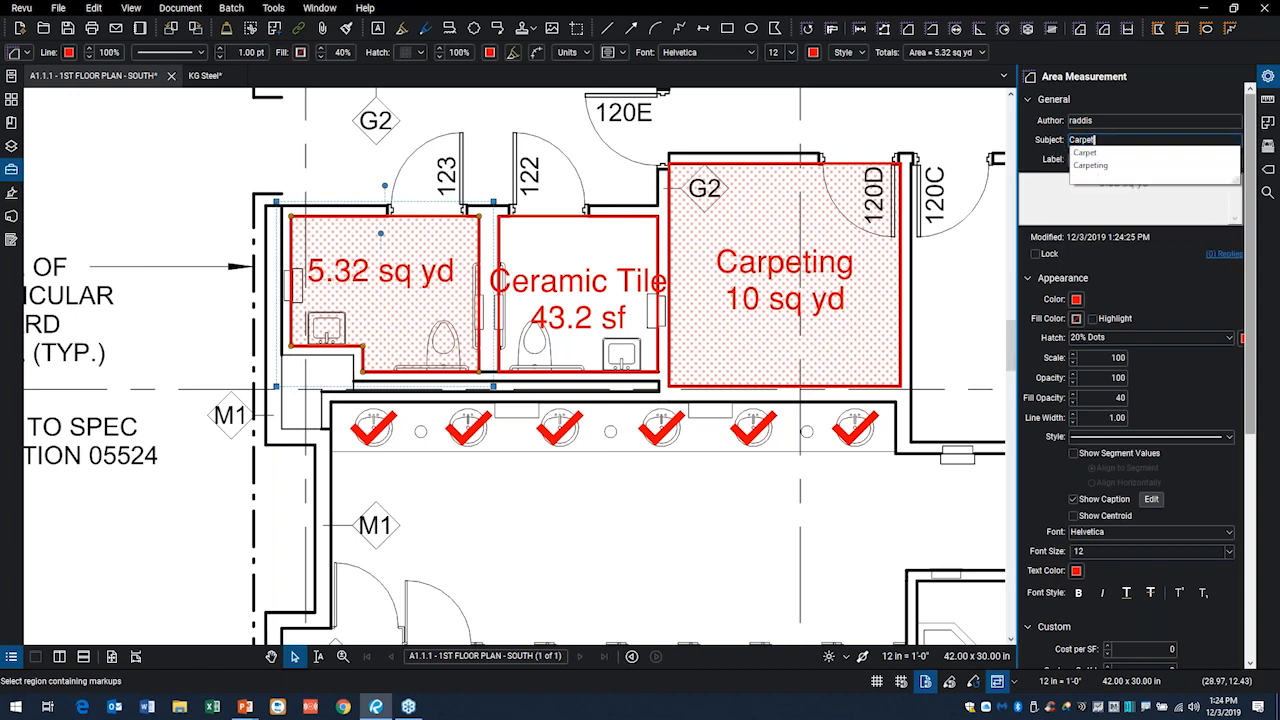
text(ing)
key(Return)
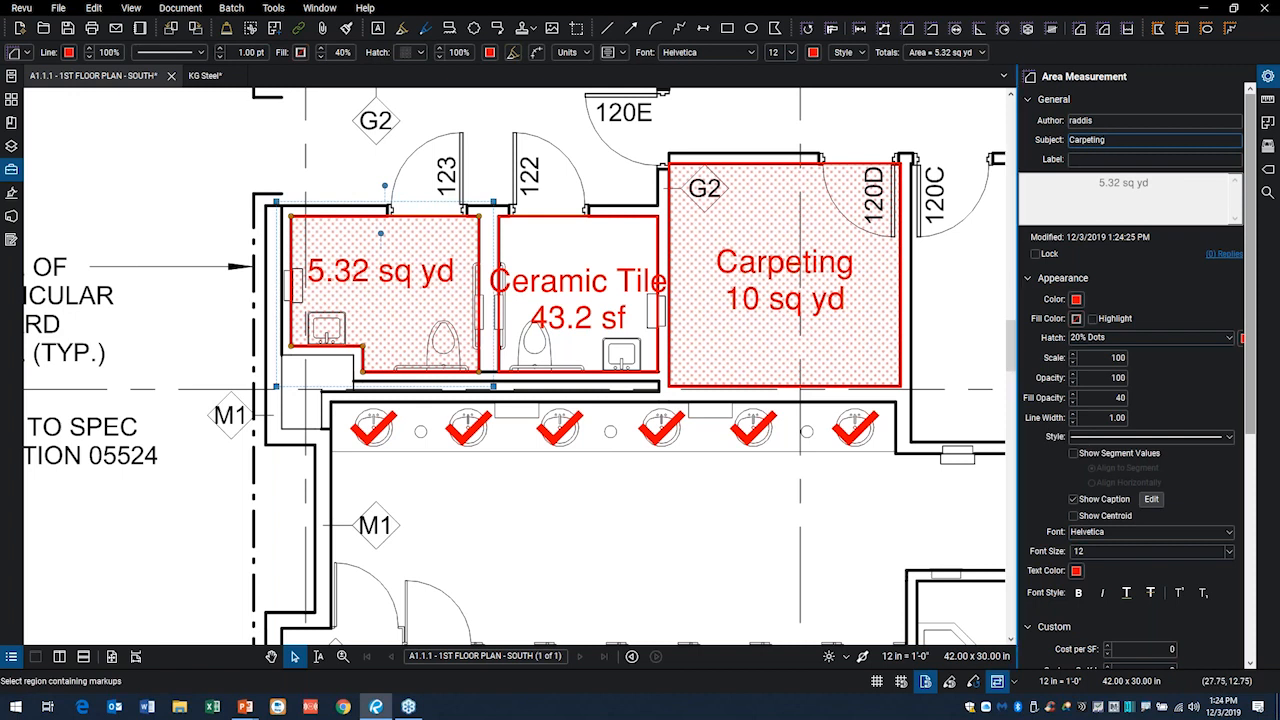
- Label the room 123 area measurement Carpeting and close its properties
click(1098, 160)
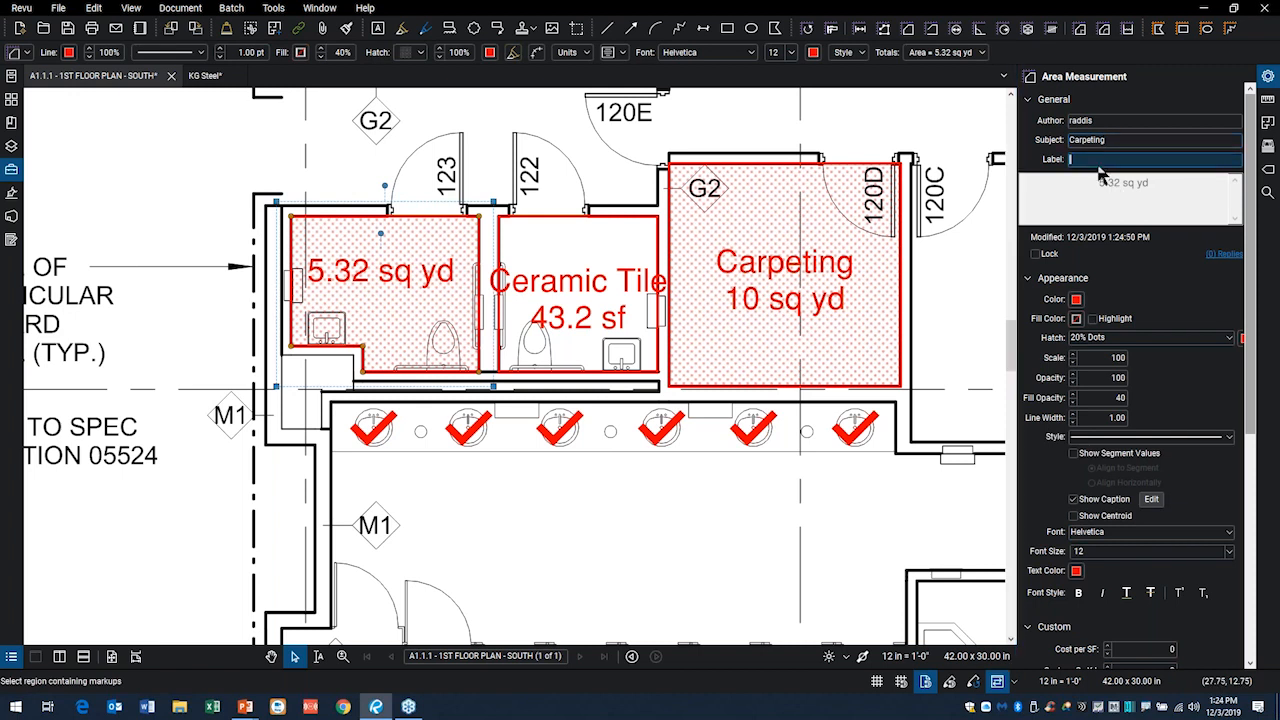
text(Carpeting)
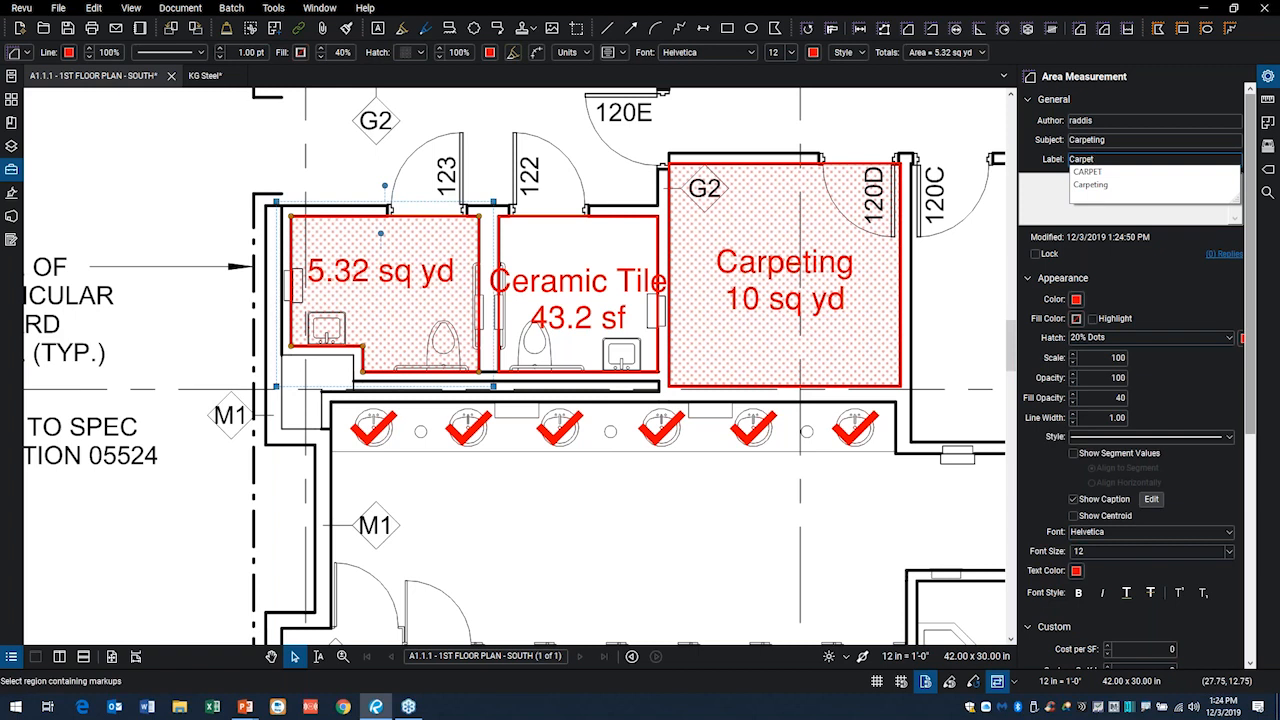
click(1090, 186)
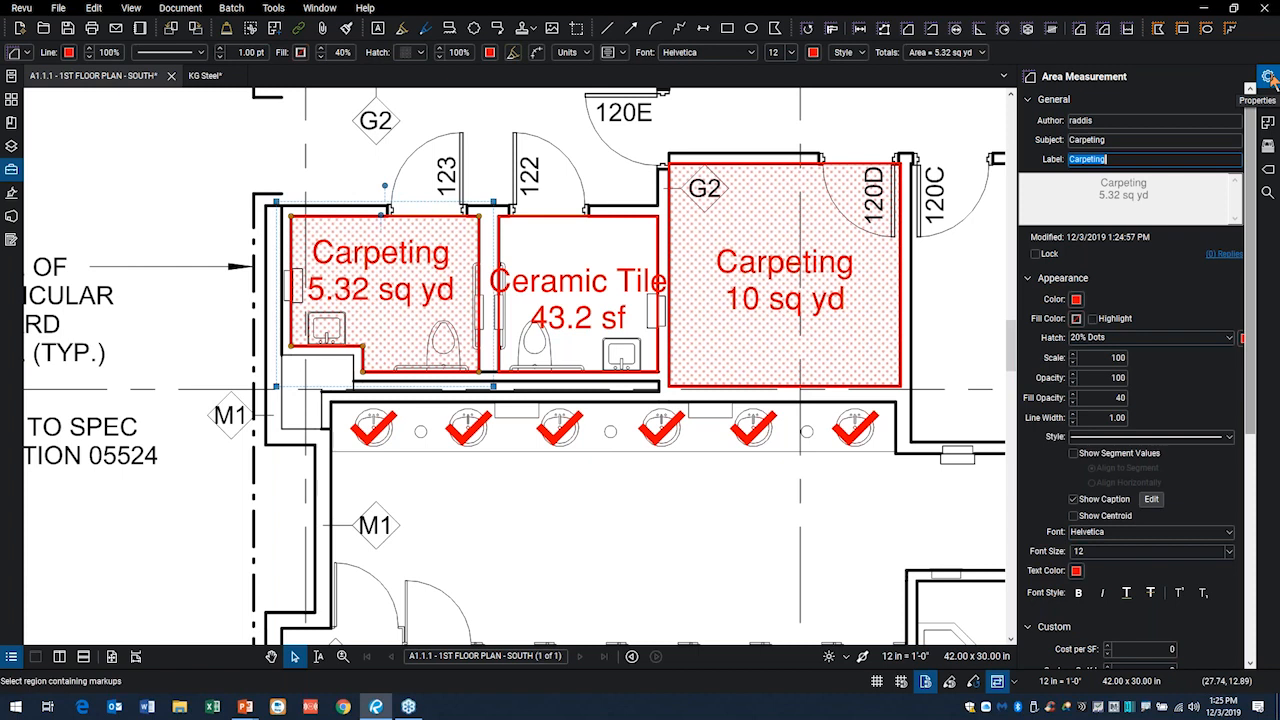
click(1272, 78)
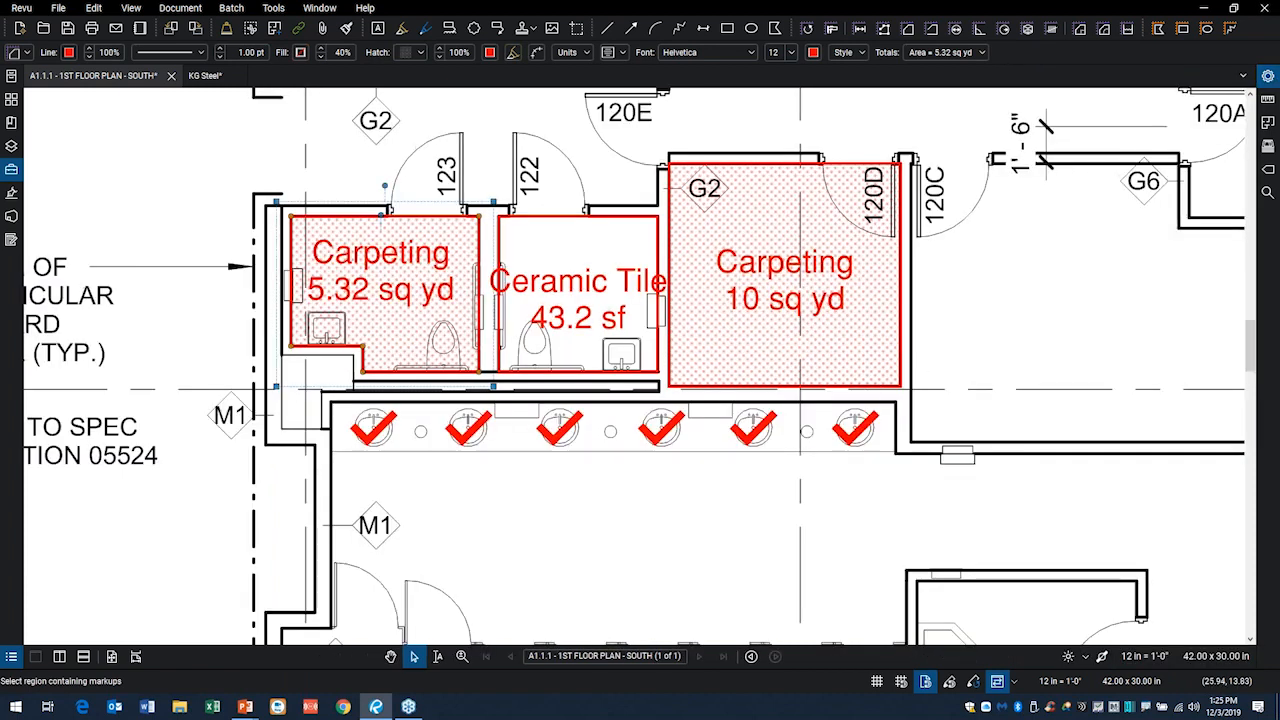
- Delete the Carpeting area measurement from the room behind door 123
drag(765, 377, 592, 308)
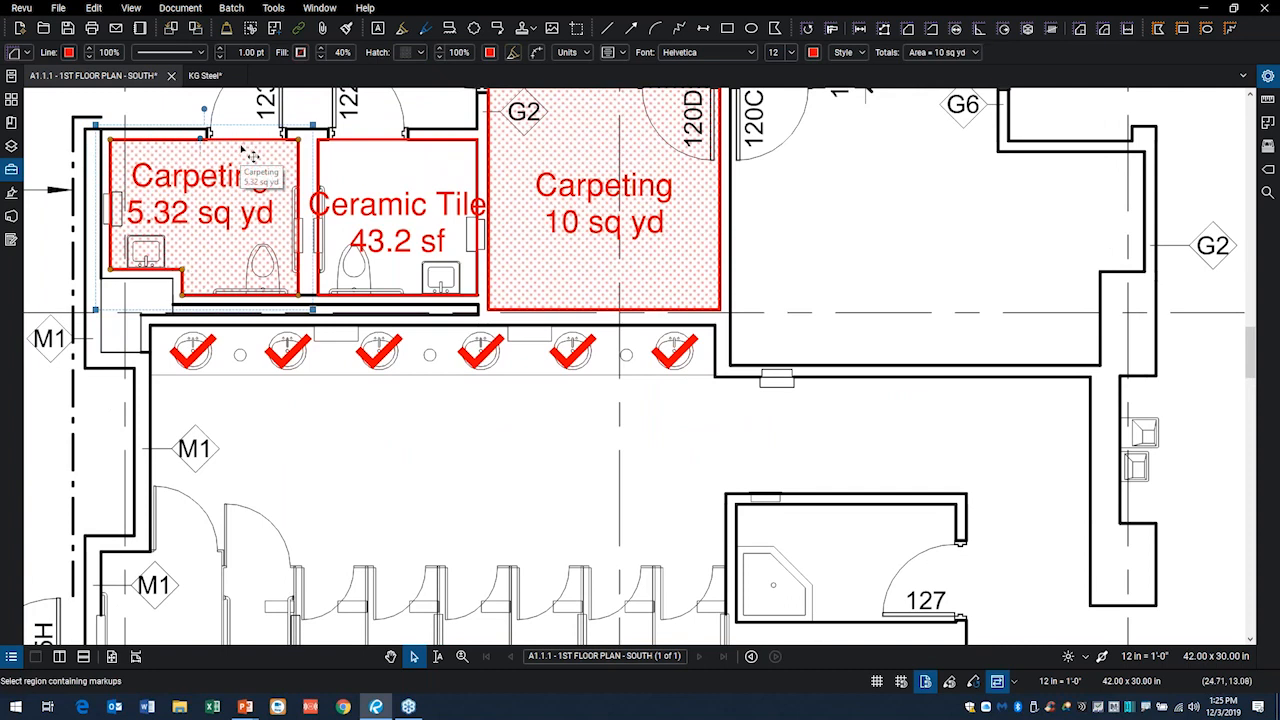
key(Delete)
scroll(818, 276, down, 4)
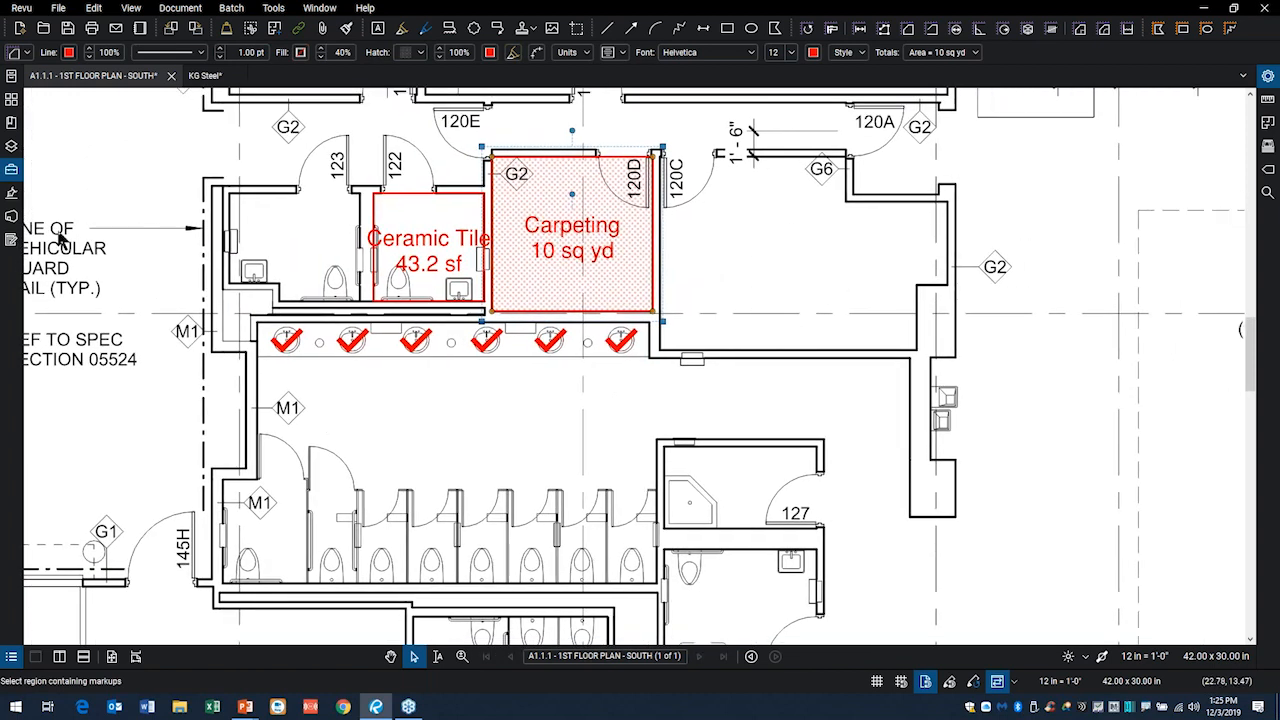
- Draw a rectangular area of about 19.79 sq yd in the room behind door 120C, reusing the saved Carpeting tool's properties
click(12, 178)
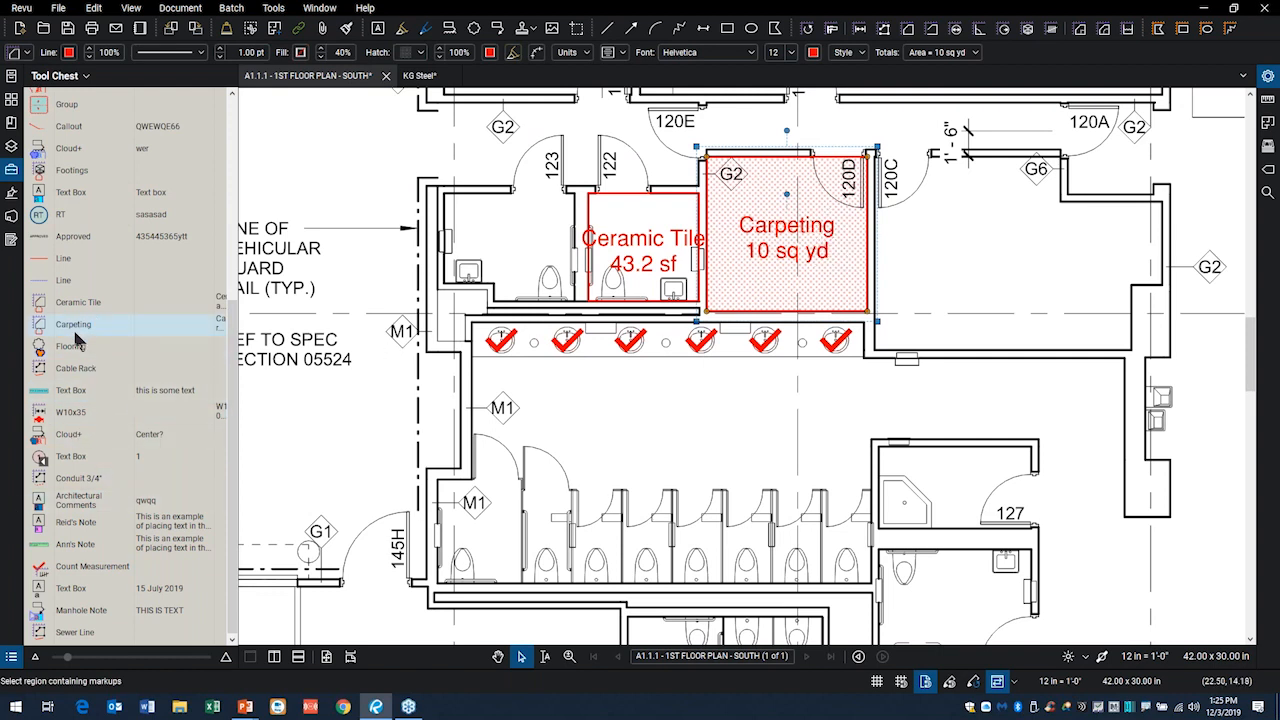
click(38, 337)
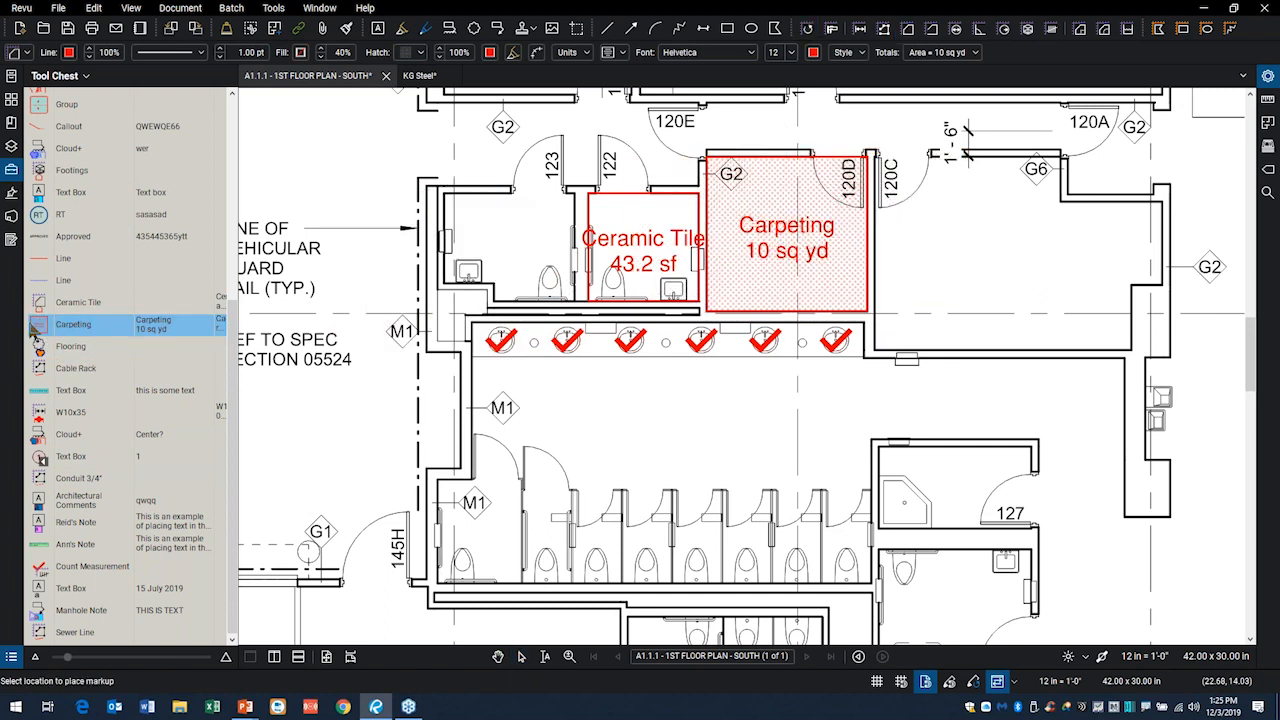
click(40, 338)
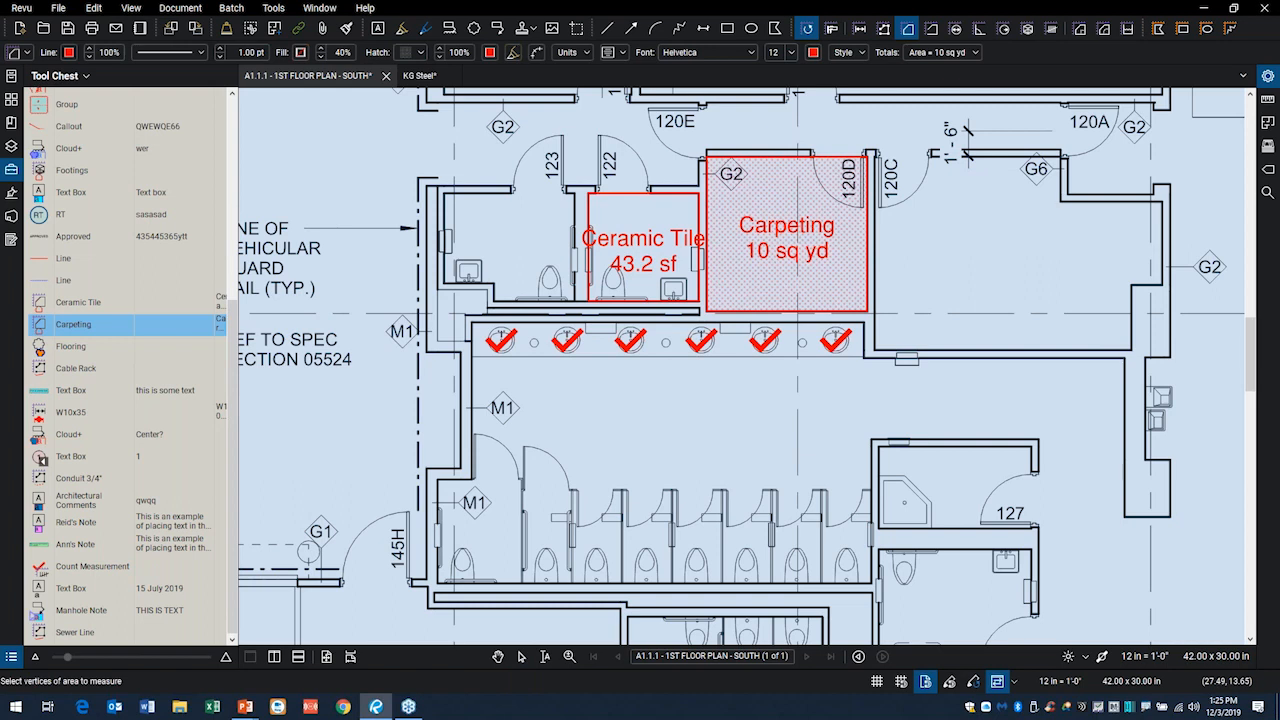
drag(750, 287, 548, 297)
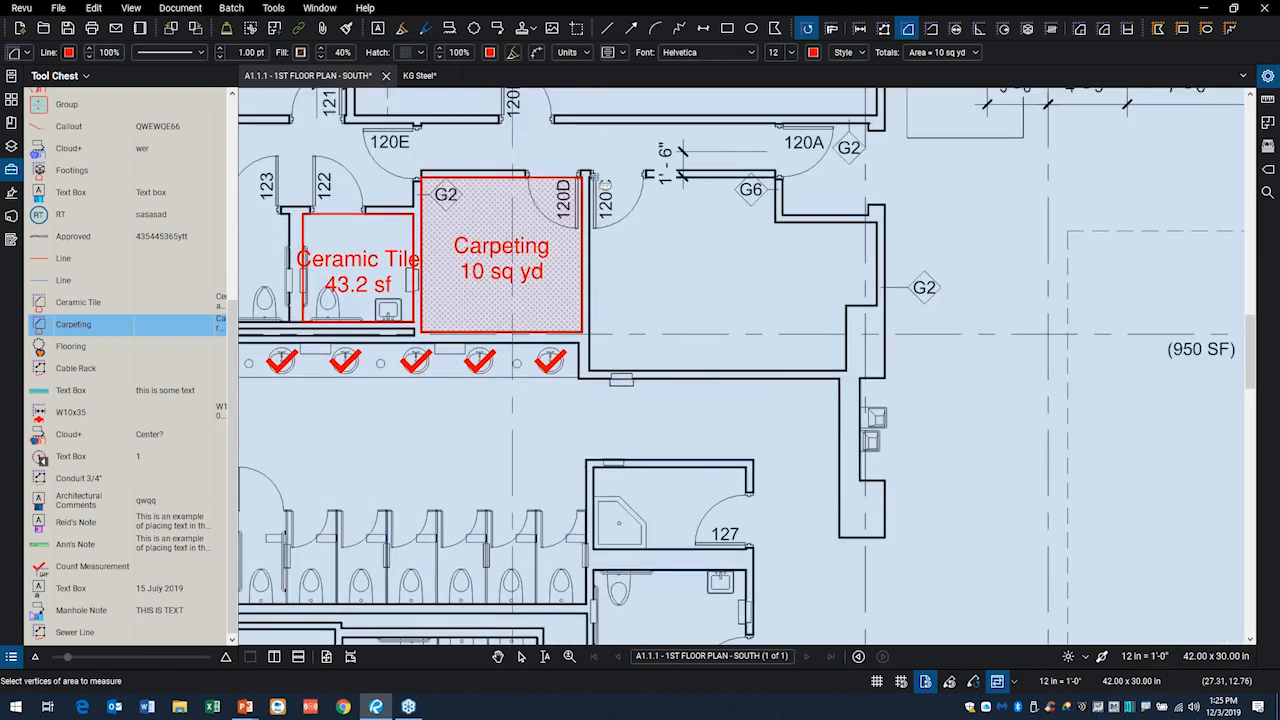
drag(593, 177, 848, 372)
click(848, 372)
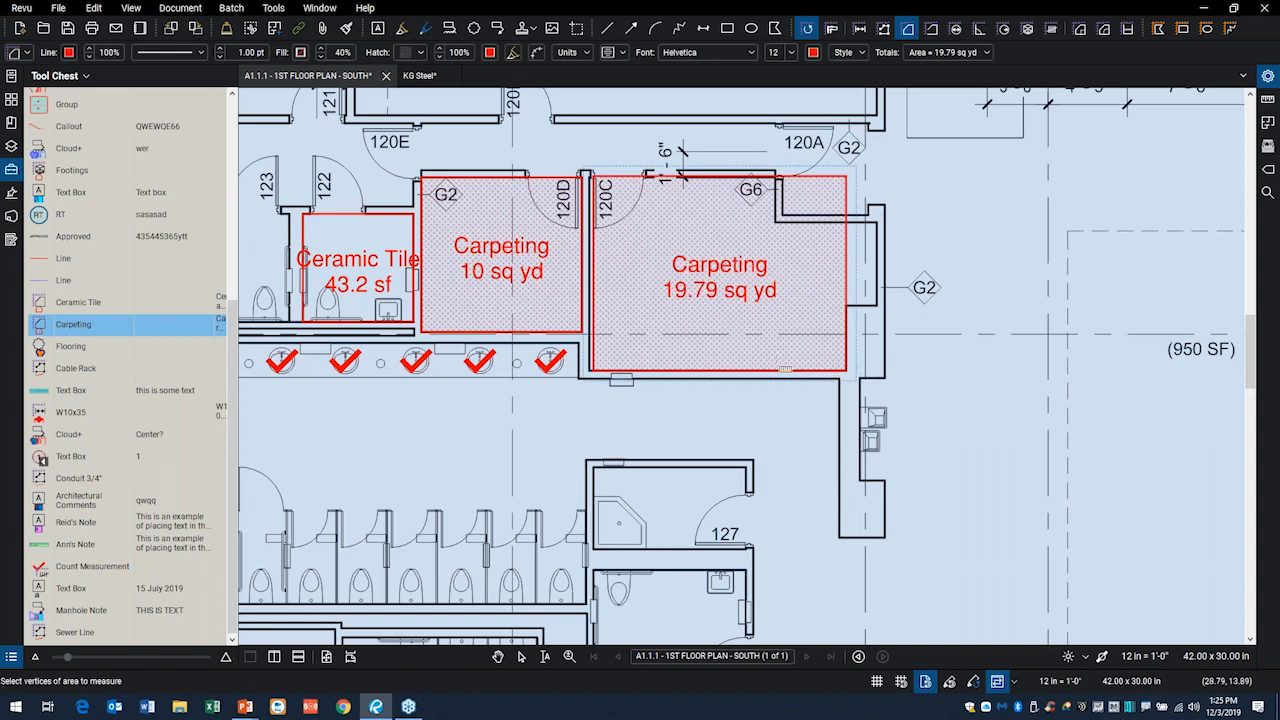
- Draw a rectangular area of about 51.1 sf in the room behind door 123 with the saved Ceramic Tile tool, and leave the tool
drag(414, 435, 619, 450)
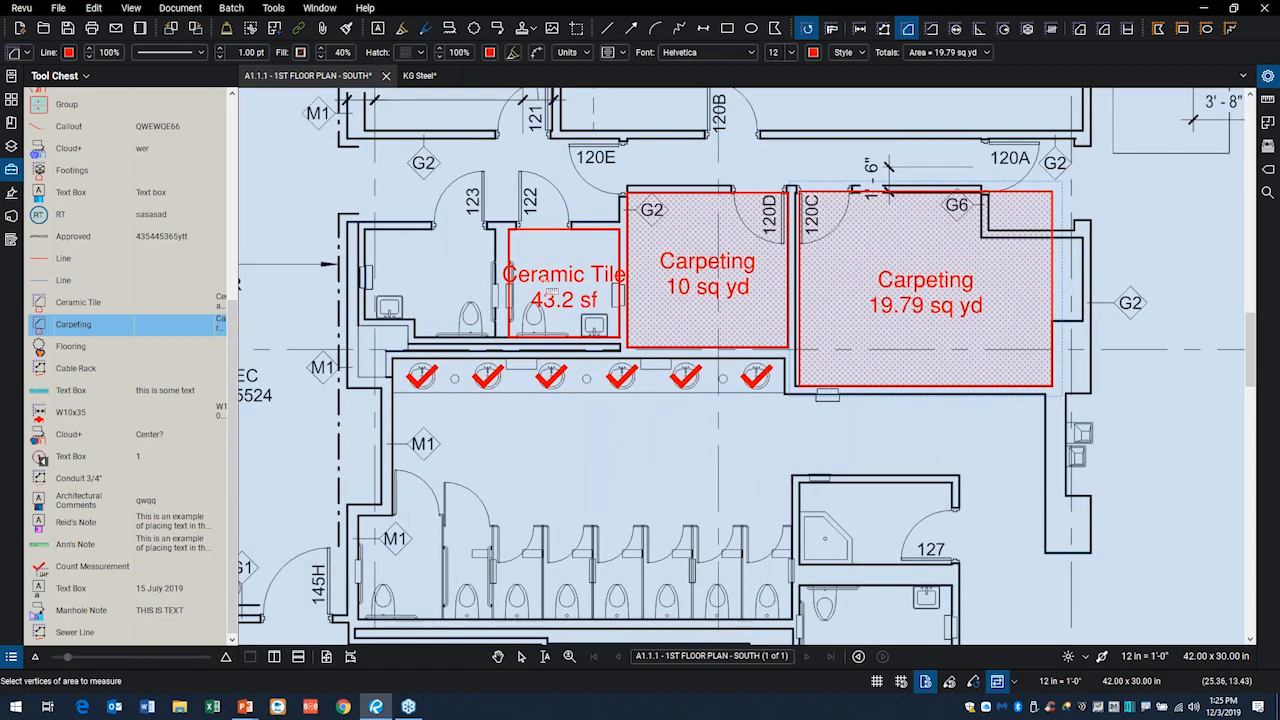
click(72, 306)
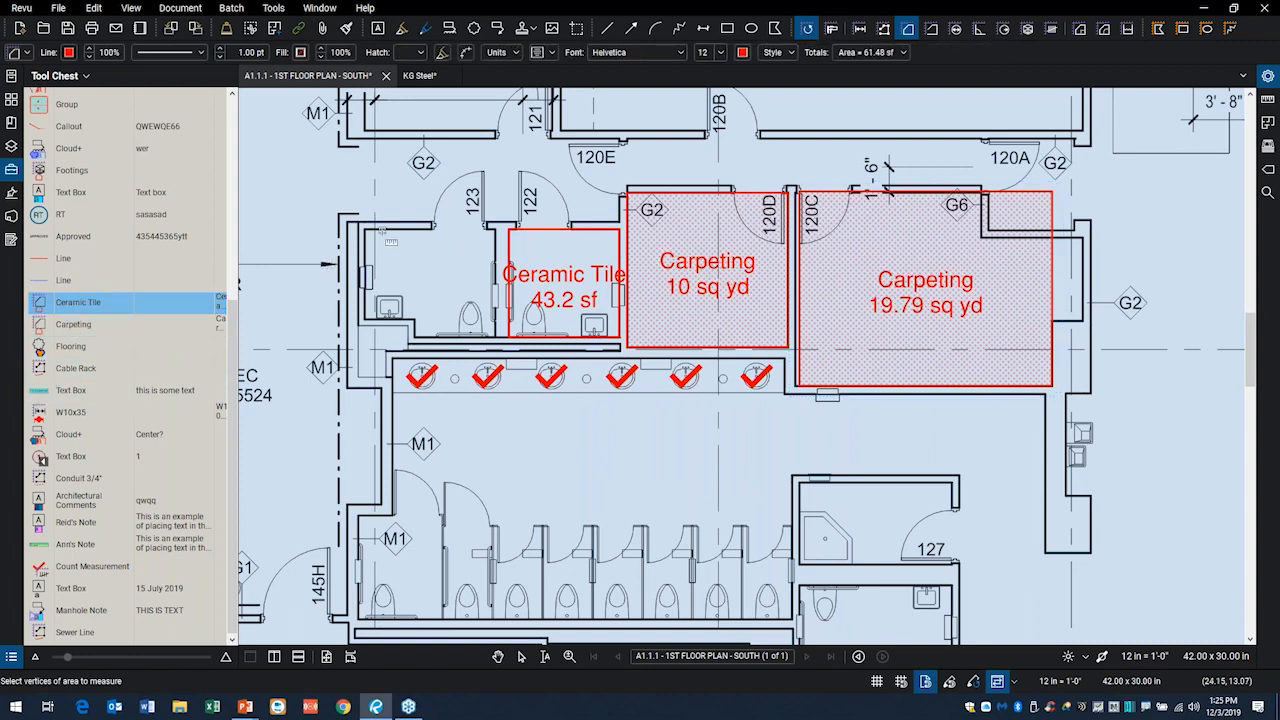
drag(365, 230, 496, 339)
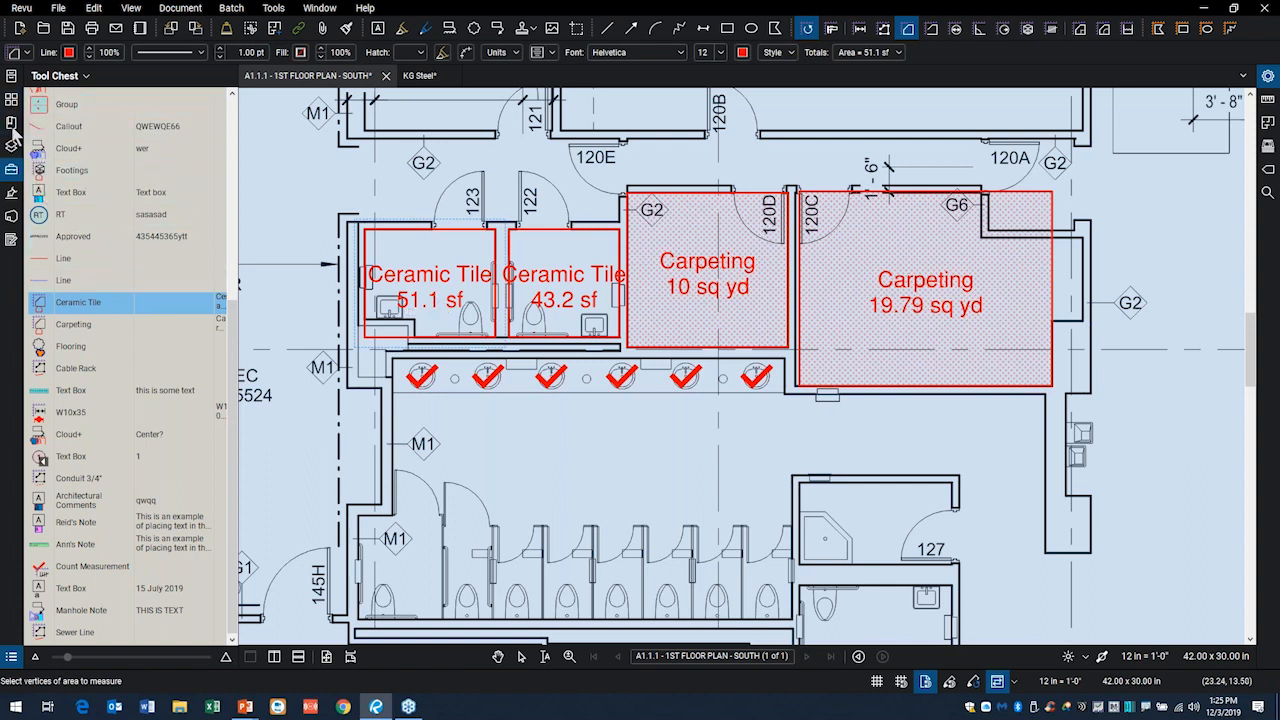
click(13, 171)
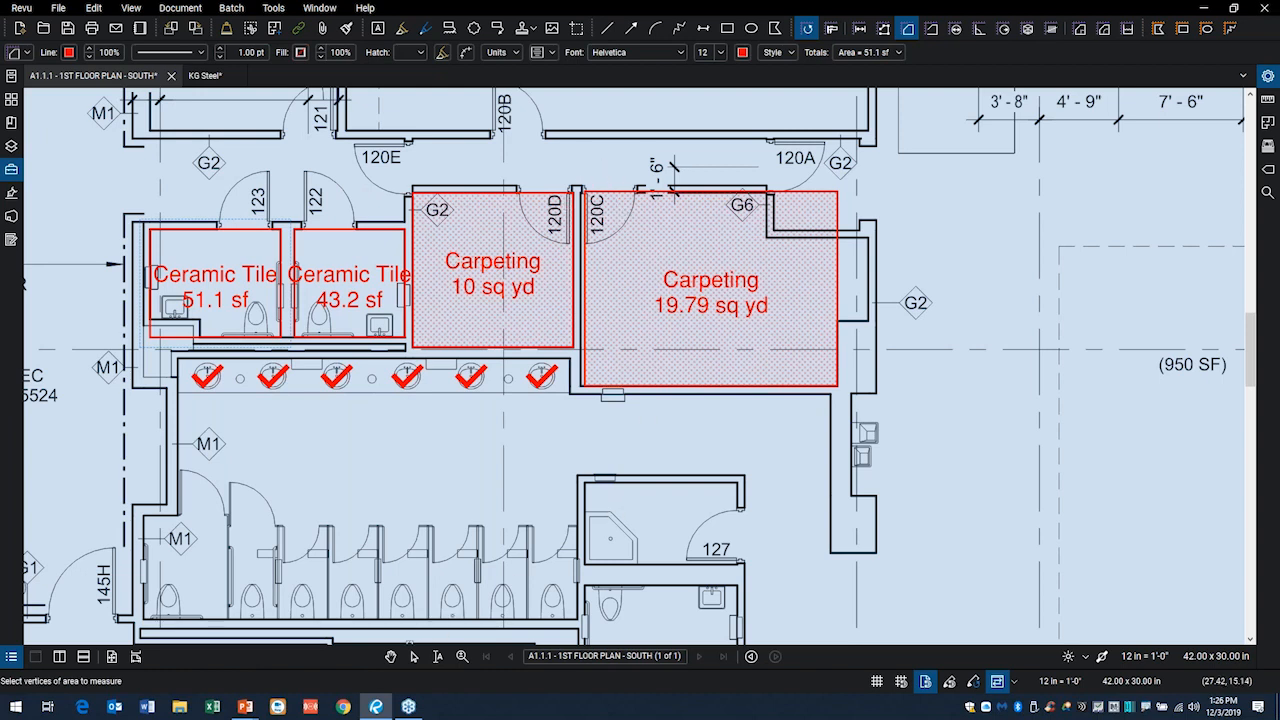
click(414, 656)
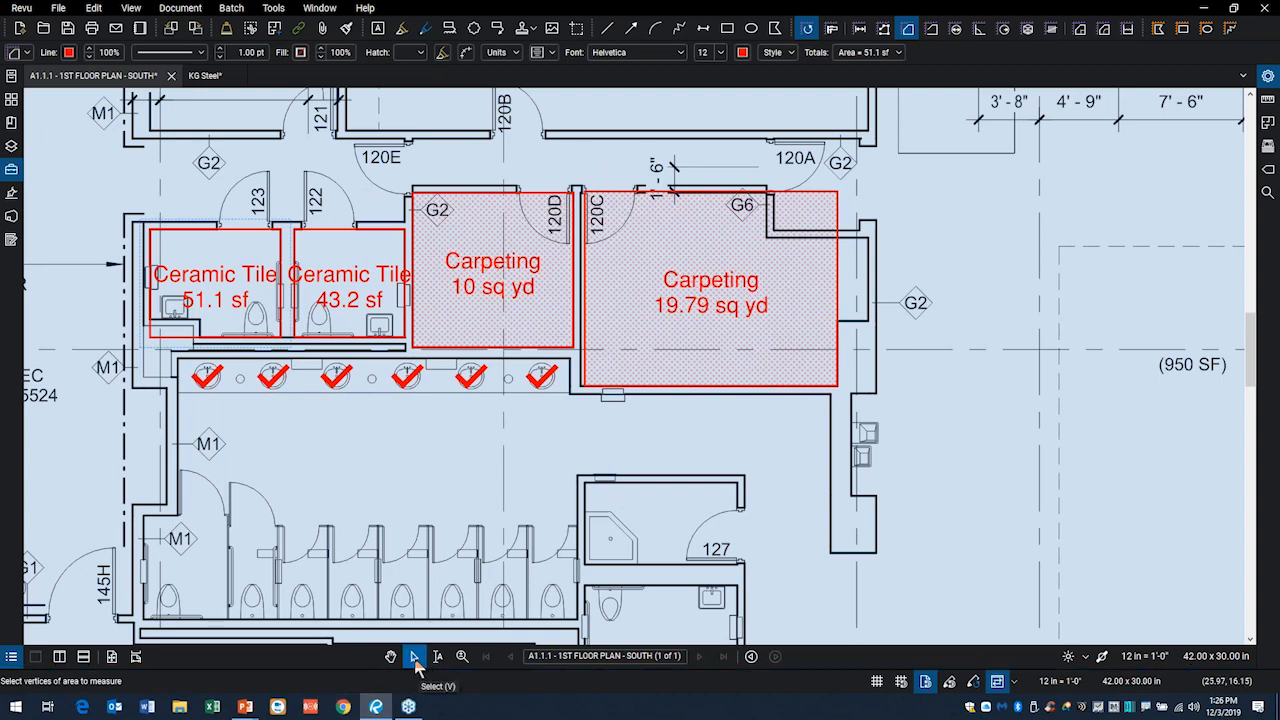
- Examine the measurement properties of the Carpeting area behind door 120C and which values its caption can display
click(635, 201)
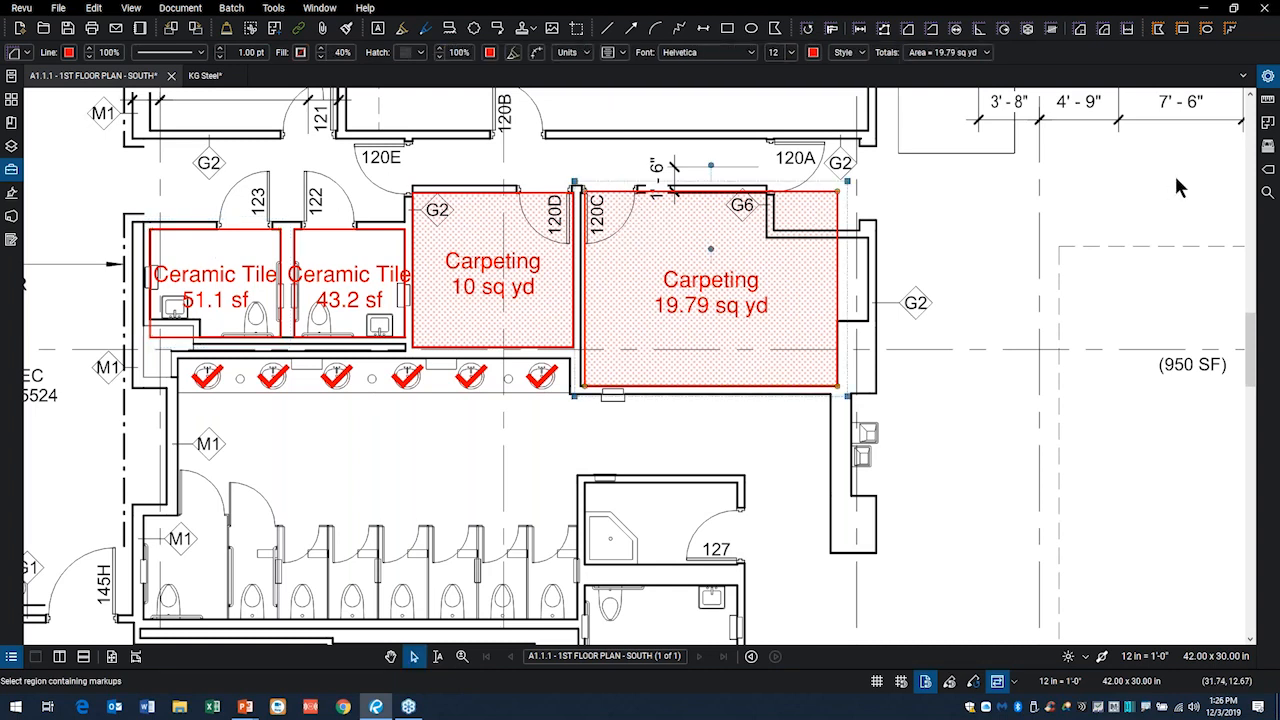
click(1268, 100)
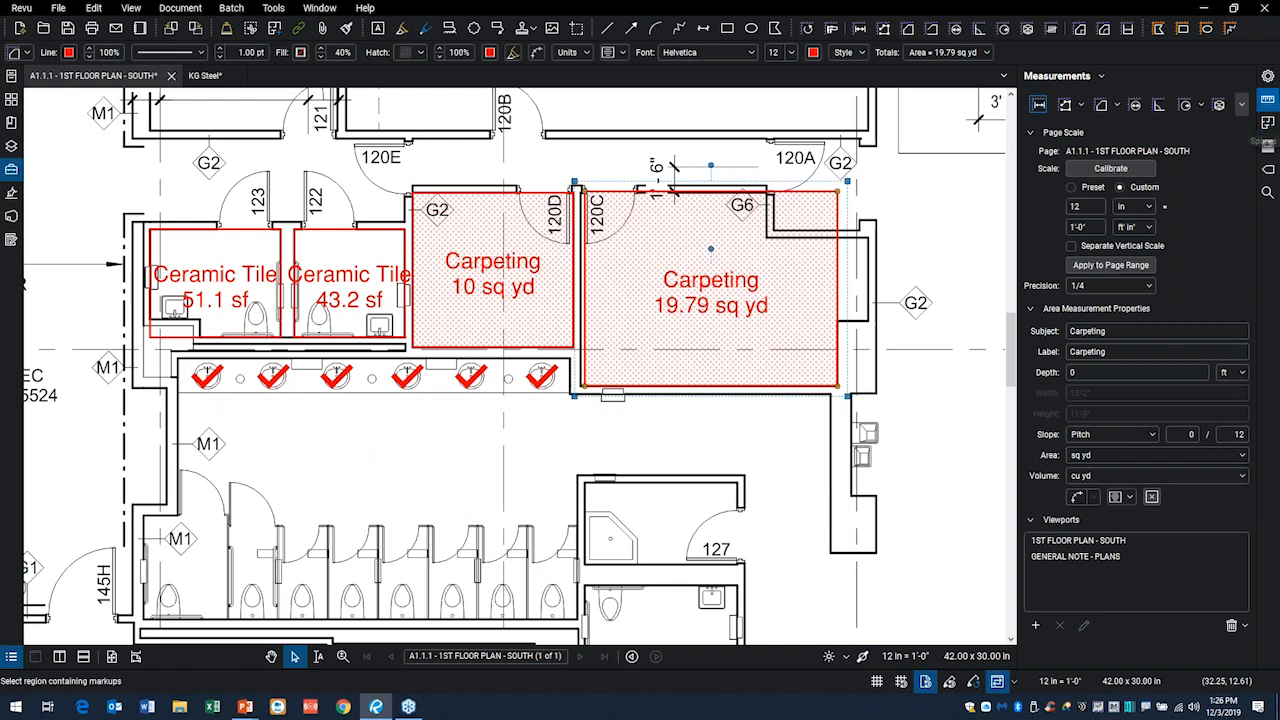
click(1270, 78)
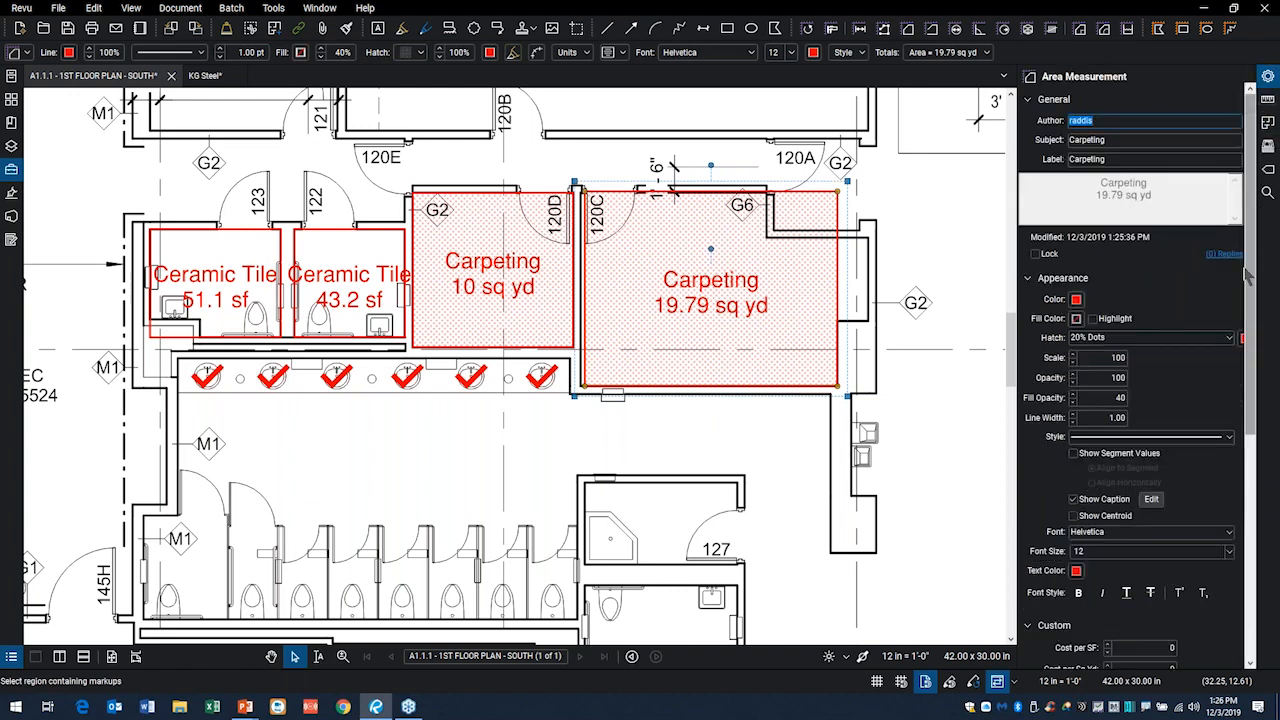
key(ctrl+2)
mouse_move(1151, 479)
mouse_down()
mouse_move(1191, 517)
mouse_move(1153, 469)
mouse_up()
key(Escape)
click(1152, 501)
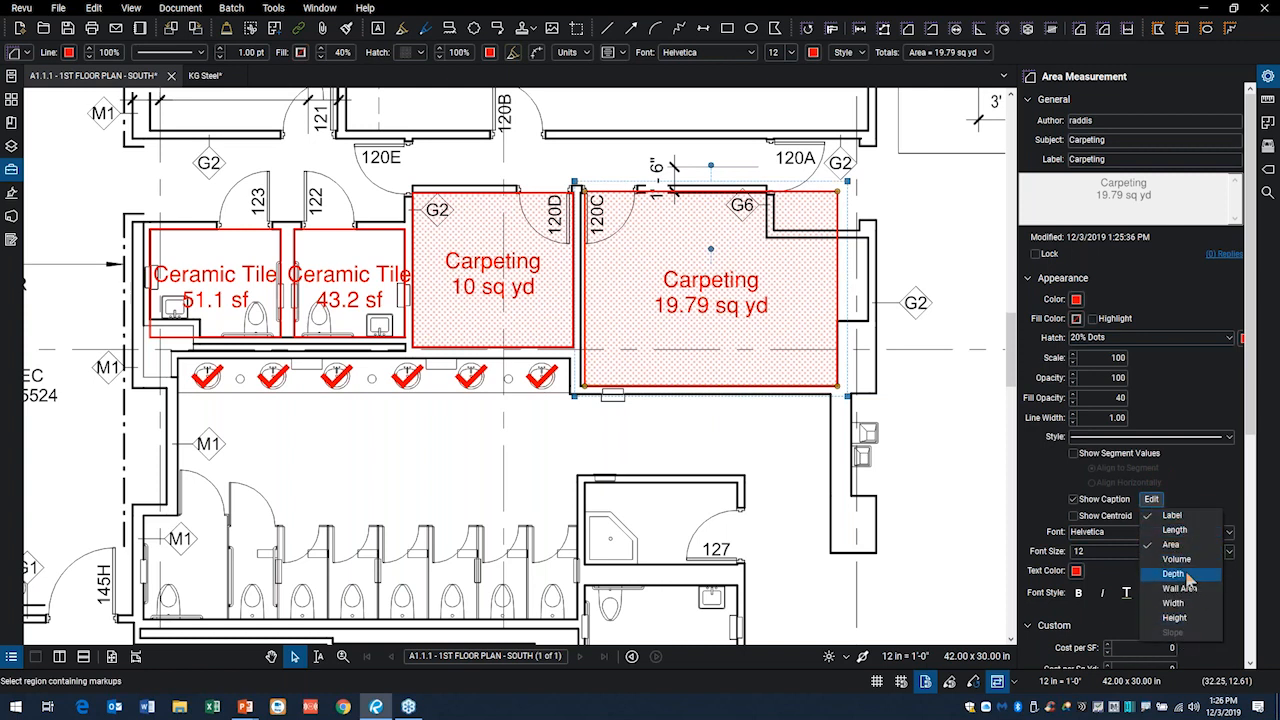
click(1165, 516)
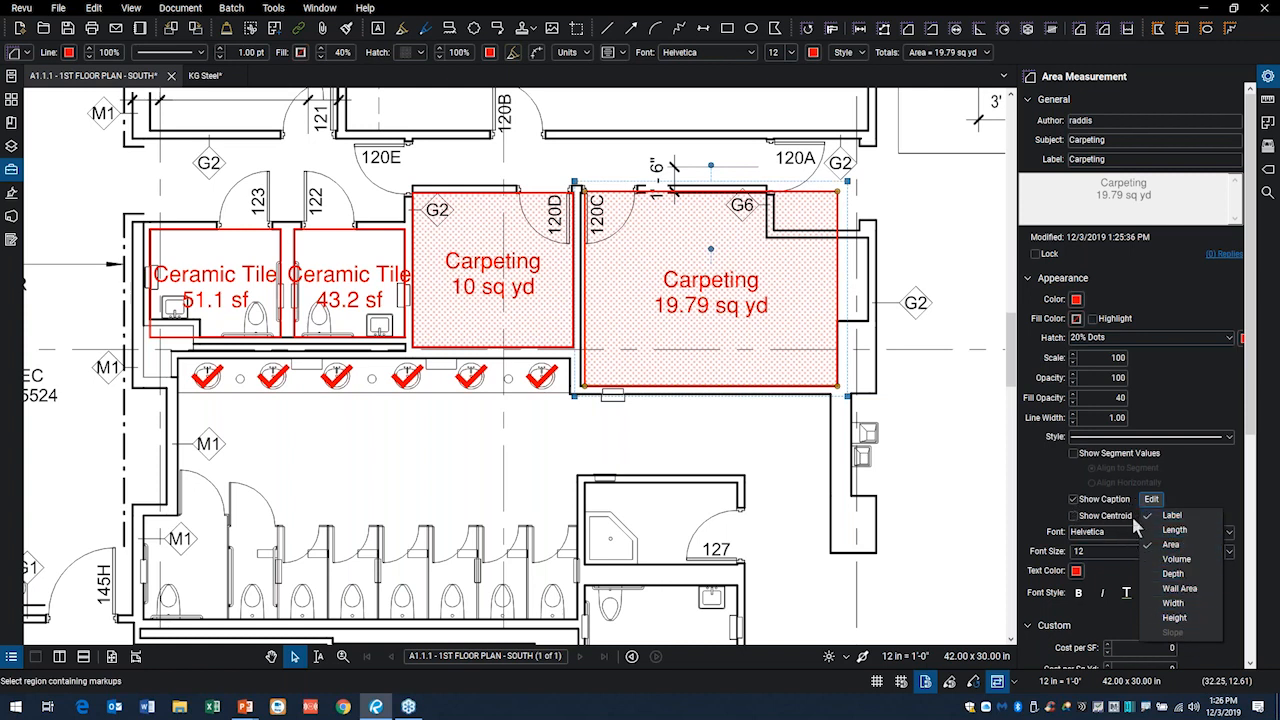
click(1201, 493)
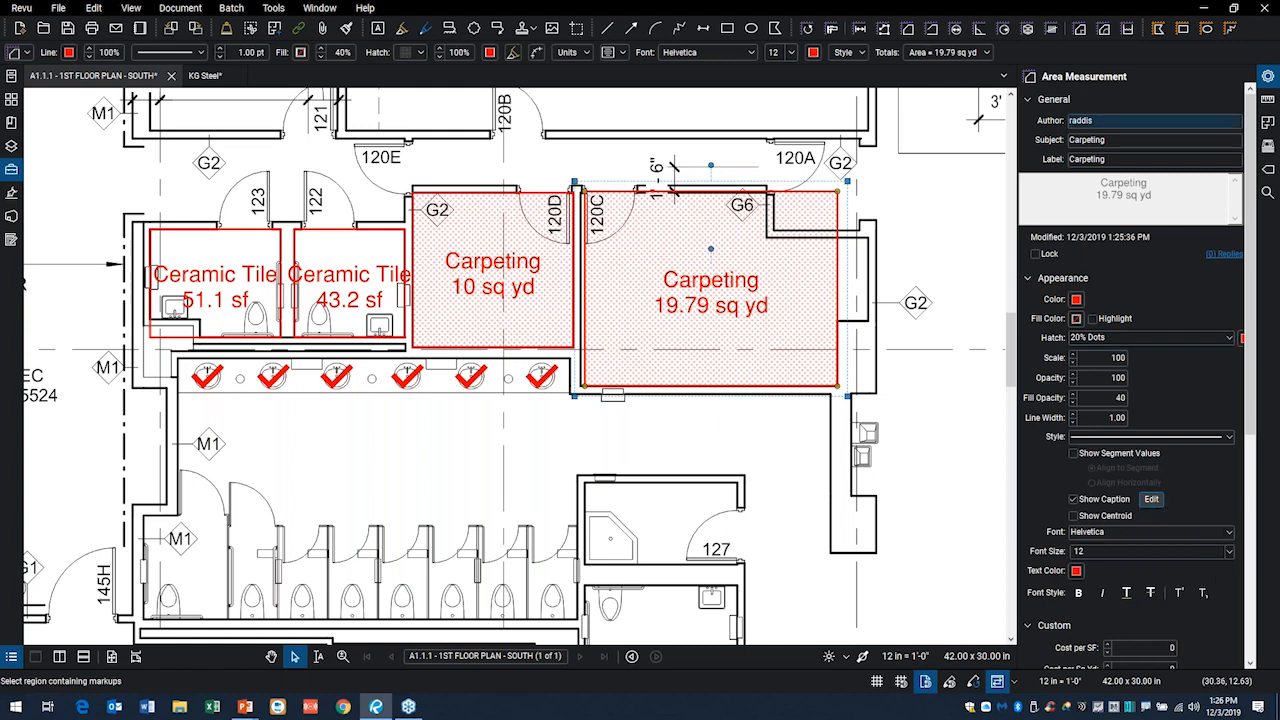
click(1265, 77)
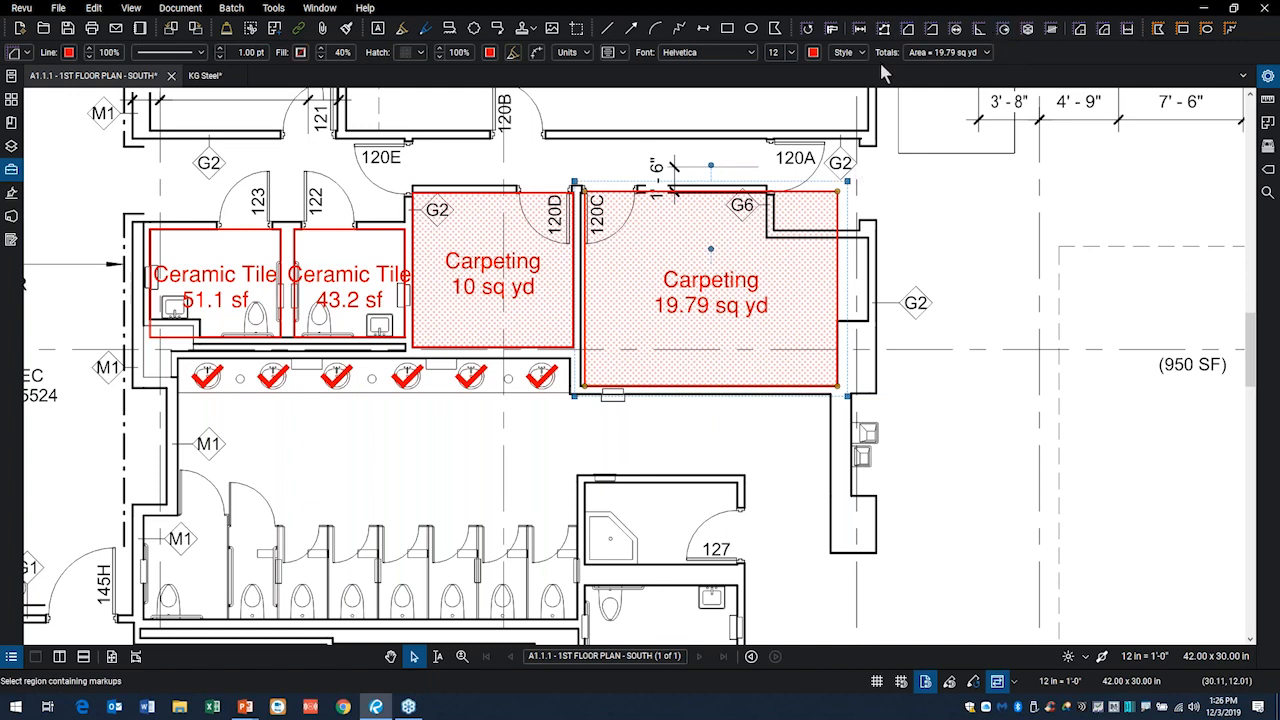
- Review the full breakdown of running totals for the selected Carpeting area
key(ctrl+2)
mouse_move(1004, 34)
mouse_down()
mouse_move(878, 48)
mouse_move(1010, 85)
mouse_move(983, 12)
mouse_up()
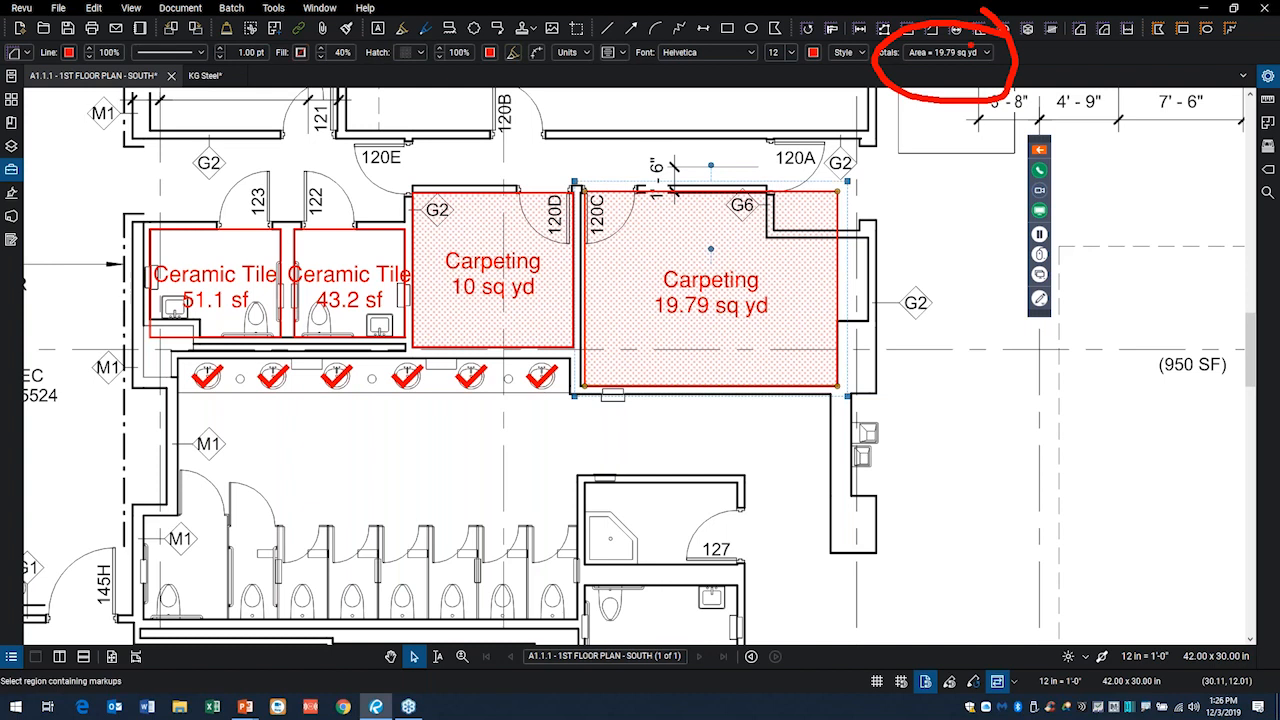
key(Escape)
click(986, 53)
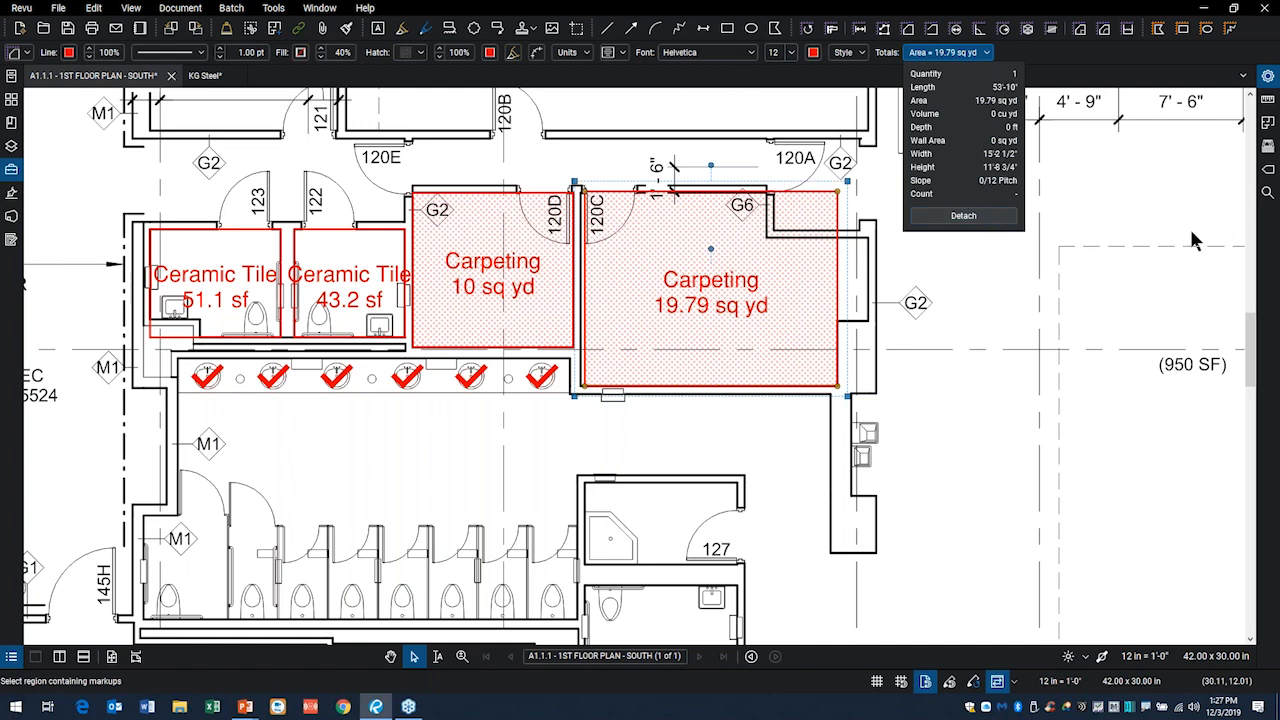
click(966, 281)
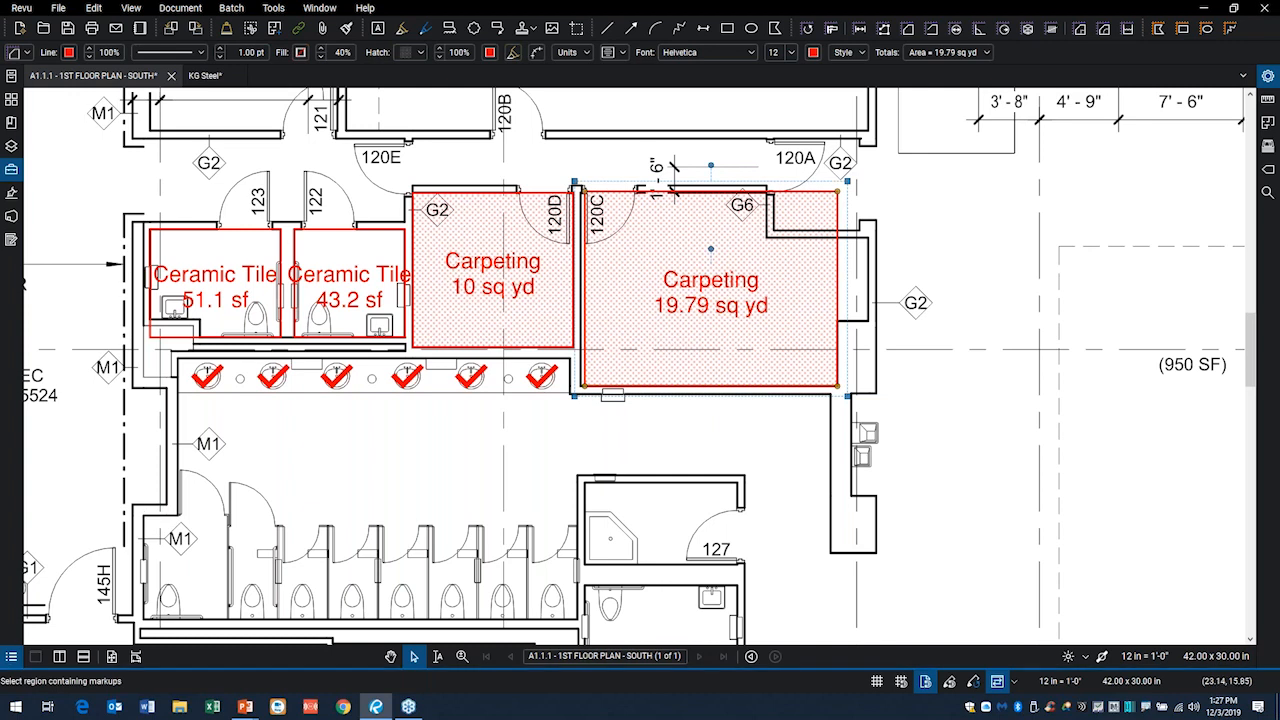
- Show the Markups List and widen its Total Sq Yd Cost column
click(12, 658)
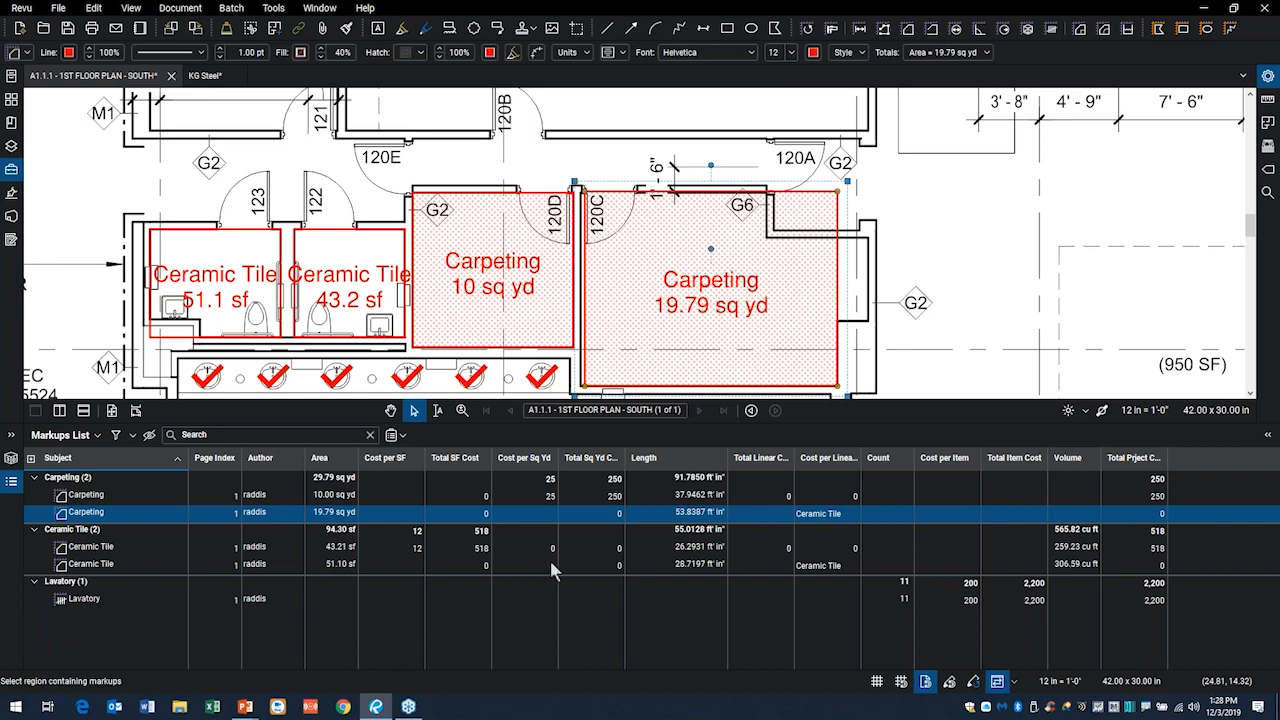
drag(626, 458, 647, 458)
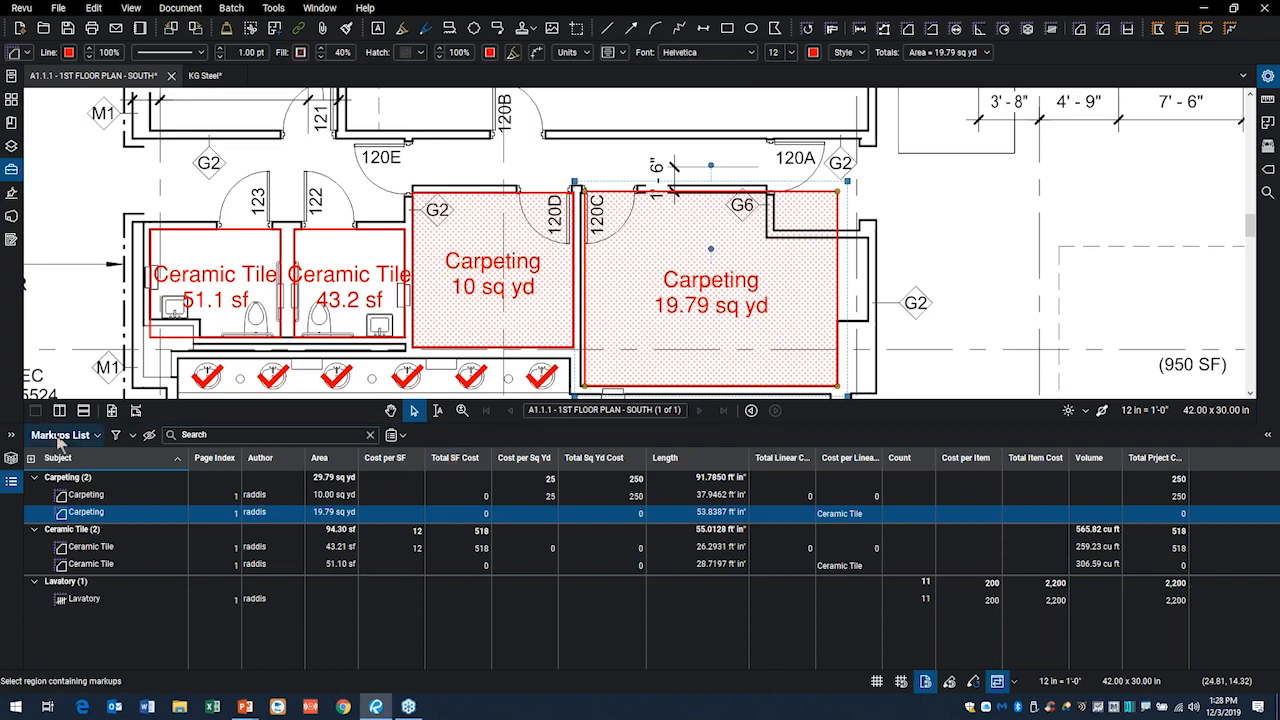
- Examine how the custom number columns Cost per SF and Cost per Sq Yd are defined, leaving both unmodified
click(97, 436)
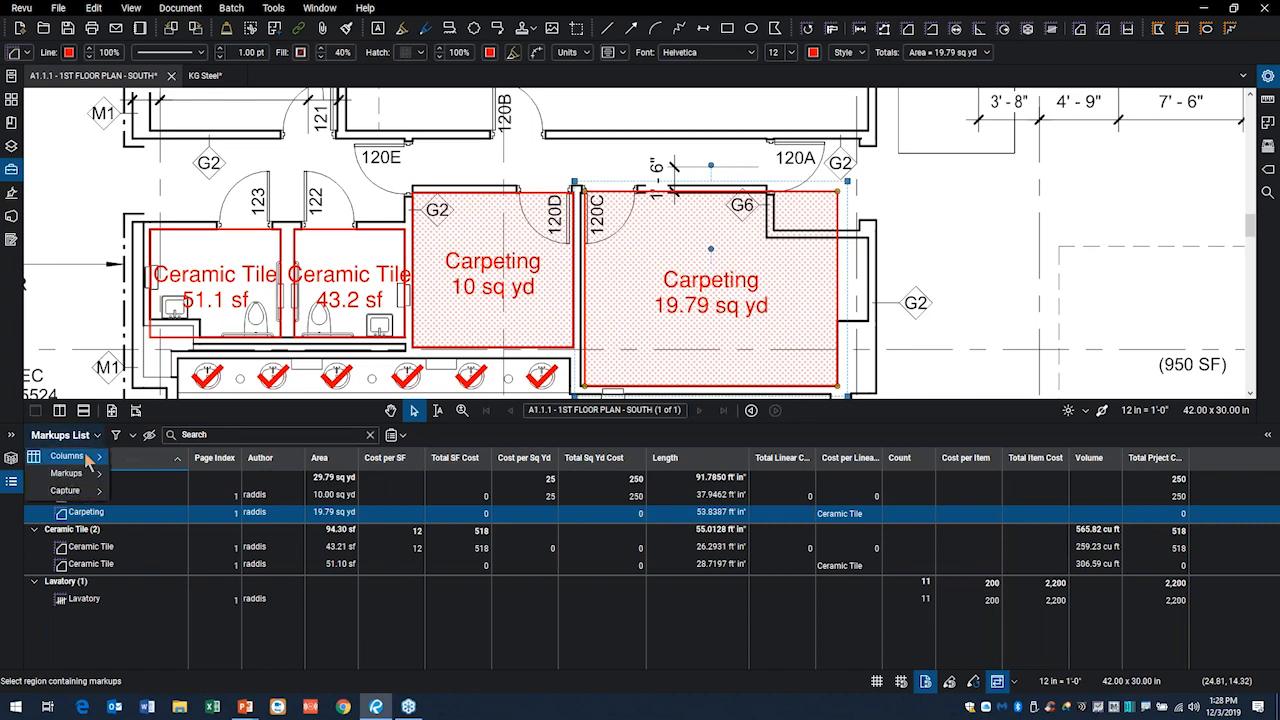
mouse_move(88, 458)
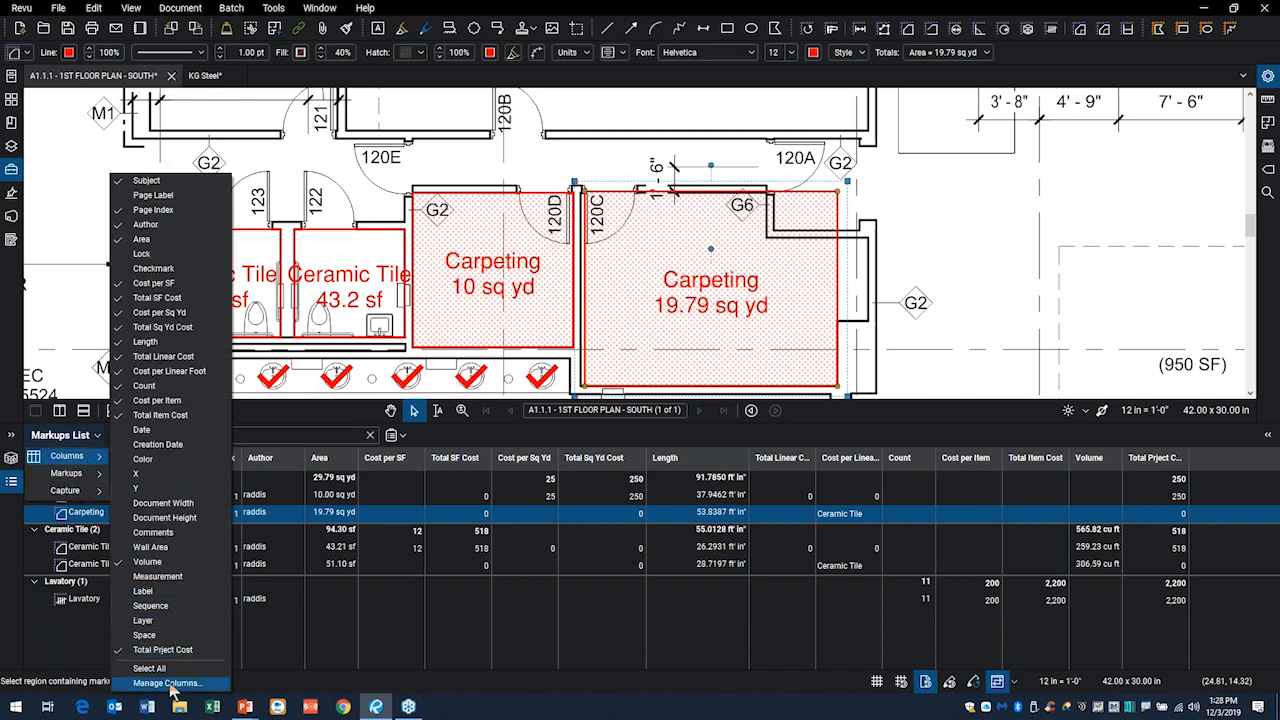
click(171, 684)
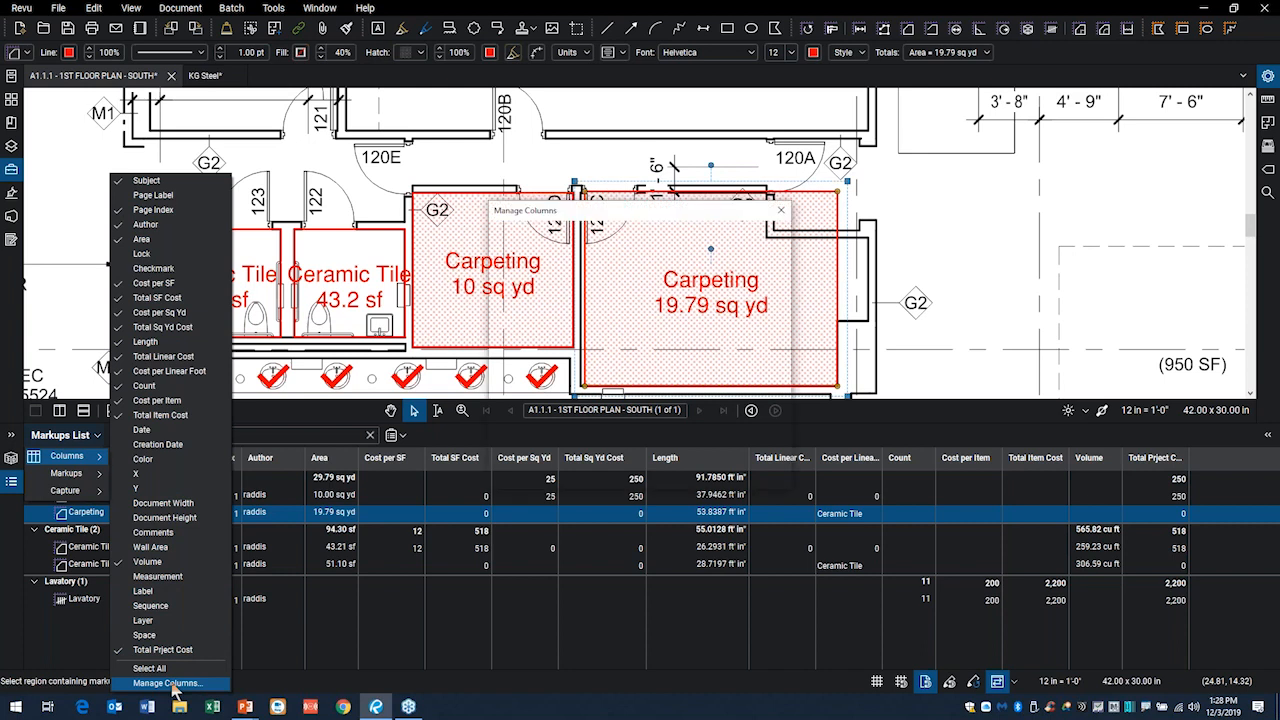
click(578, 234)
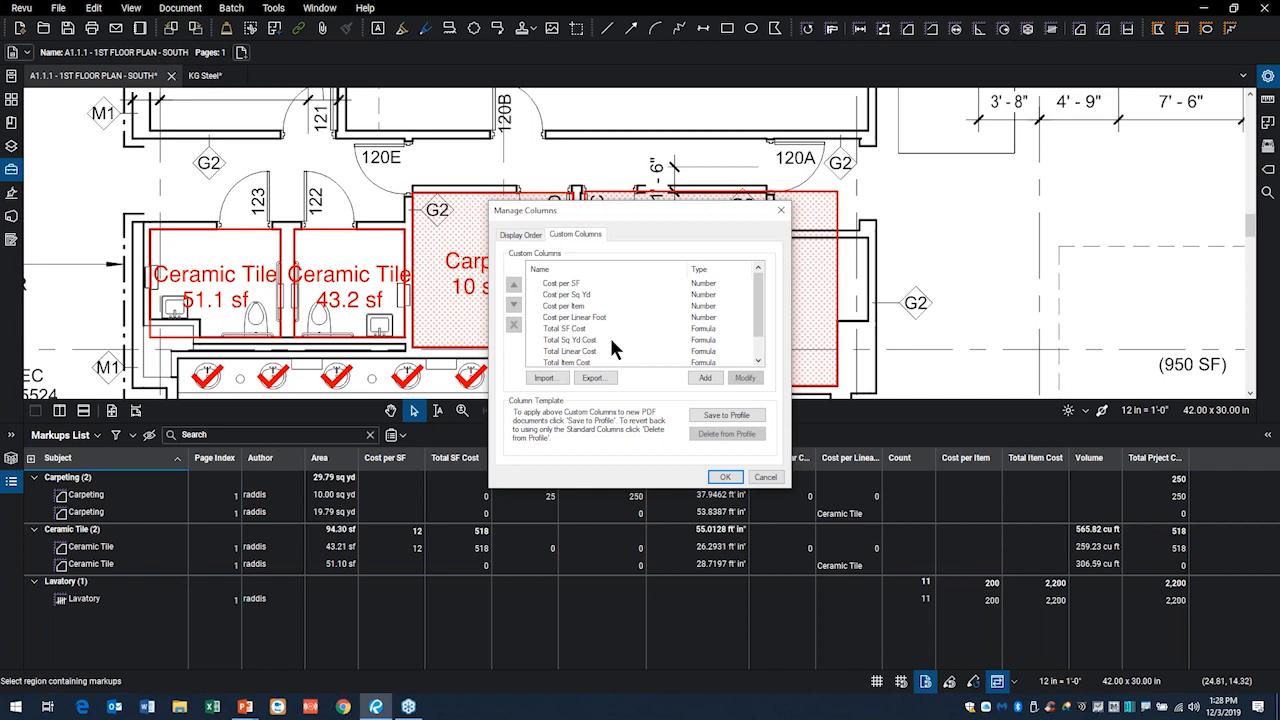
click(568, 284)
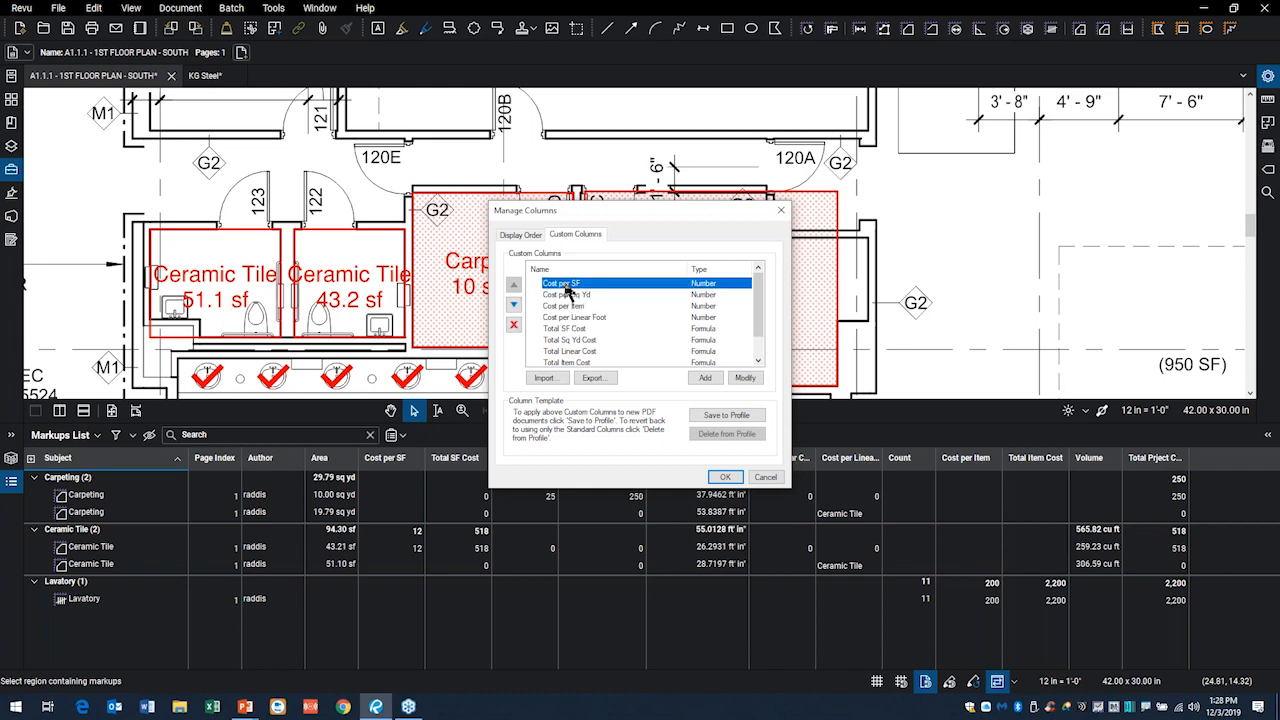
click(755, 380)
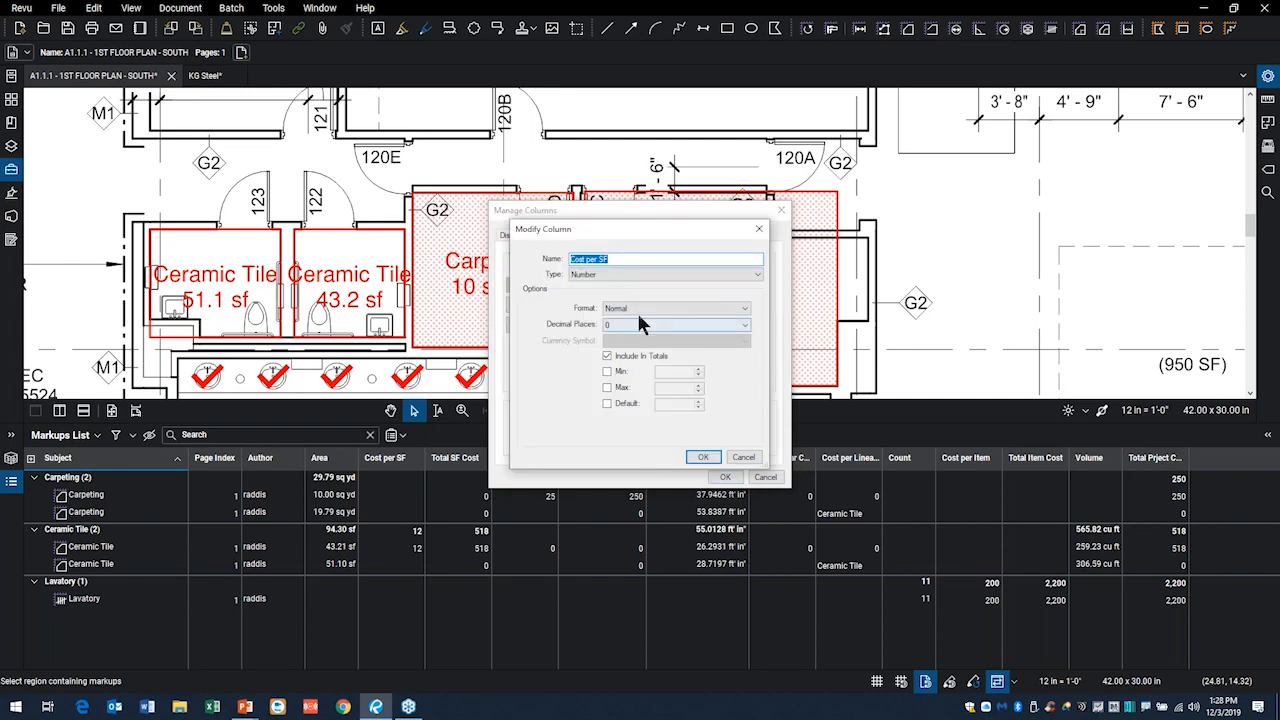
click(749, 459)
click(583, 295)
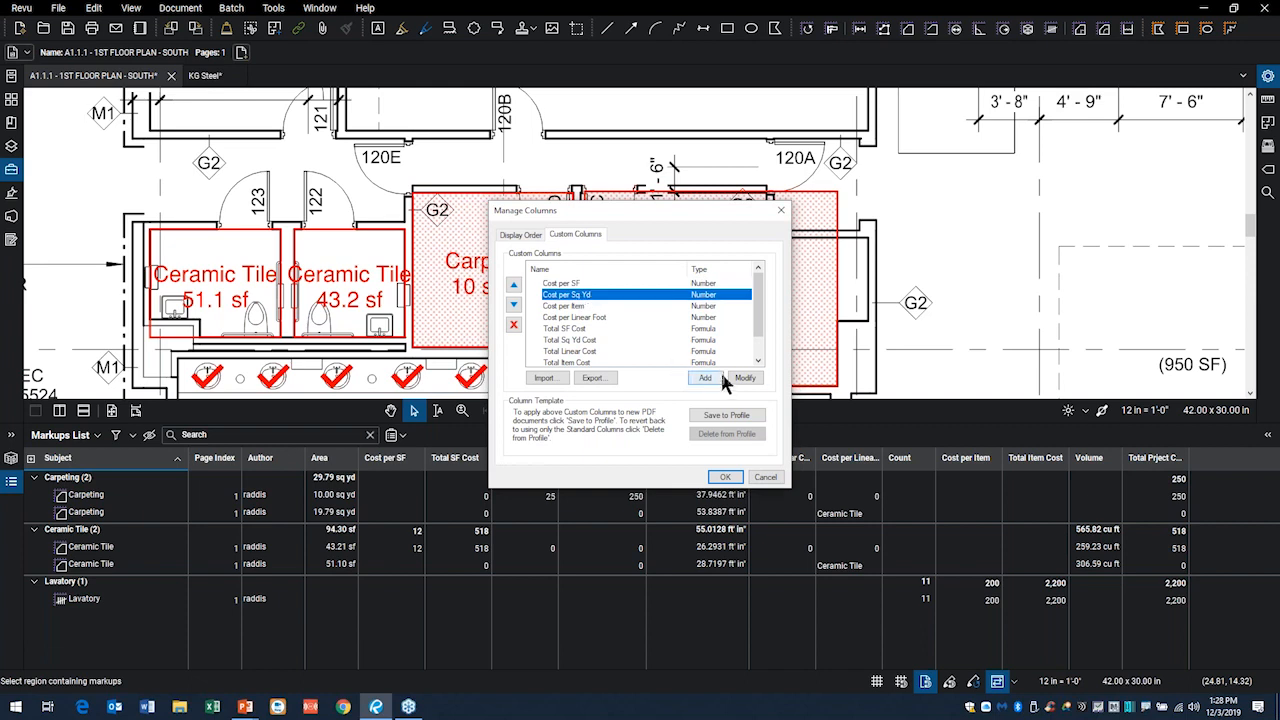
click(746, 378)
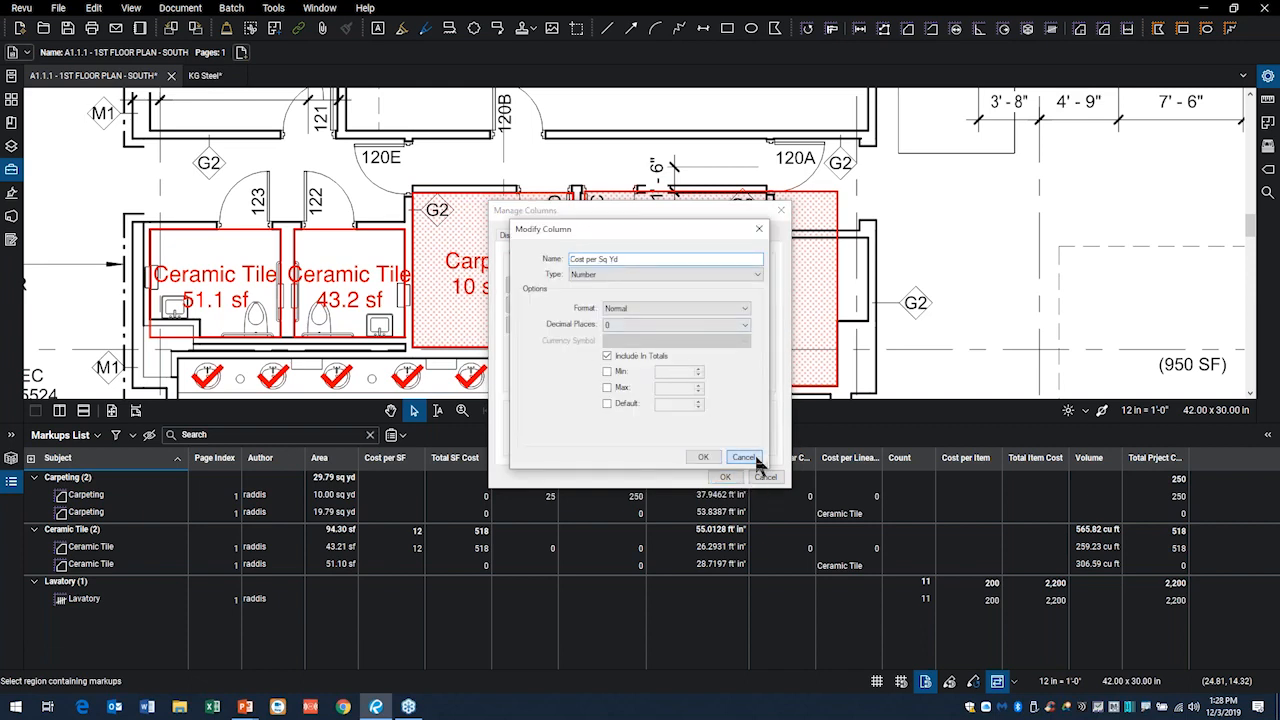
click(745, 457)
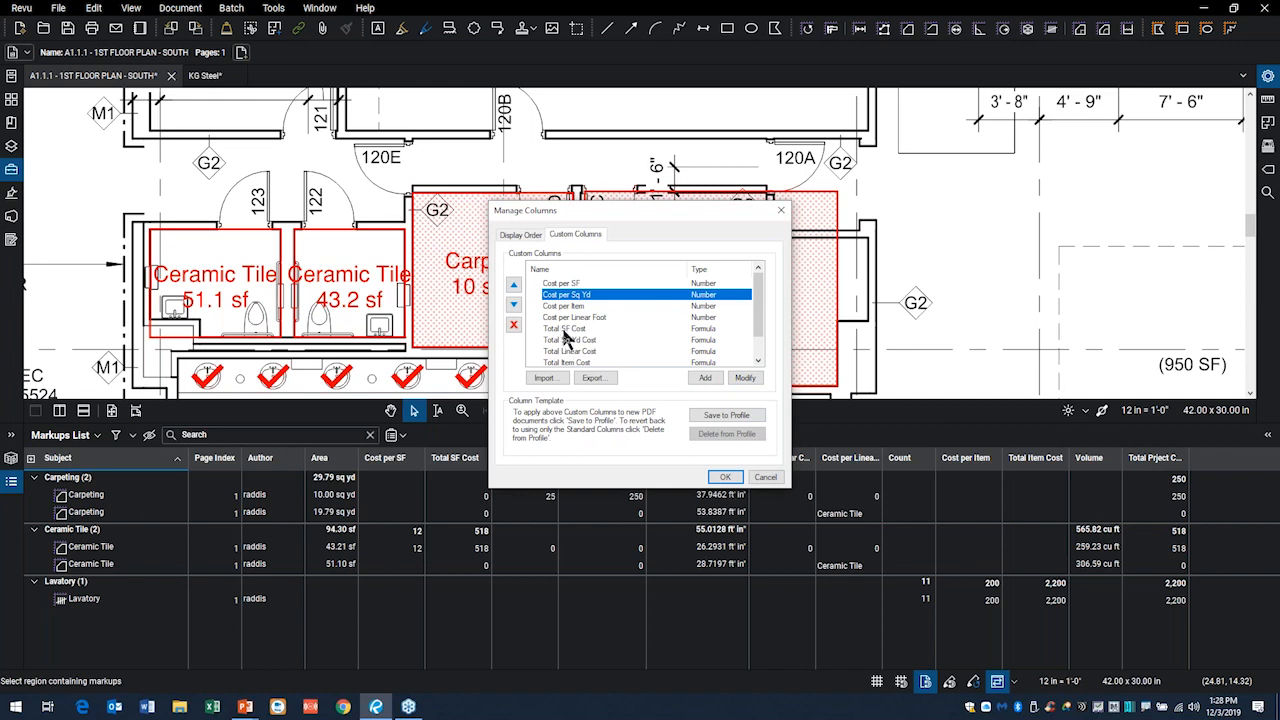
- Examine the formula behind the Total SF Cost custom column, and select the Total Sq Yd Cost column
scroll(585, 322, down, 1)
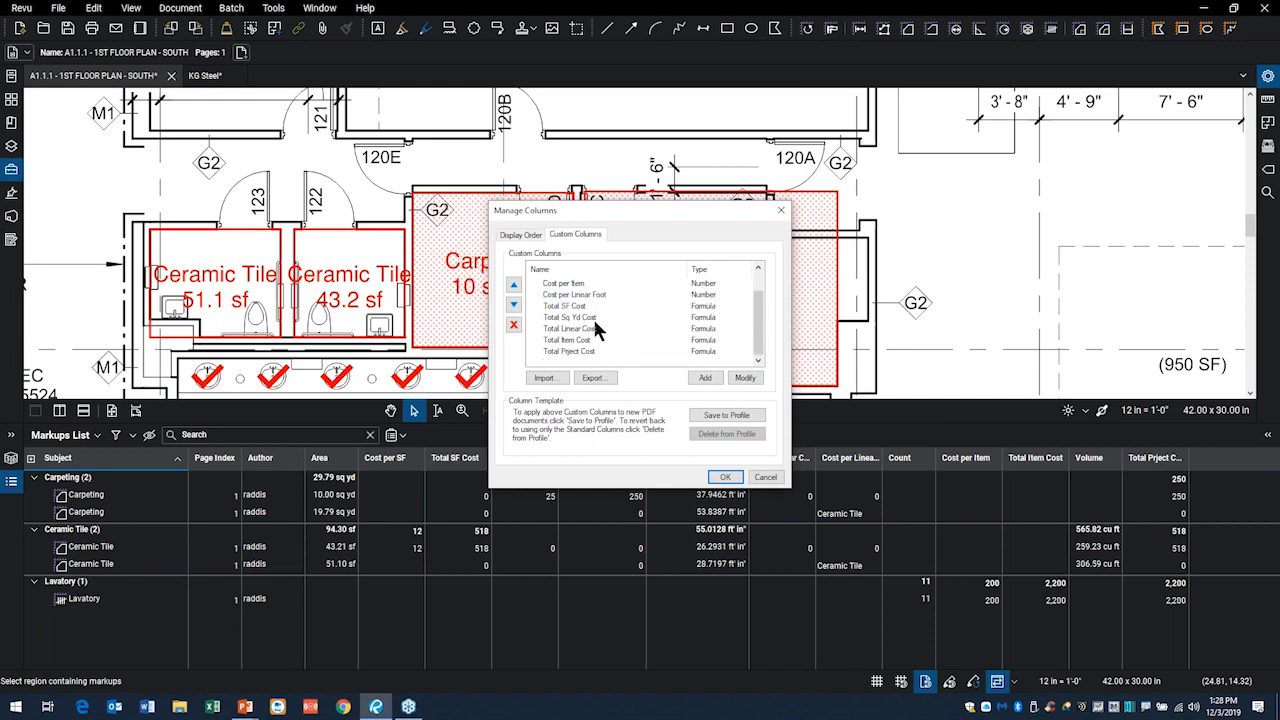
click(578, 306)
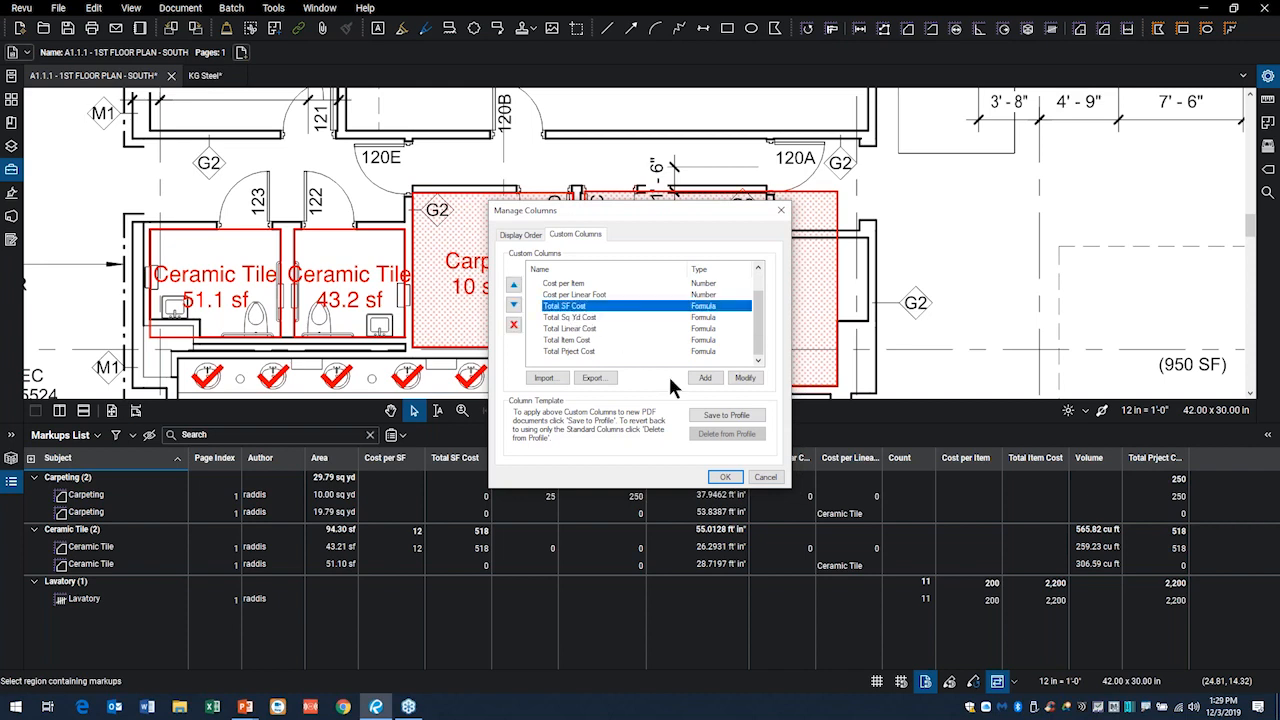
click(744, 378)
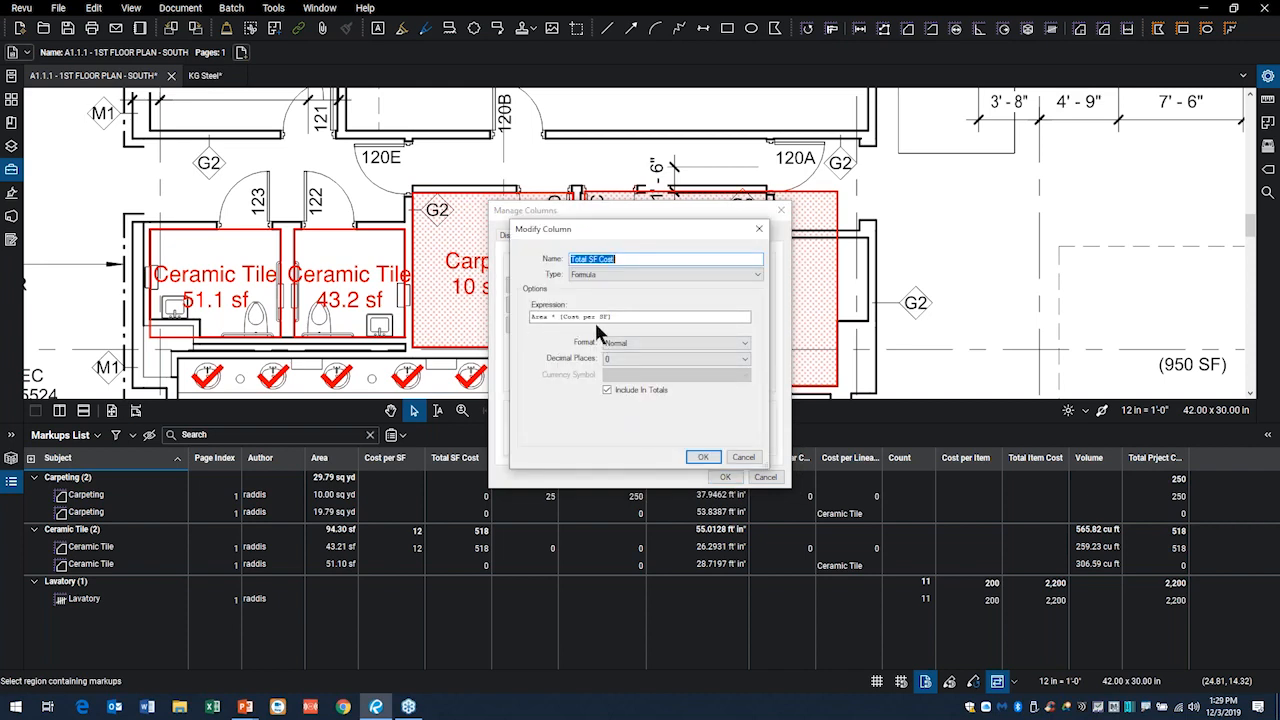
click(742, 458)
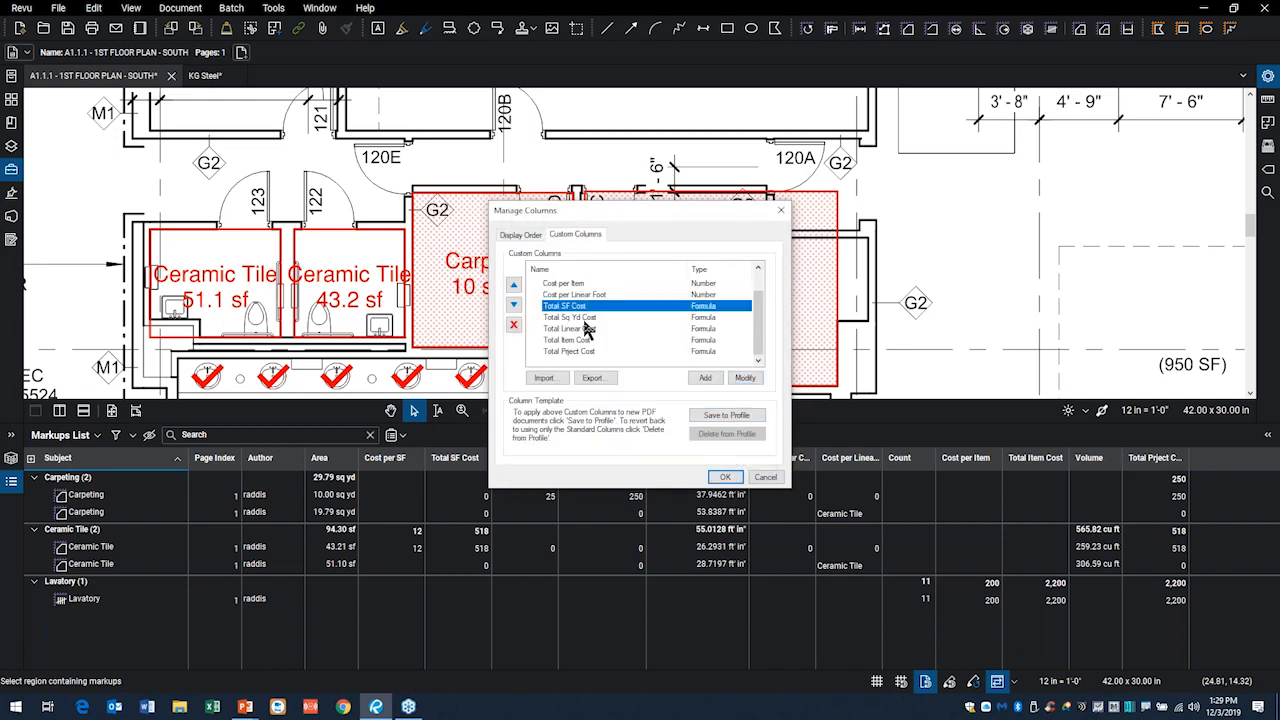
click(585, 319)
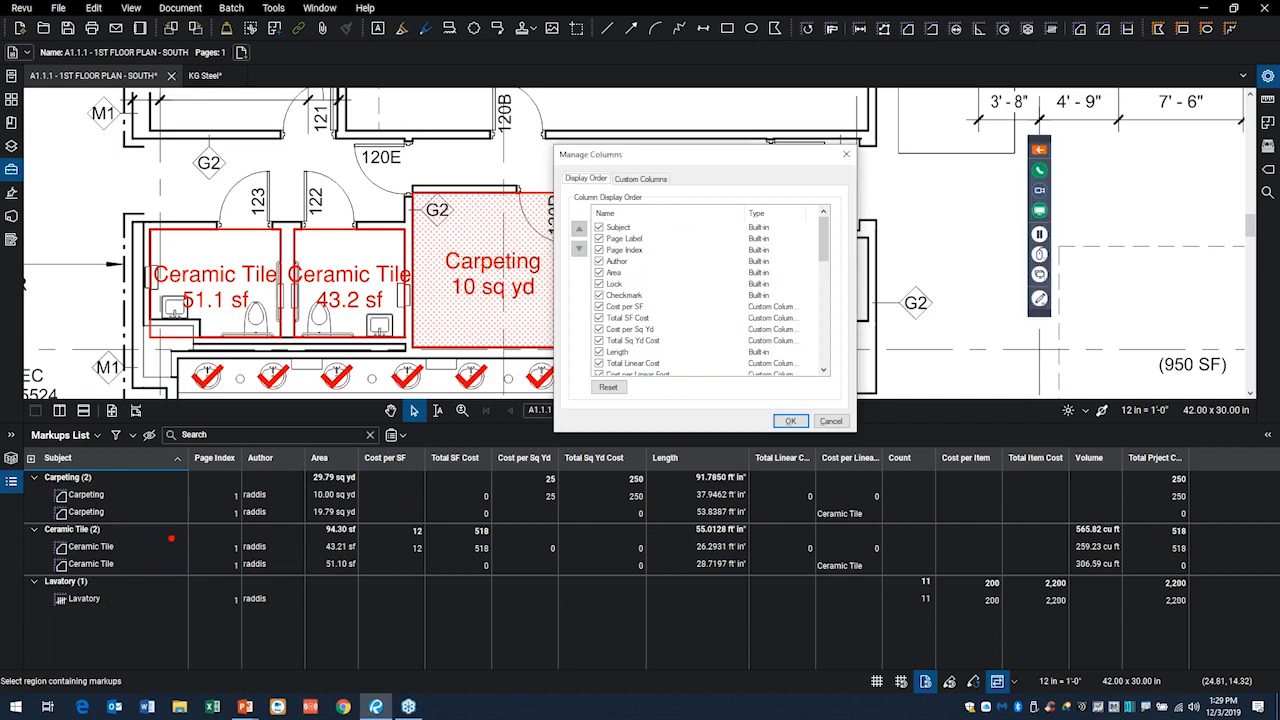
- Point out the column display order and the Markups List columns with temporary pen circles, clear them, and close column management
mouse_move(171, 538)
mouse_down()
mouse_move(524, 479)
mouse_move(222, 418)
mouse_move(200, 531)
mouse_move(204, 510)
mouse_up()
mouse_move(654, 209)
mouse_down()
mouse_move(540, 256)
mouse_move(602, 388)
mouse_move(684, 262)
mouse_move(656, 199)
mouse_up()
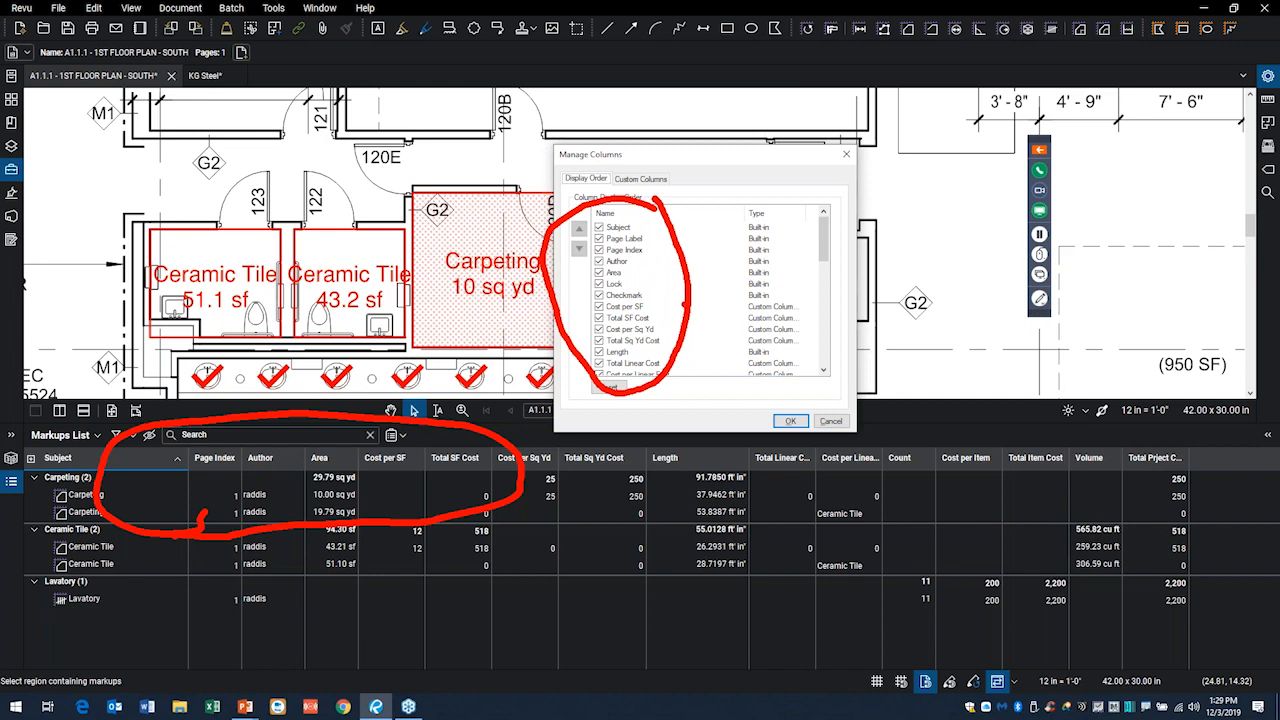
key(Escape)
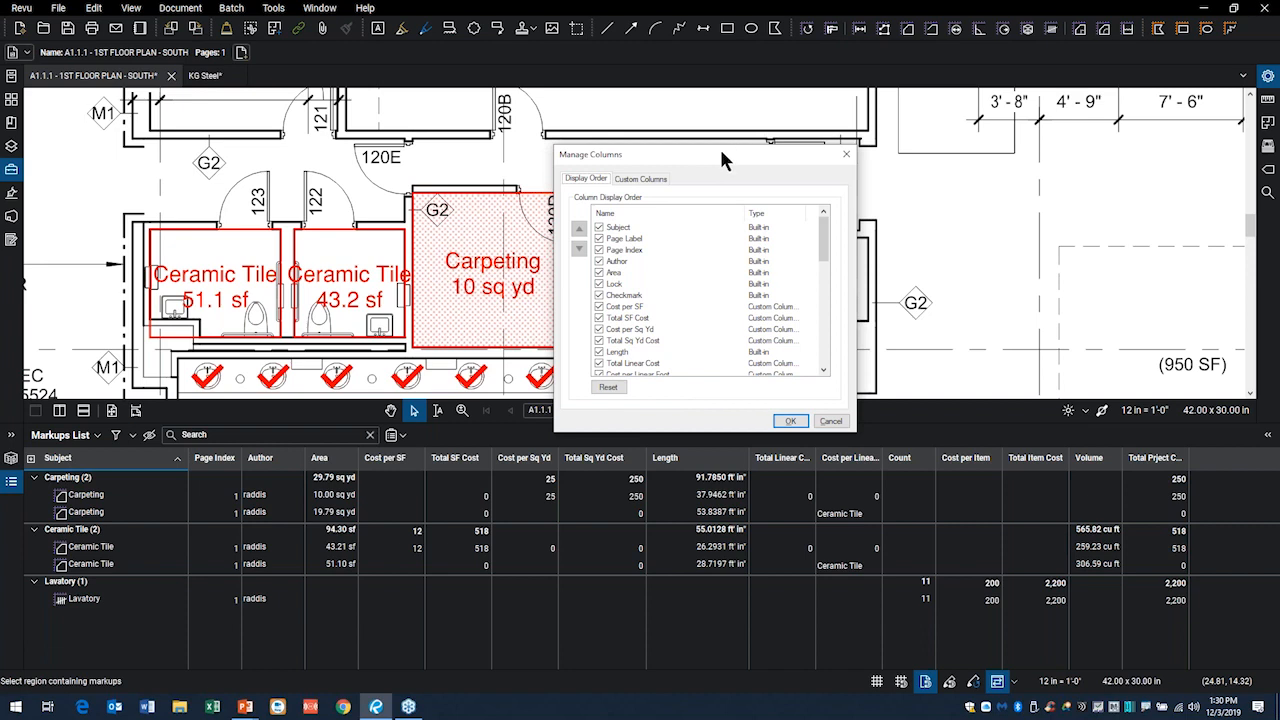
drag(722, 150, 760, 117)
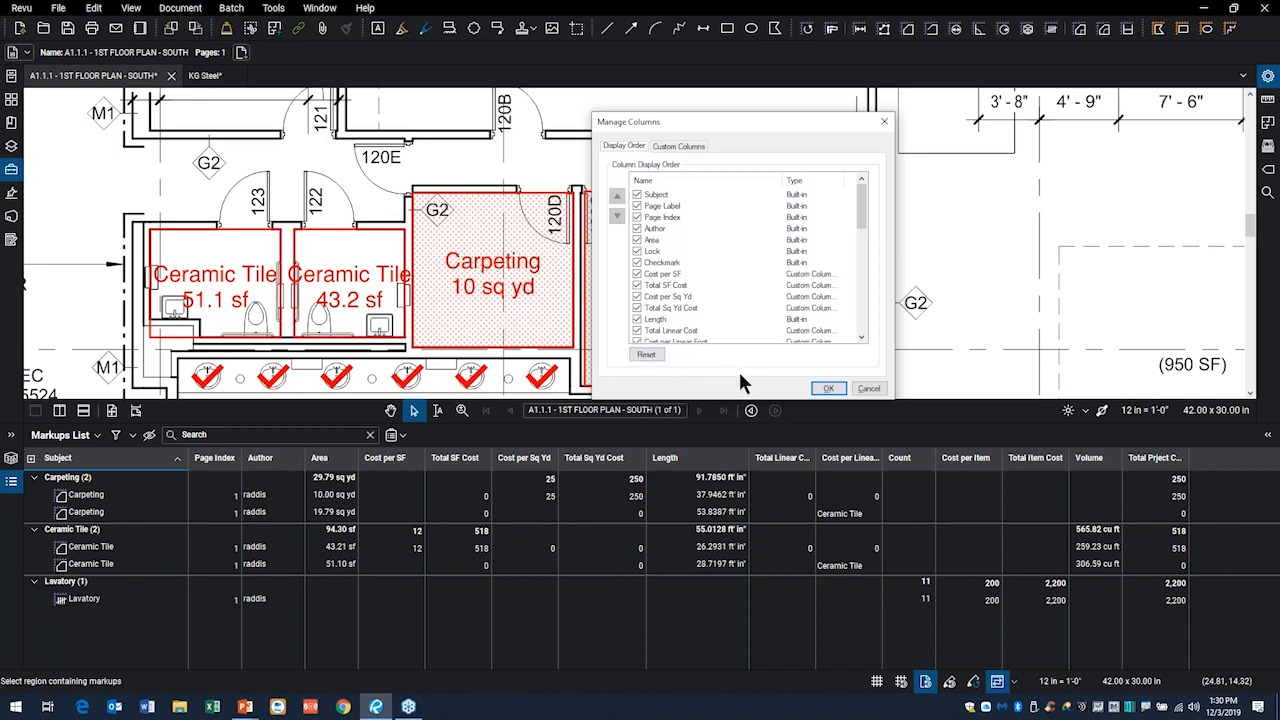
click(828, 388)
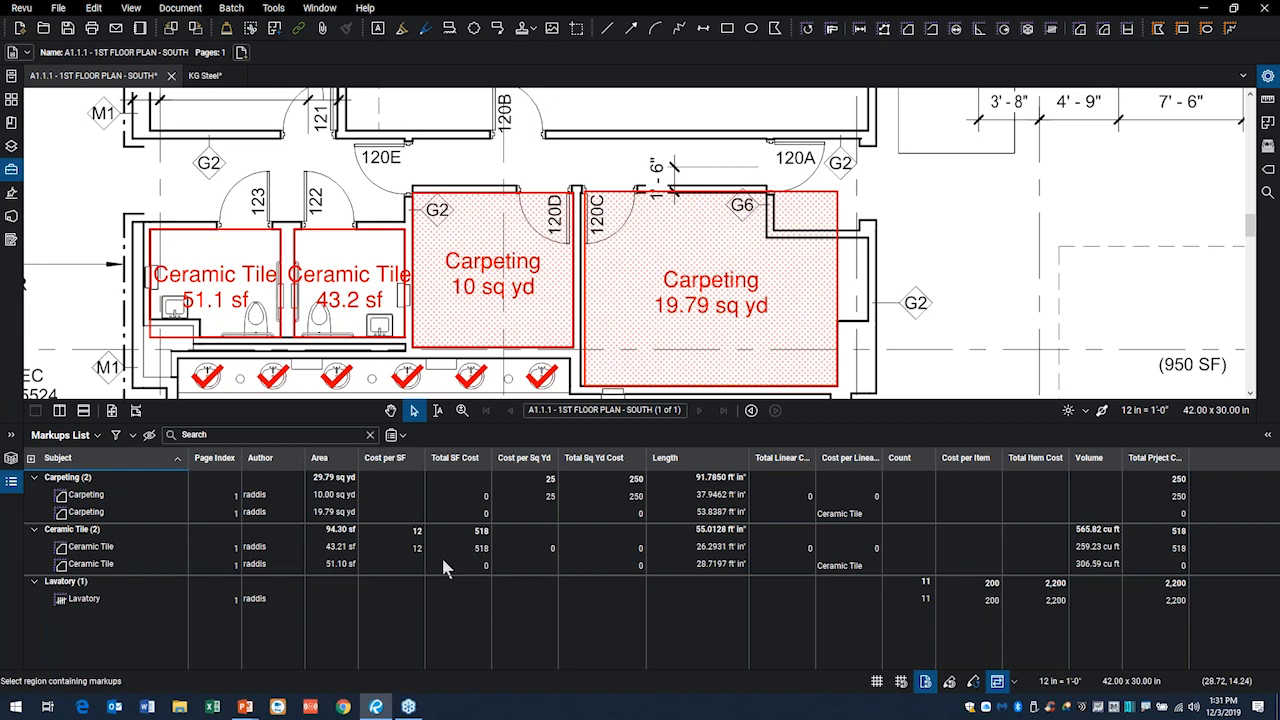
- Hide the Markups List and start Dynamic Fill for the curved ramp north of the measured rooms
click(12, 483)
scroll(491, 412, down, 3)
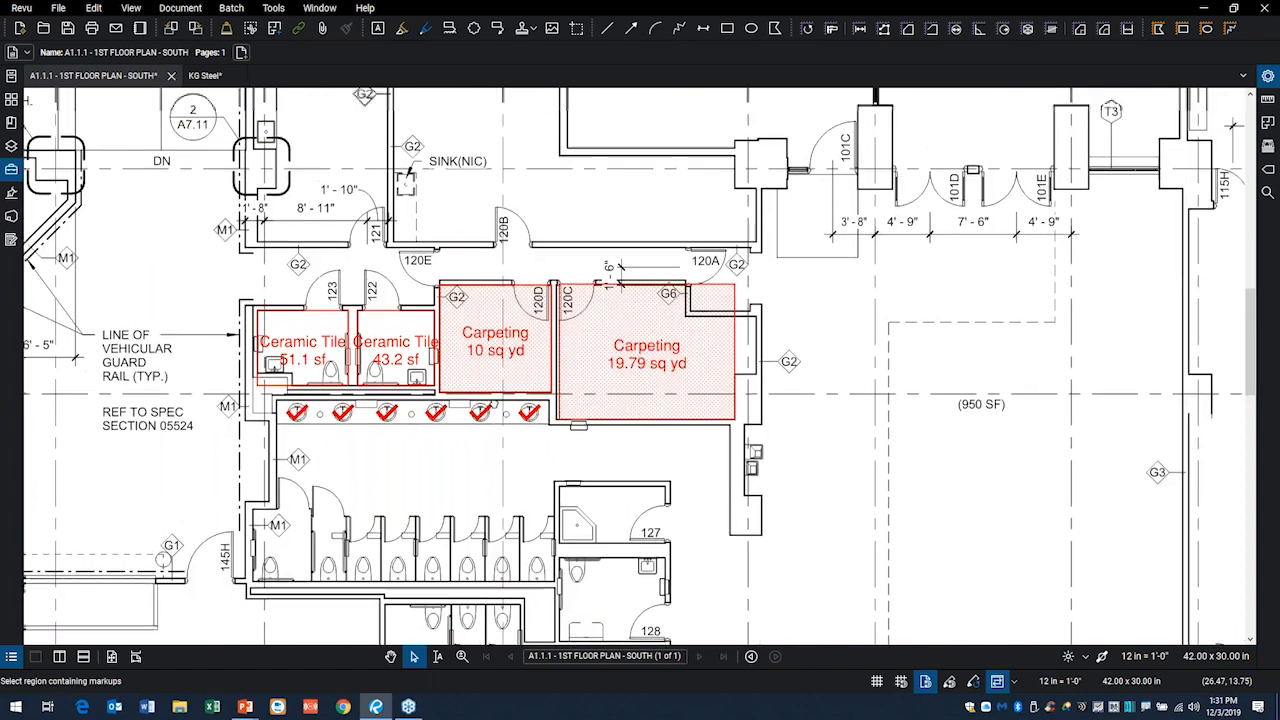
drag(491, 404, 559, 590)
scroll(489, 402, down, 1)
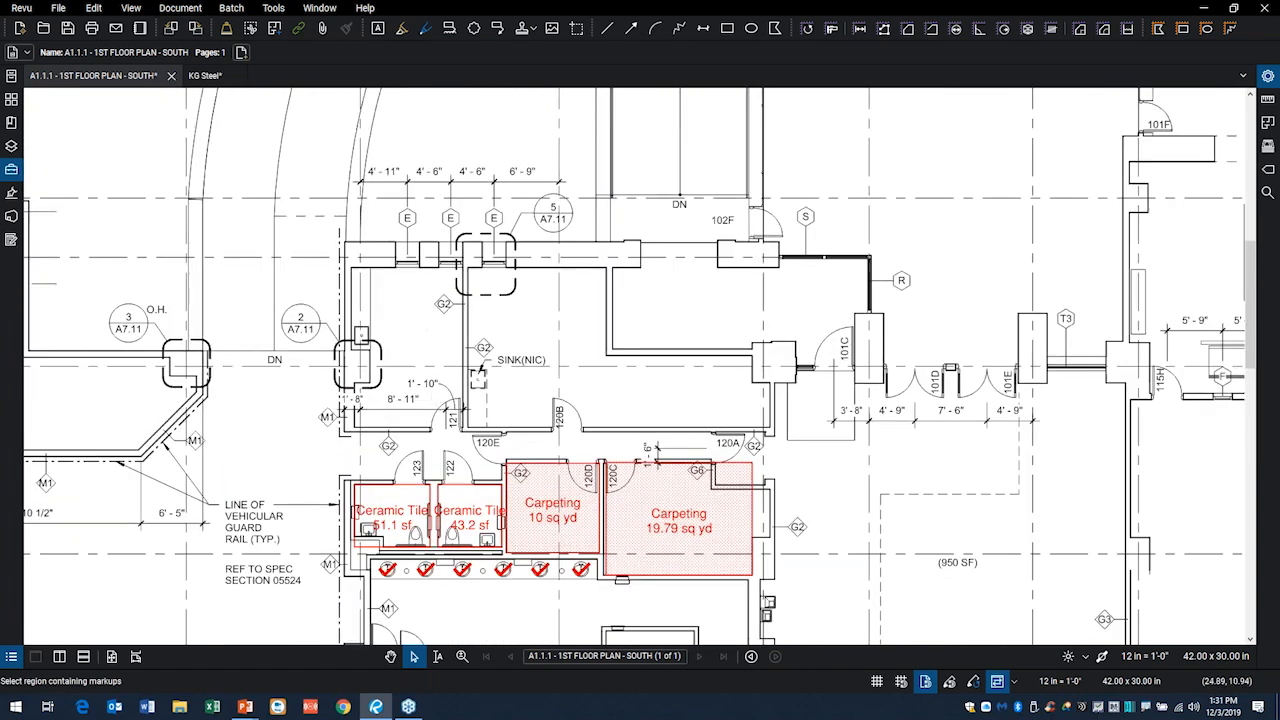
scroll(459, 388, down, 4)
drag(376, 366, 465, 396)
drag(463, 343, 657, 322)
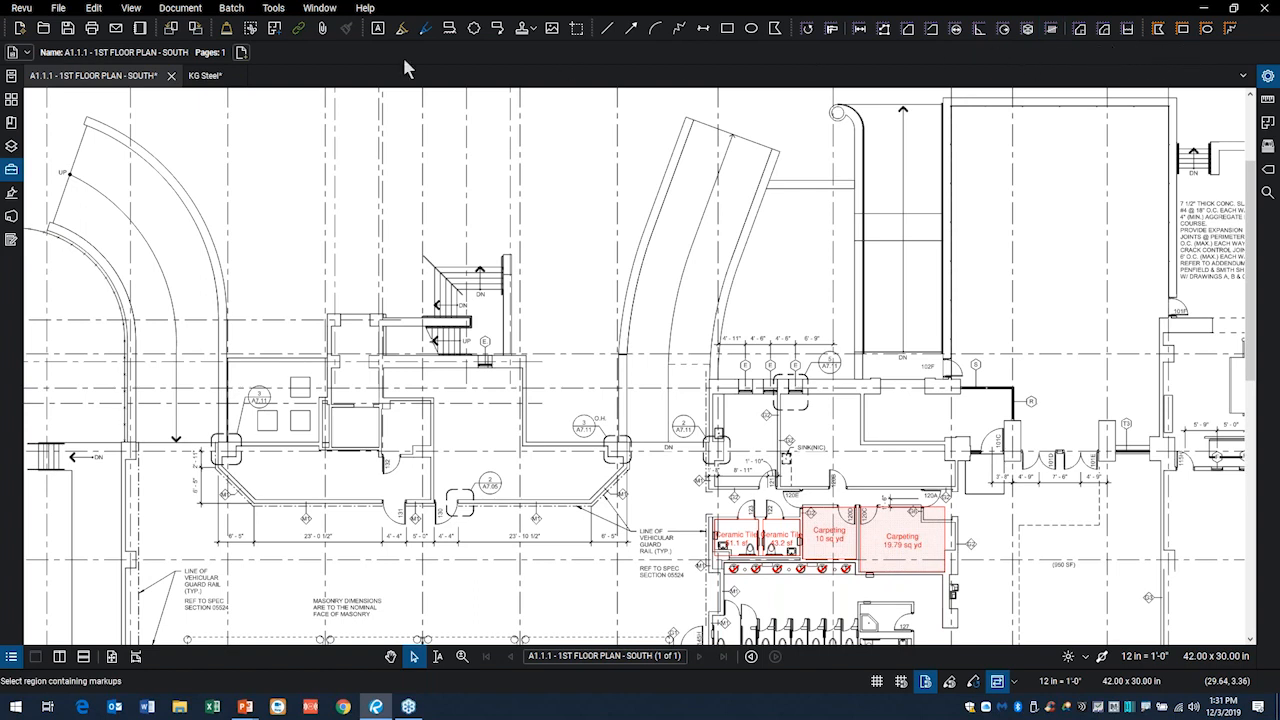
click(274, 9)
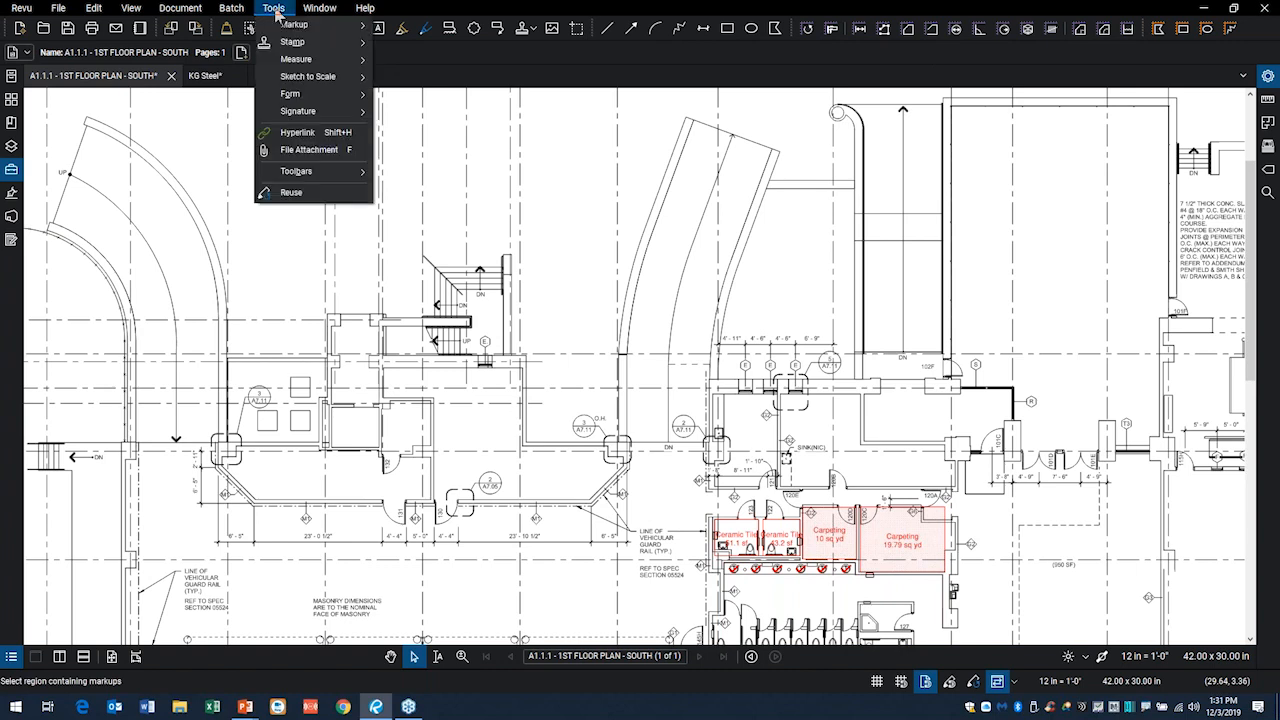
mouse_move(300, 62)
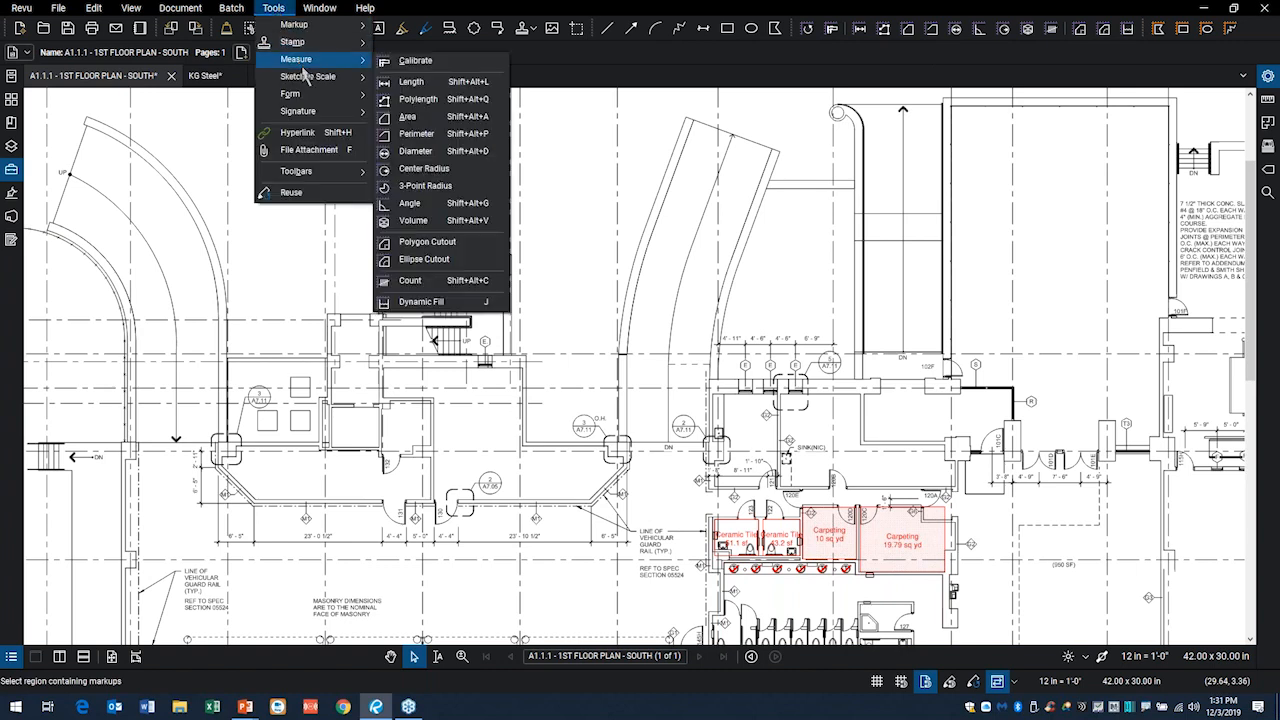
click(437, 302)
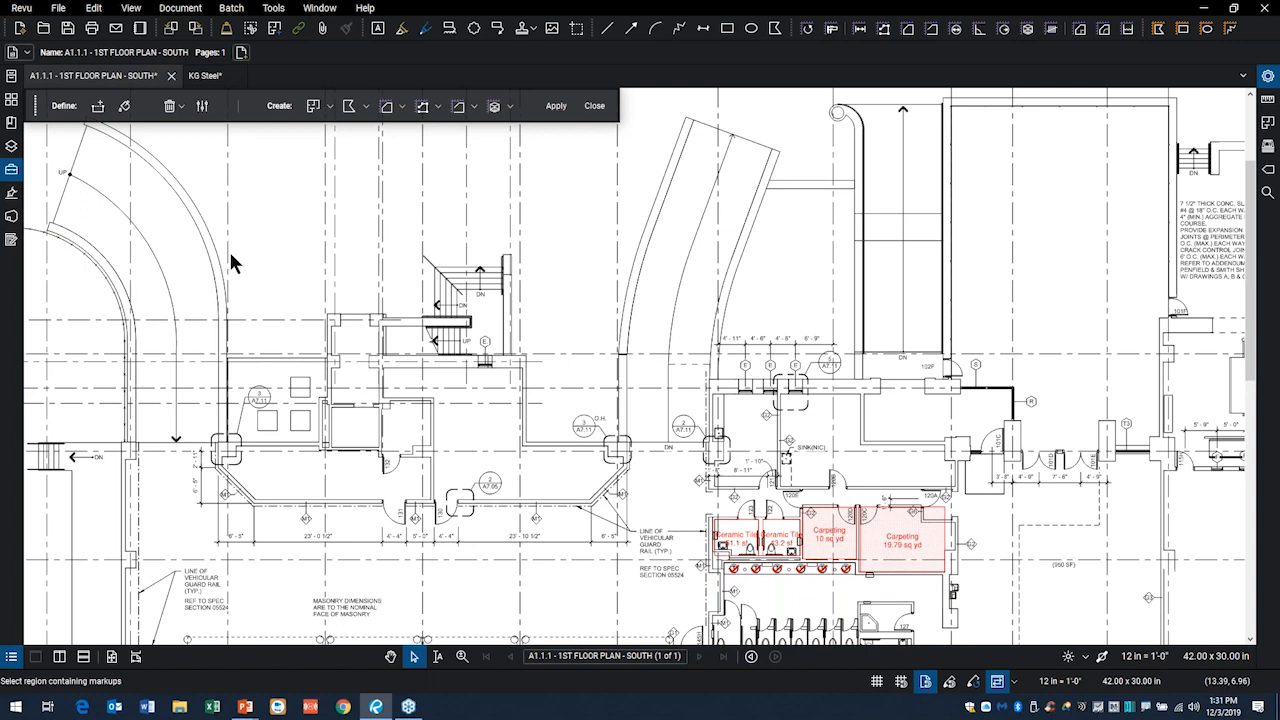
- Set the Dynamic Fill boundary size to 25% and fill size to 42%, and lower the fill speed
click(202, 105)
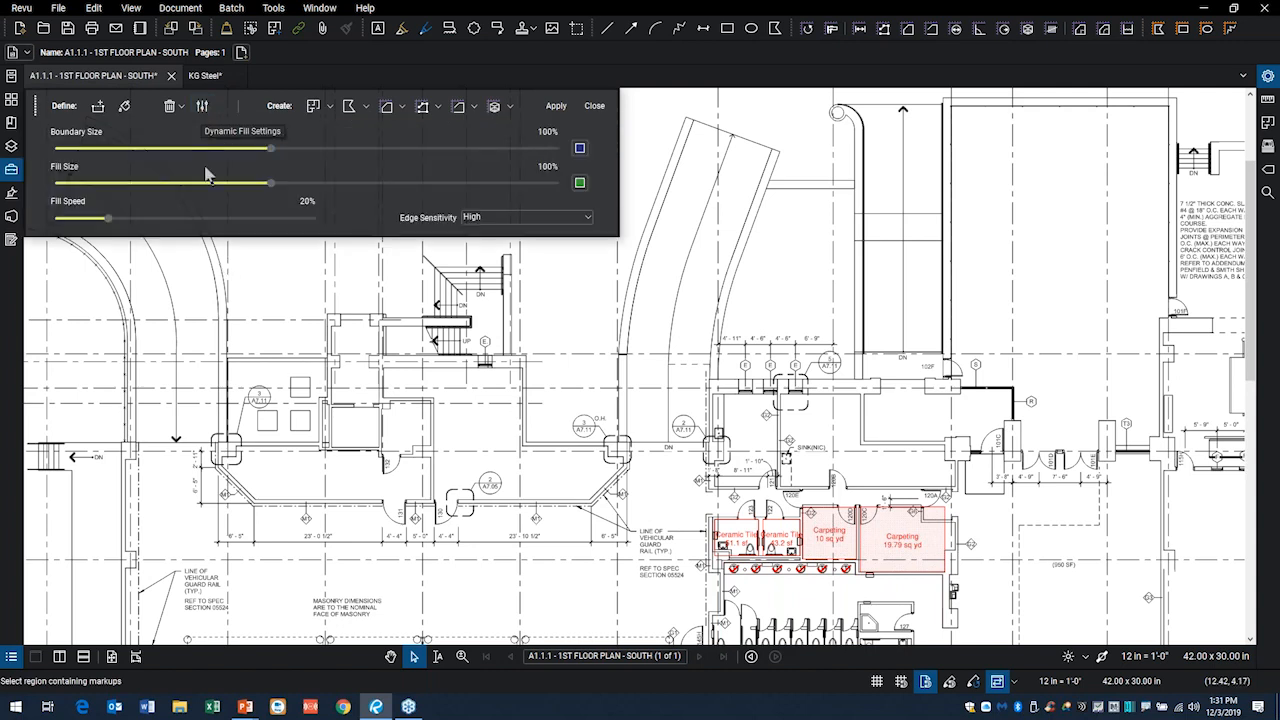
click(55, 149)
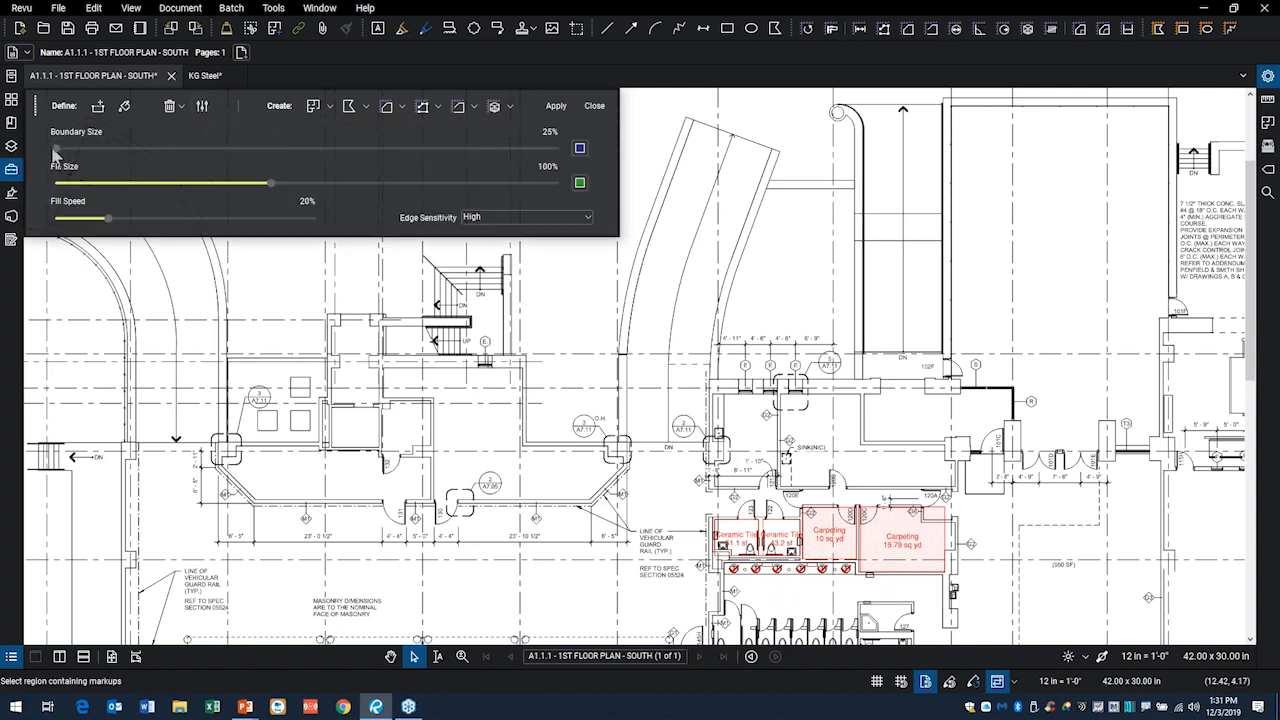
click(105, 183)
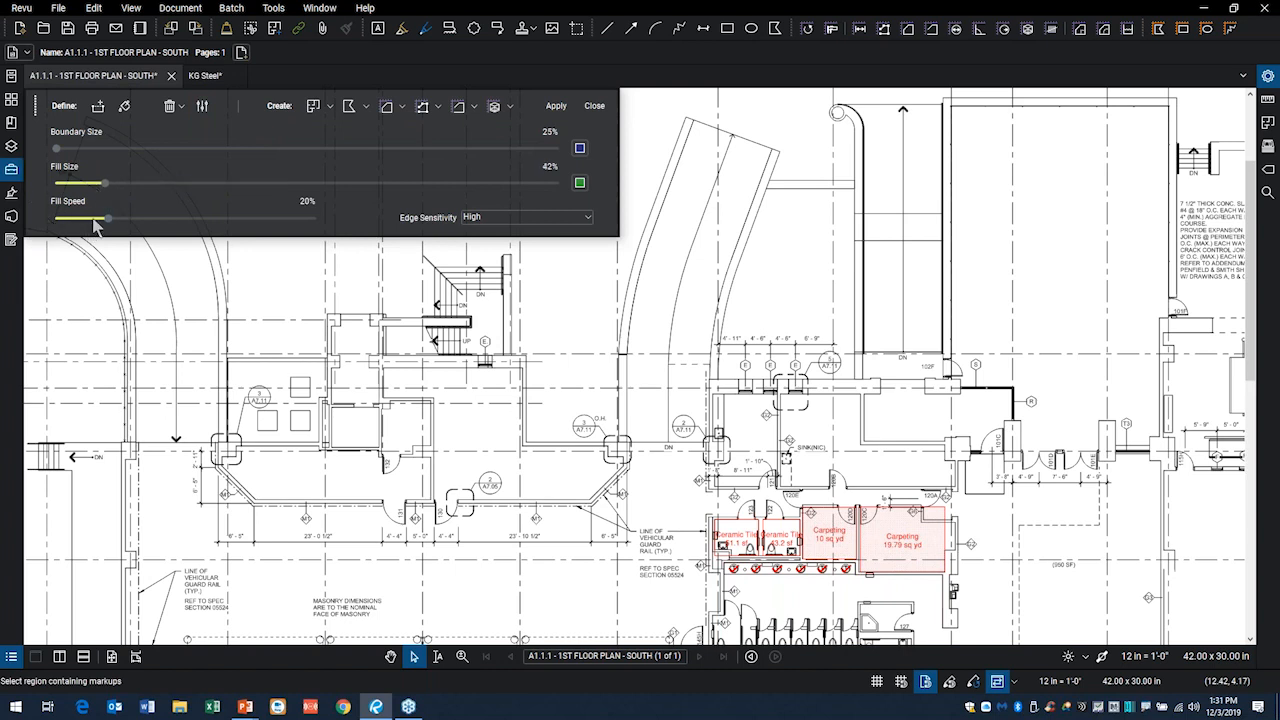
click(80, 219)
click(203, 107)
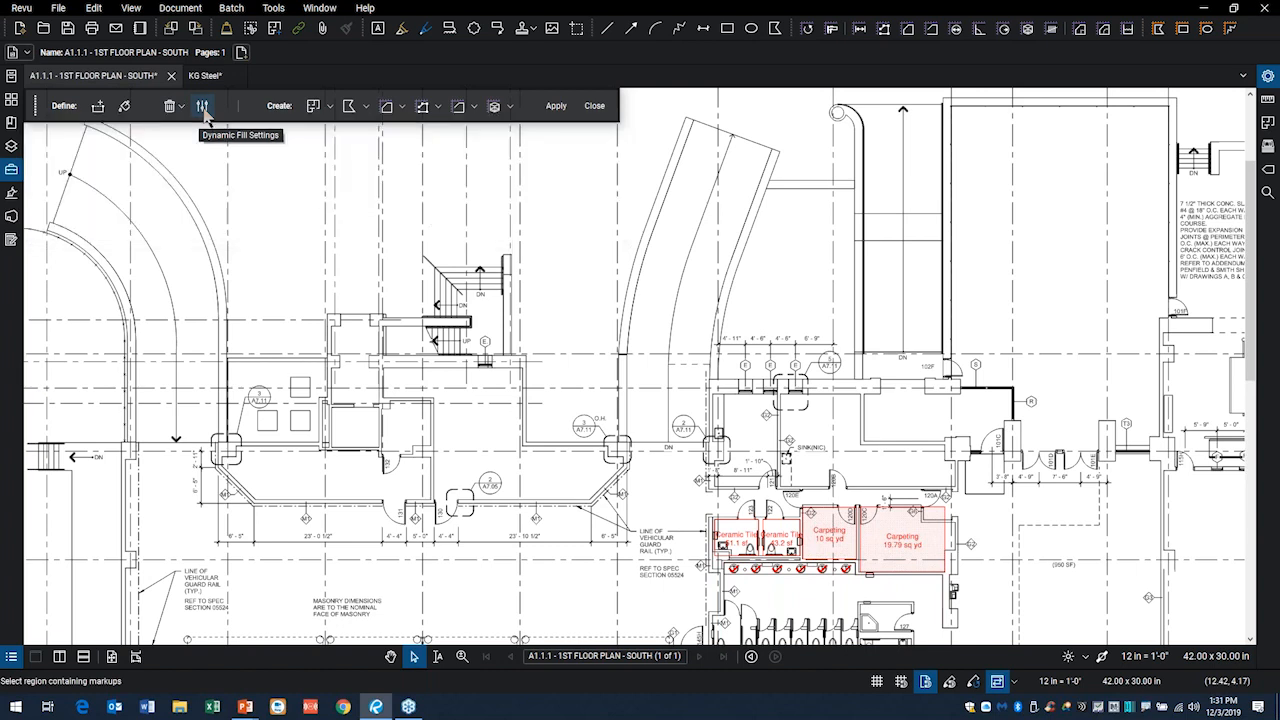
- Fill the curved ramp between its side walls with Dynamic Fill, down to the DN line at its lower end
click(124, 106)
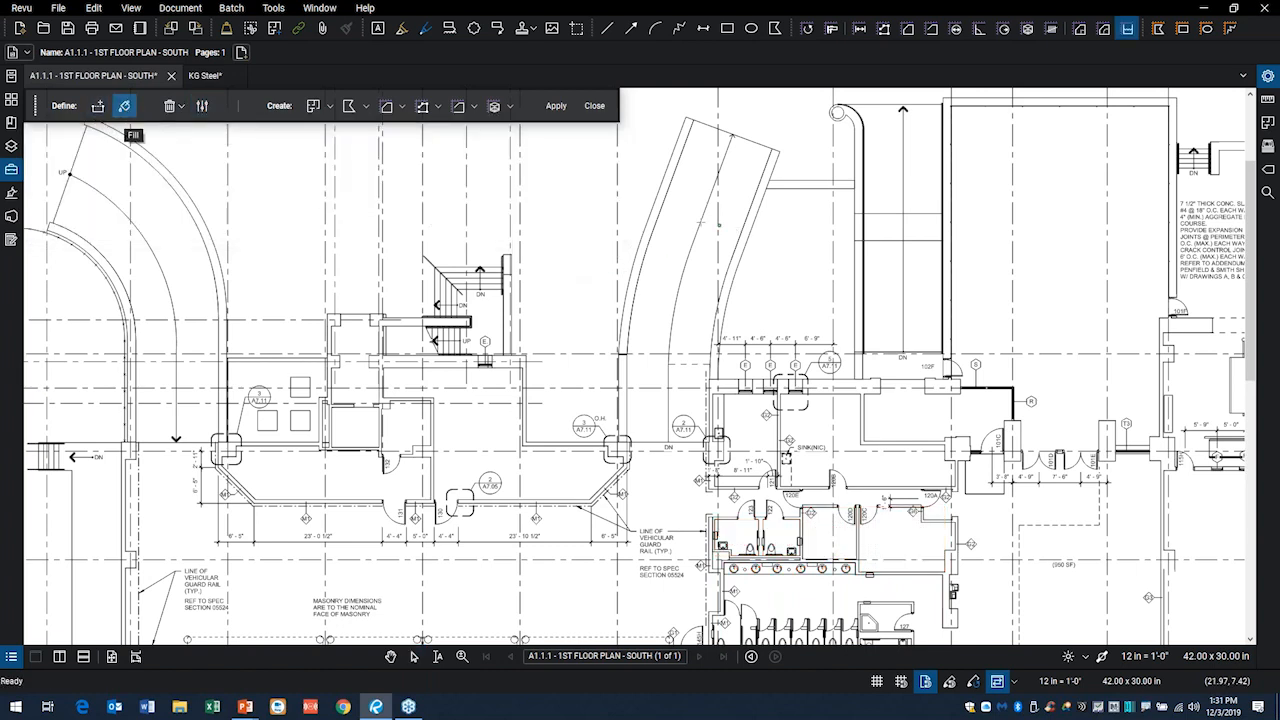
mouse_move(692, 187)
mouse_down()
mouse_move(731, 171)
mouse_move(706, 255)
mouse_up()
mouse_move(665, 335)
mouse_down()
mouse_move(688, 310)
mouse_move(692, 273)
mouse_move(667, 264)
mouse_move(687, 353)
mouse_up()
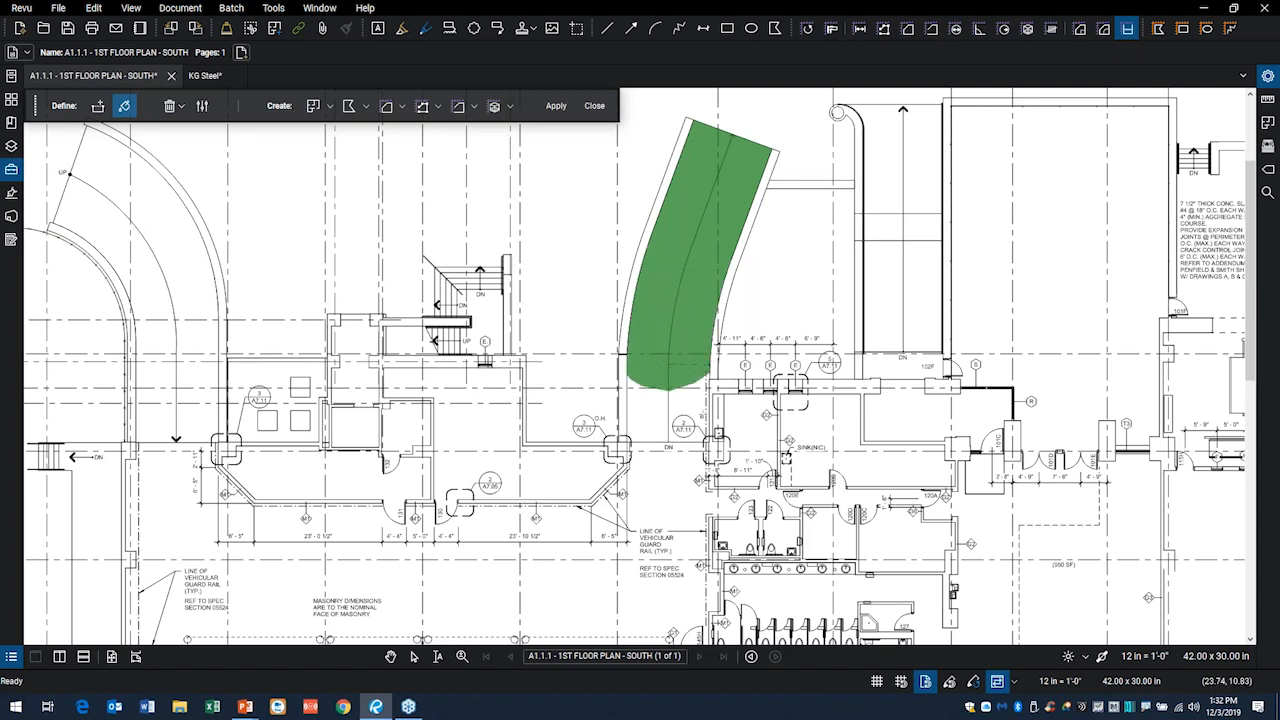
mouse_move(654, 424)
mouse_down()
mouse_move(646, 434)
mouse_move(674, 414)
mouse_move(658, 390)
mouse_up()
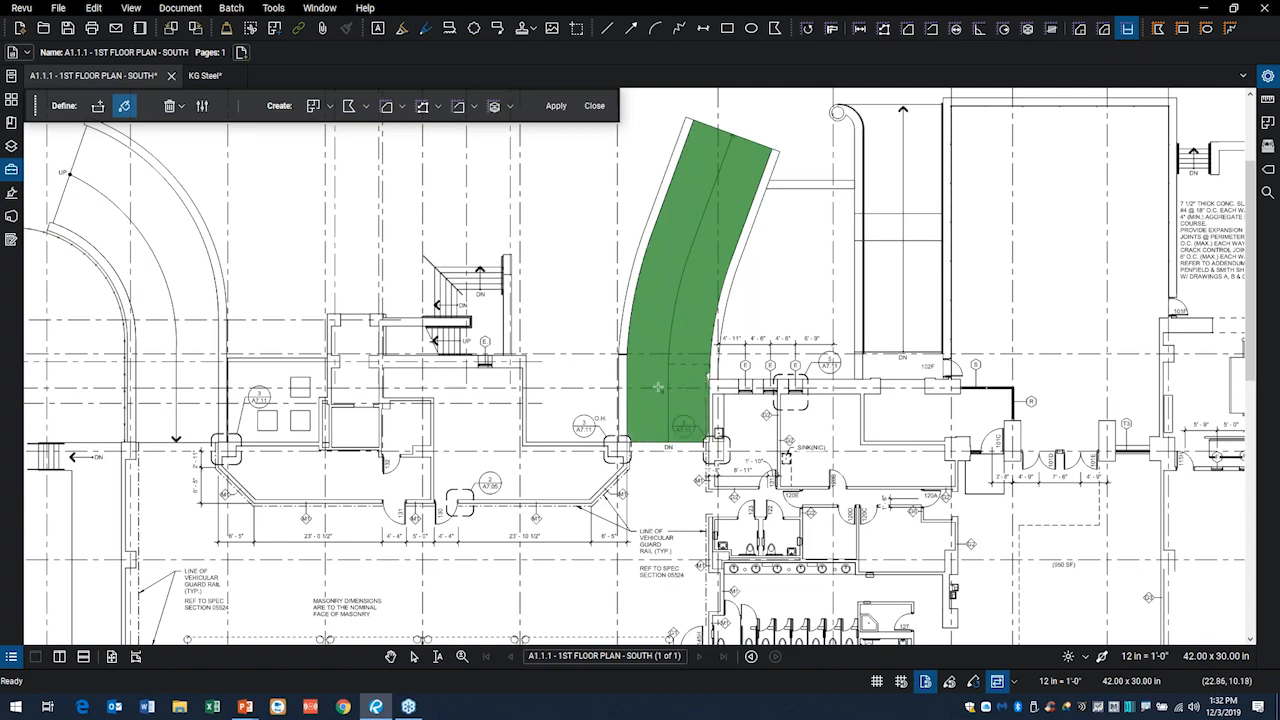
scroll(668, 406, up, 2)
scroll(688, 406, up, 2)
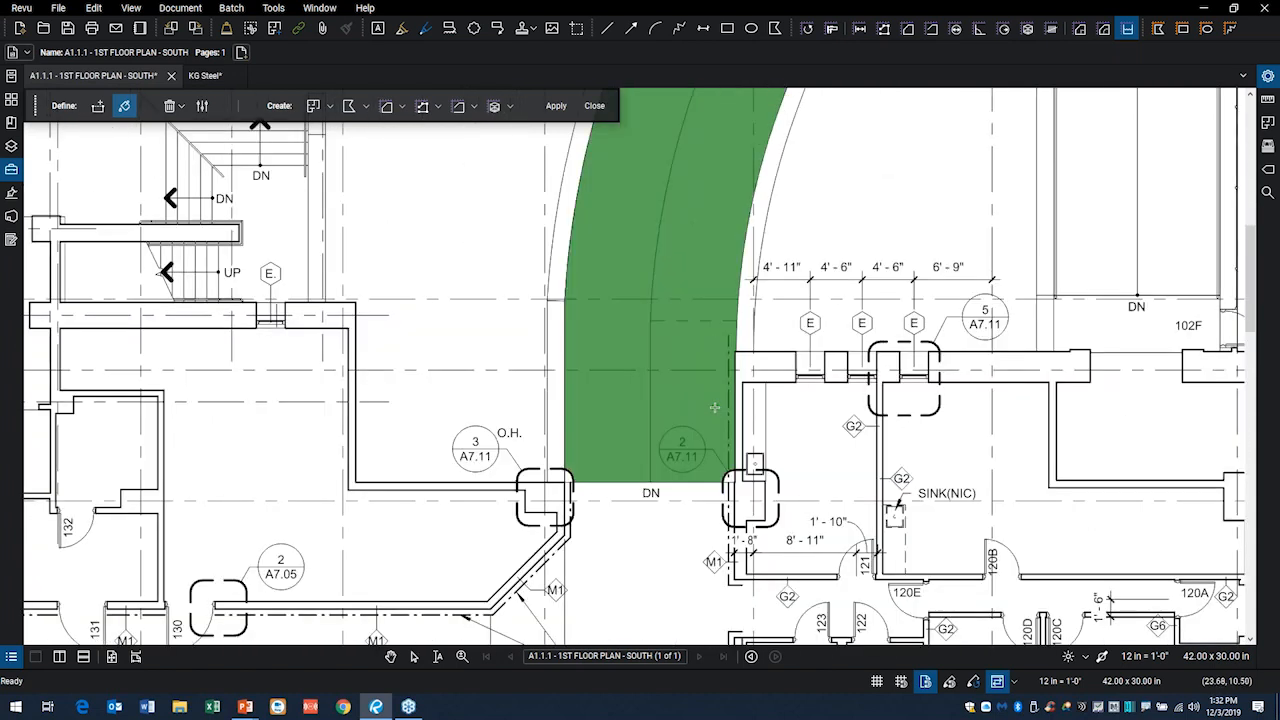
scroll(714, 407, up, 2)
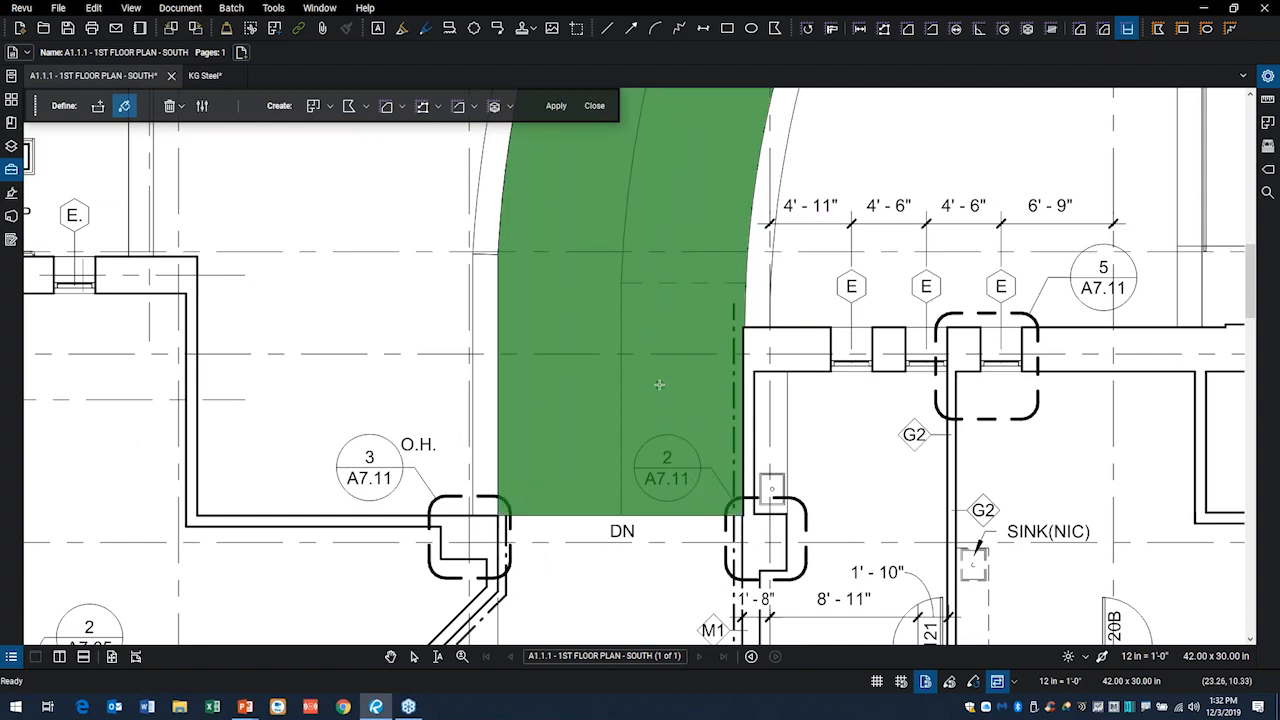
scroll(659, 384, down, 5)
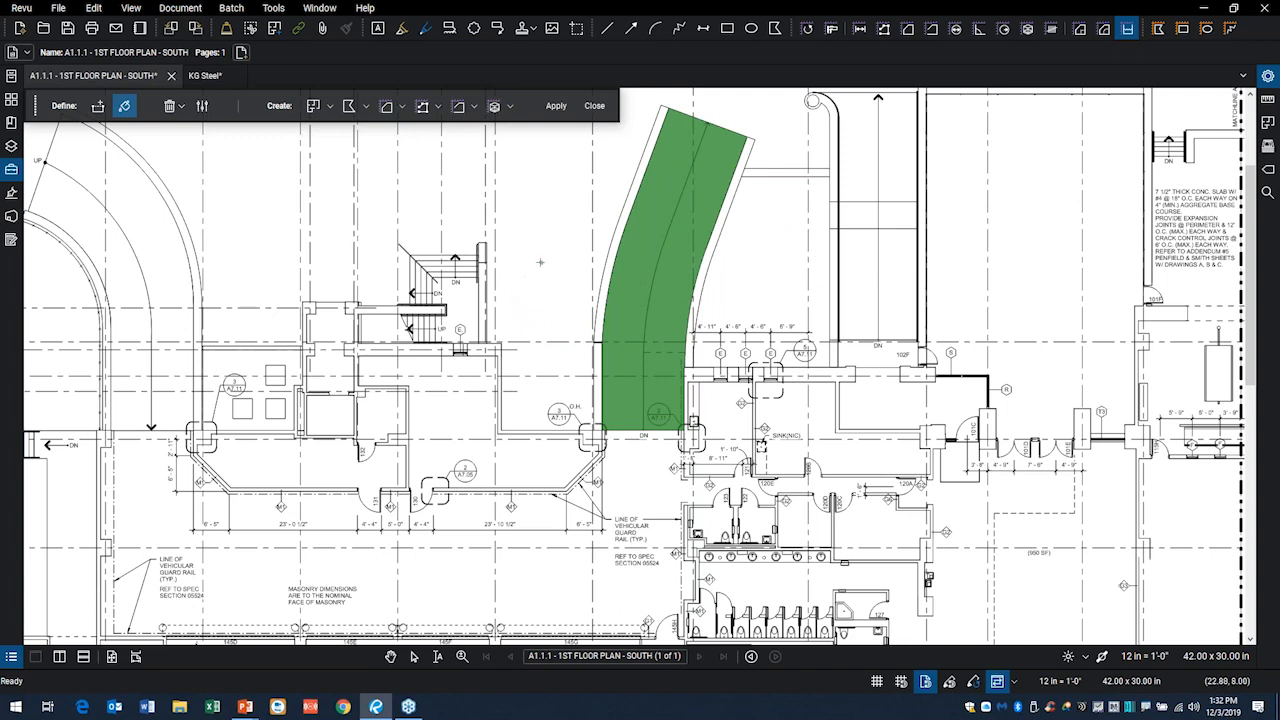
- Create an area measurement from the filled curved ramp, circle the create options with the temporary pen, and close Dynamic Fill
click(388, 110)
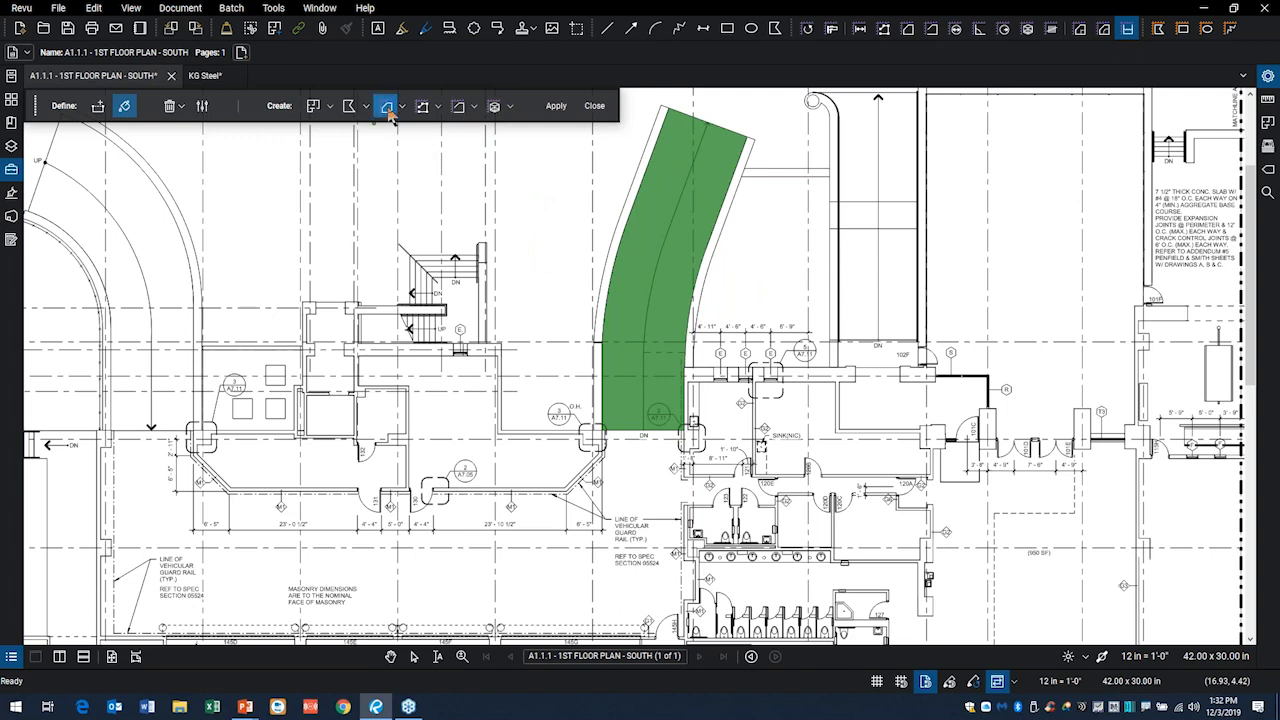
mouse_move(401, 90)
mouse_down()
mouse_move(334, 86)
mouse_move(446, 150)
mouse_move(380, 76)
mouse_up()
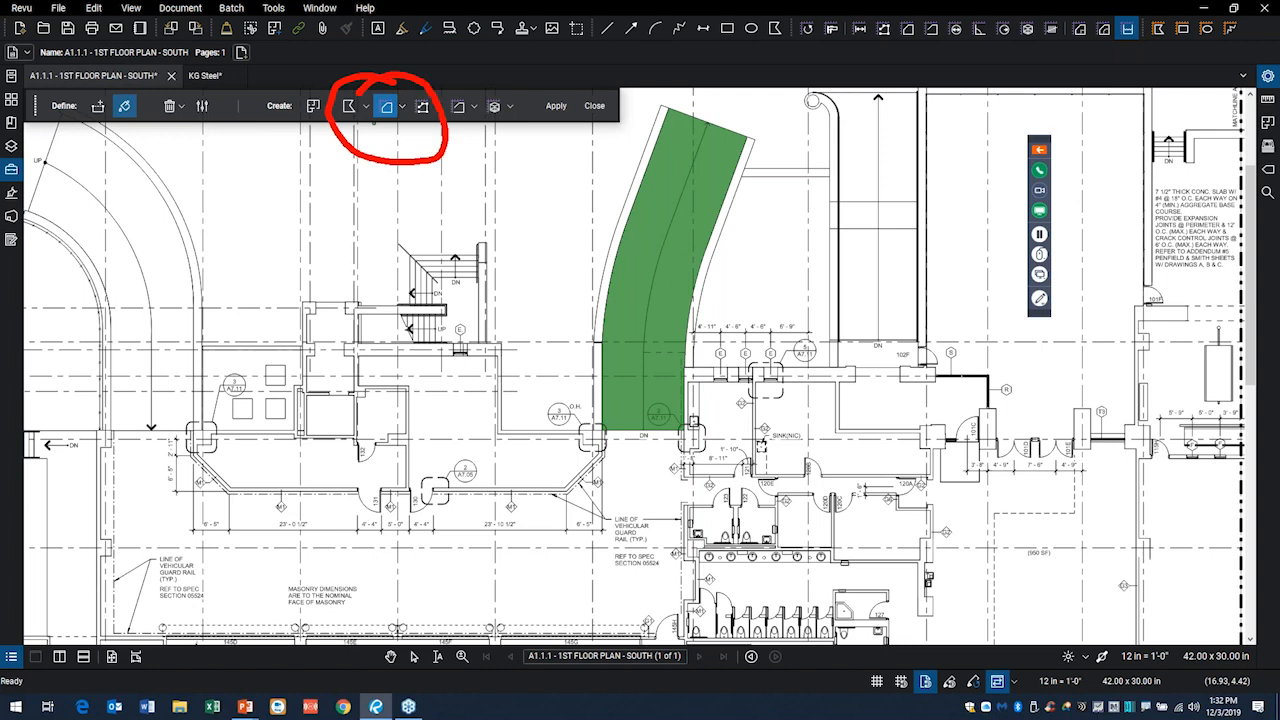
click(556, 107)
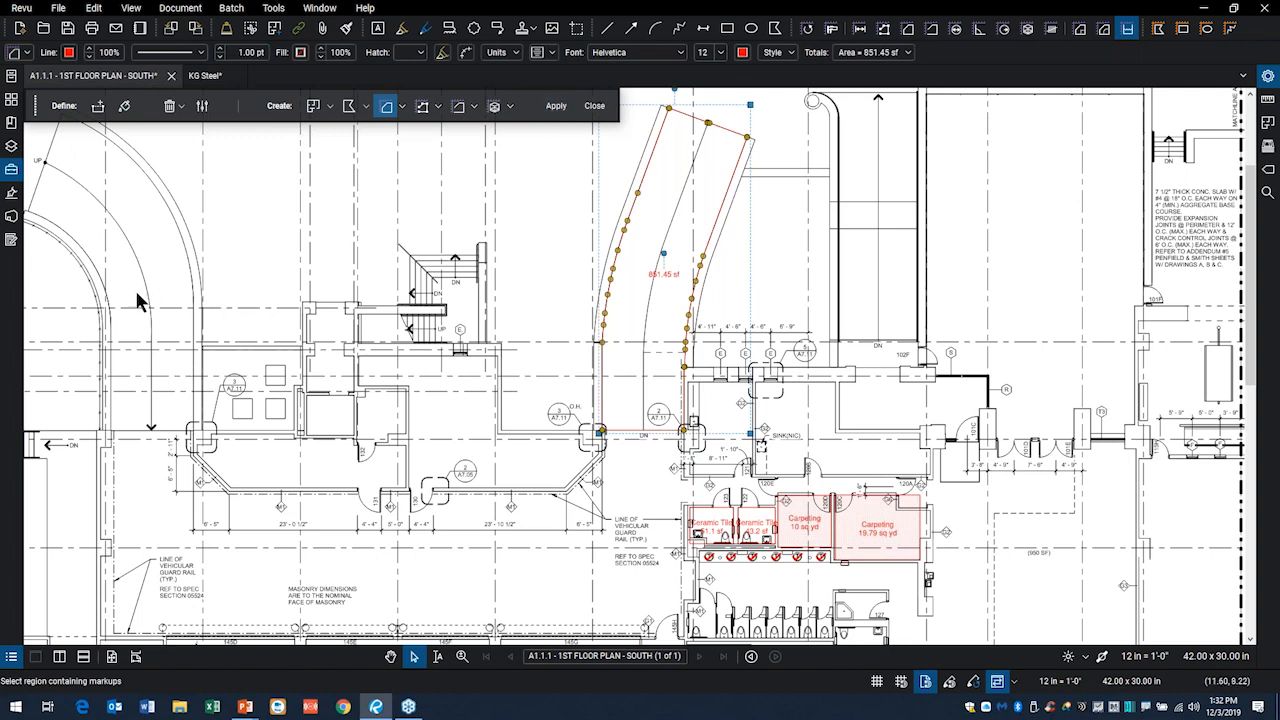
click(601, 110)
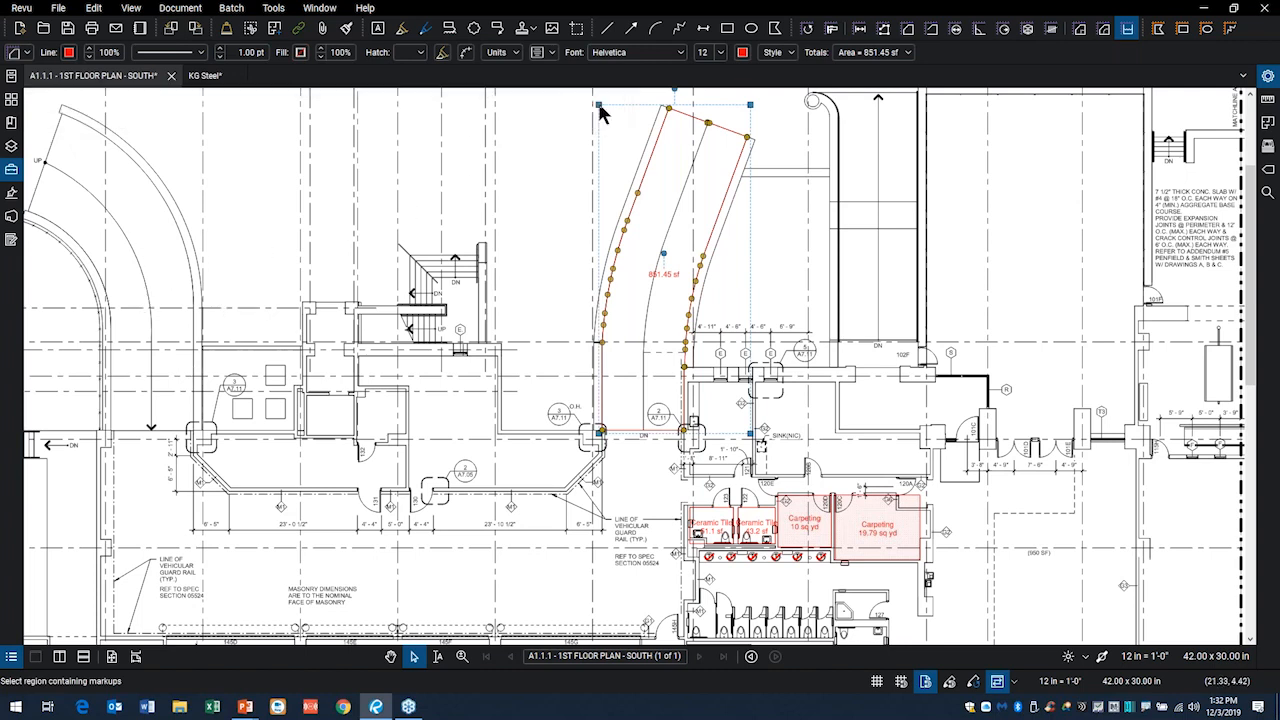
click(549, 271)
- Change the curved ramp measurement's area units to sq yd and deselect it
scroll(686, 300, up, 1)
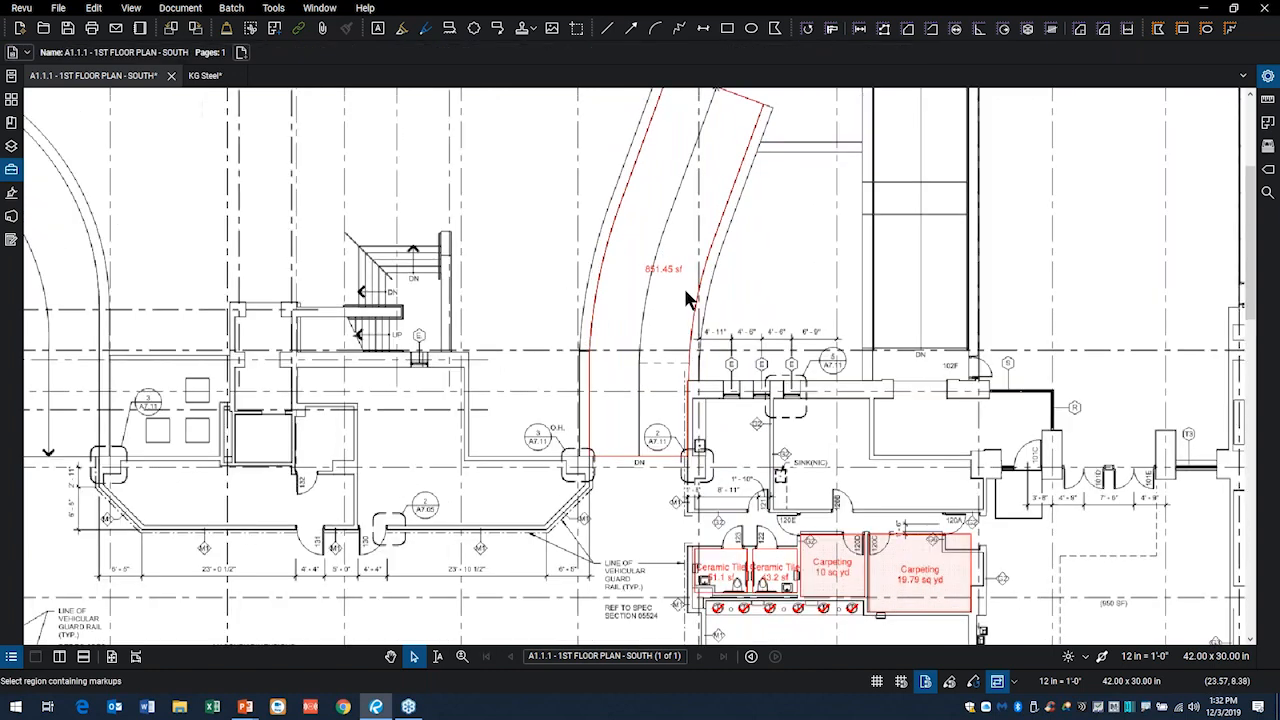
scroll(688, 298, up, 4)
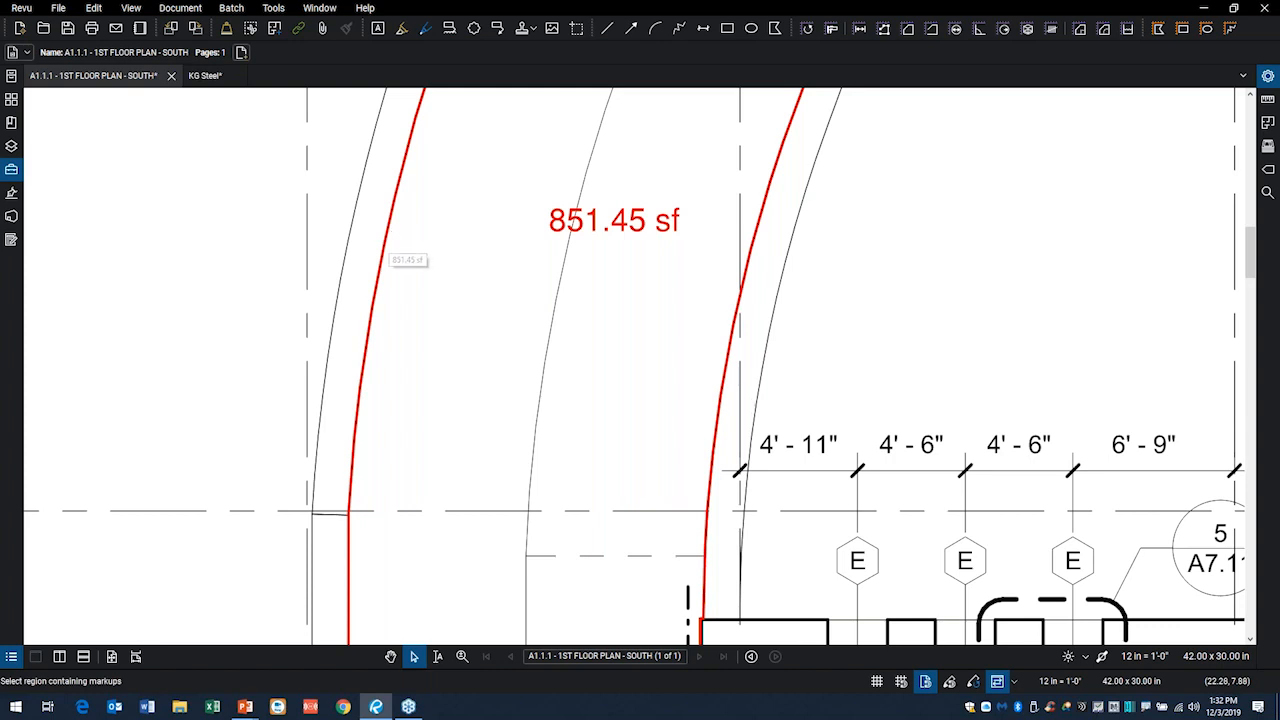
click(392, 240)
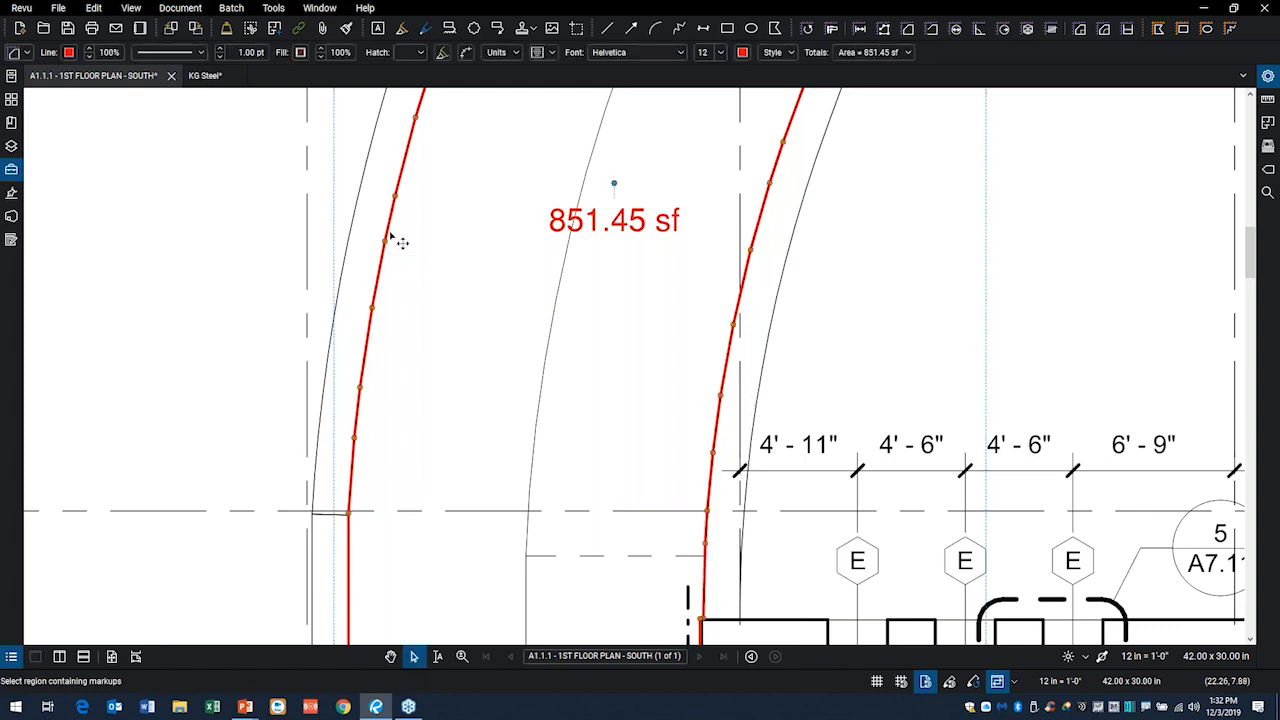
click(517, 52)
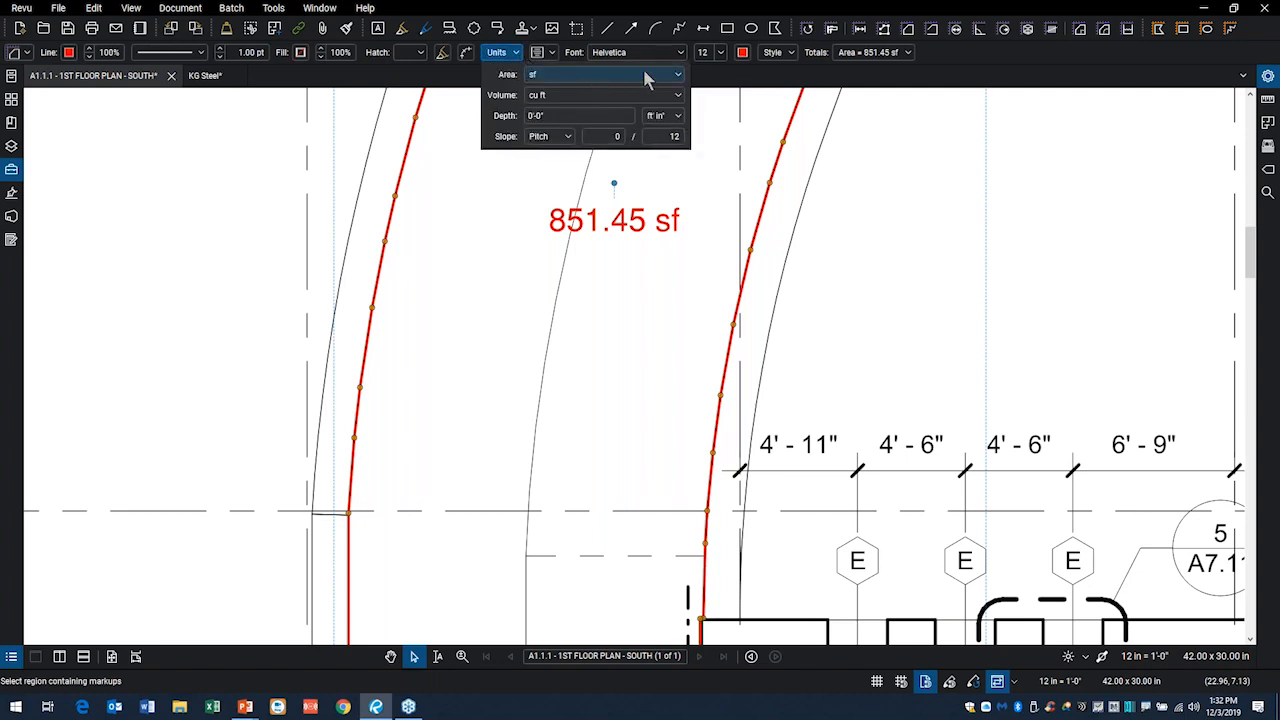
click(678, 76)
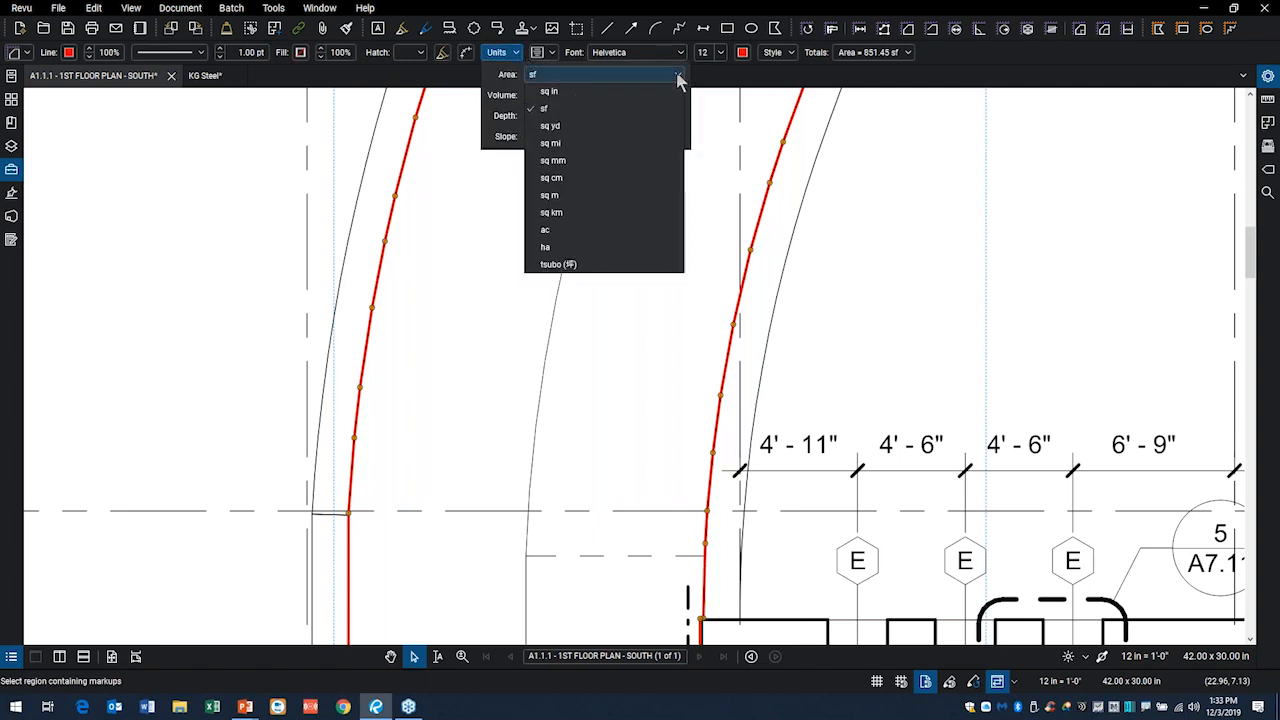
click(552, 126)
click(451, 271)
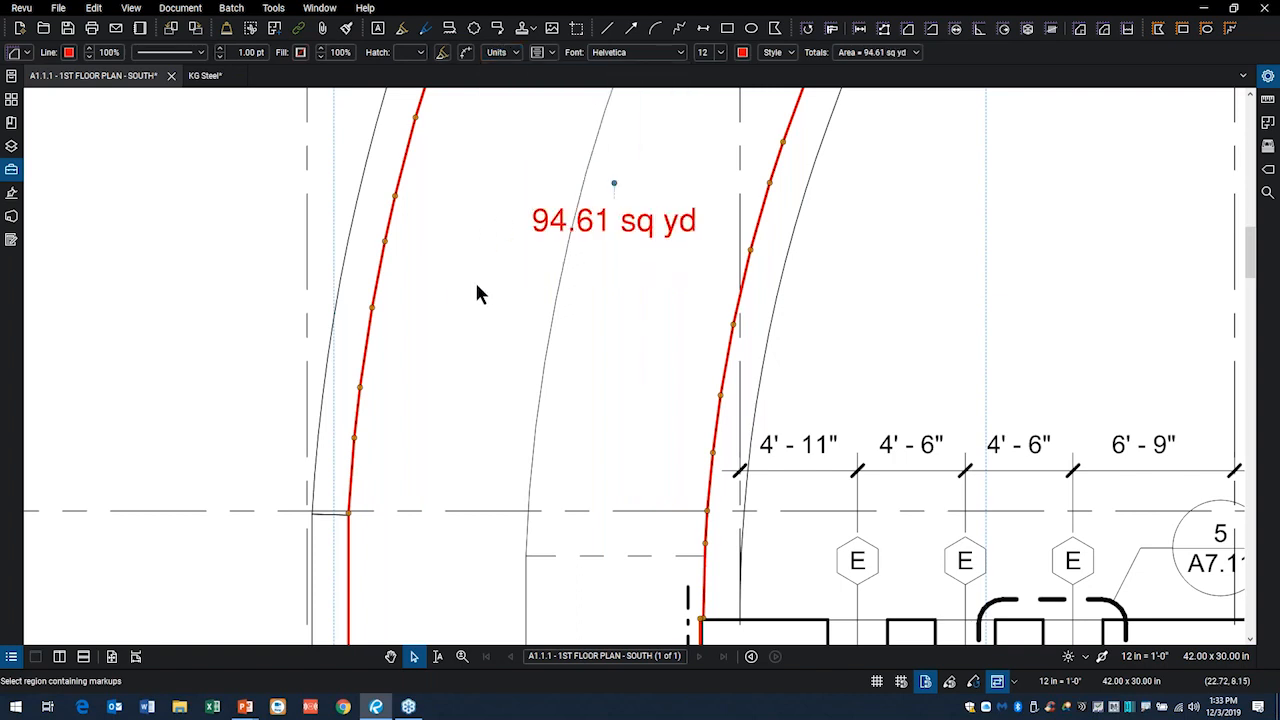
scroll(473, 279, down, 2)
click(301, 278)
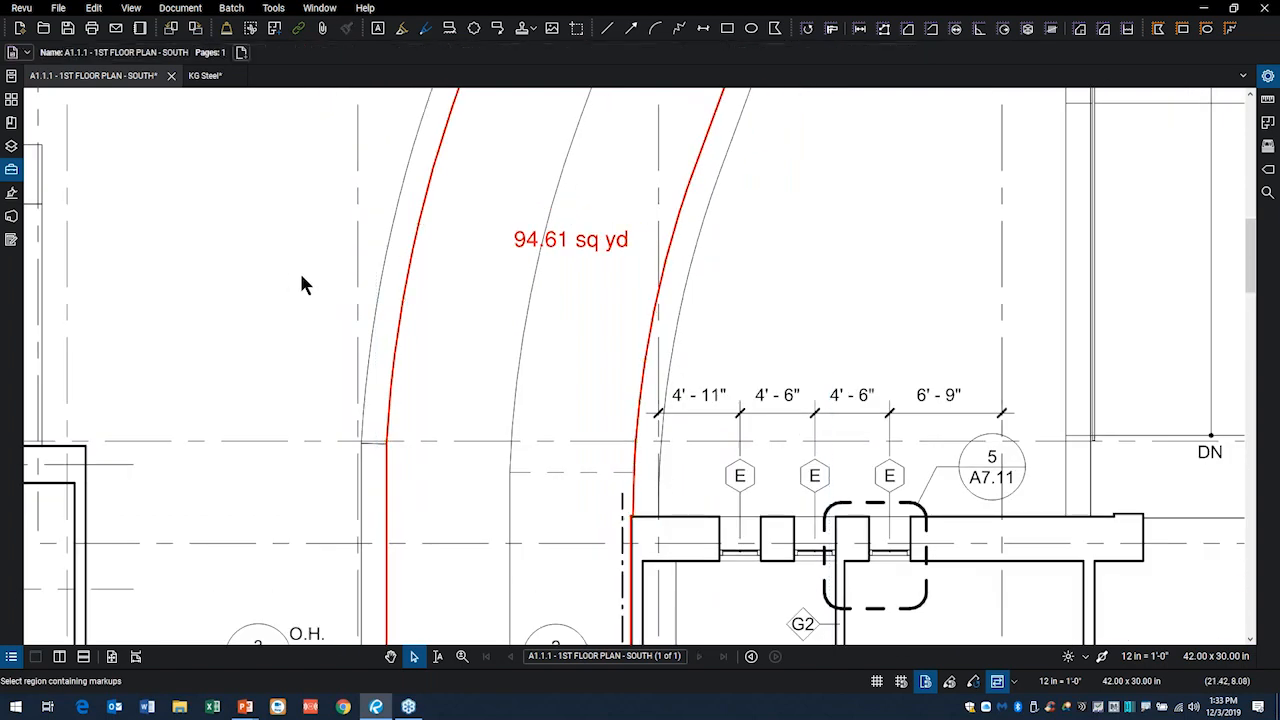
- Switch to the PowerPoint slide show, review the Quantity Takeoff Improvements slide, and return to the floor plan in Revu
scroll(346, 305, down, 1)
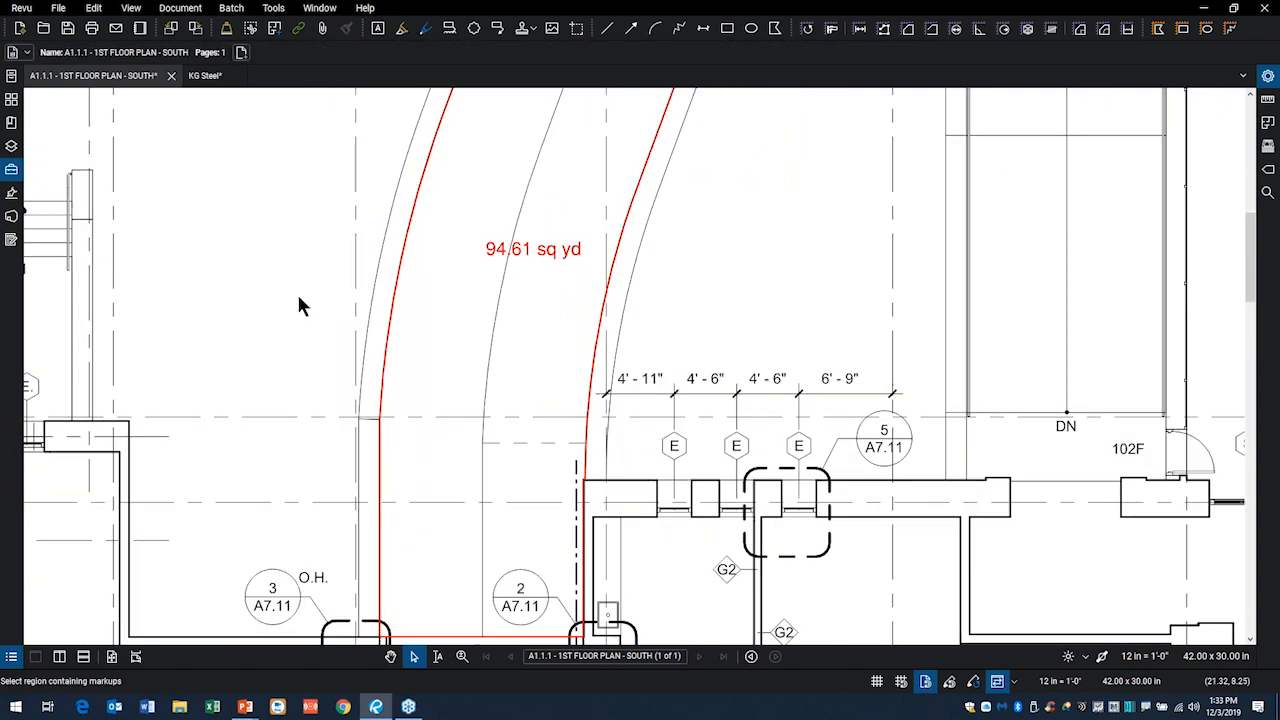
scroll(298, 295, down, 3)
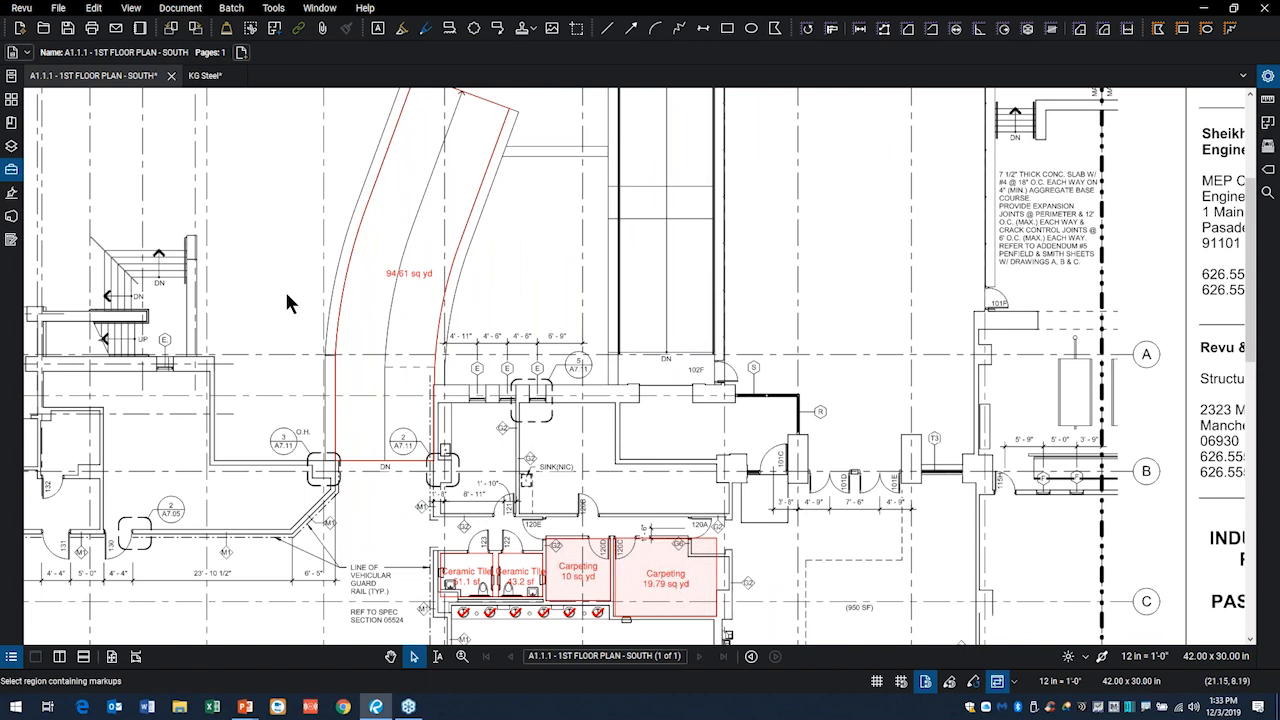
drag(277, 303, 412, 320)
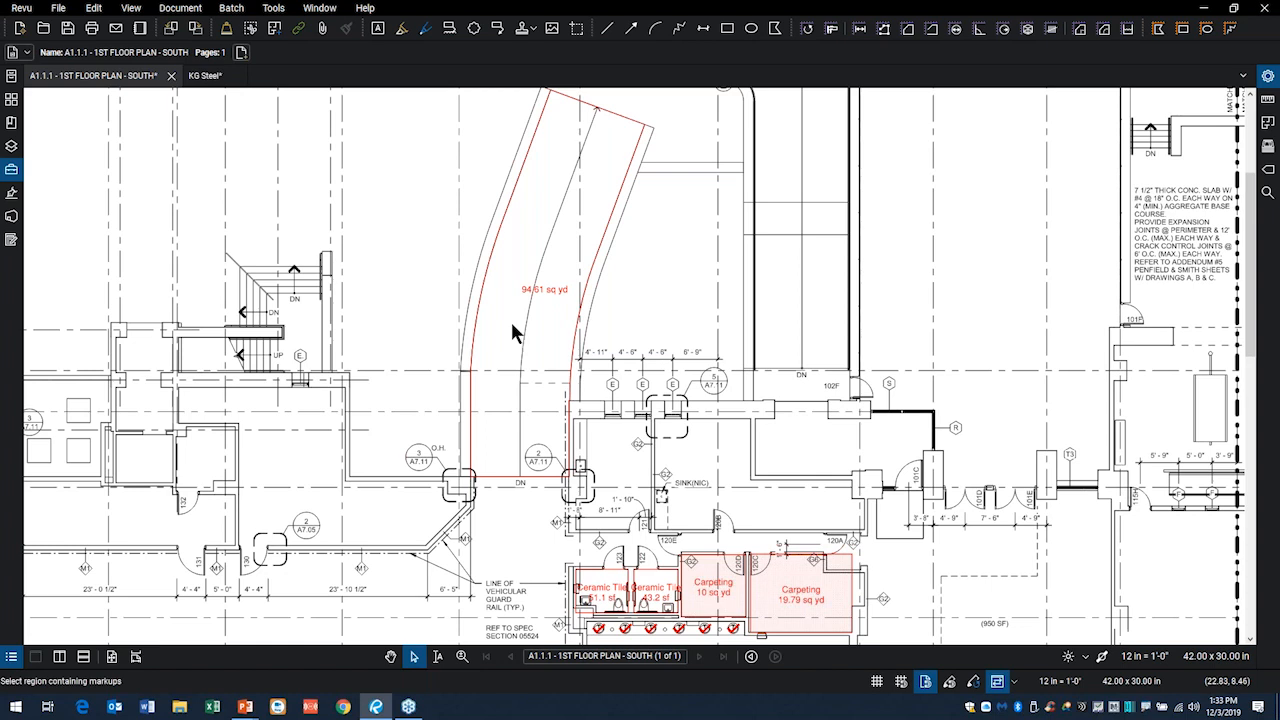
scroll(510, 320, down, 5)
drag(492, 350, 605, 301)
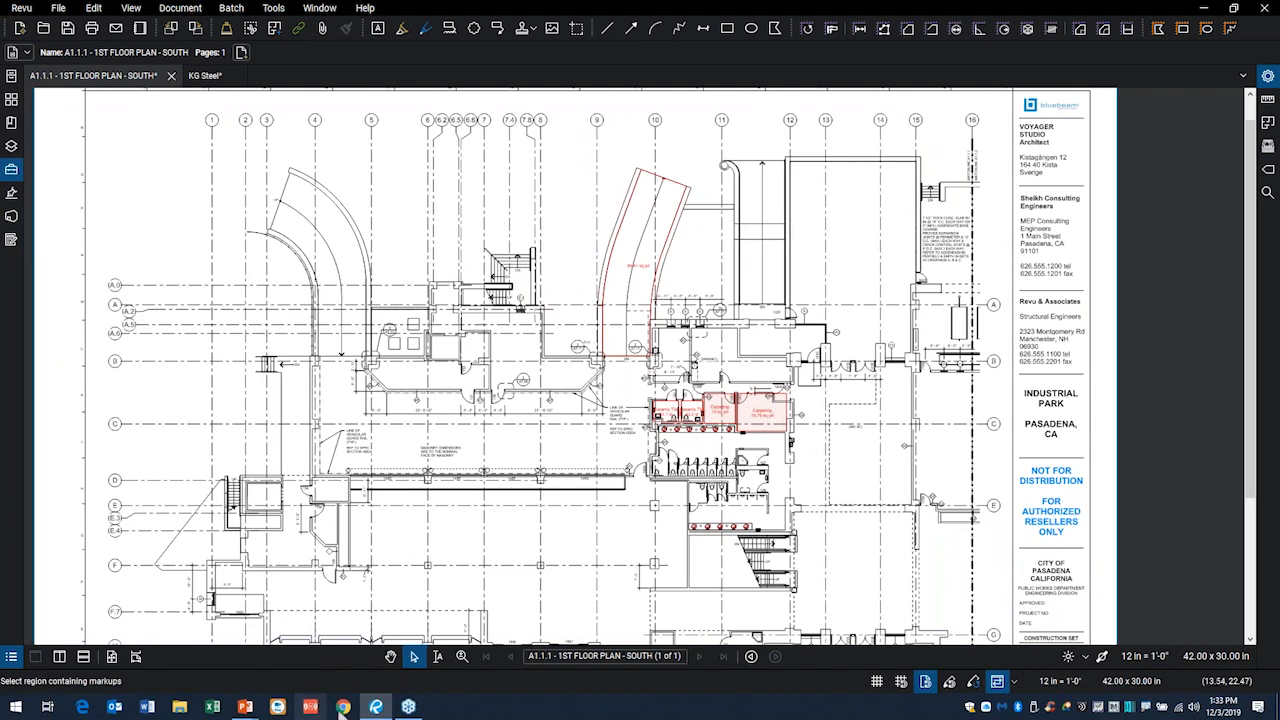
key(alt+Tab)
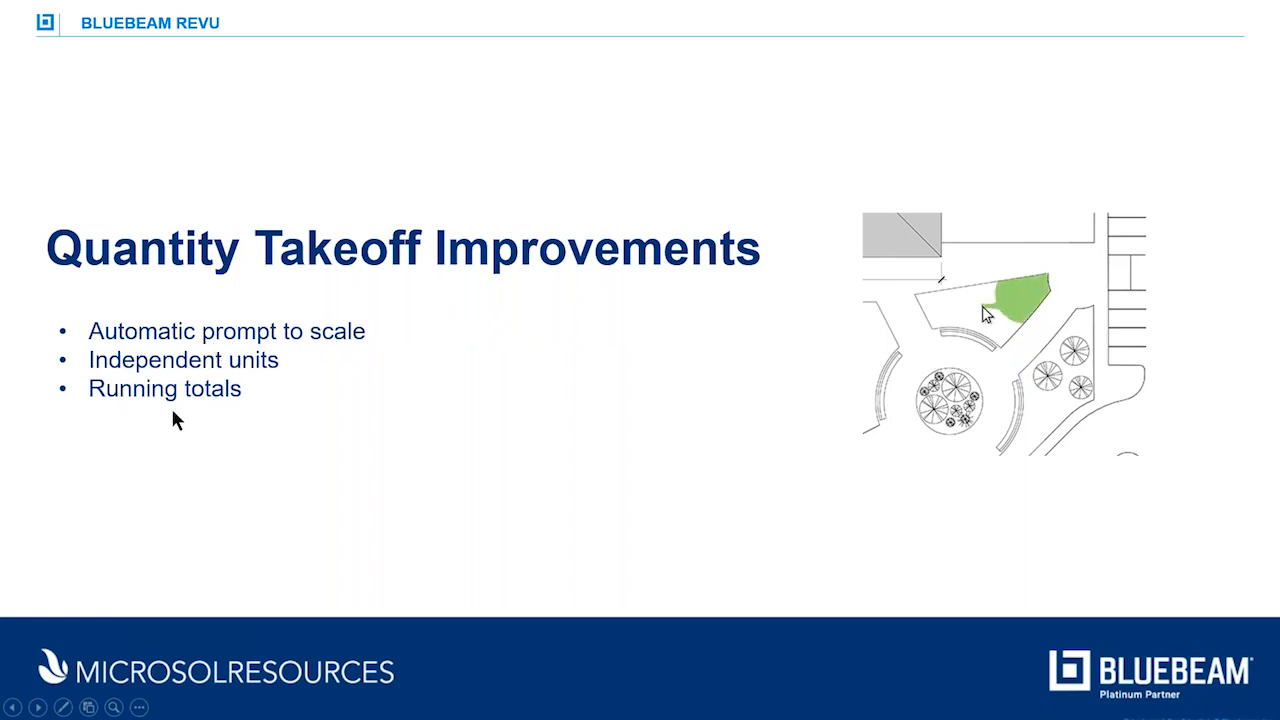
click(267, 422)
key(alt+Tab)
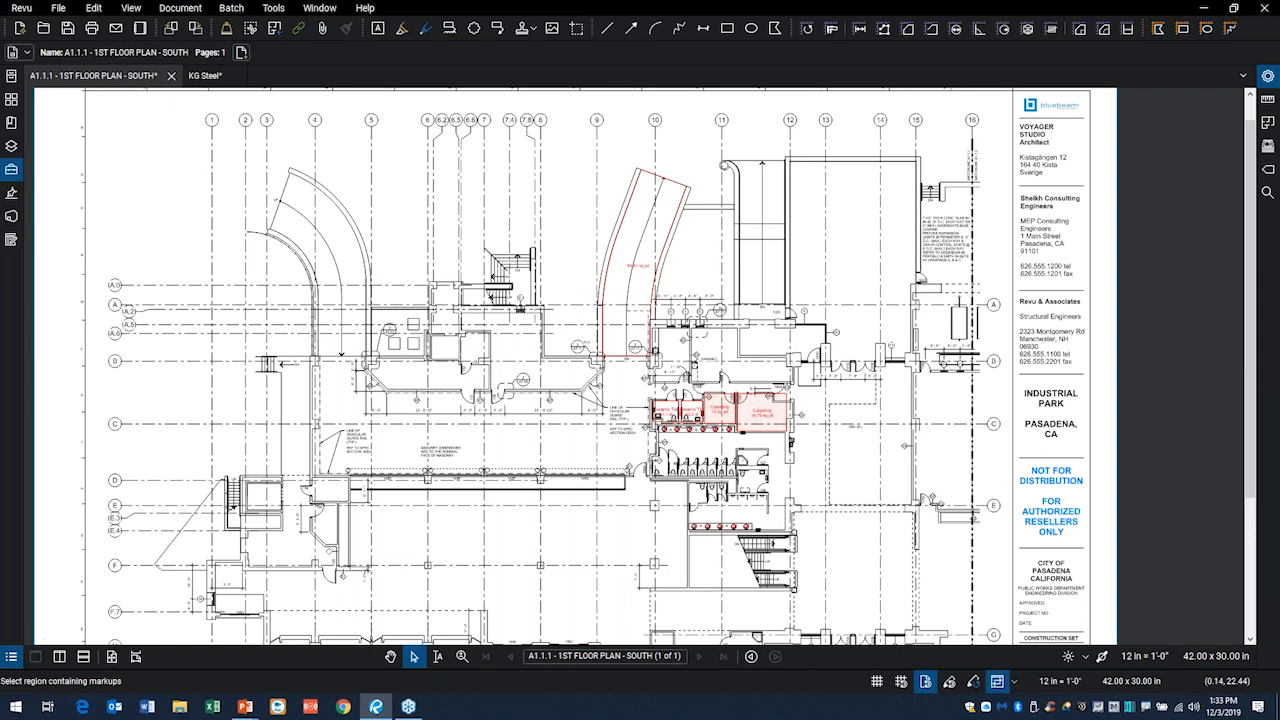
- Show the Markups List, widen the Total Prject Cost column, and reverse the Subject sort order and back to ascending
click(14, 657)
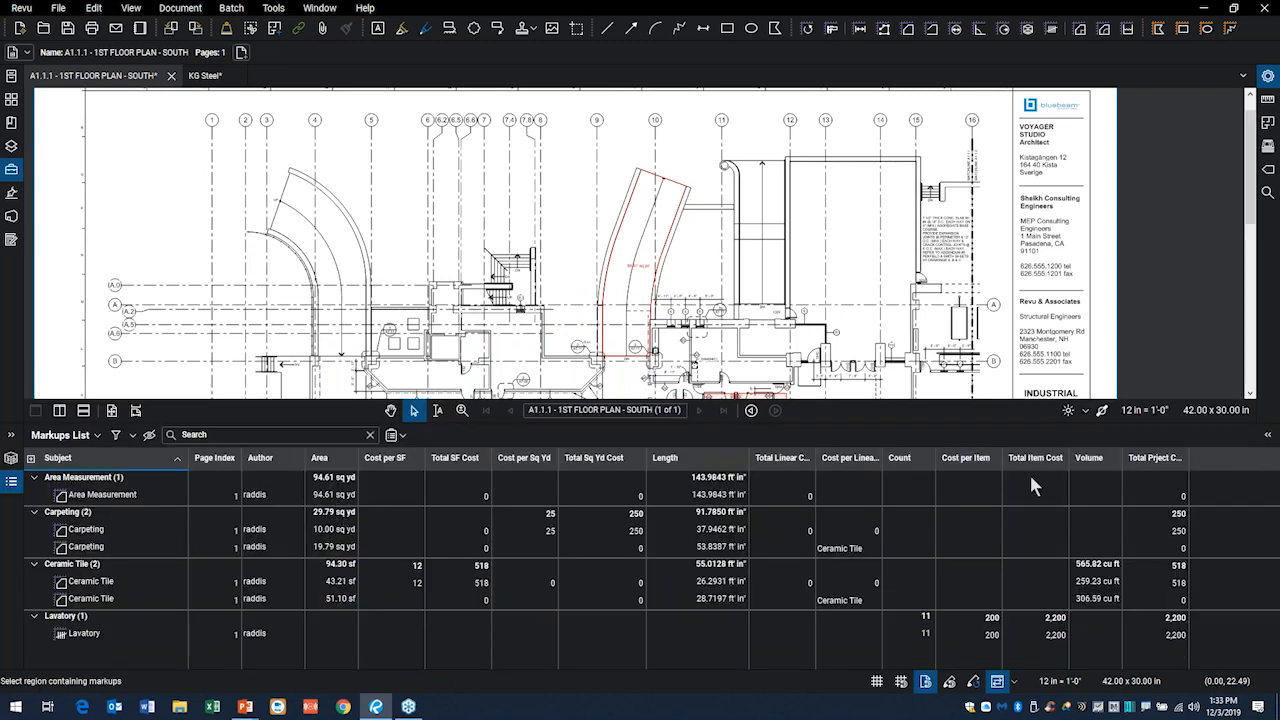
drag(1192, 462, 1220, 462)
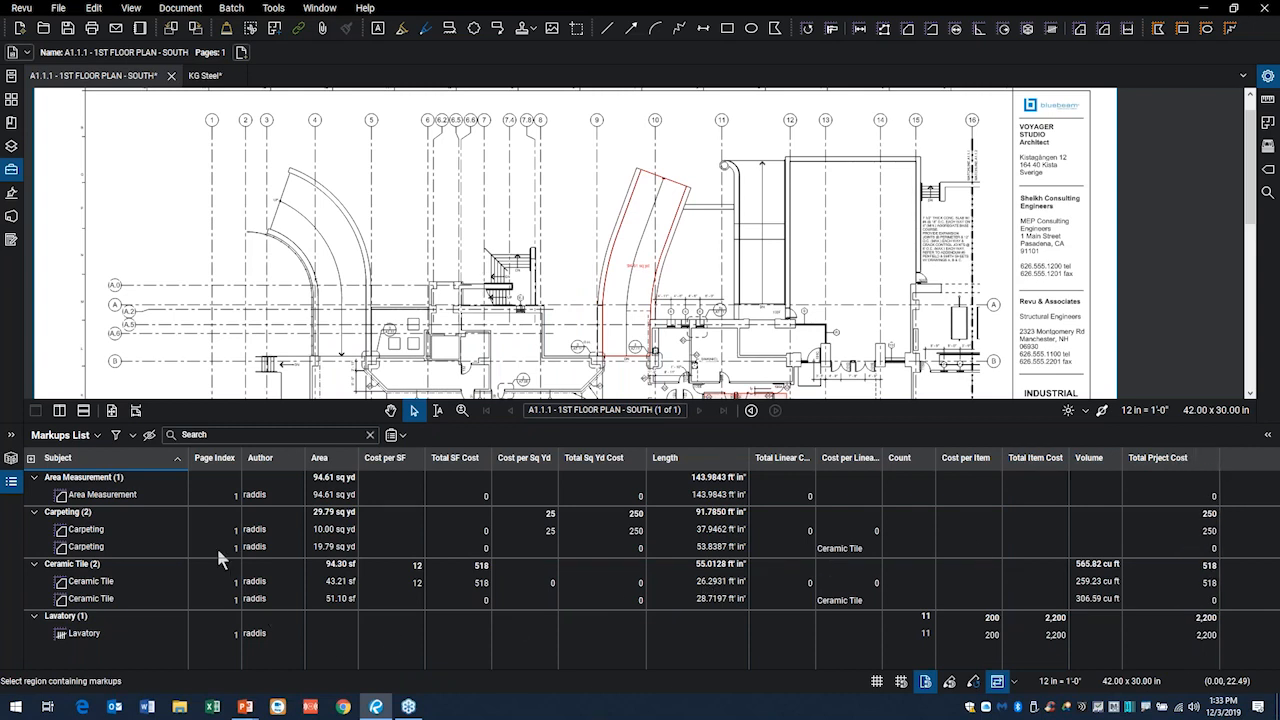
click(58, 460)
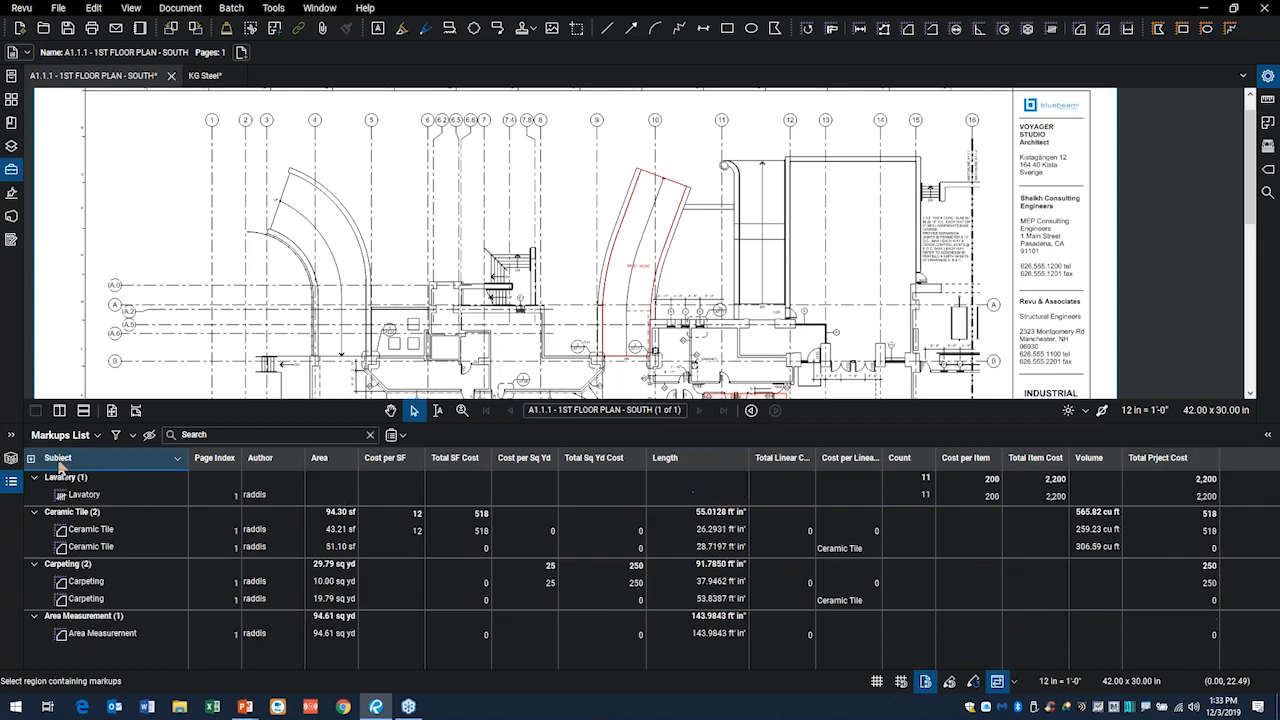
click(58, 462)
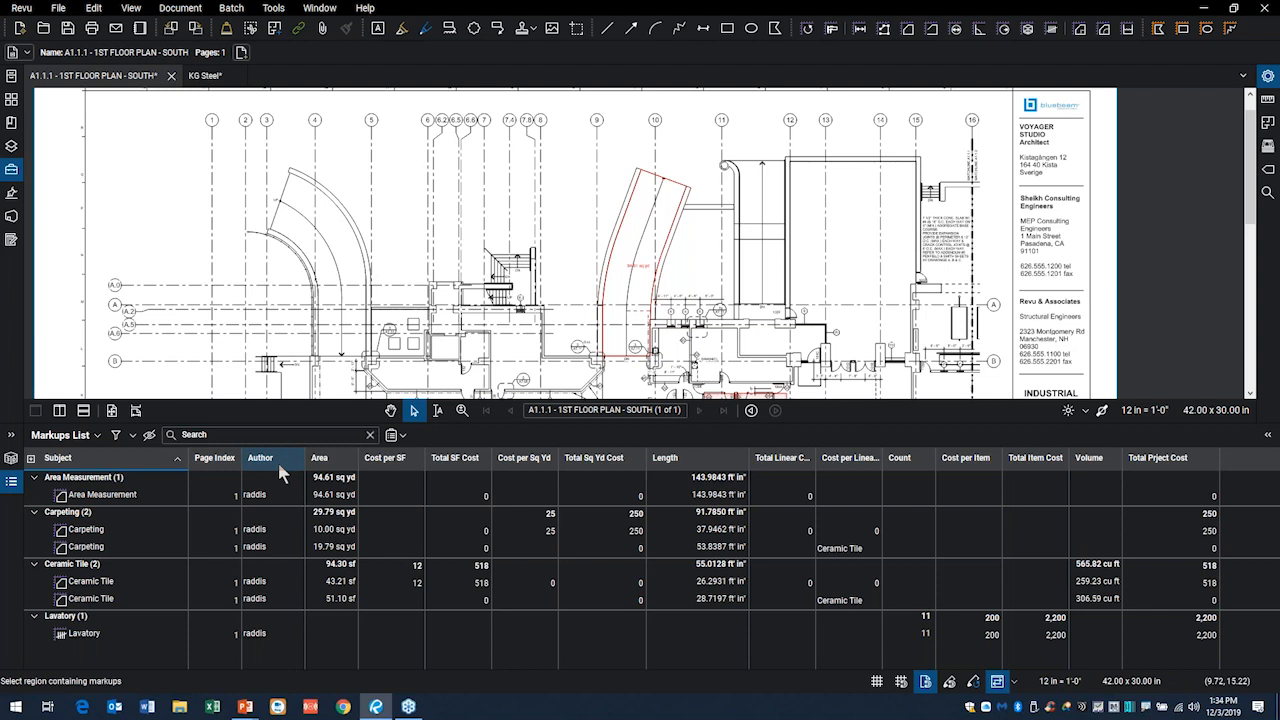
- Point out the Page Index and Author columns with a temporary pen circle and clear it
key(ctrl+shift+s)
mouse_move(220, 428)
mouse_down()
mouse_move(160, 544)
mouse_move(300, 650)
mouse_move(285, 470)
mouse_move(226, 414)
mouse_up()
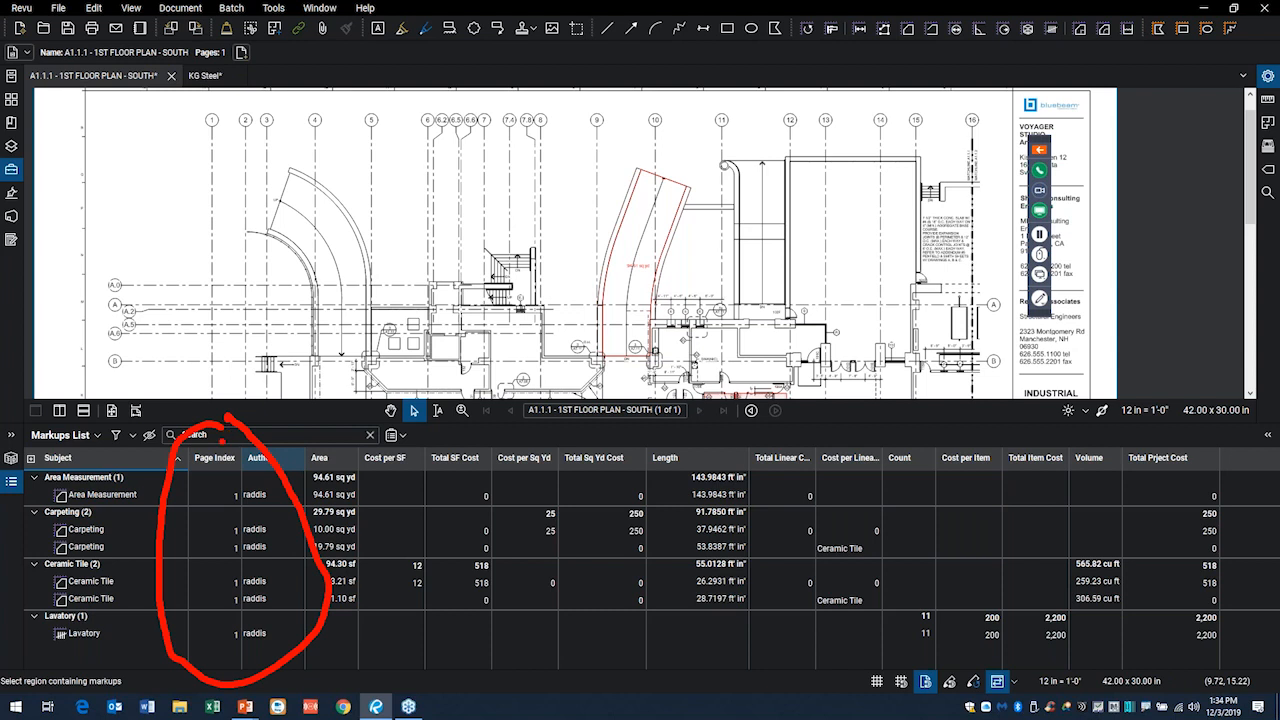
key(Escape)
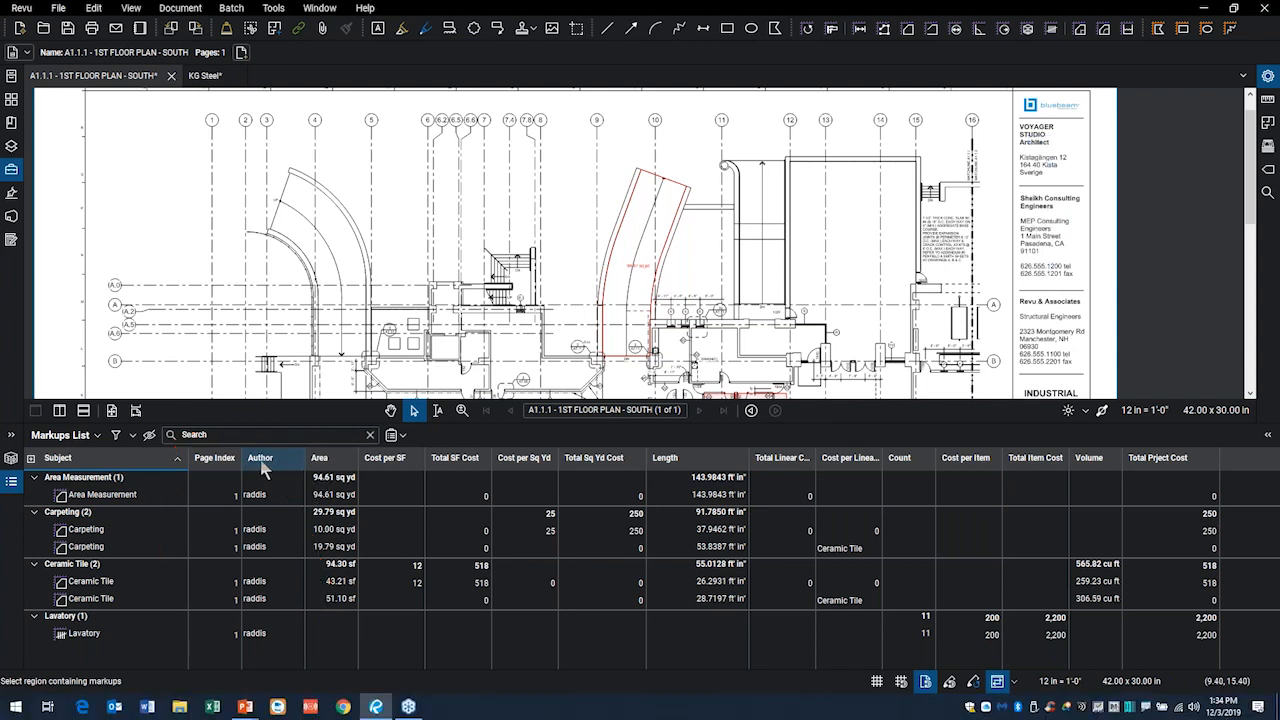
- Group the markups by Author, circle the project cost total and Author column temporarily, clear the circles, and regroup by Subject
click(261, 458)
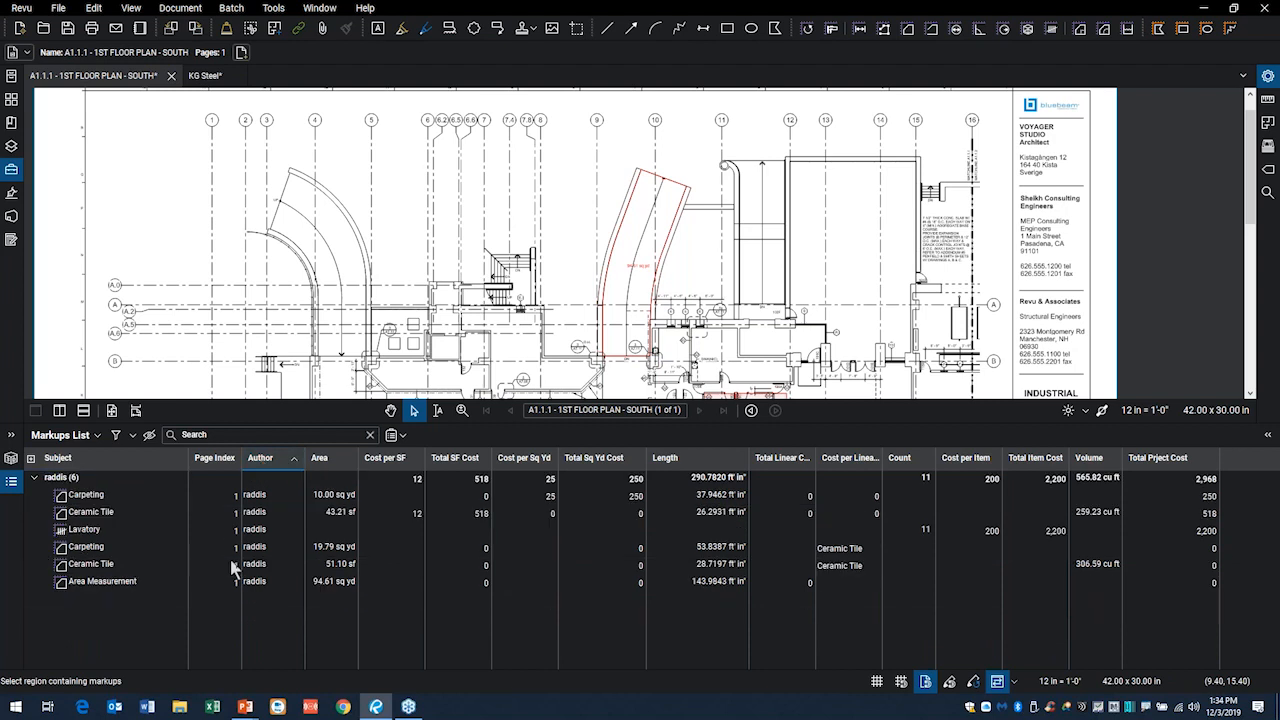
click(1238, 484)
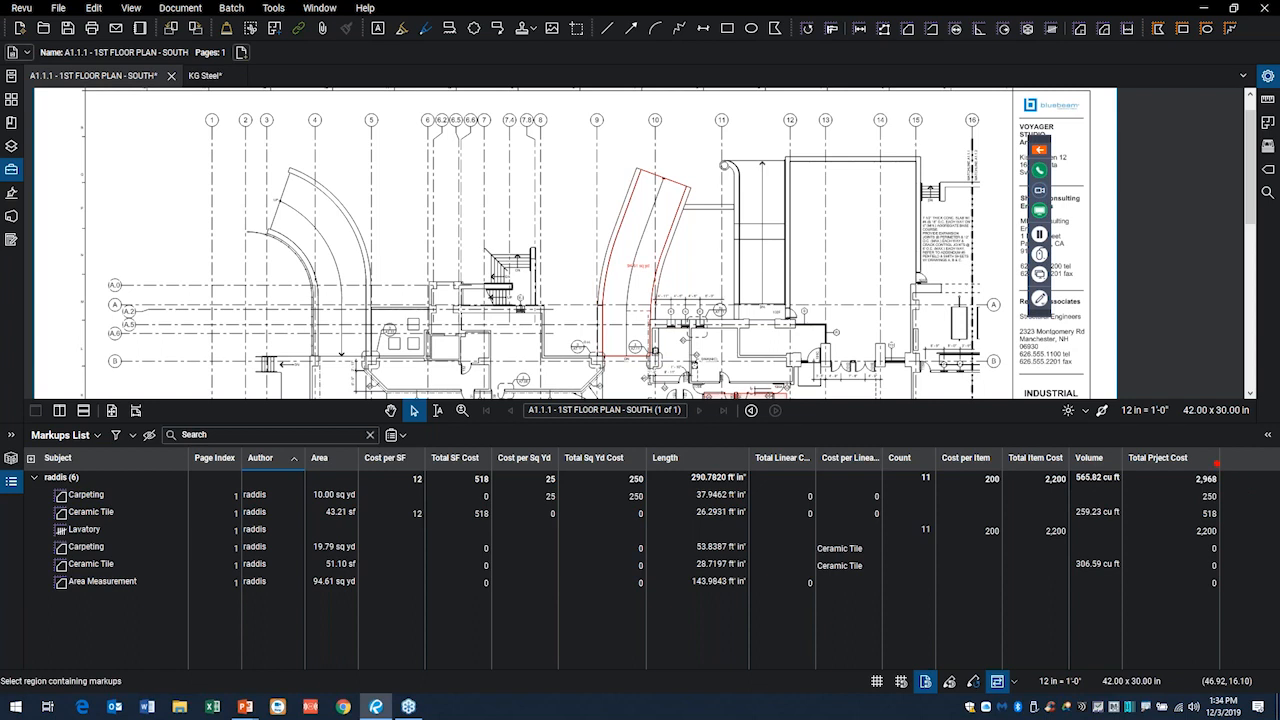
mouse_move(1215, 470)
mouse_down()
mouse_move(1172, 482)
mouse_move(1250, 512)
mouse_move(1225, 458)
mouse_up()
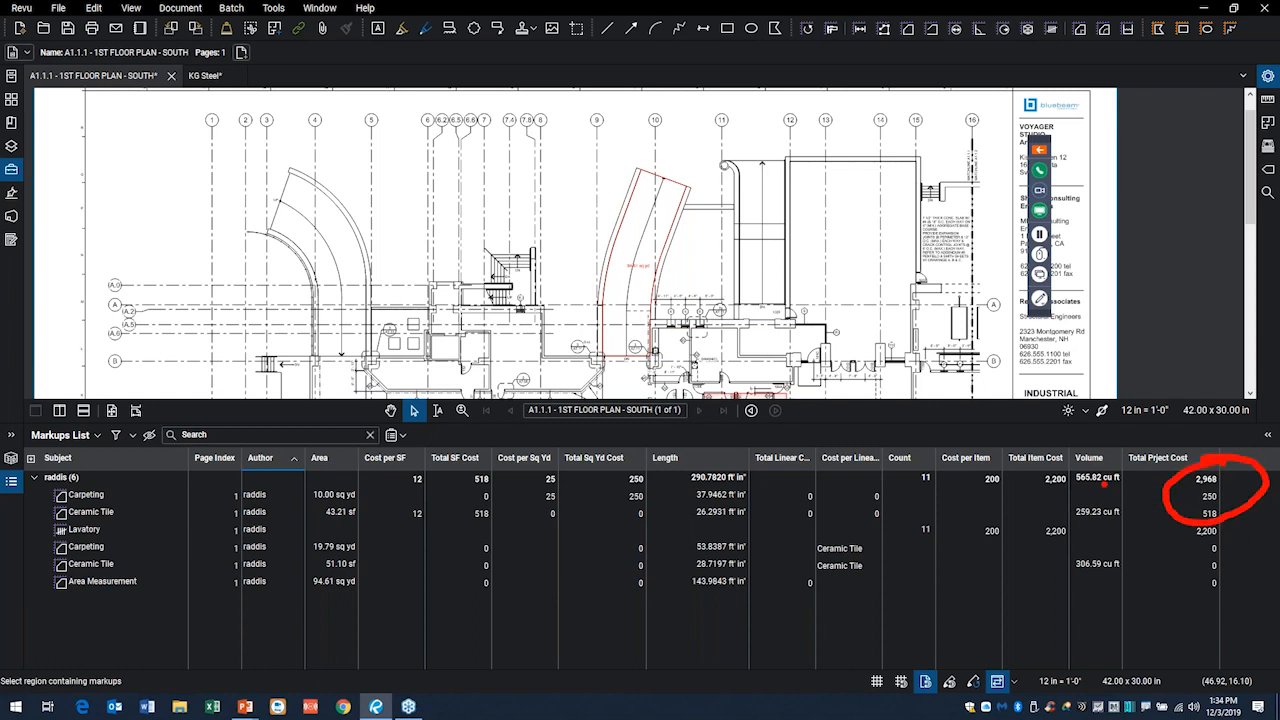
mouse_move(294, 460)
mouse_down()
mouse_move(197, 545)
mouse_move(300, 545)
mouse_move(292, 458)
mouse_up()
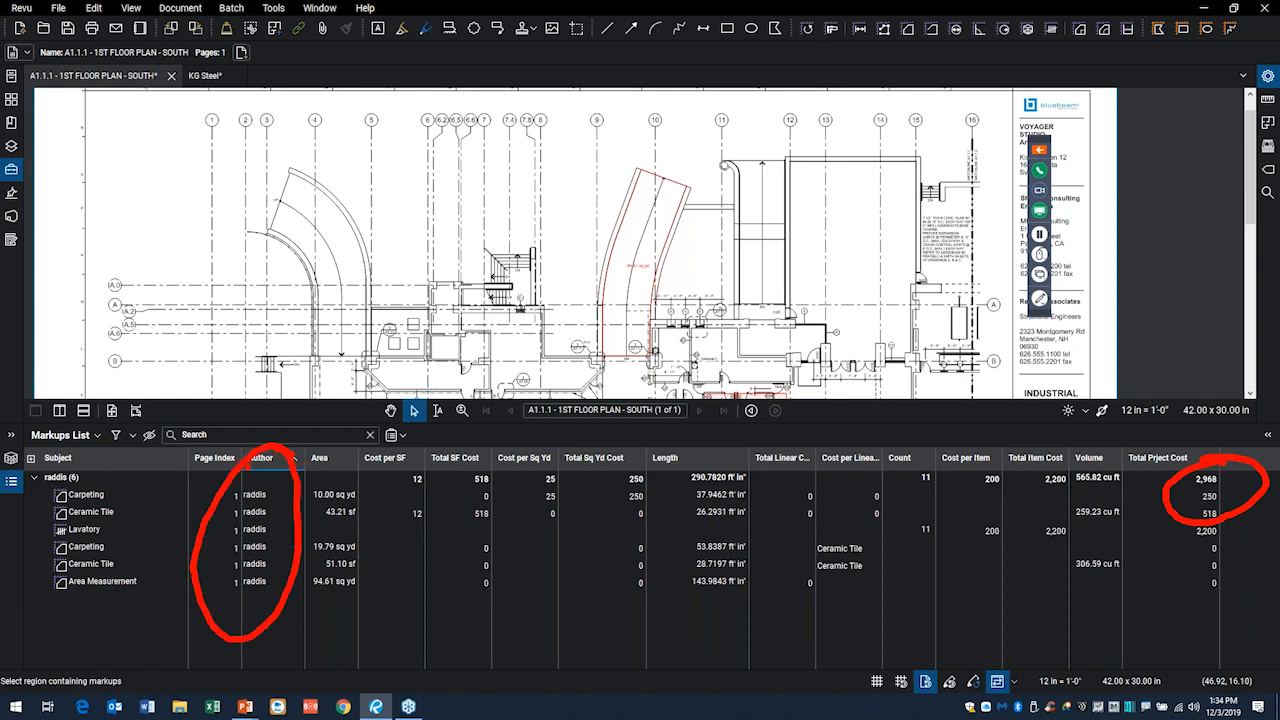
key(Escape)
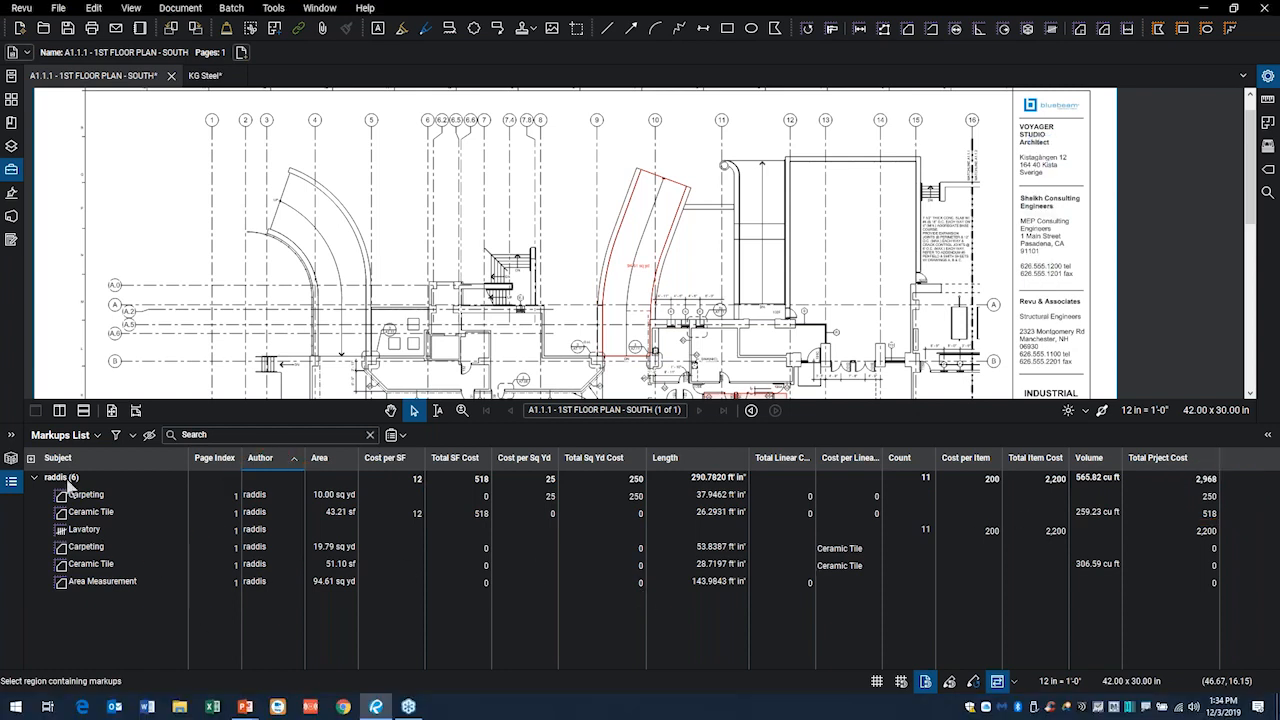
click(70, 458)
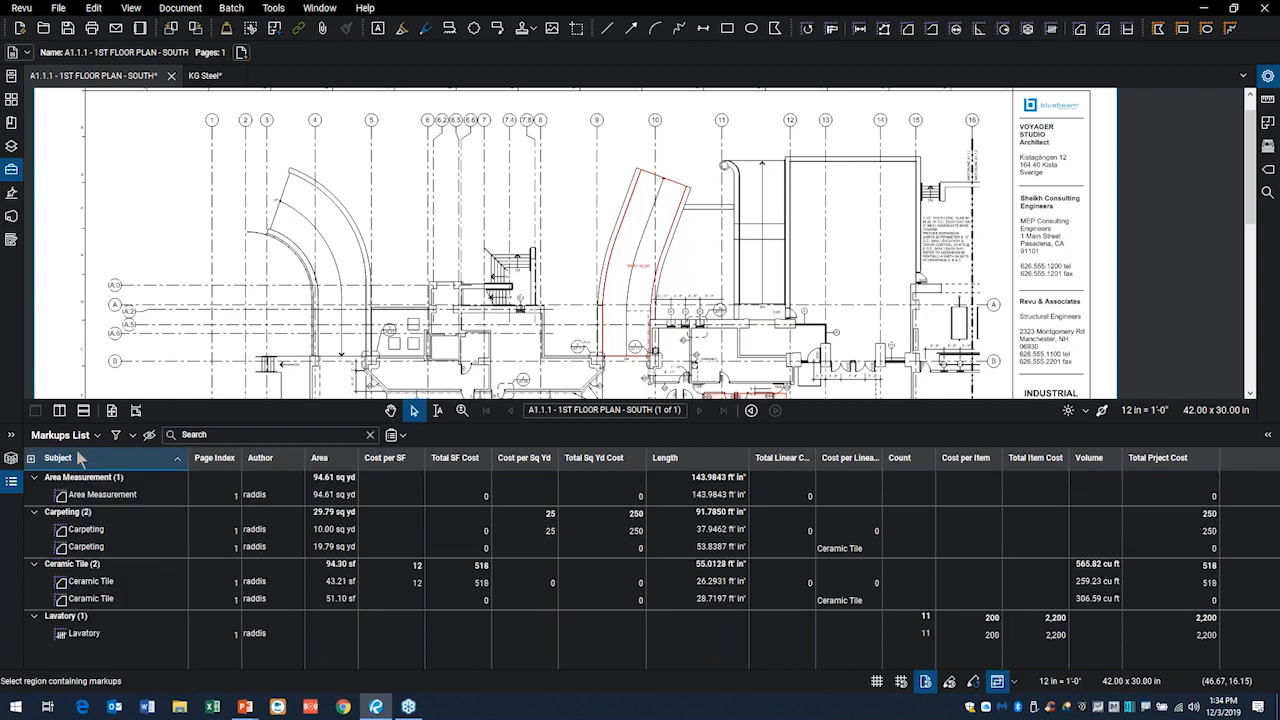
- Look at the markup summary export formats, hide the Markups List, and switch to the PowerPoint slide show
click(401, 437)
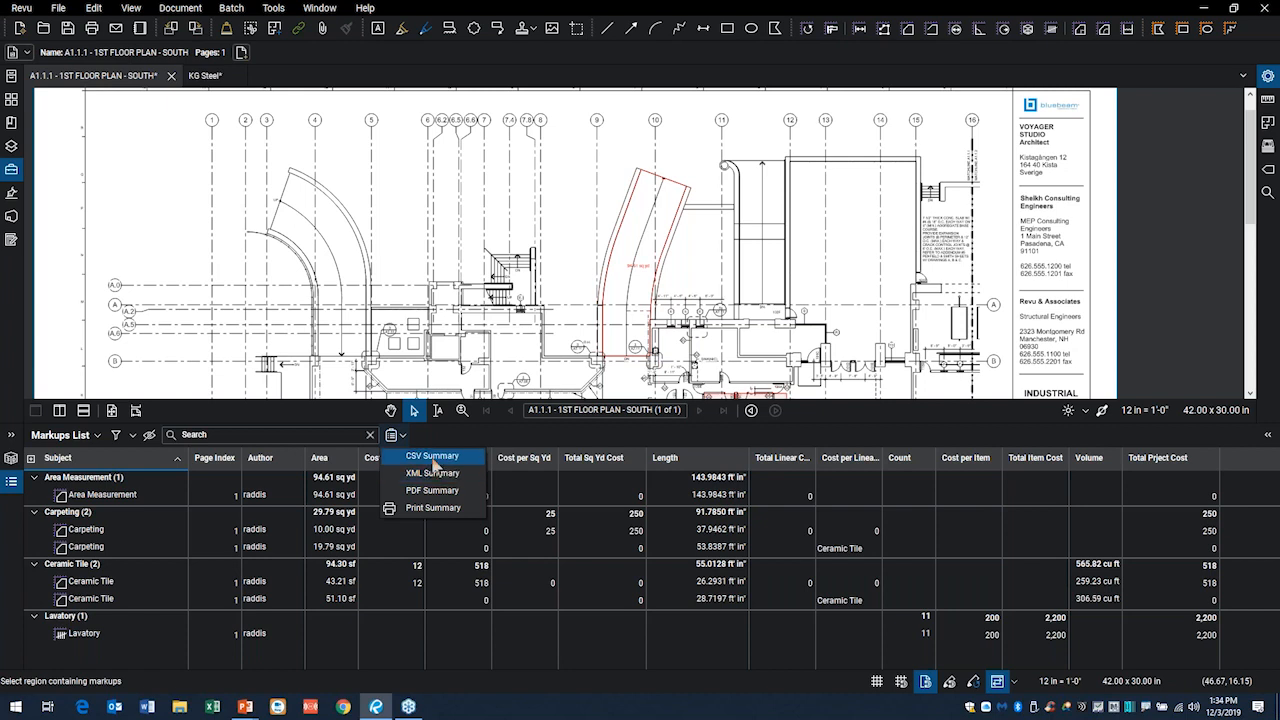
click(13, 484)
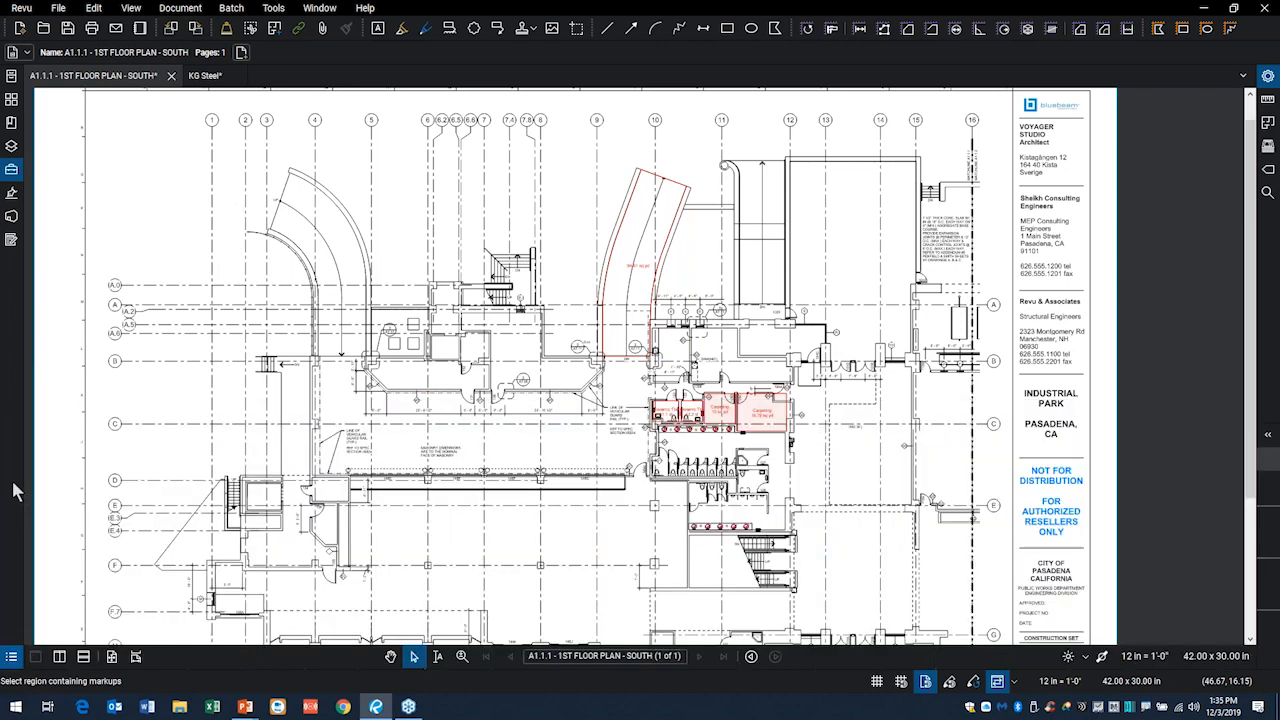
scroll(570, 483, down, 1)
drag(549, 465, 583, 424)
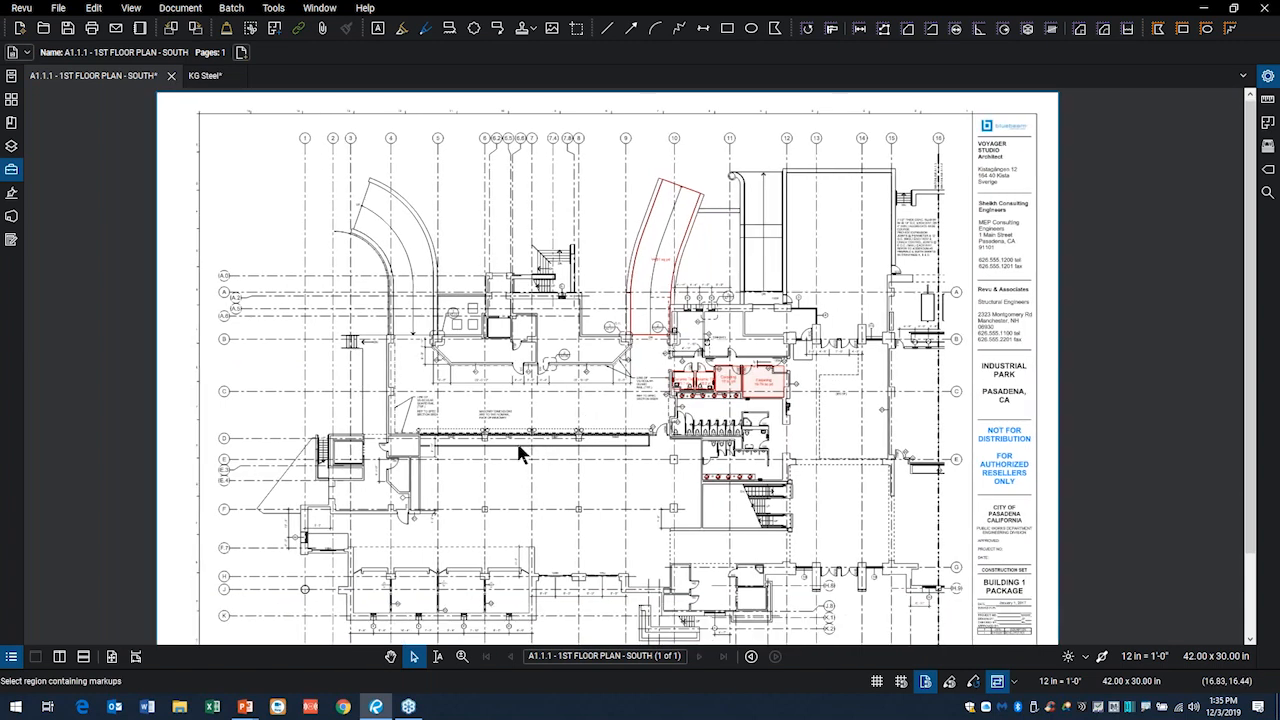
key(alt+Tab)
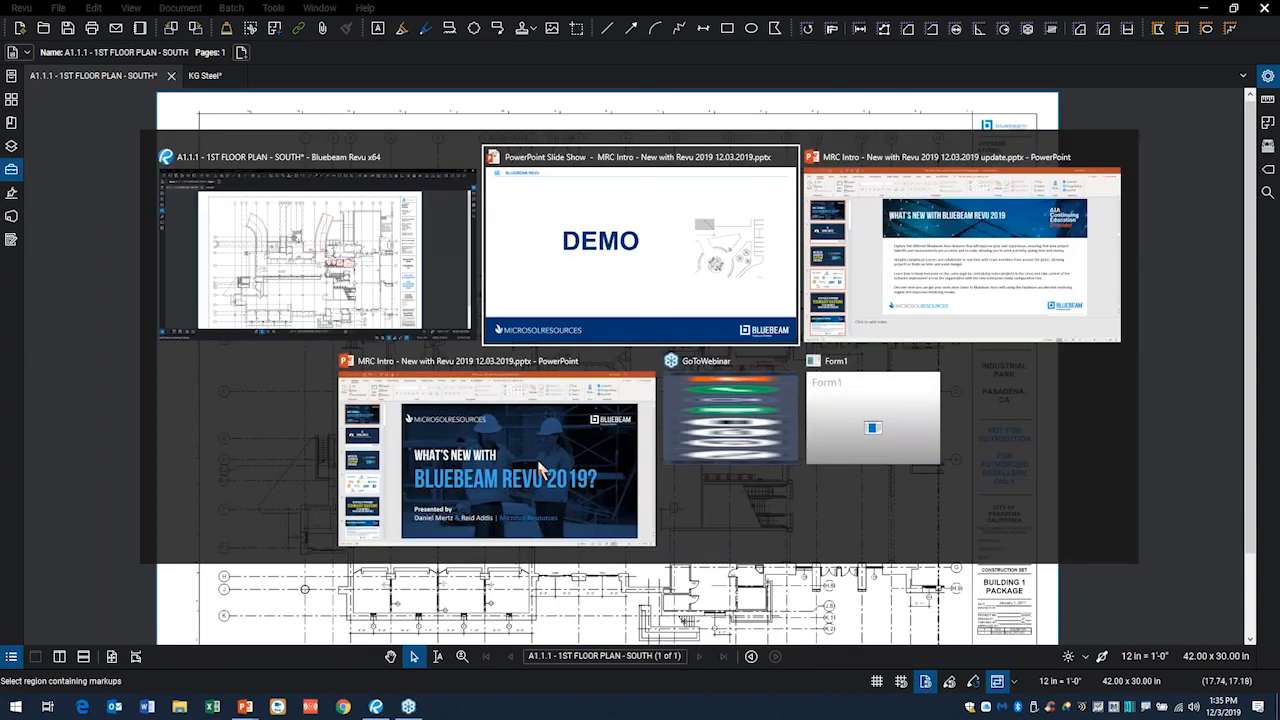
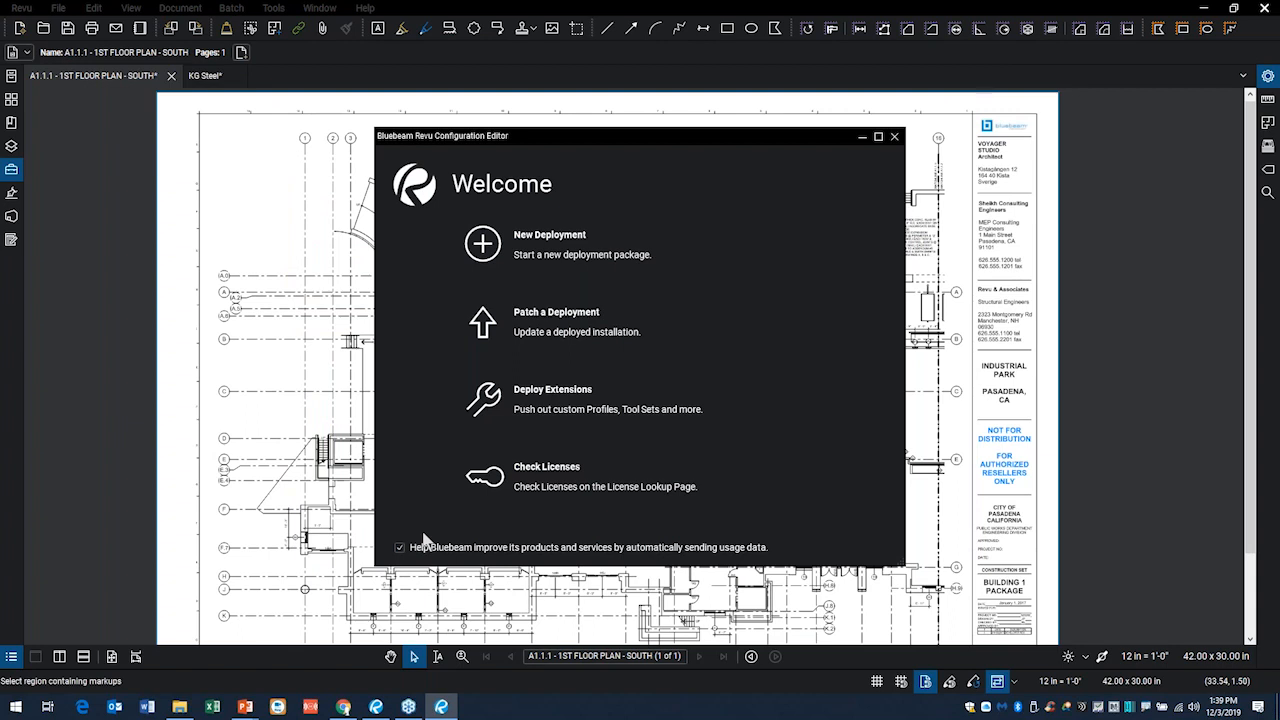
- Start a new deployment and select Bluebeam Revu x64 19.msi from the Bluebeam 2019 folder as its MSI file
click(572, 257)
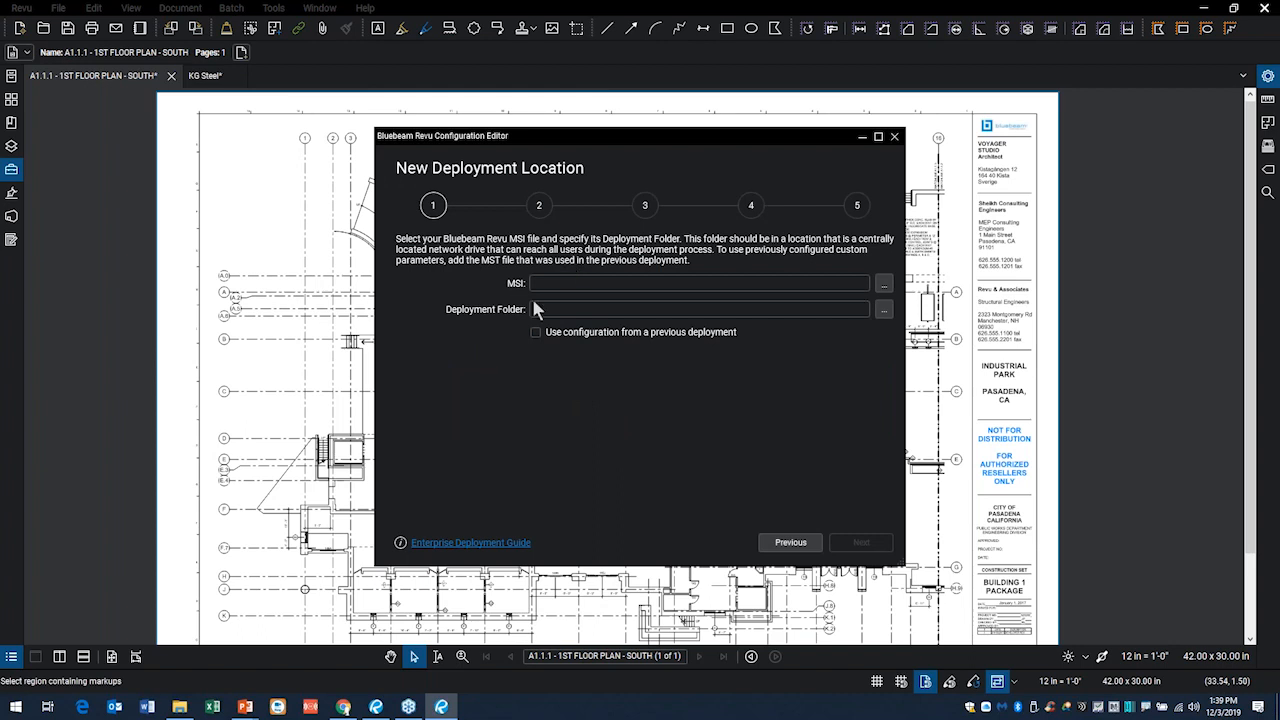
click(884, 286)
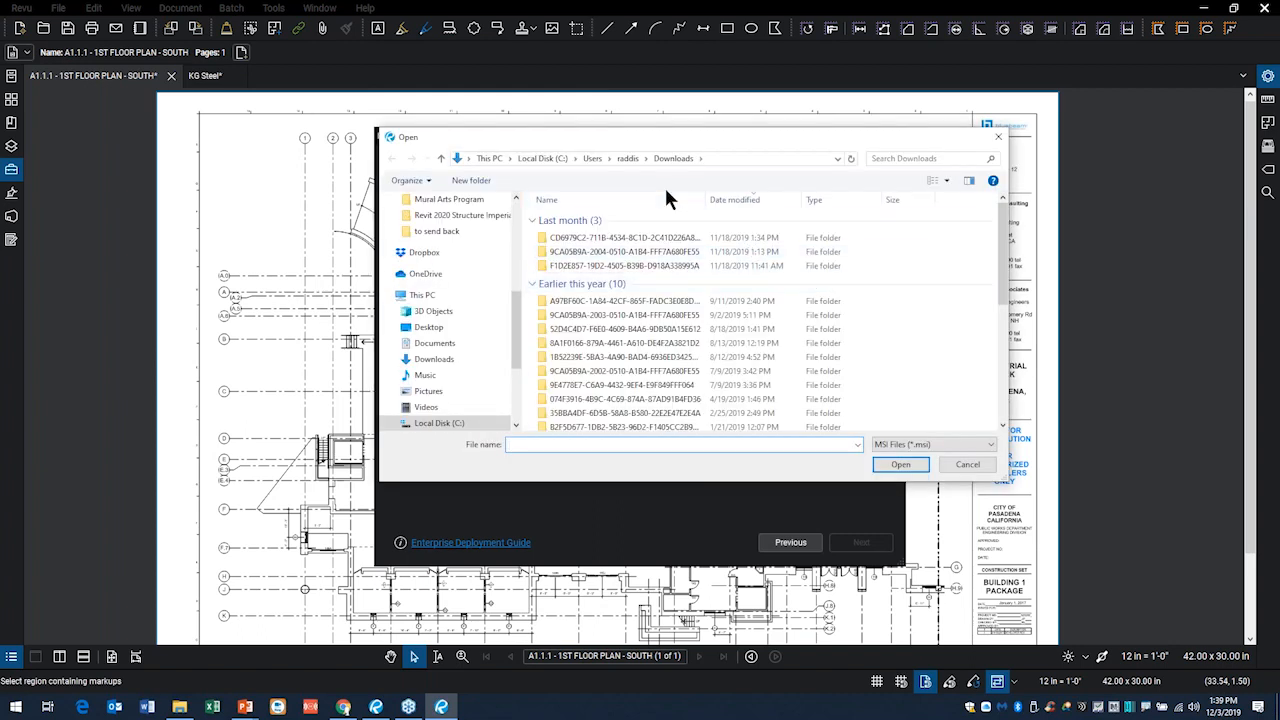
scroll(486, 223, up, 1)
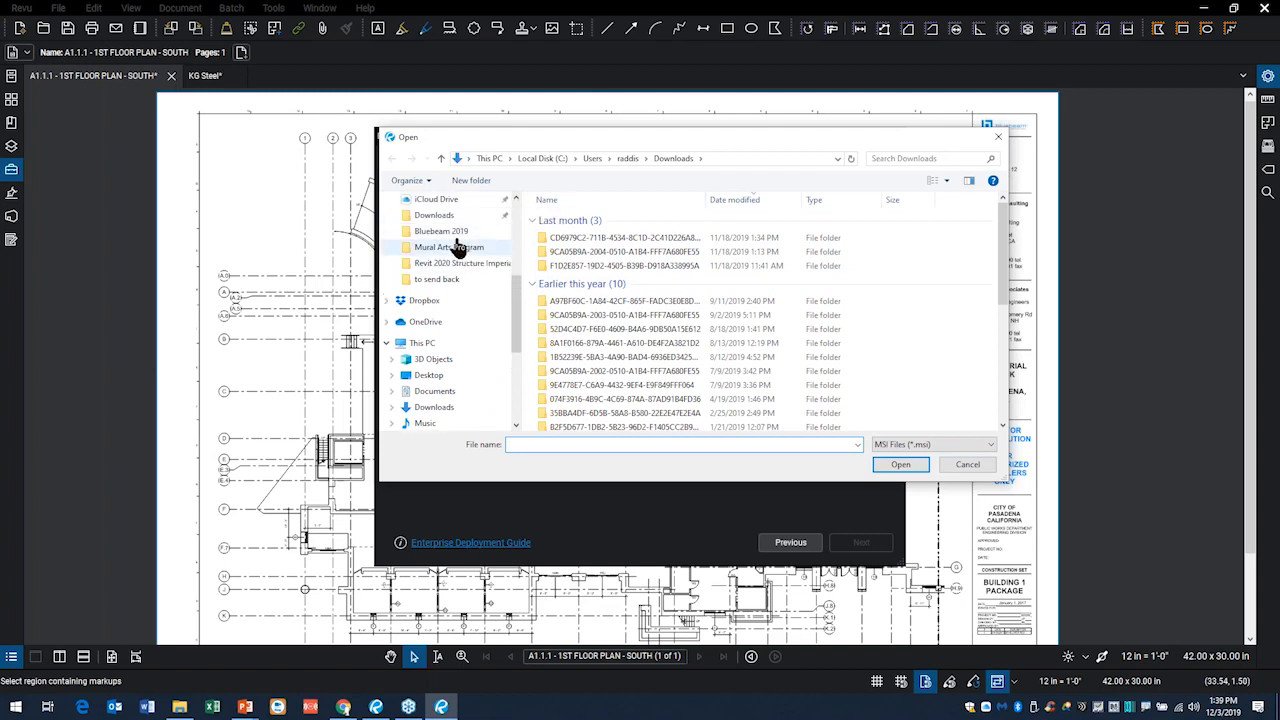
click(450, 233)
click(578, 219)
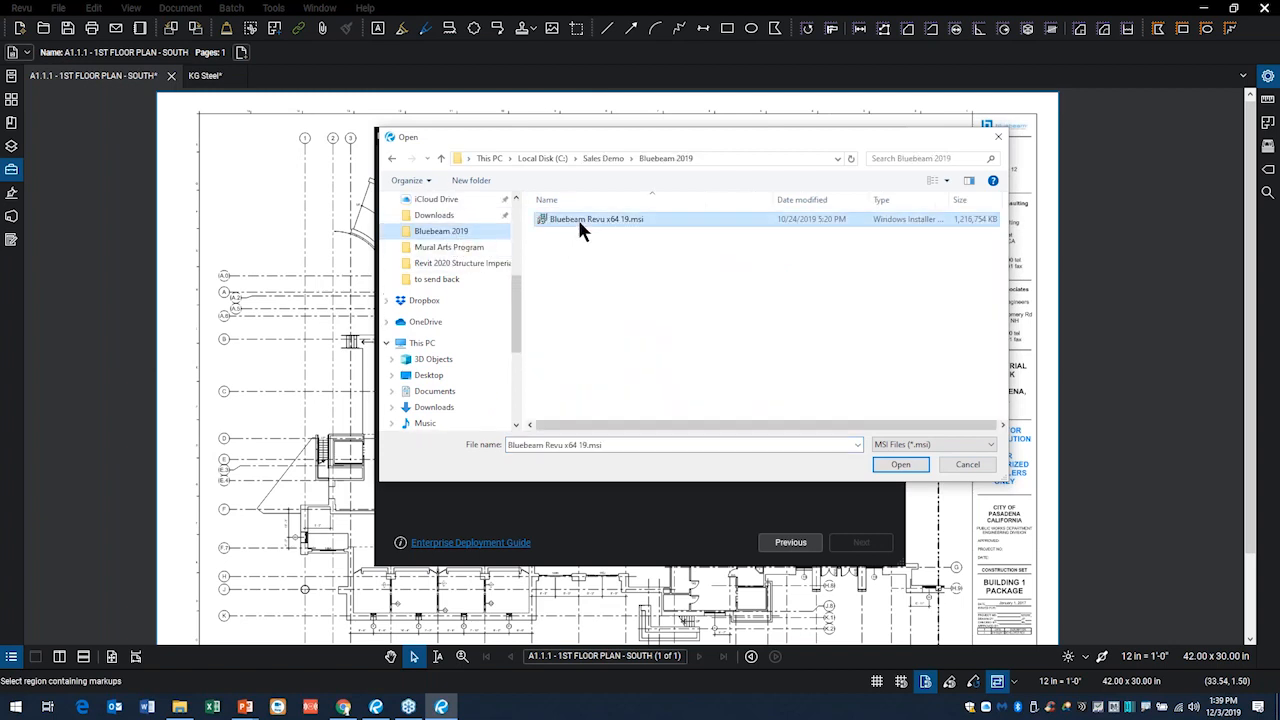
click(900, 466)
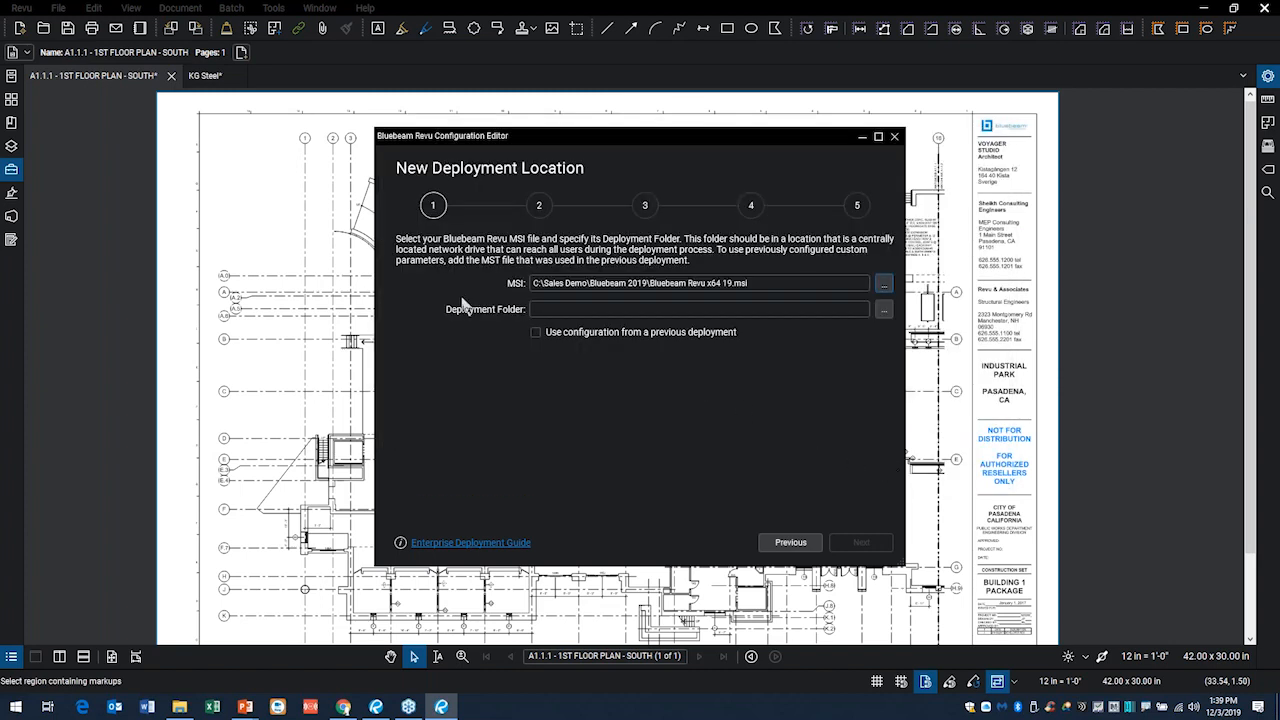
- Set the deployment folder to C:\Sales Demo\Bluebeam 2019
click(884, 311)
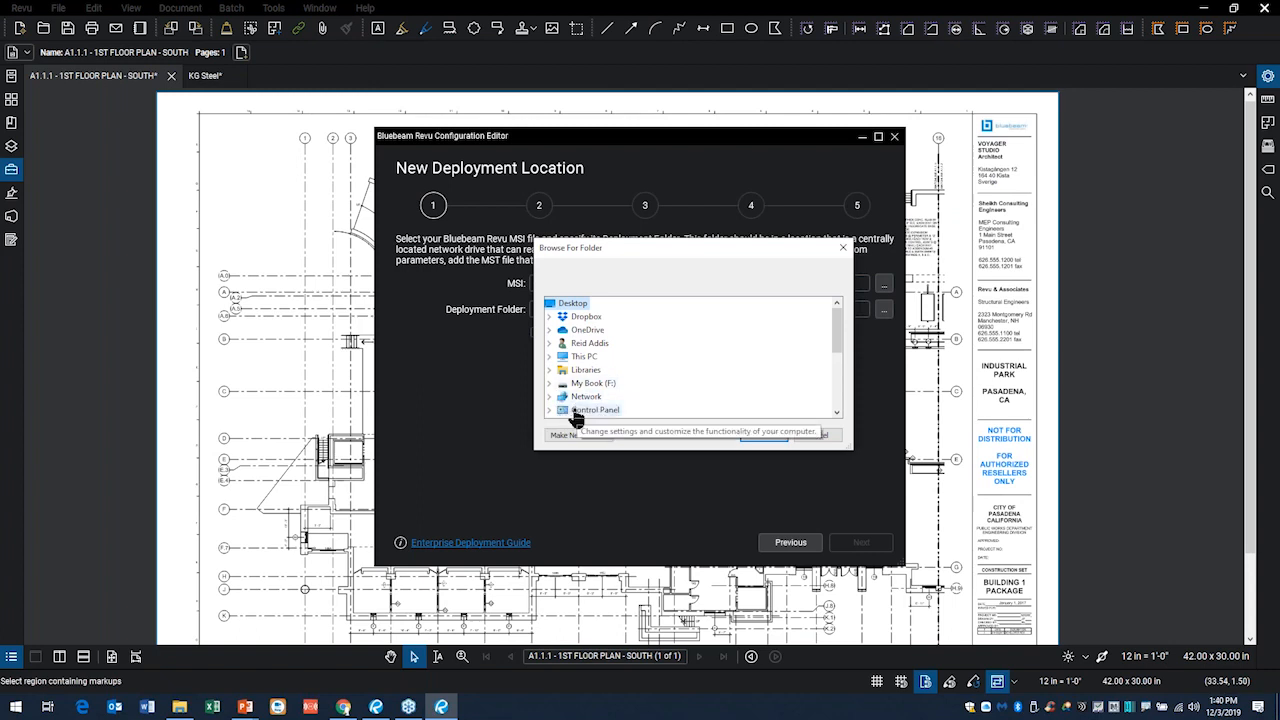
click(550, 358)
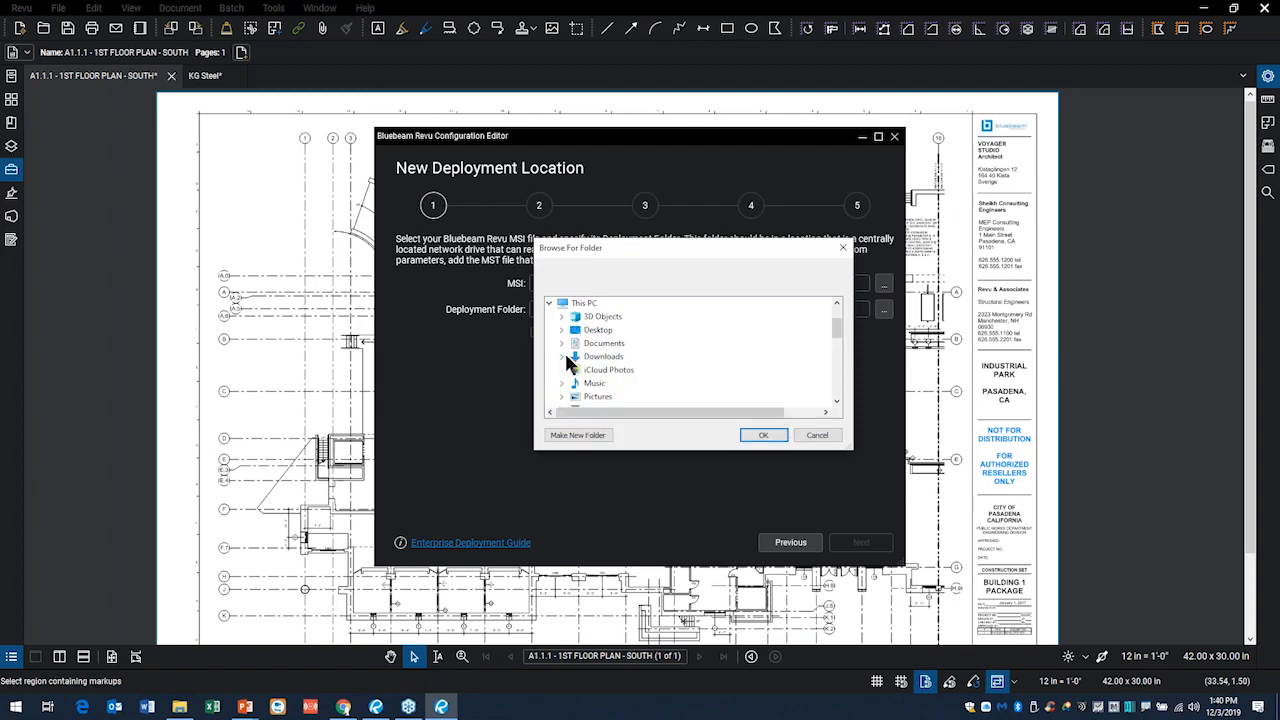
scroll(560, 362, down, 2)
click(562, 343)
scroll(677, 366, down, 3)
scroll(675, 357, down, 1)
scroll(672, 355, down, 1)
scroll(670, 360, down, 4)
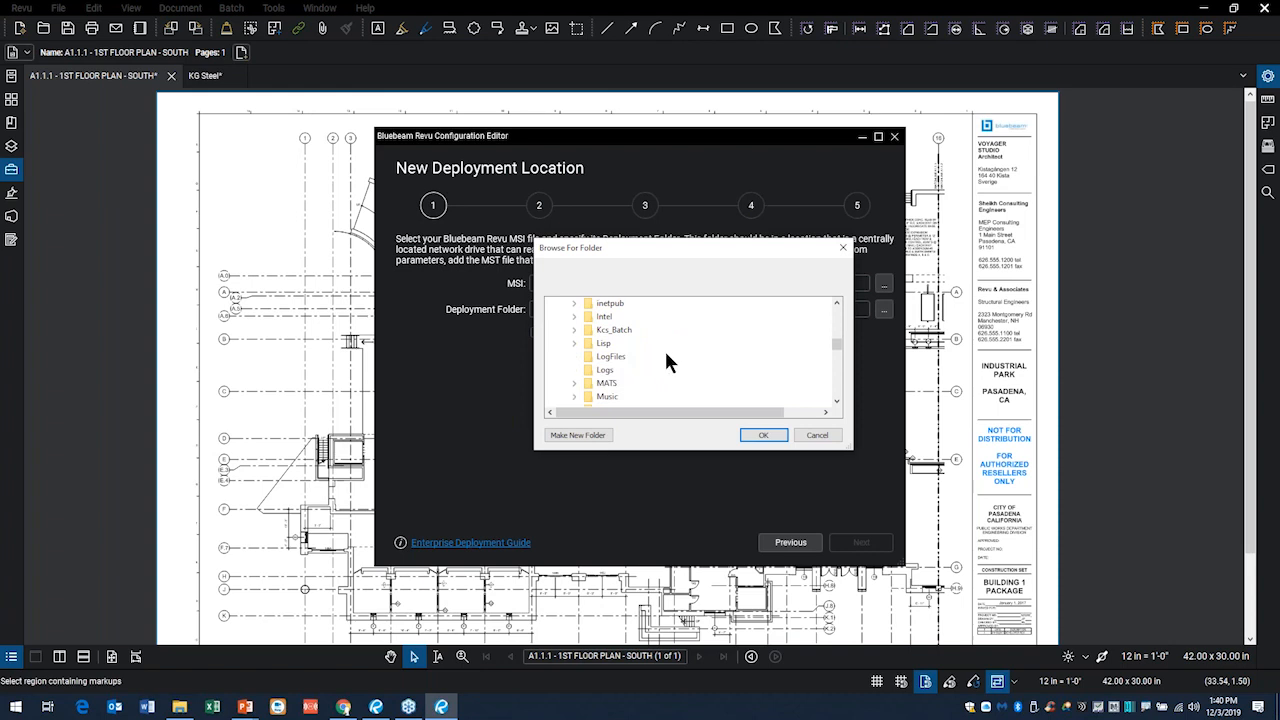
scroll(658, 362, down, 1)
click(574, 398)
click(626, 398)
click(760, 435)
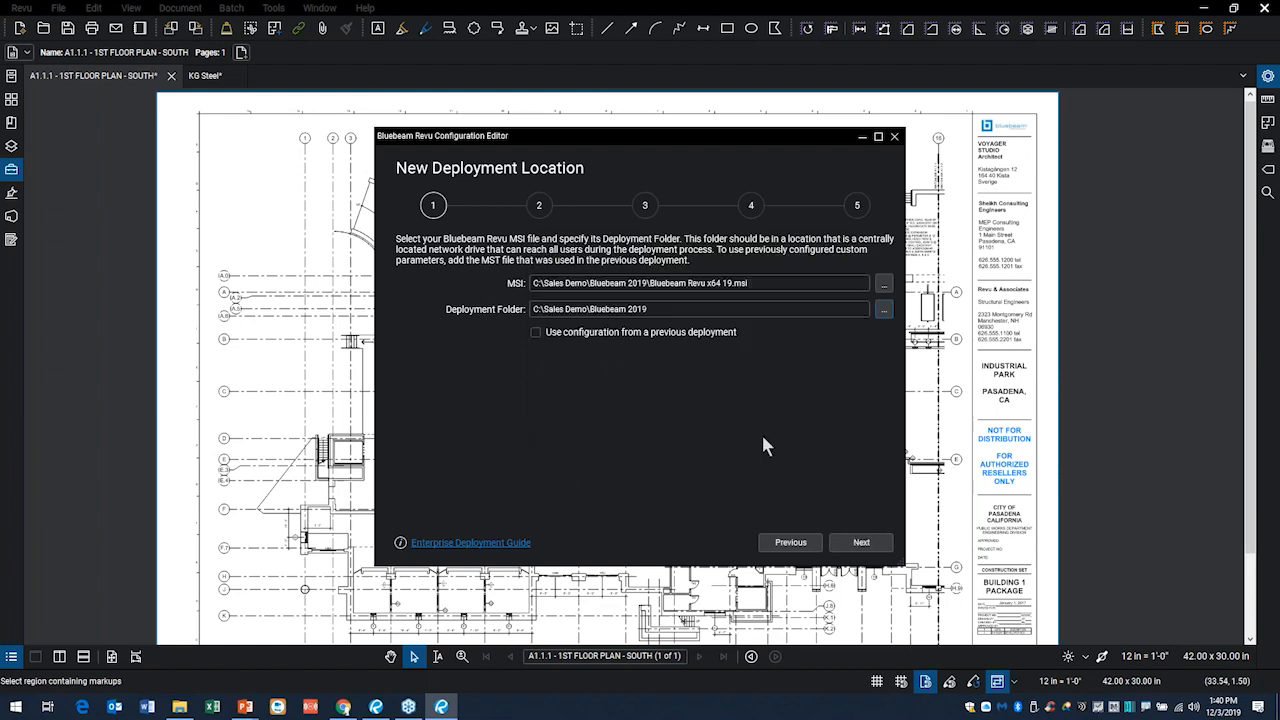
- Turn on Use Trial in the deployment's license information and continue to the deployment configuration
click(858, 544)
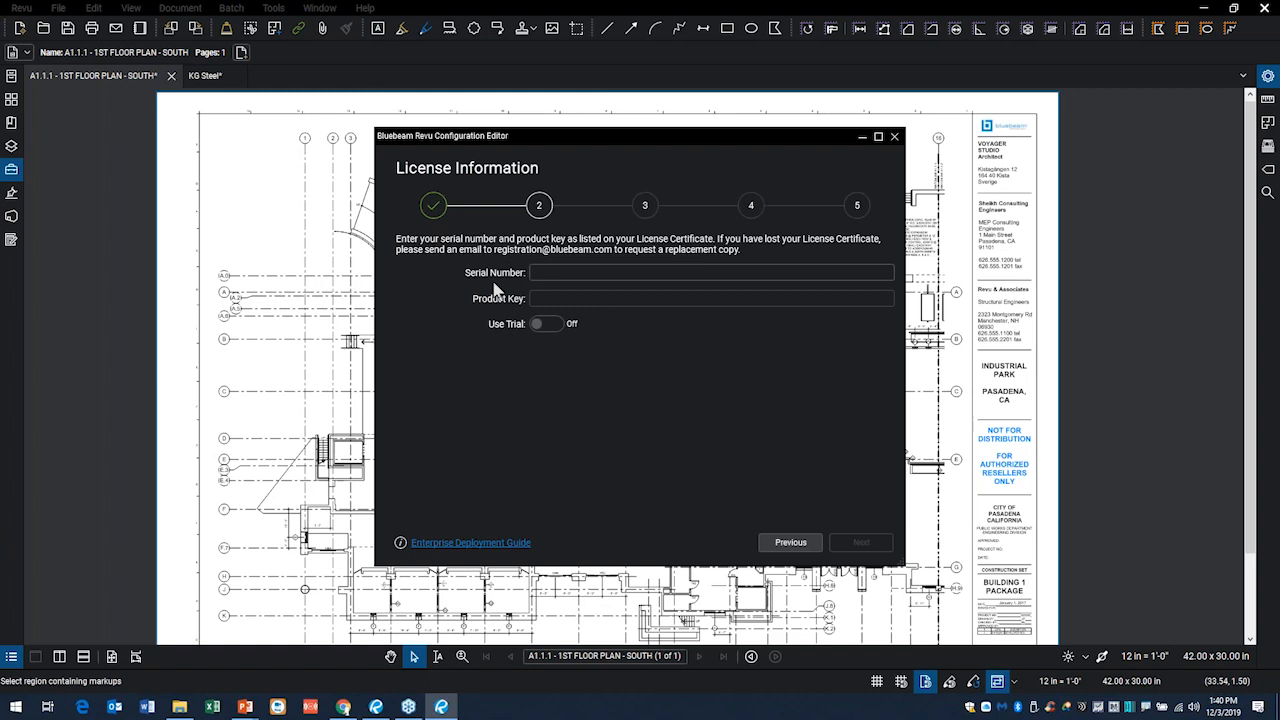
click(557, 324)
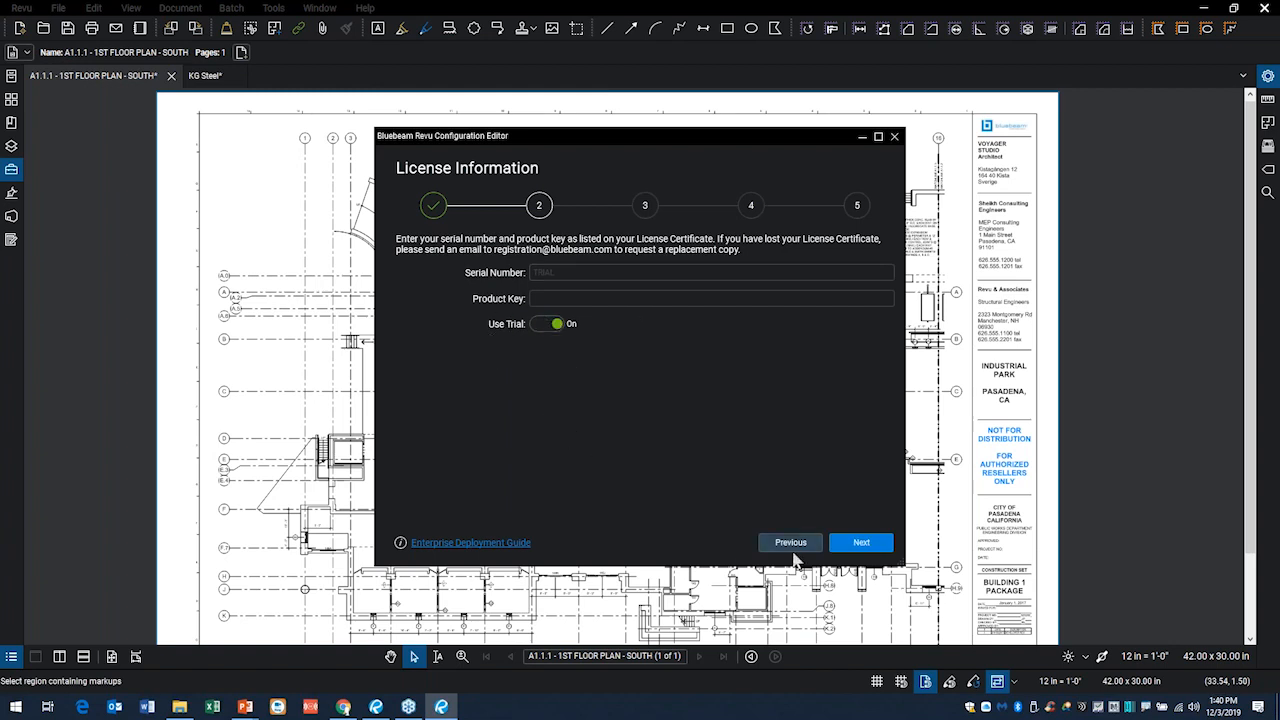
click(857, 540)
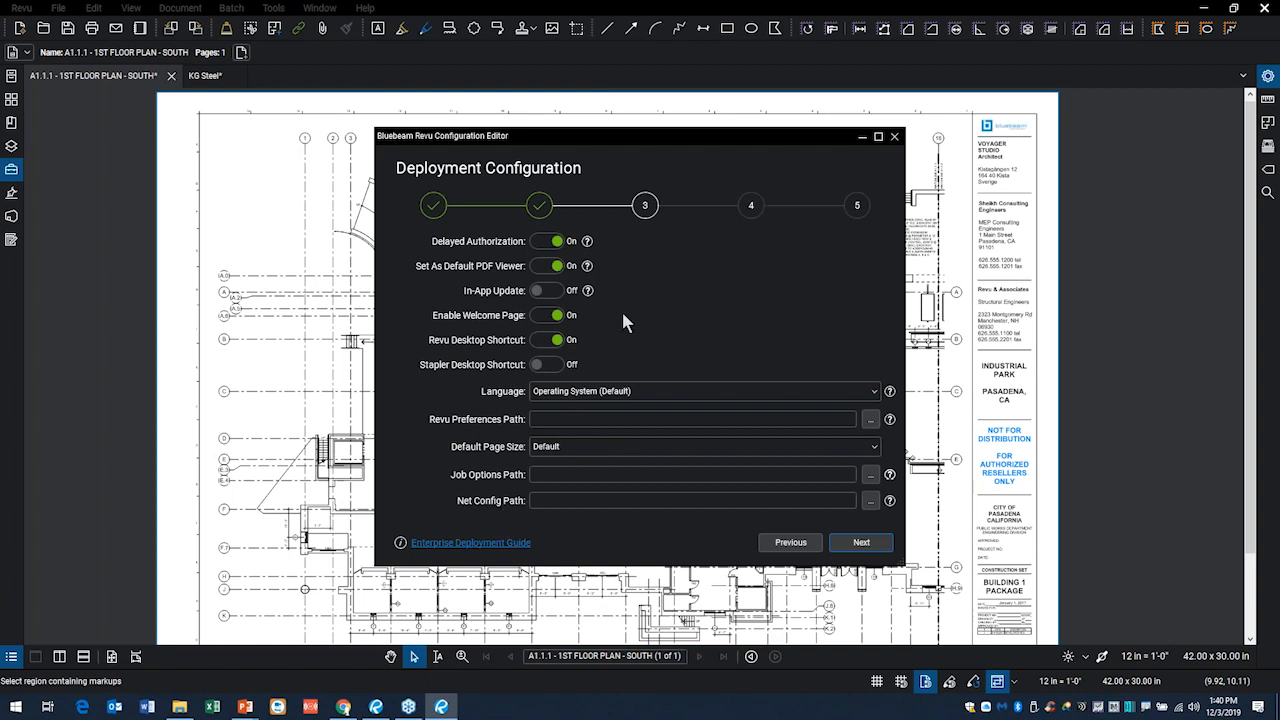
- Review the Revu features, Bluebeam plugins and package creation pages, and exit the Configuration Editor without creating the package
click(872, 544)
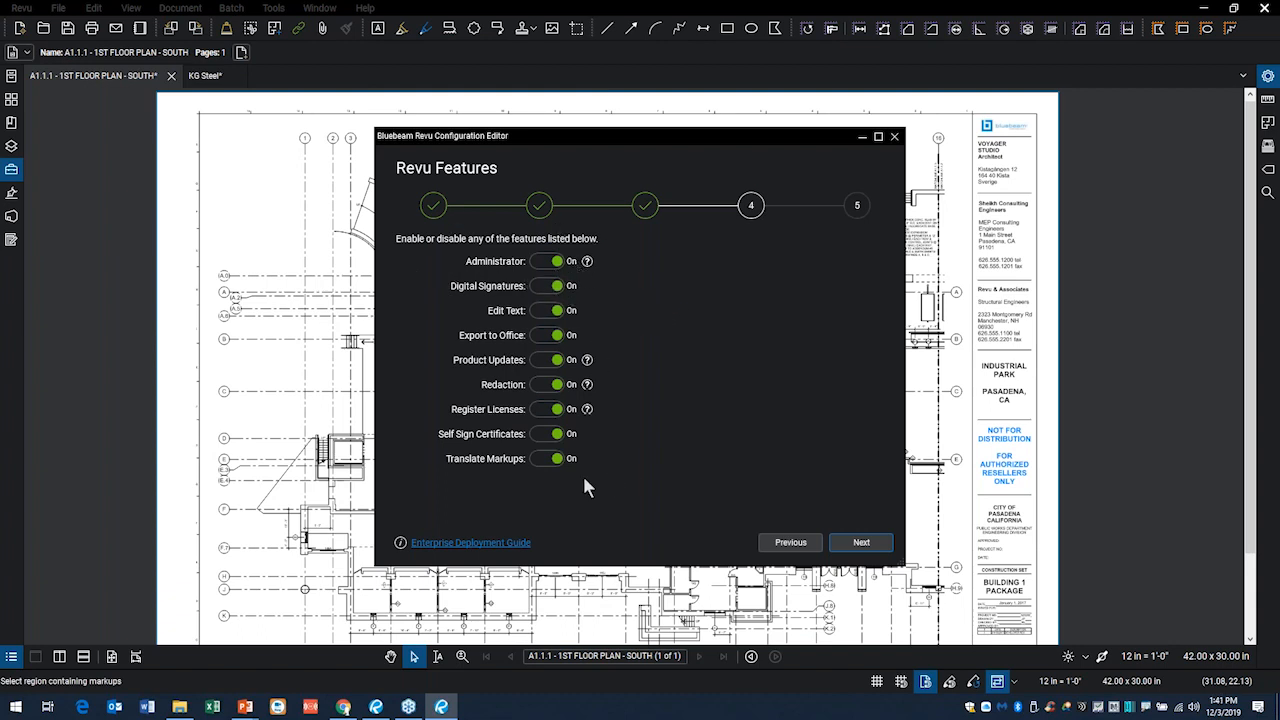
click(858, 550)
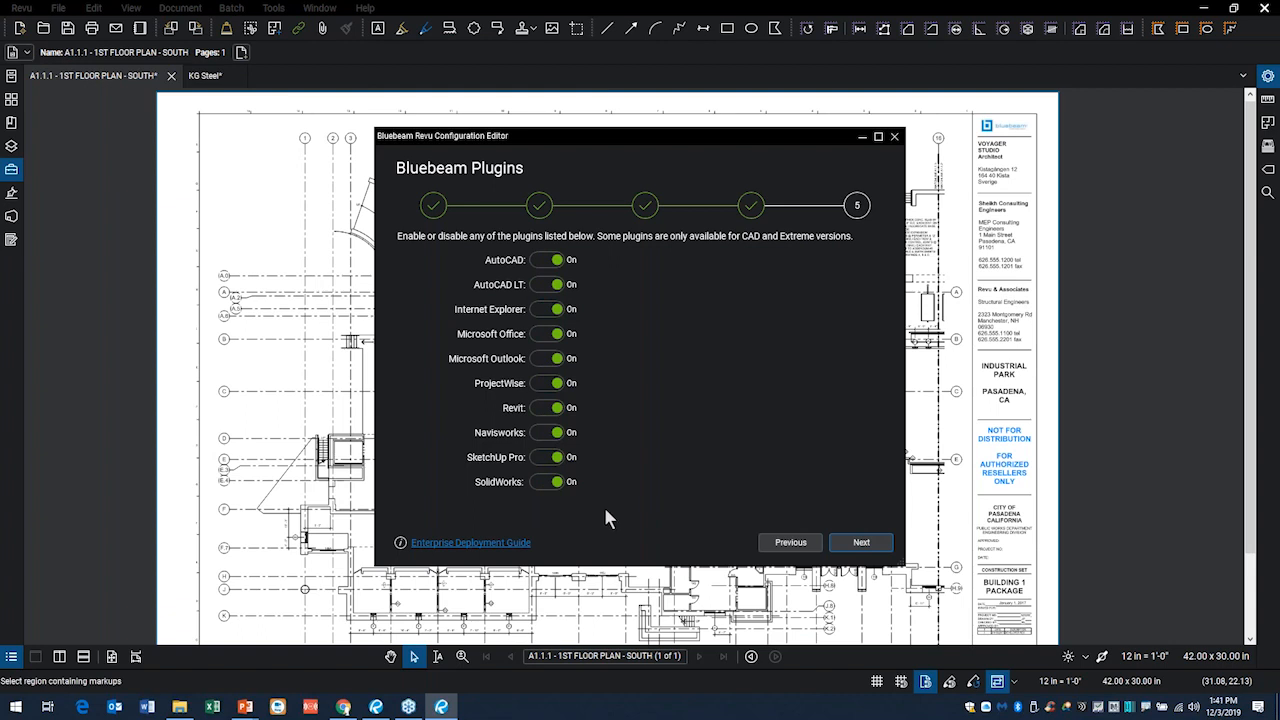
click(861, 543)
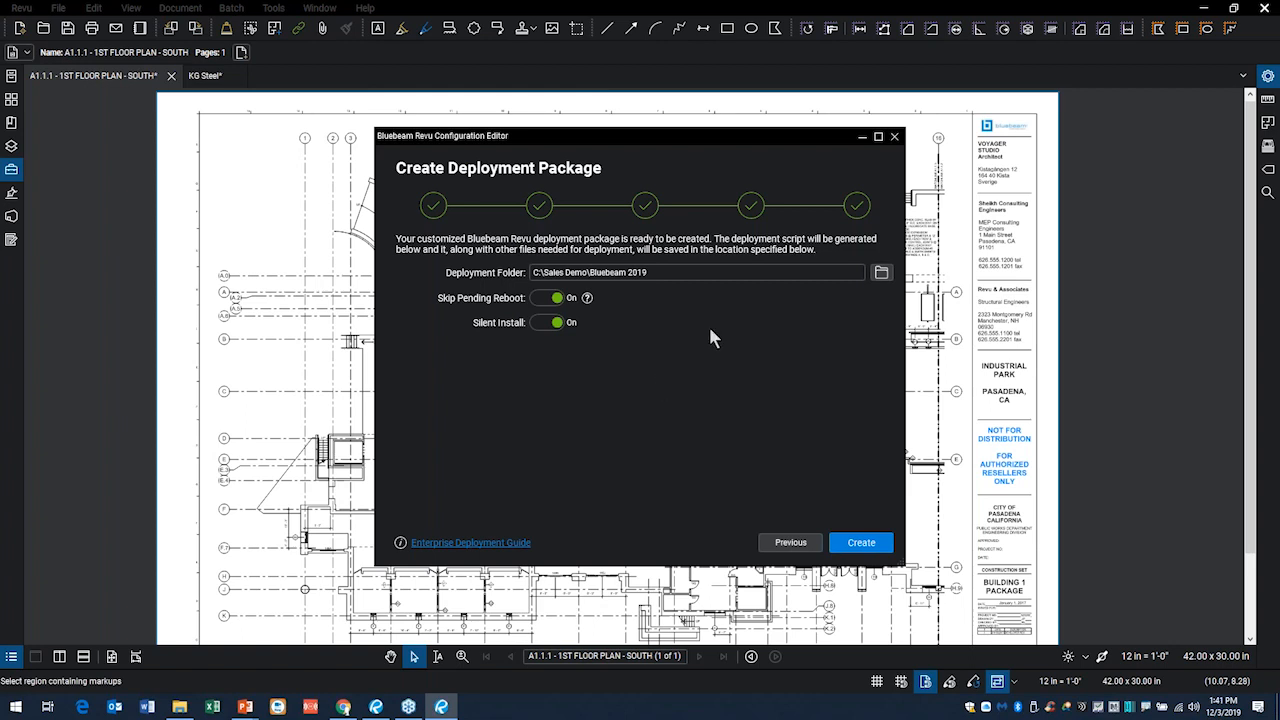
click(894, 136)
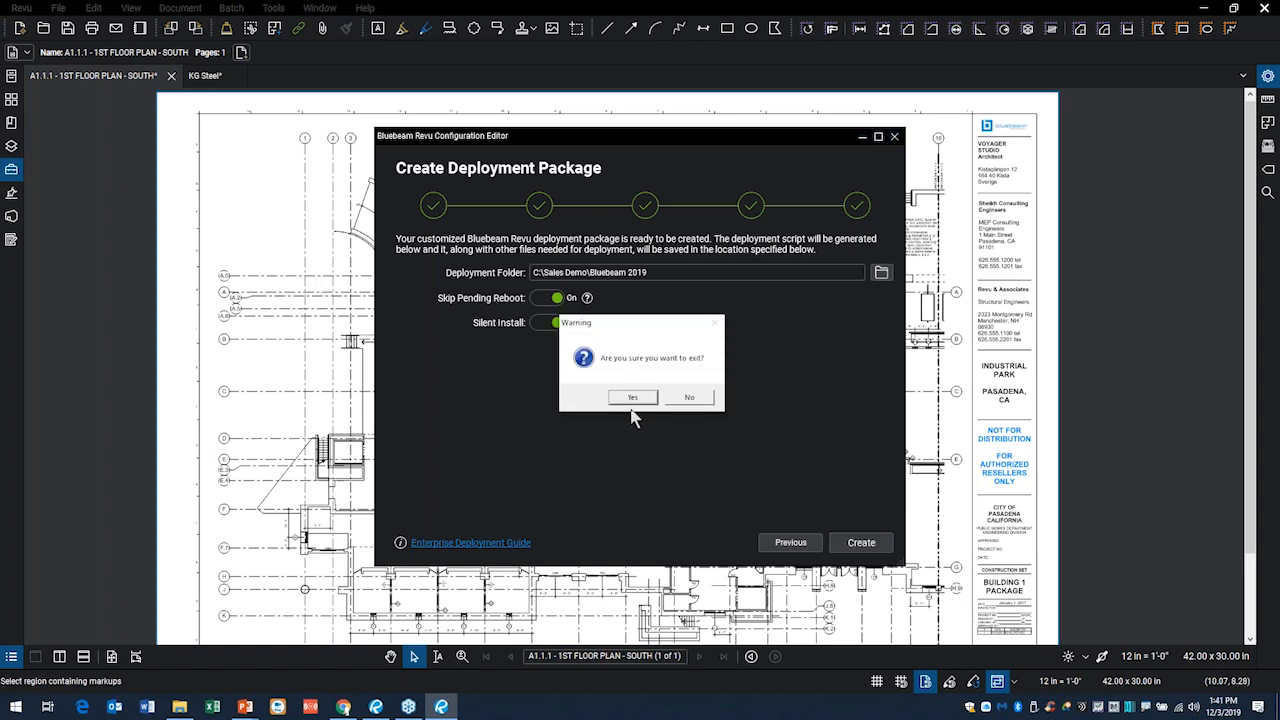
click(633, 397)
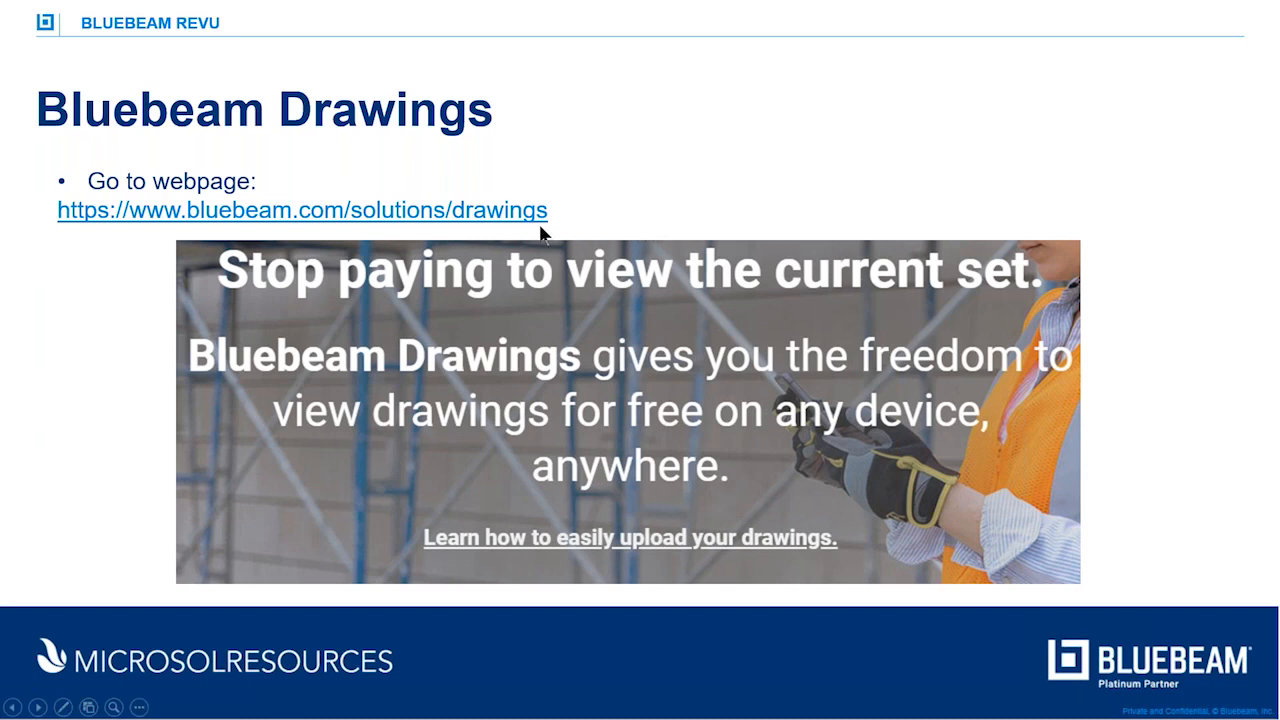
- Switch from the slide show to Chrome, open the bookmarked Bluebeam Drawings page and read how to upload drawings
click(622, 214)
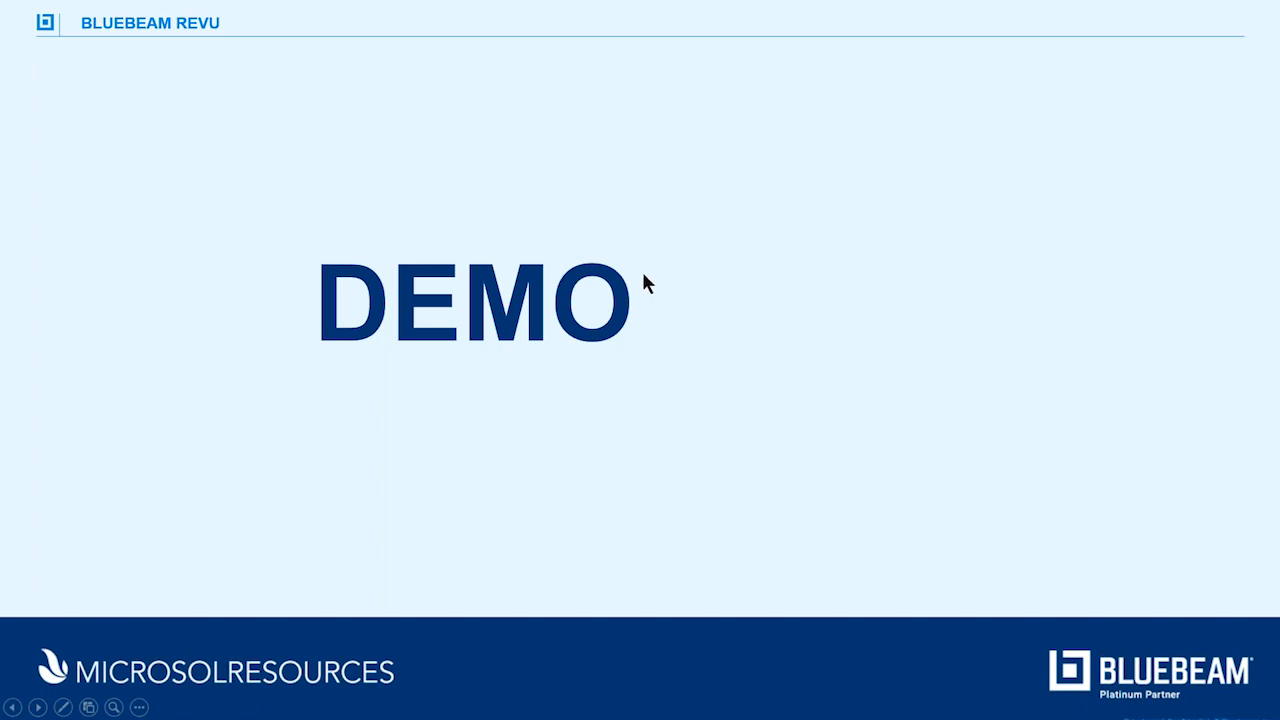
key(alt+Tab)
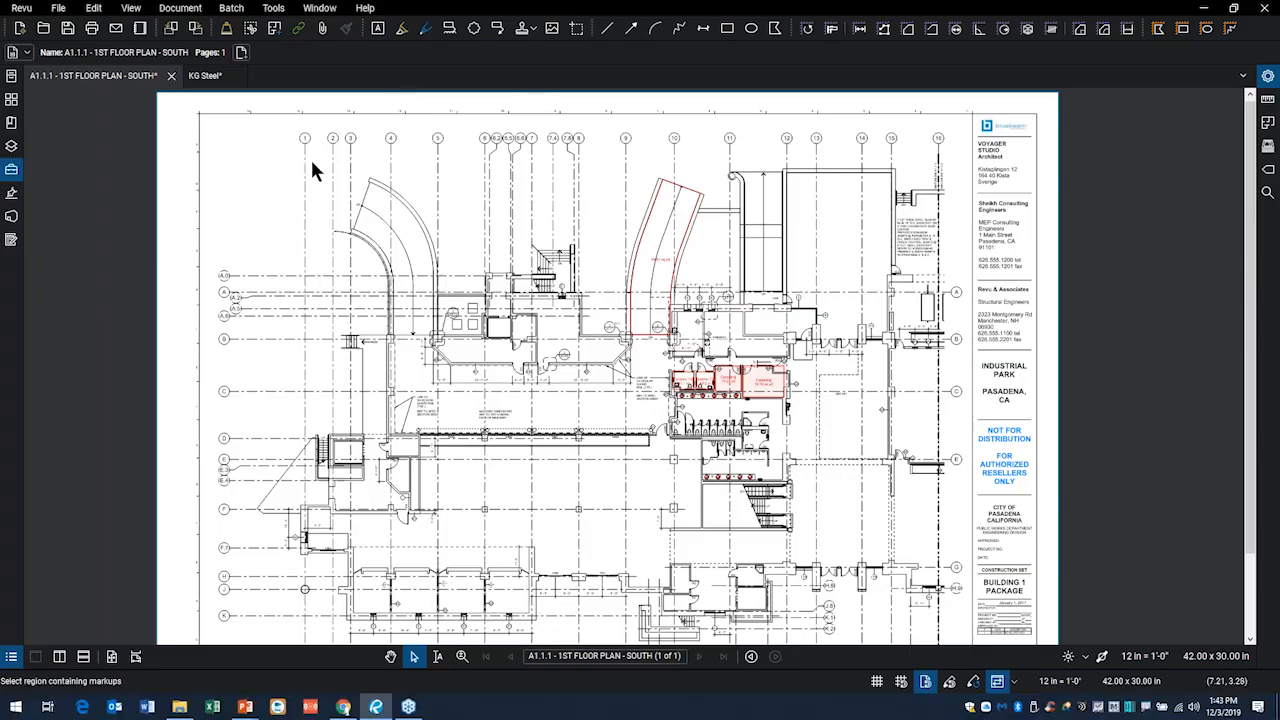
key(alt+Tab)
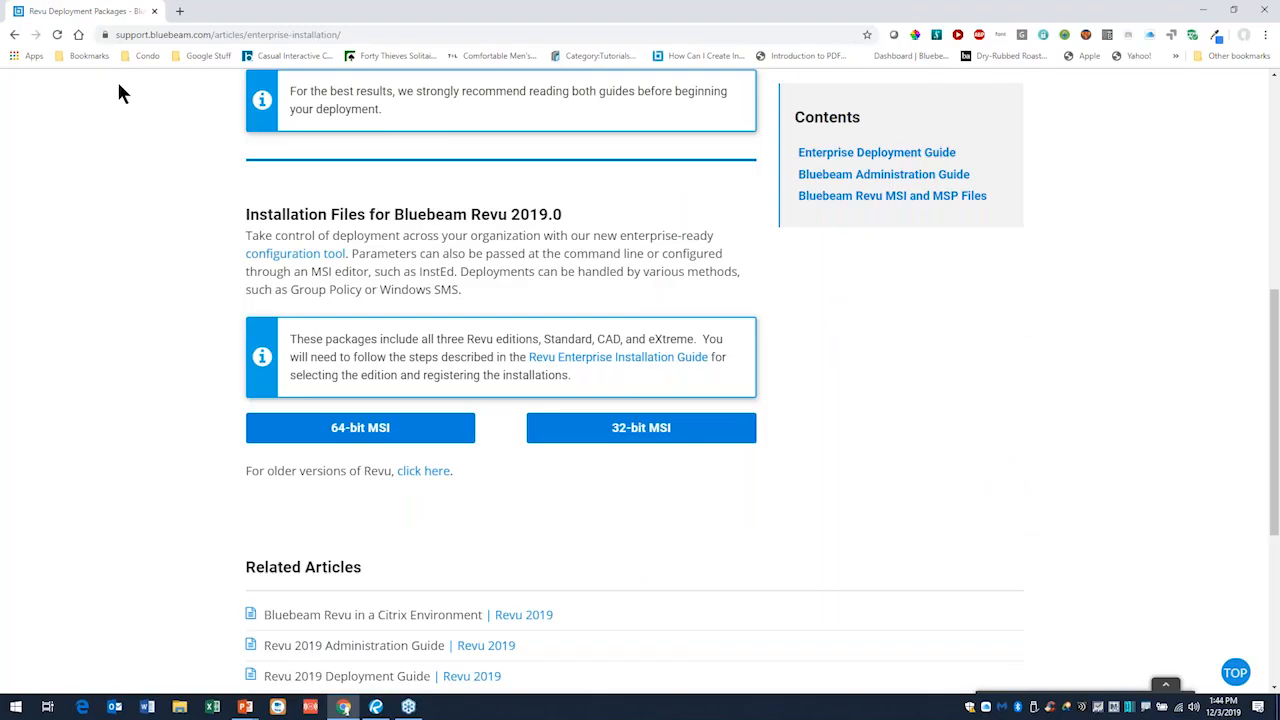
click(89, 56)
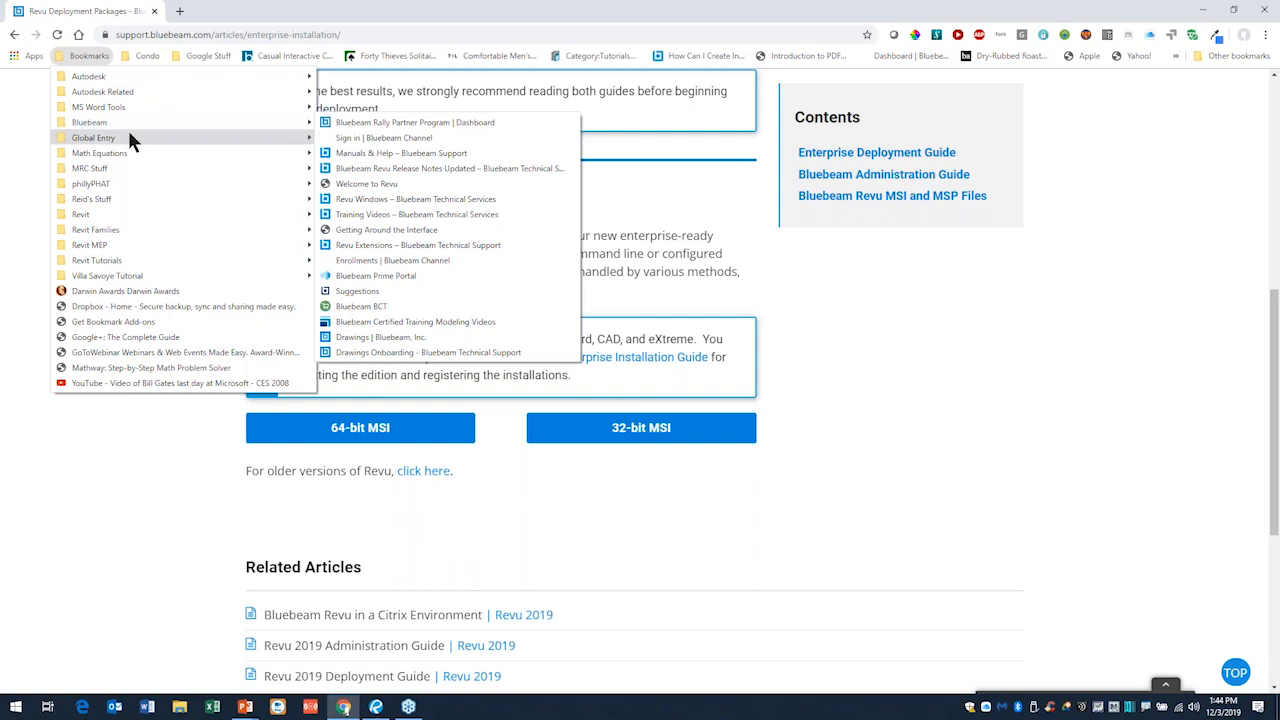
click(414, 337)
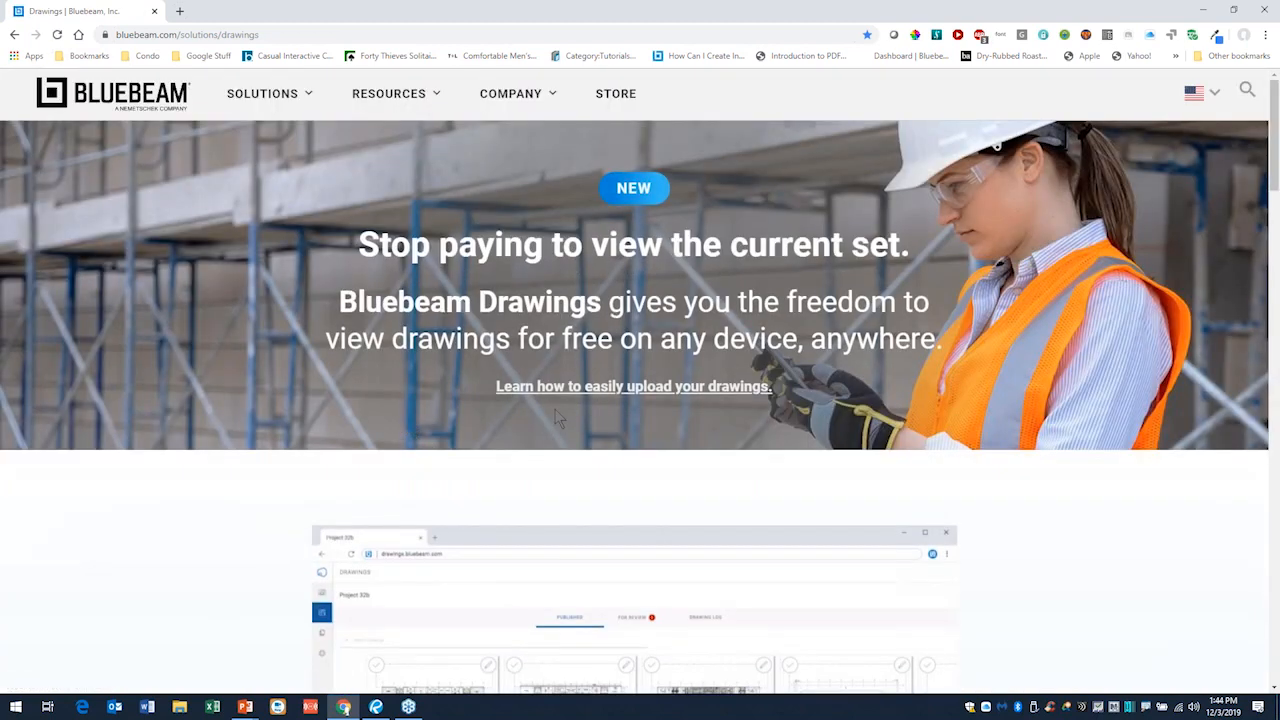
scroll(628, 390, down, 2)
scroll(630, 392, down, 5)
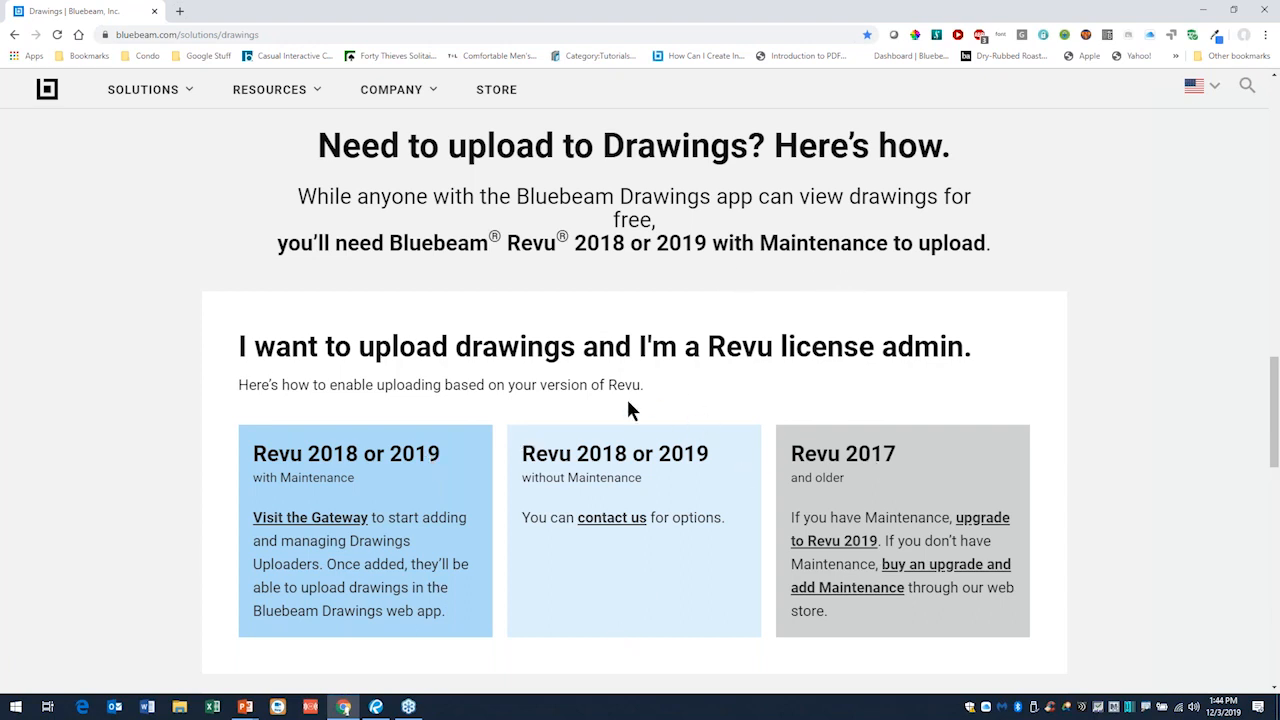
click(100, 58)
mouse_move(127, 229)
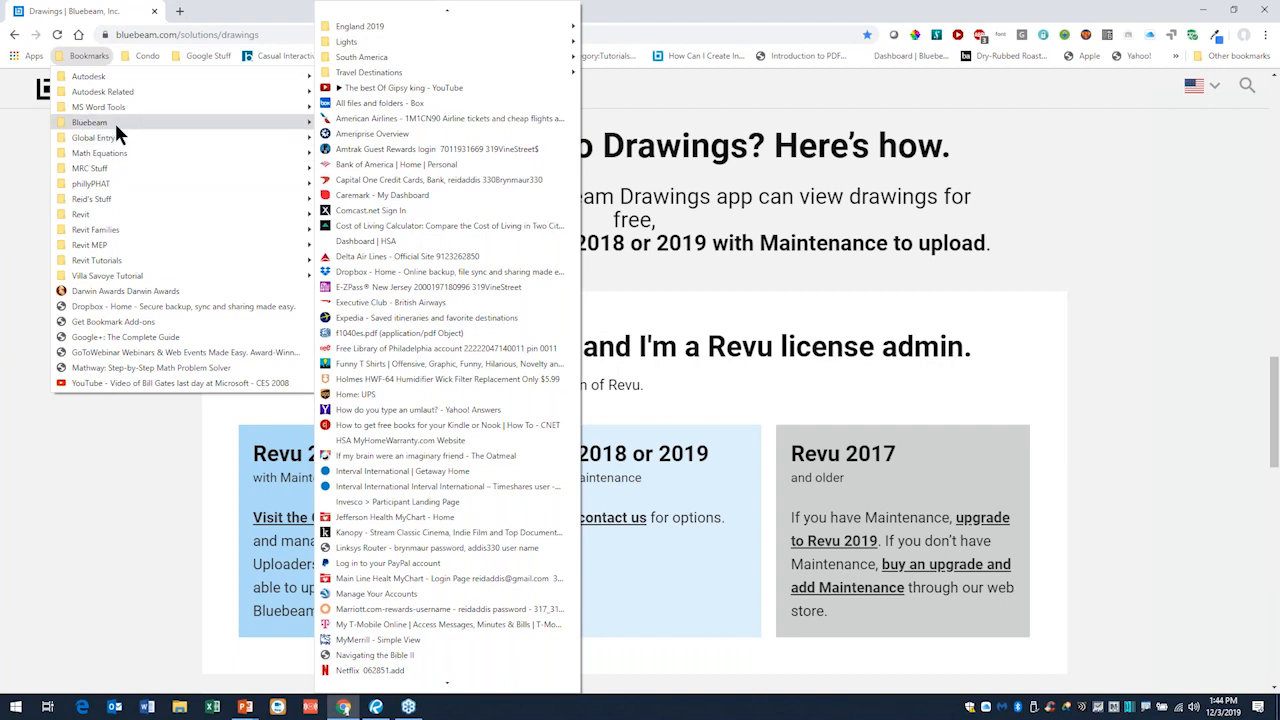
mouse_move(118, 122)
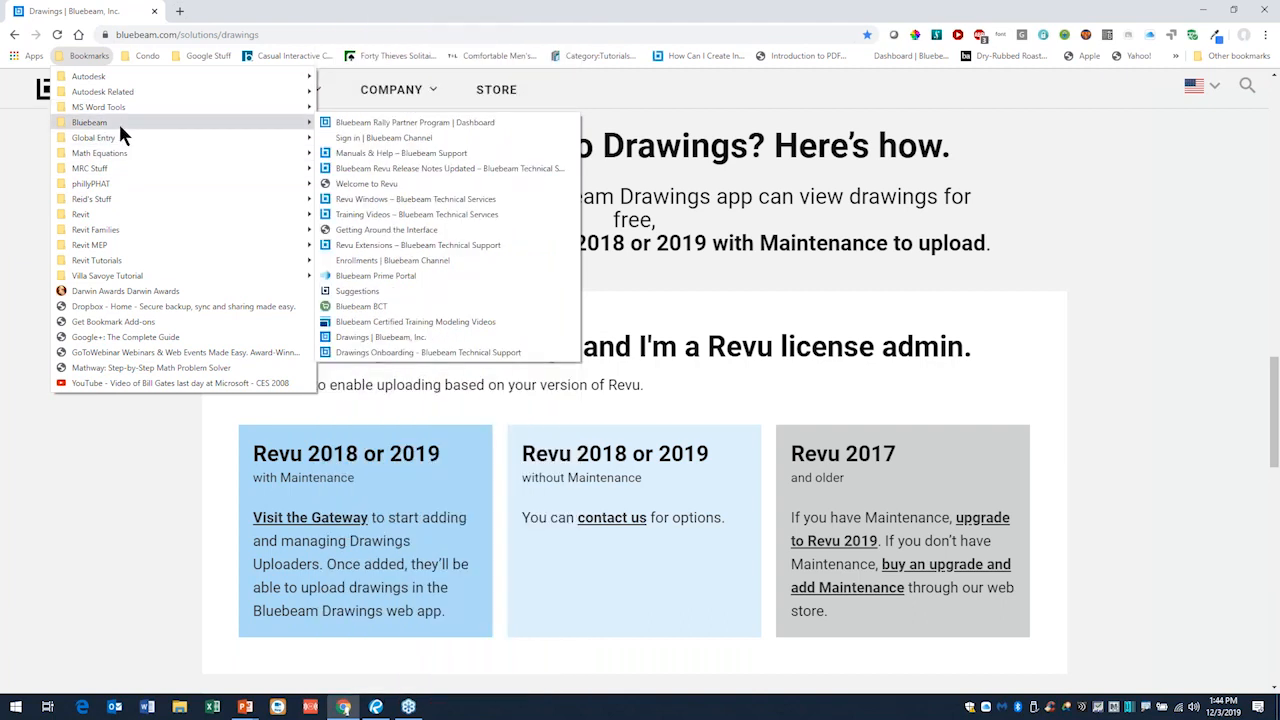
click(407, 338)
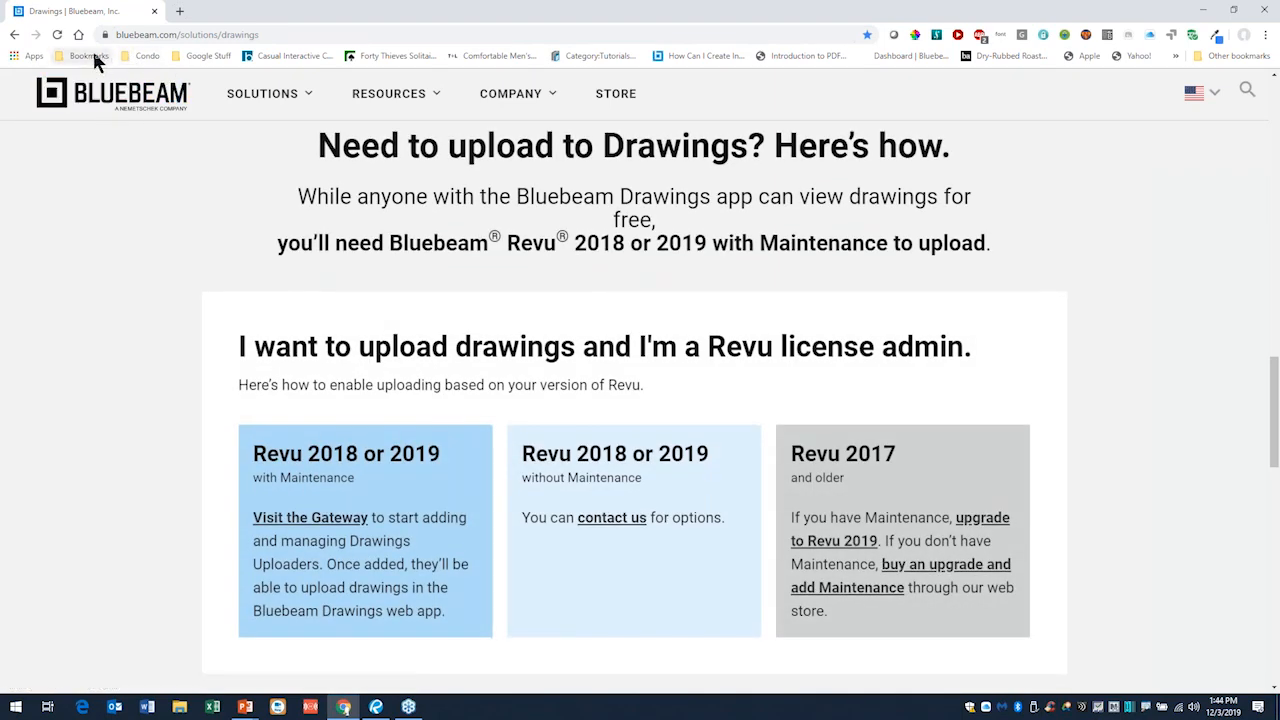
- Go to drawings.bluebeam.com and sign in to Bluebeam Drawings with the saved account credentials
click(271, 36)
text(d)
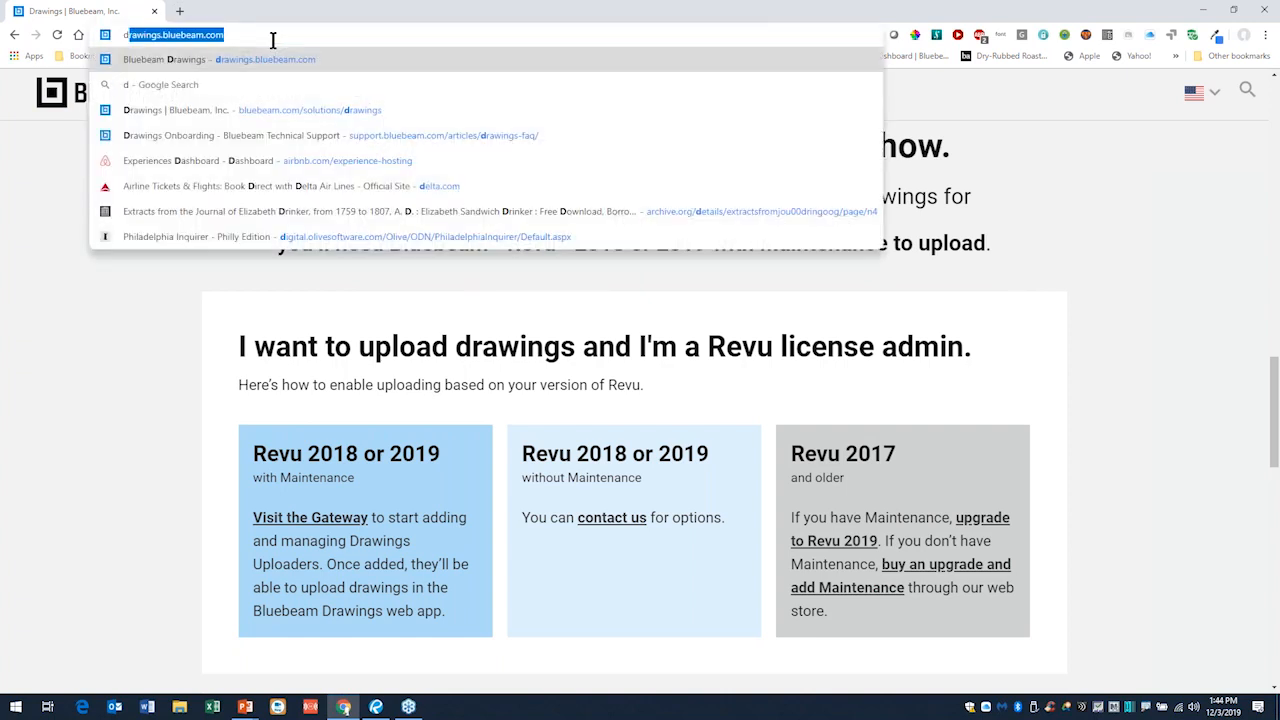
key(Return)
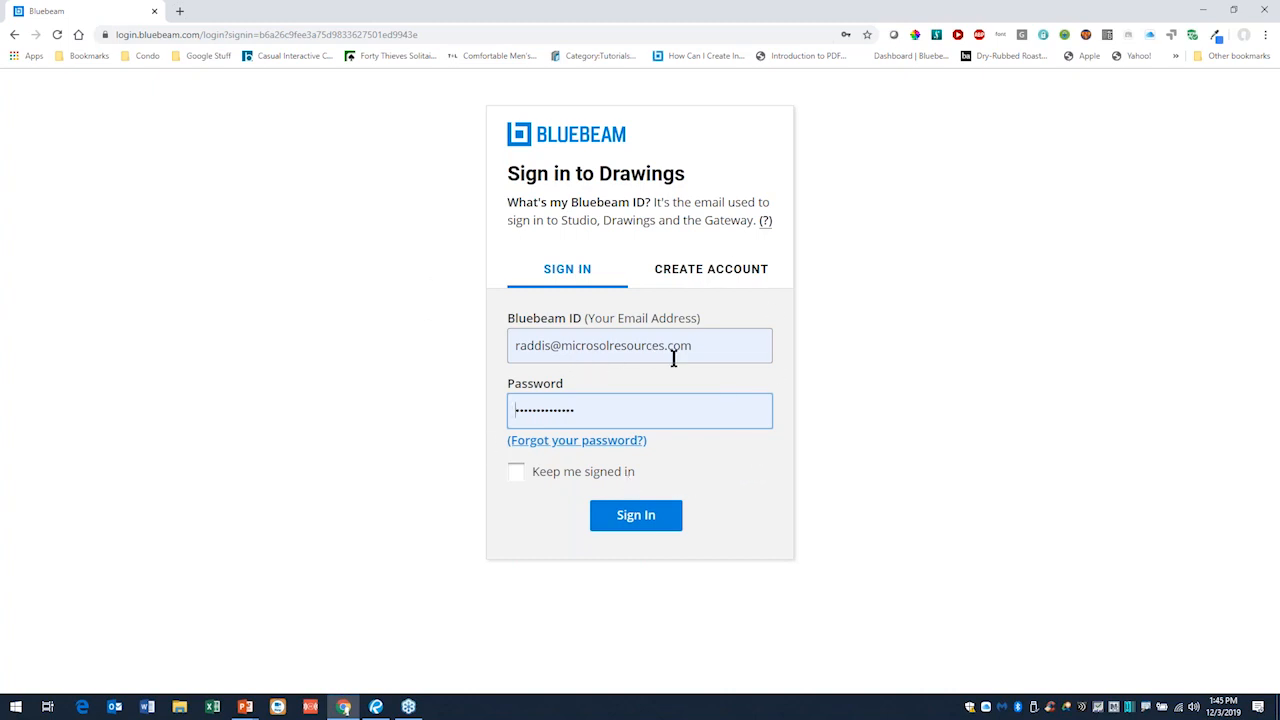
click(645, 532)
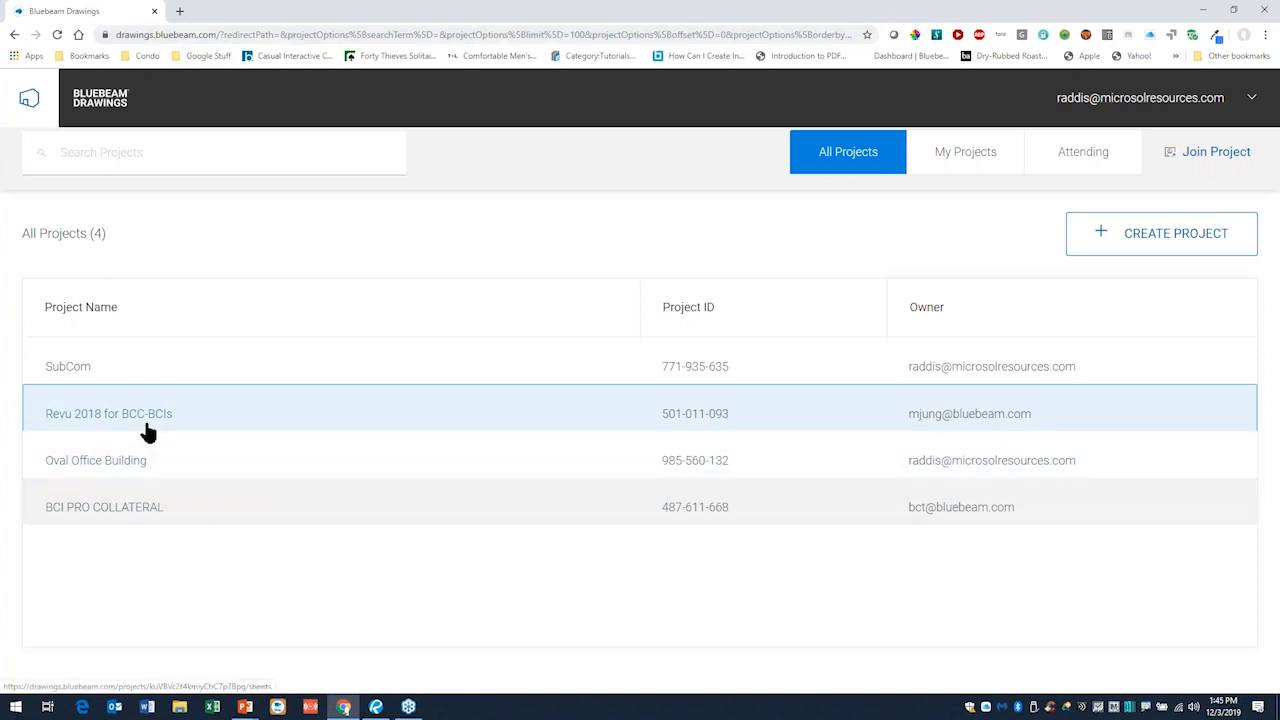
- Create a new Bluebeam Drawings project named Demo 2019
click(1154, 246)
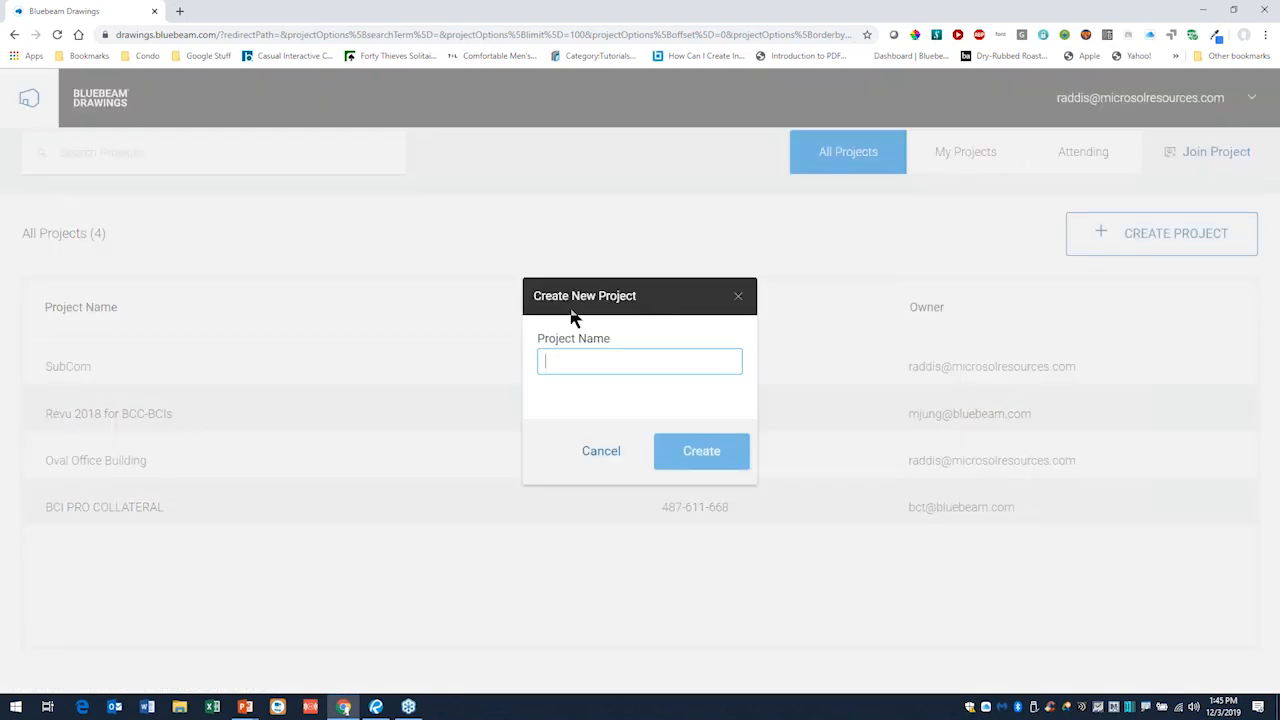
click(738, 296)
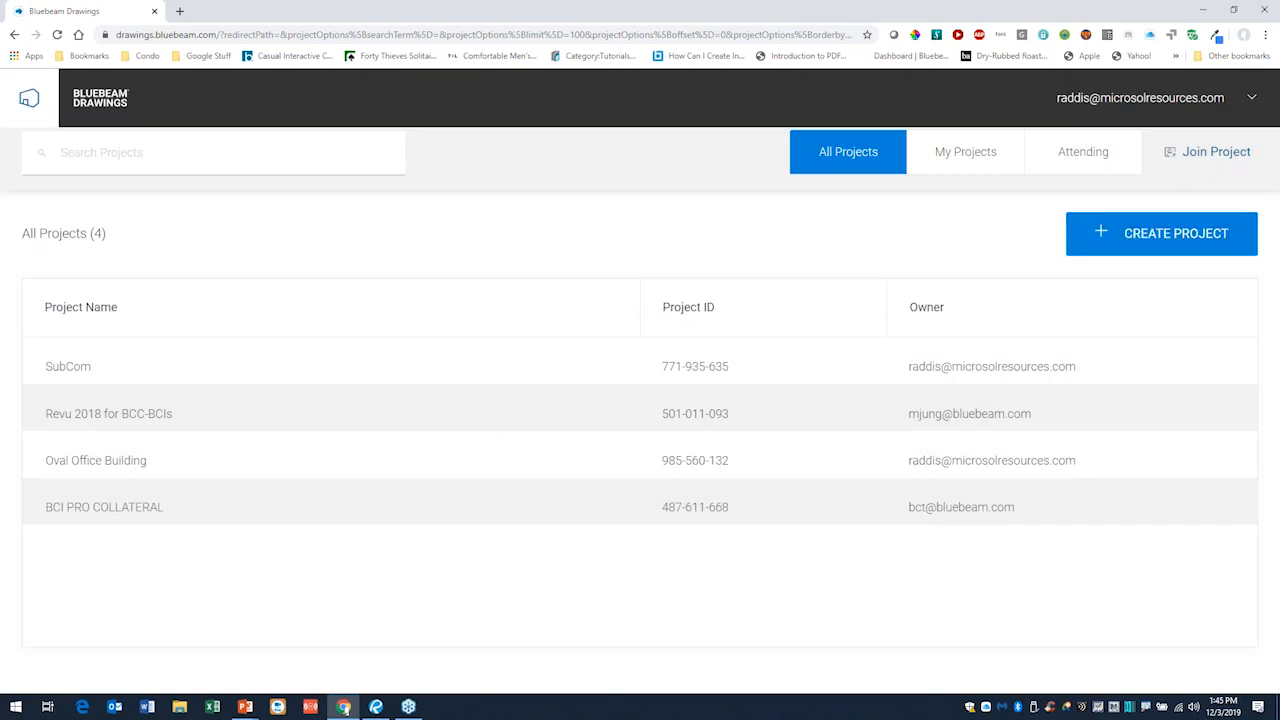
click(1166, 236)
text(D)
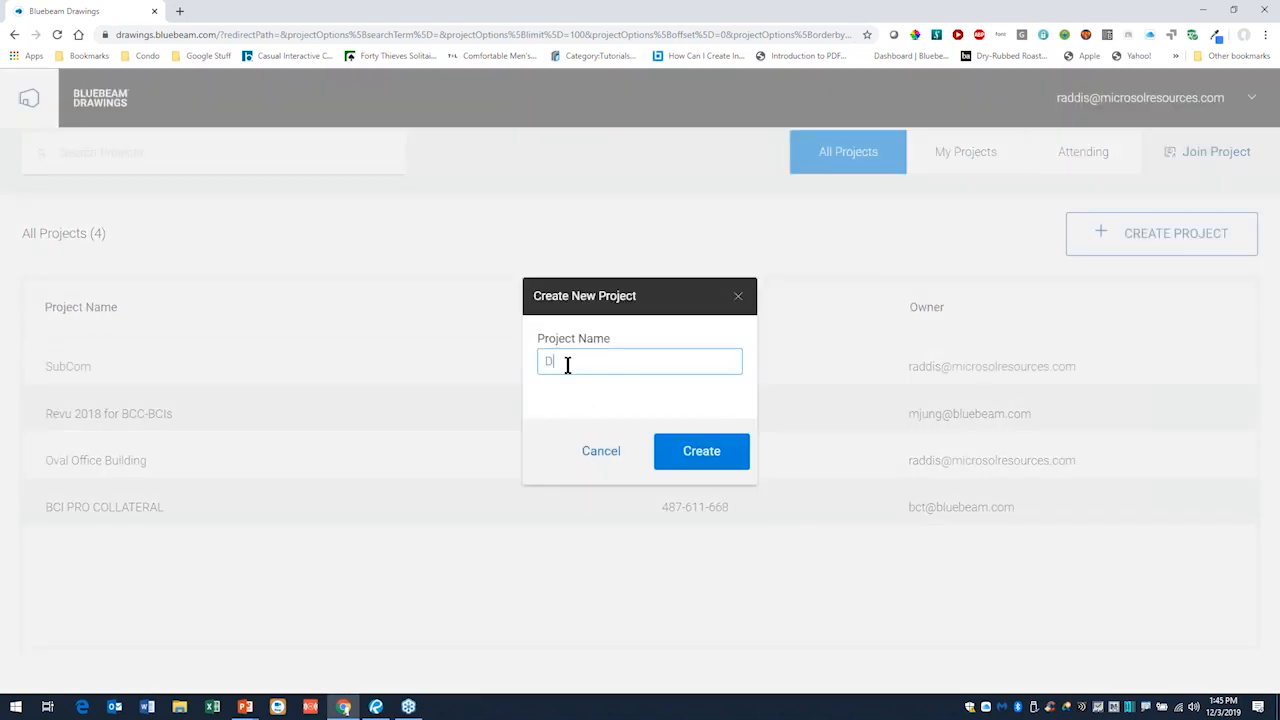
text(emo 2019)
click(686, 453)
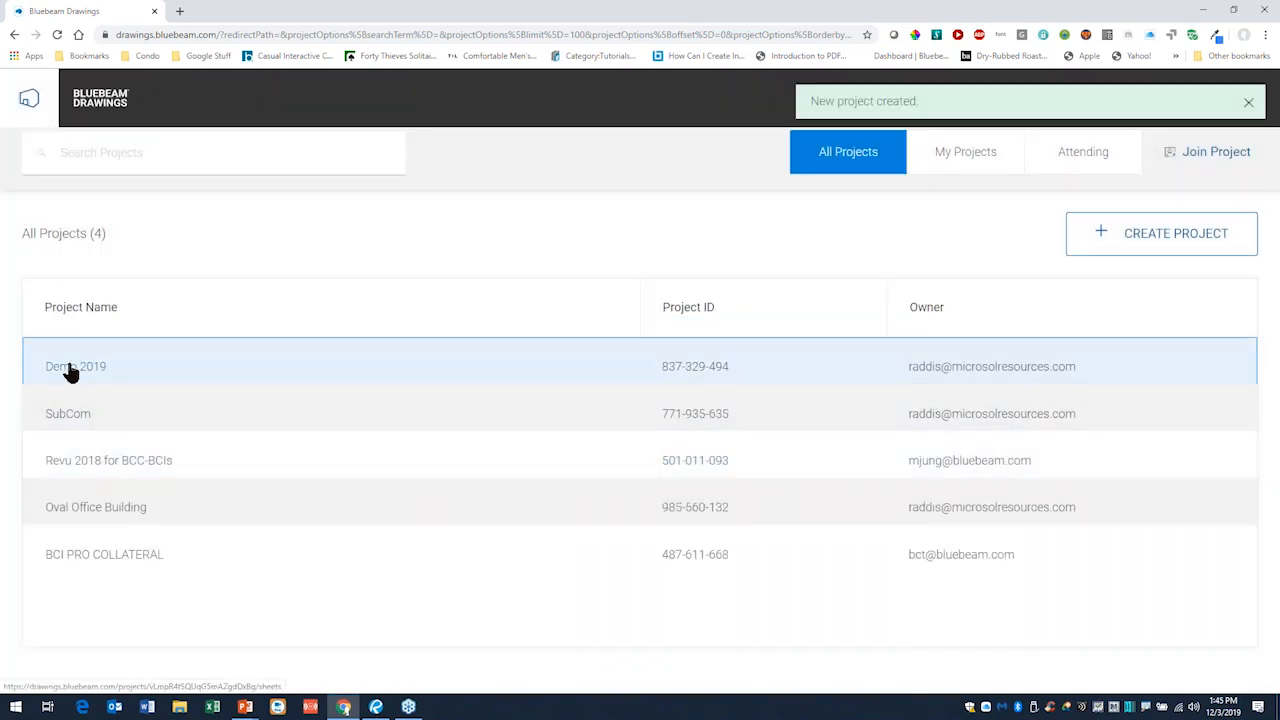
- Open the Demo 2019 project and look at its publishing mode options, keeping Publish Only
click(70, 370)
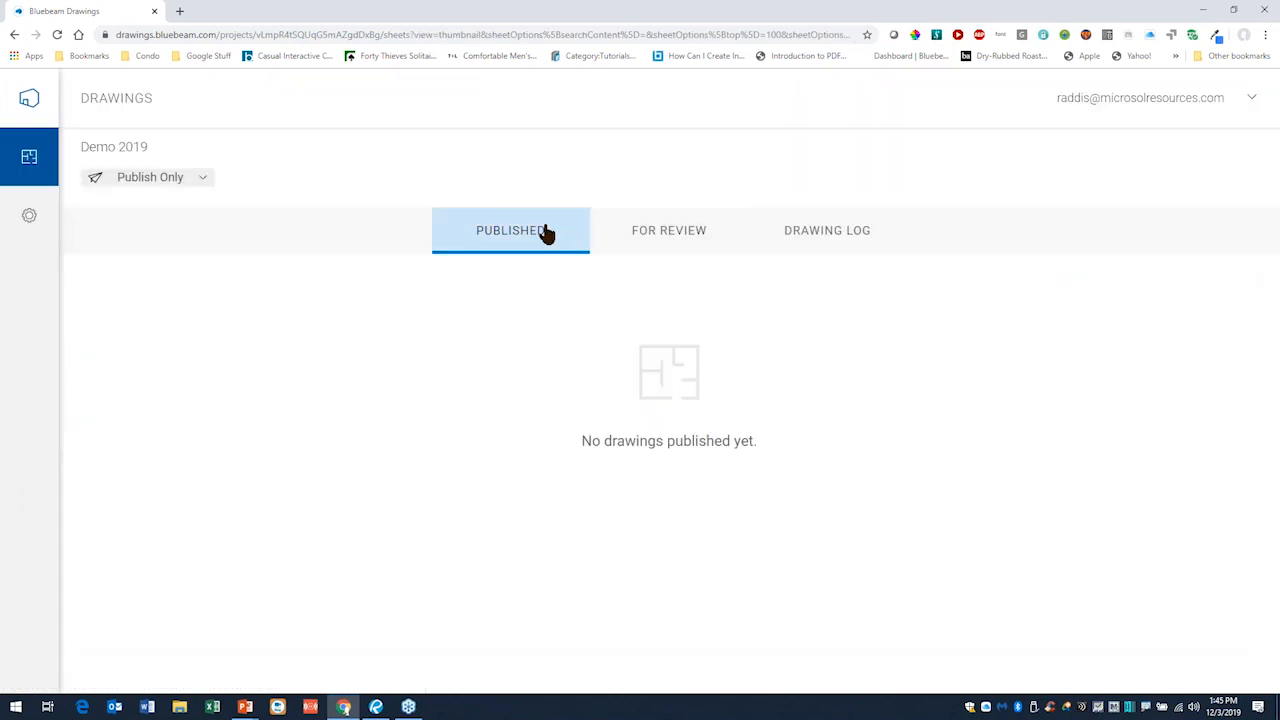
click(203, 180)
click(203, 182)
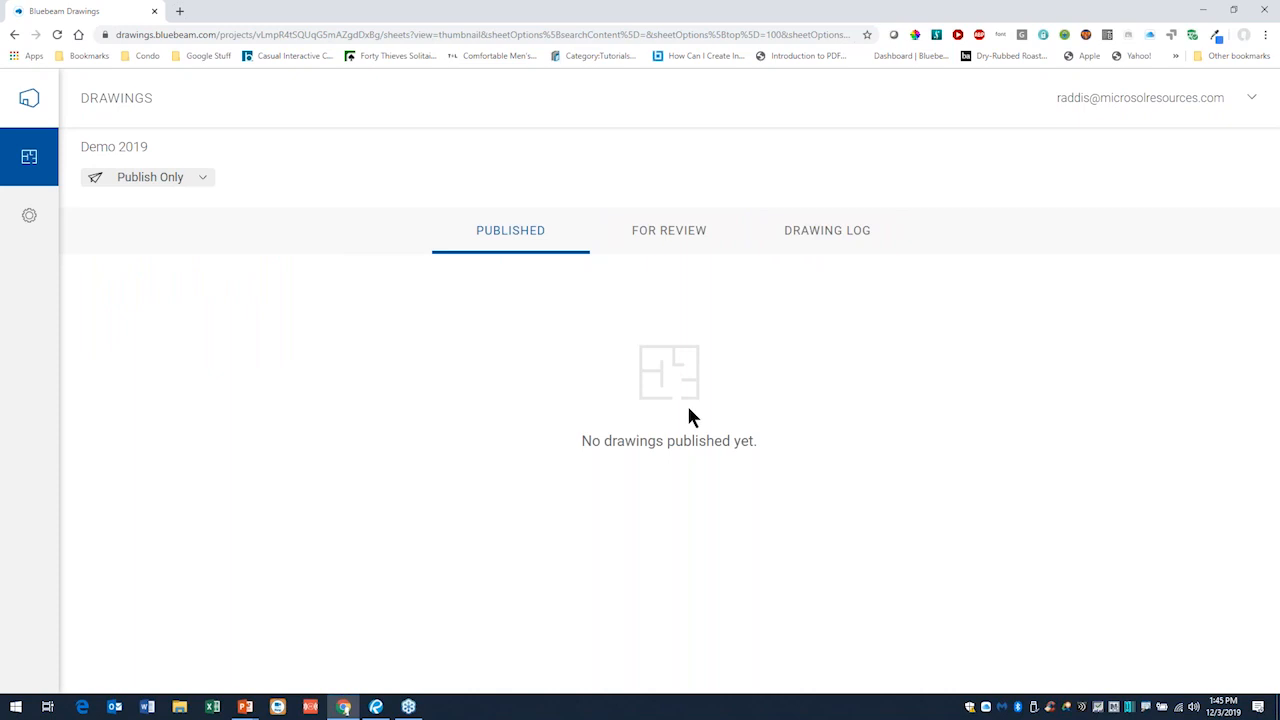
- Look through the Demo 2019 project's For Review, Drawing Log and Published views
click(668, 246)
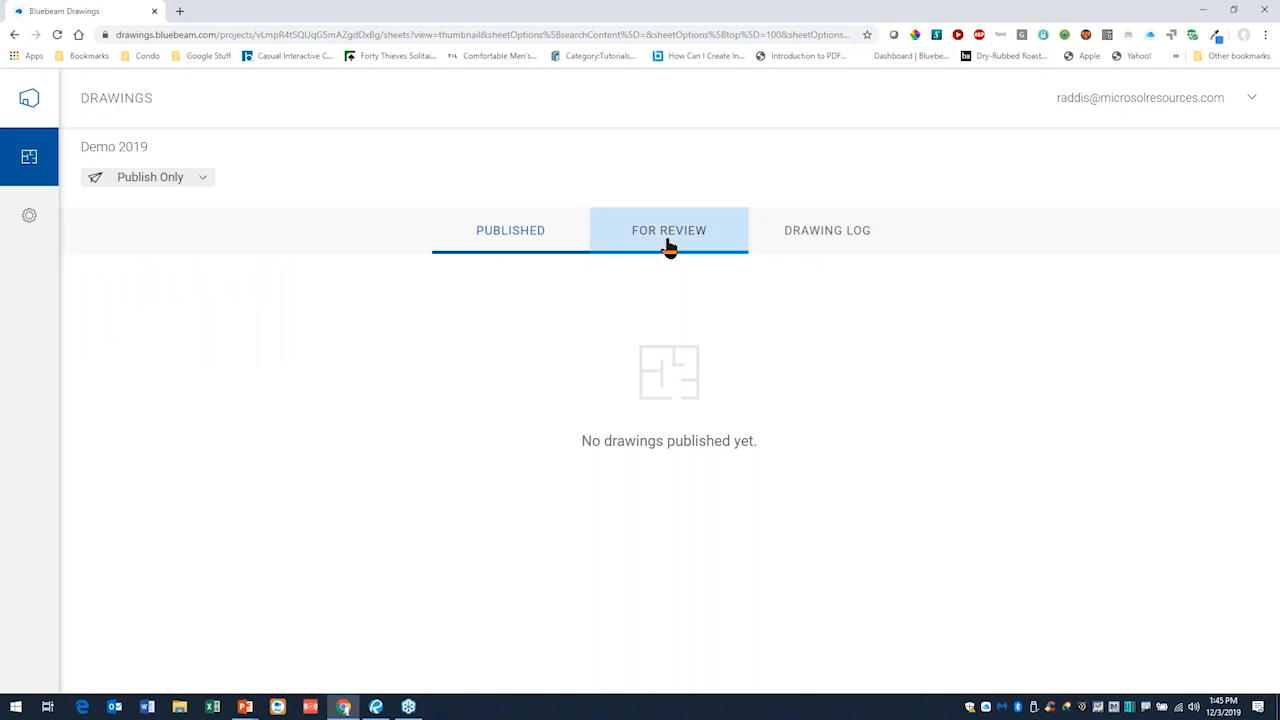
click(846, 240)
click(550, 250)
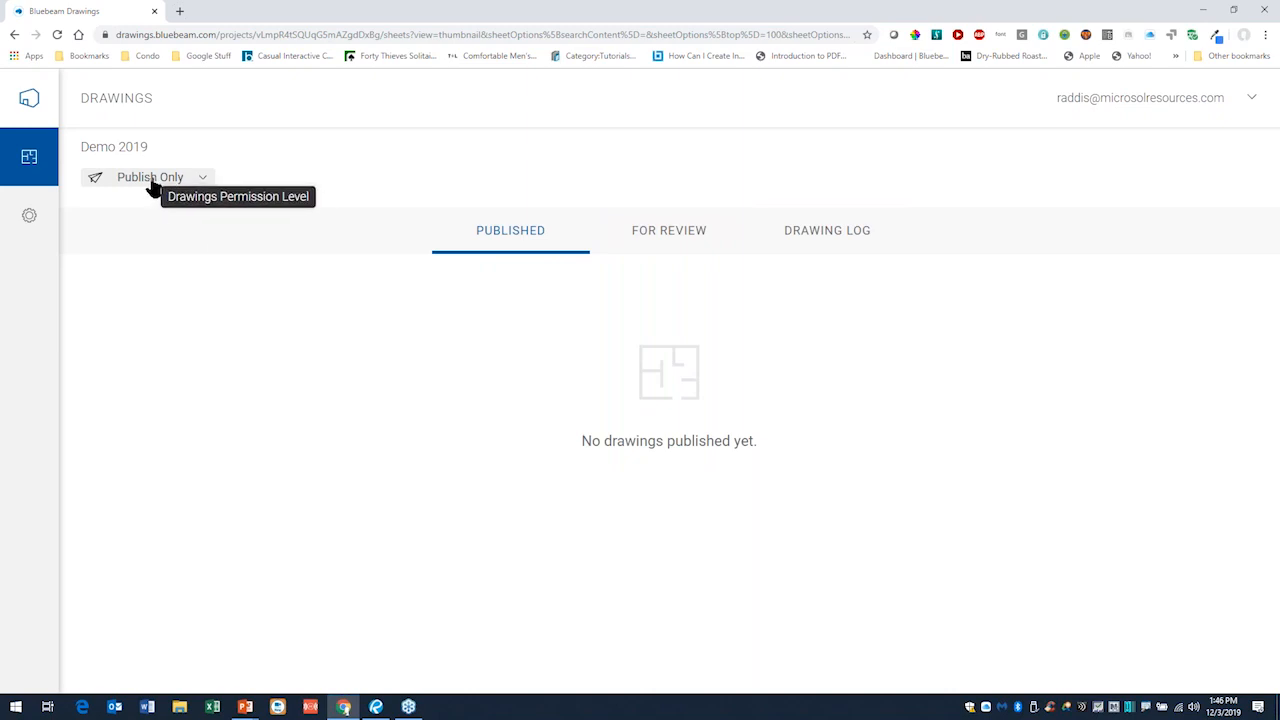
- Switch to Revu, show the Studio sign-in and sign in to Bluebeam Studio with the account password
key(alt+Tab)
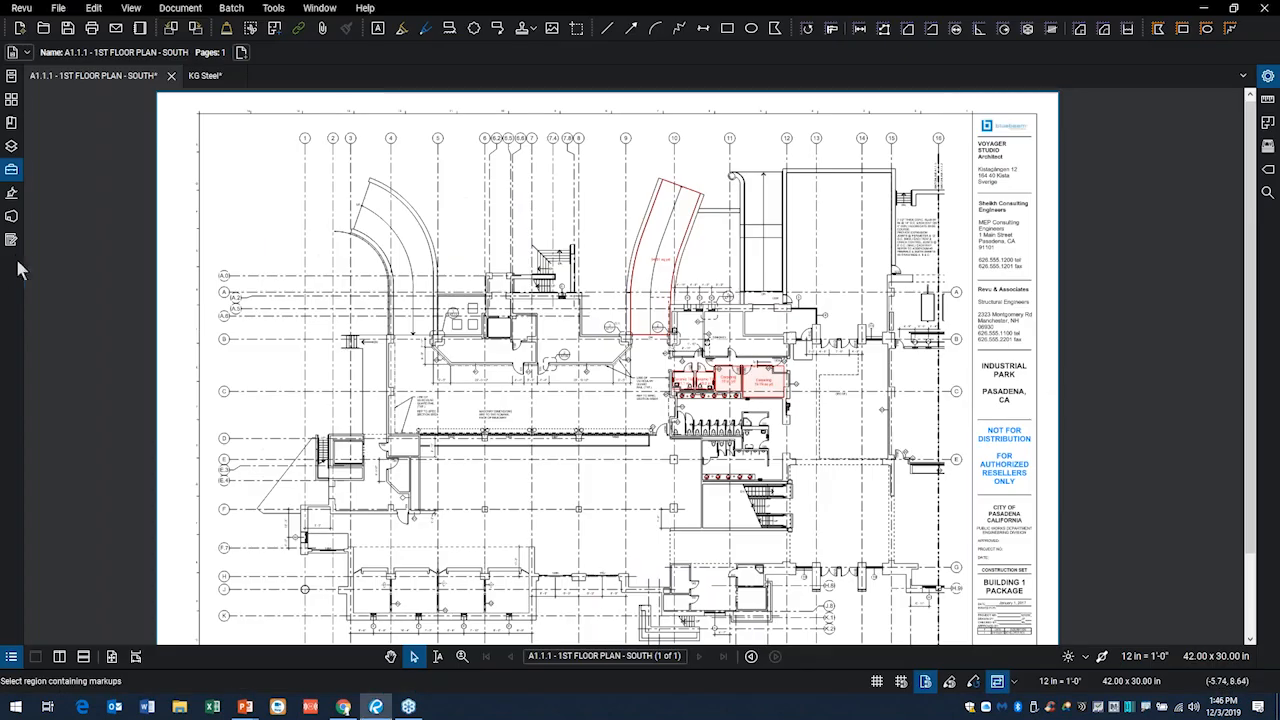
click(11, 216)
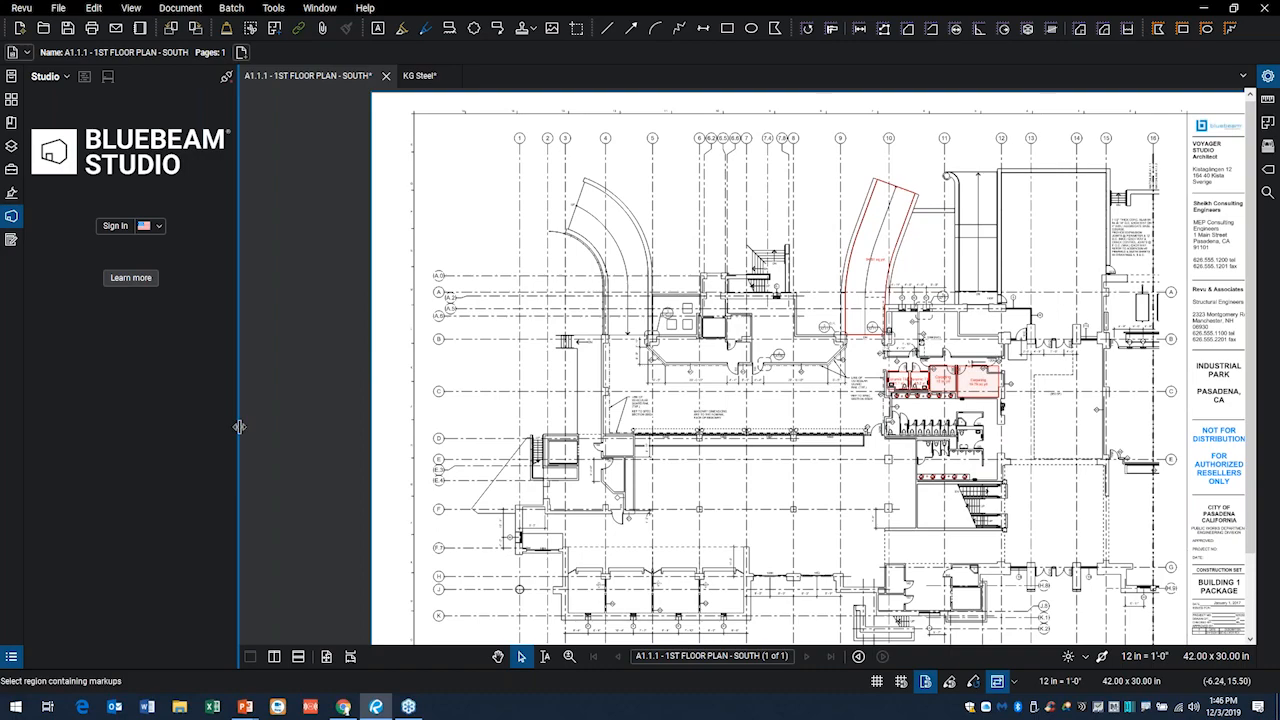
key(alt+Tab)
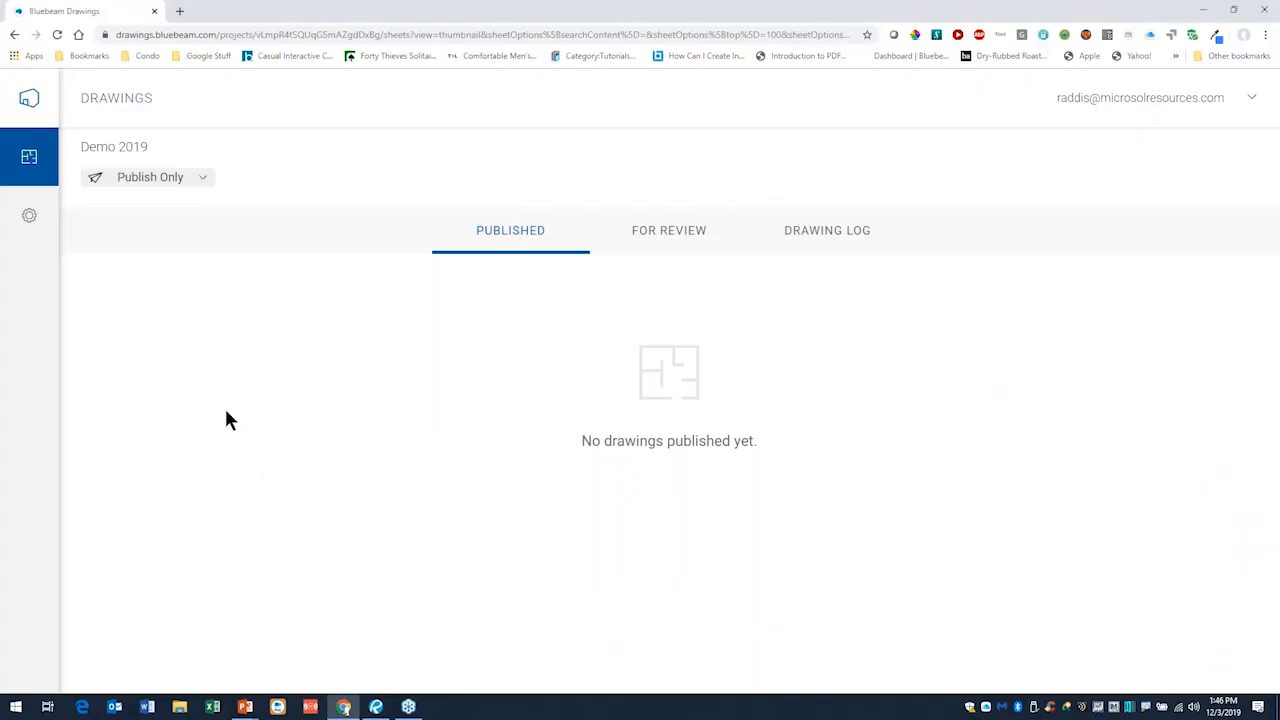
key(alt+Tab)
click(110, 228)
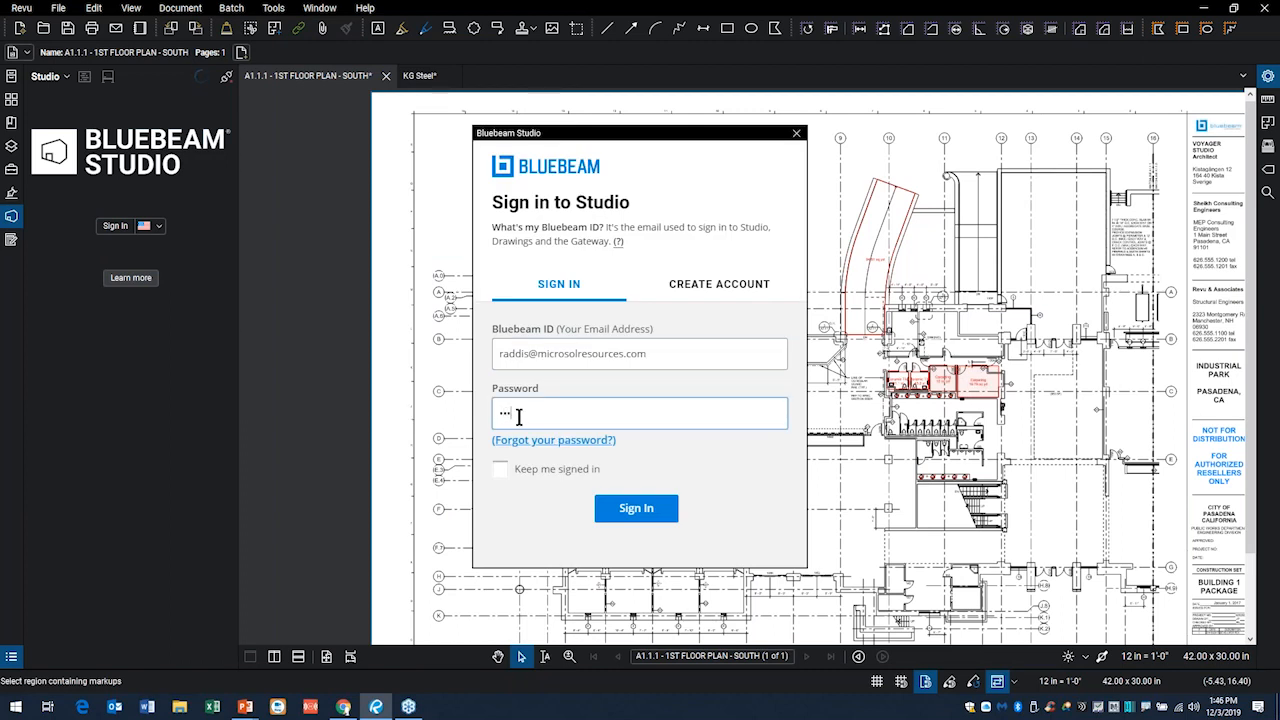
text(••••••••)
click(618, 514)
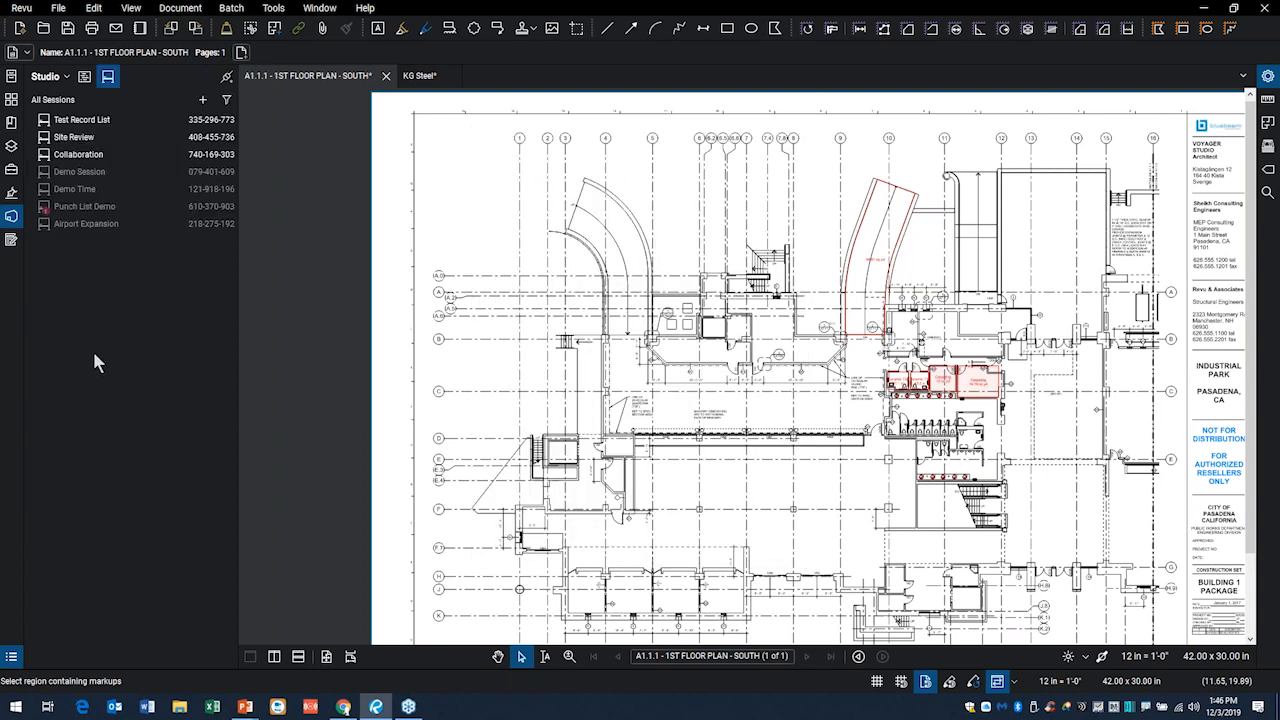
- Open the Demo 2019 Studio project and upload the open files A1.1.1 - 1ST FLOOR PLAN - SOUTH.pdf and KG Steel.pdf
click(86, 80)
double_click(71, 121)
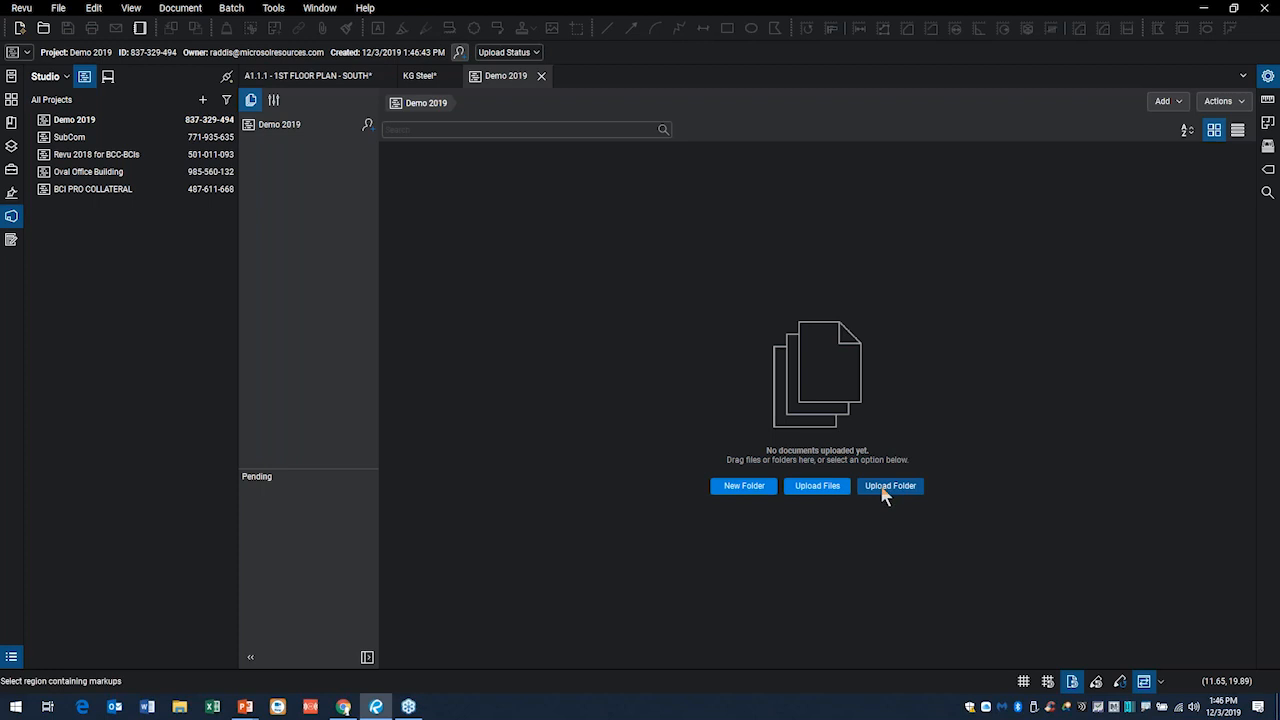
click(808, 492)
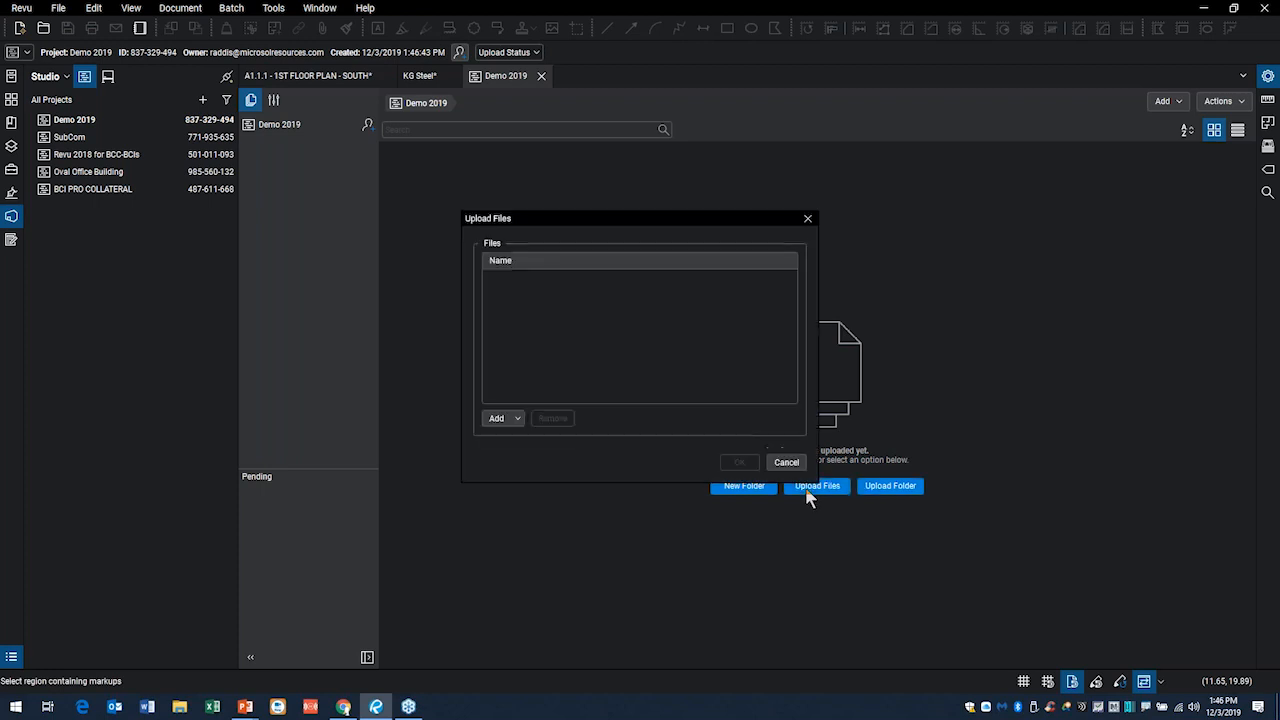
click(500, 418)
click(522, 454)
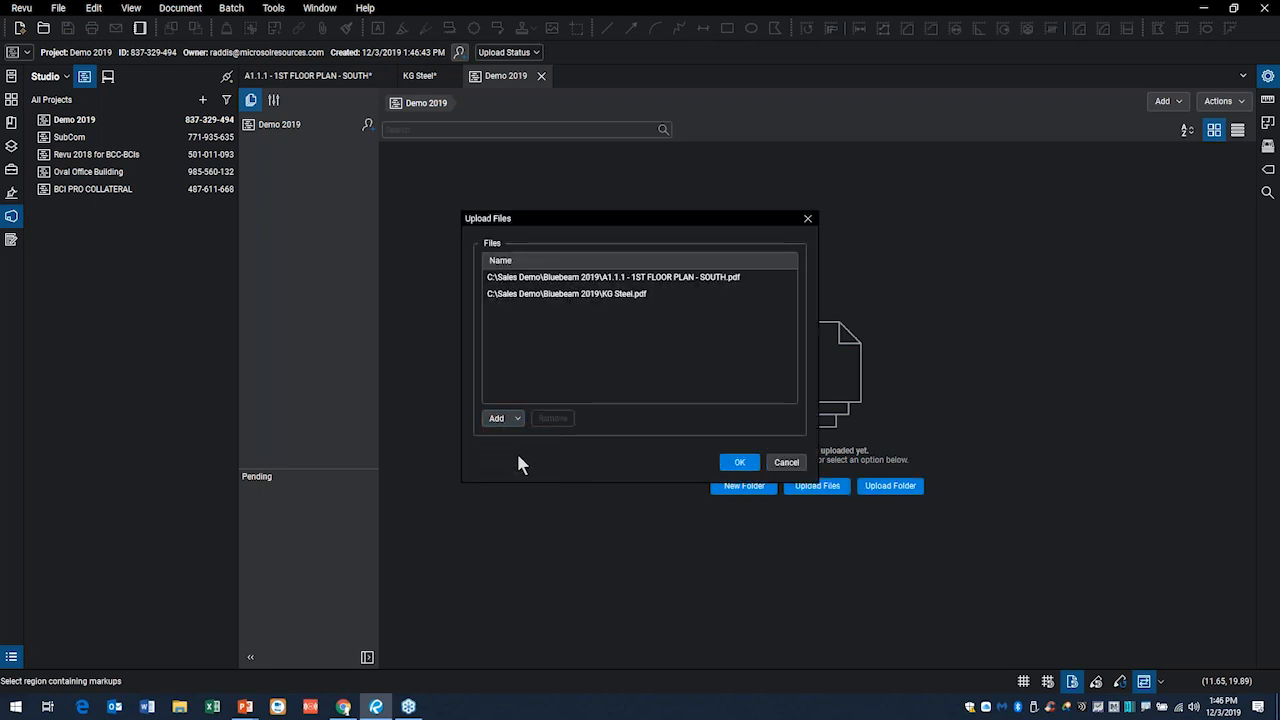
click(740, 462)
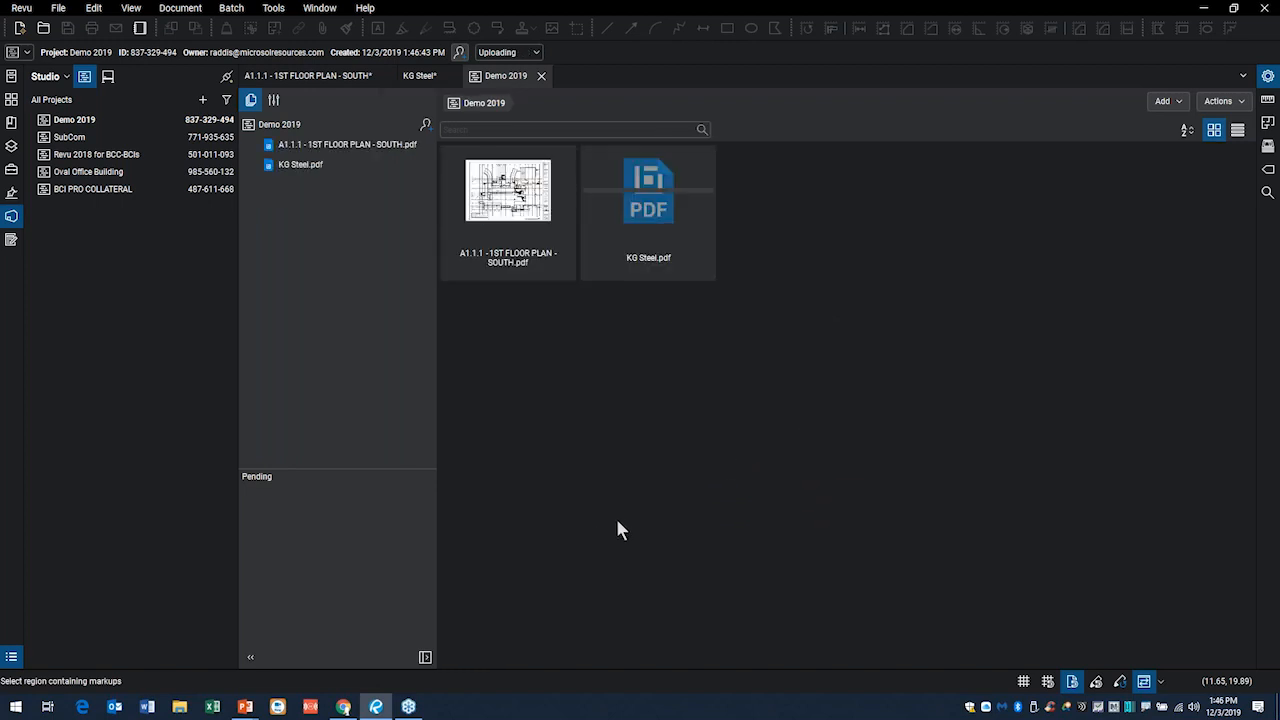
- Switch back to Chrome and check Demo 2019's For Review, Drawing Log and Published views and its Publish Only permission details
click(344, 707)
click(642, 242)
click(855, 245)
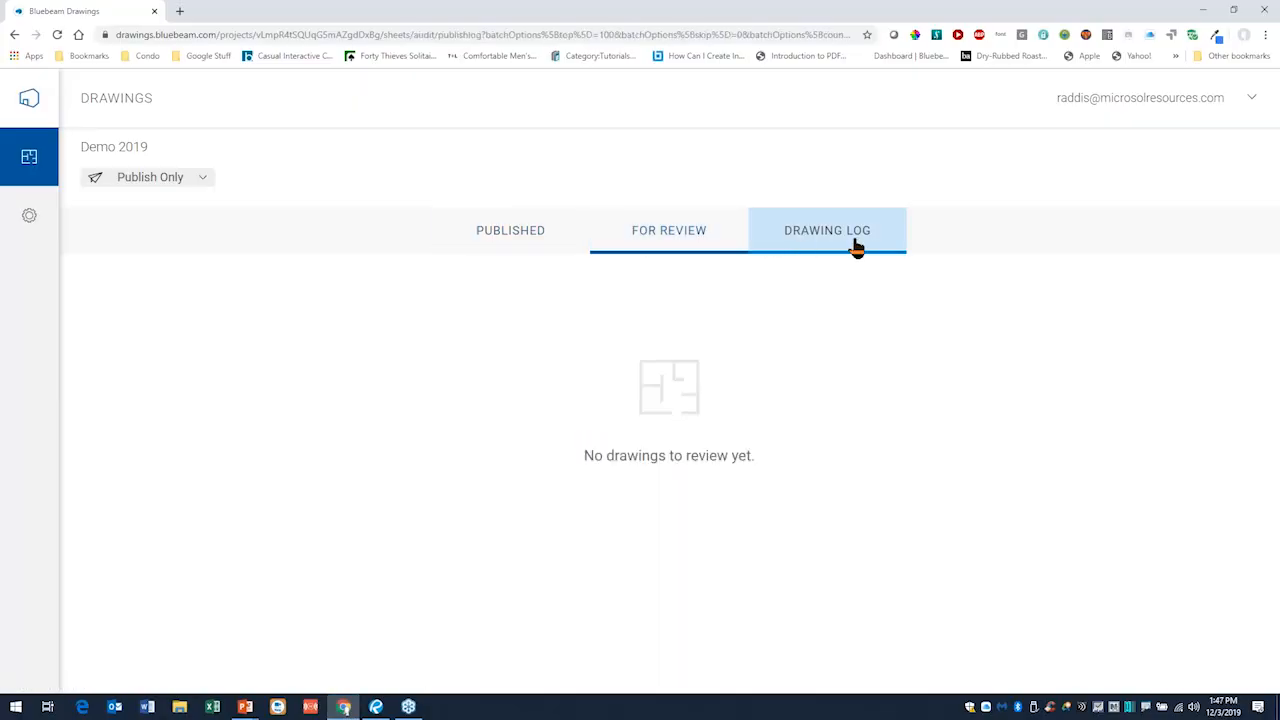
click(716, 255)
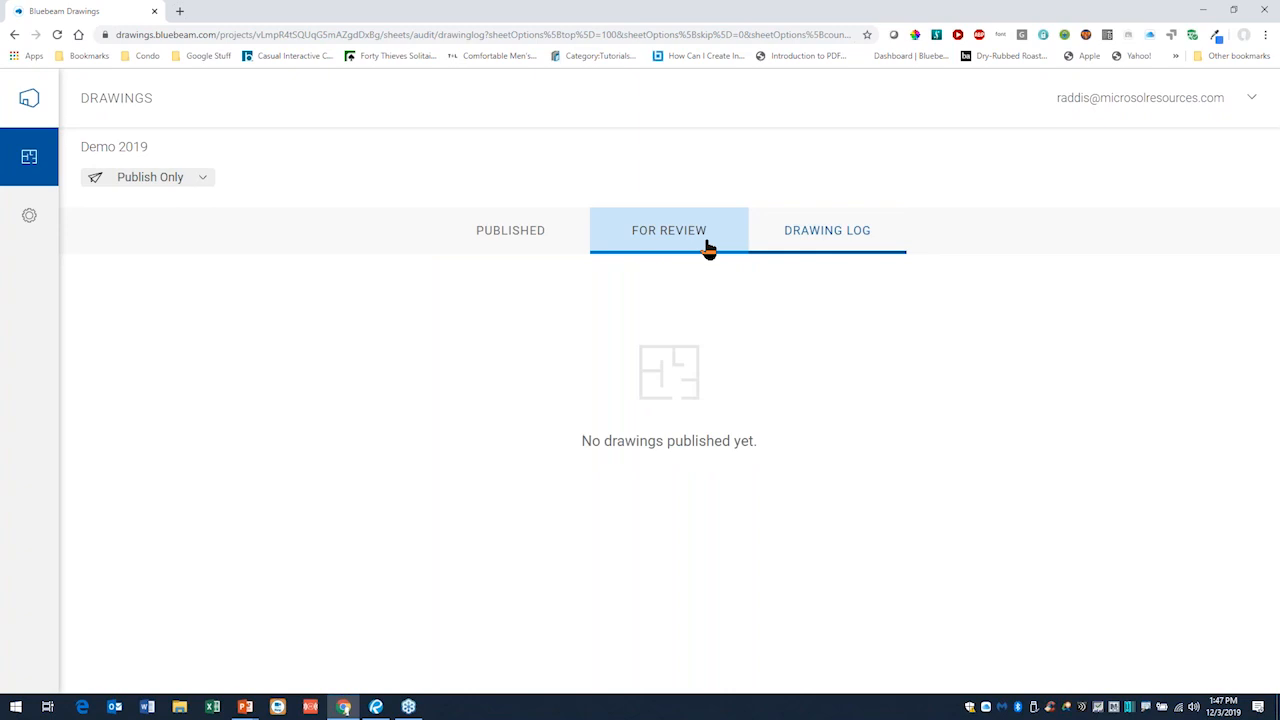
click(535, 252)
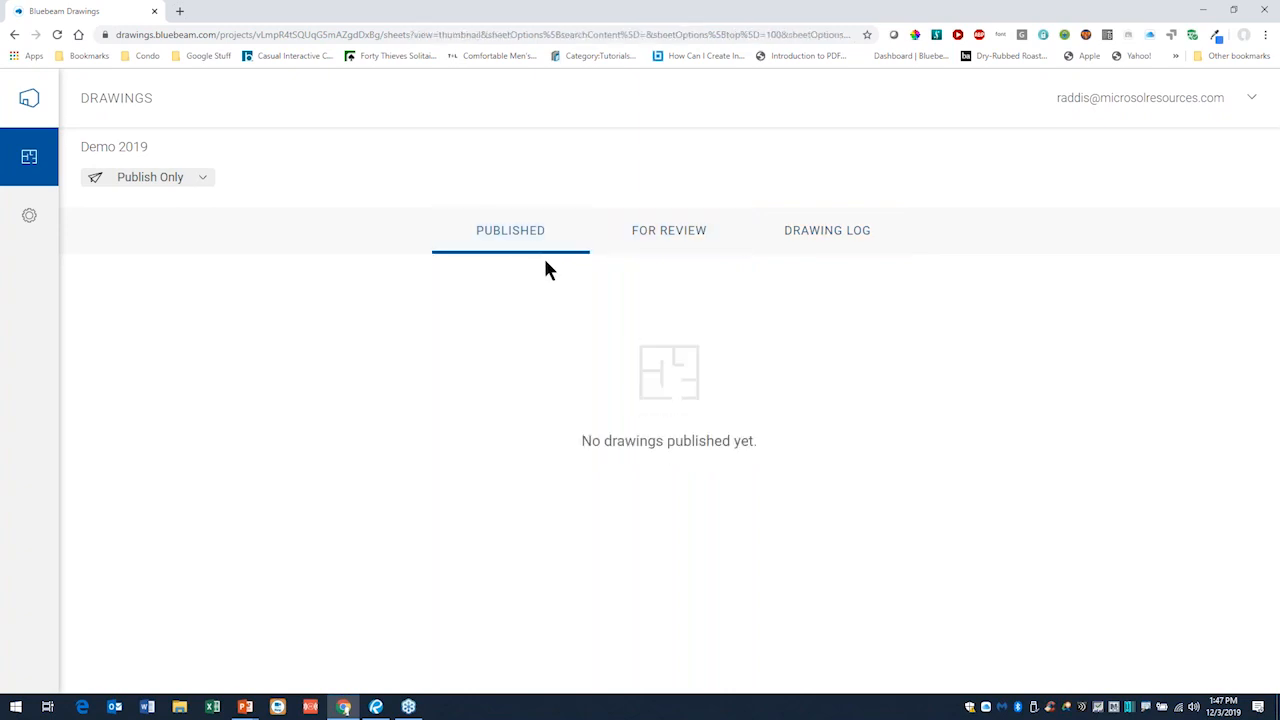
click(183, 182)
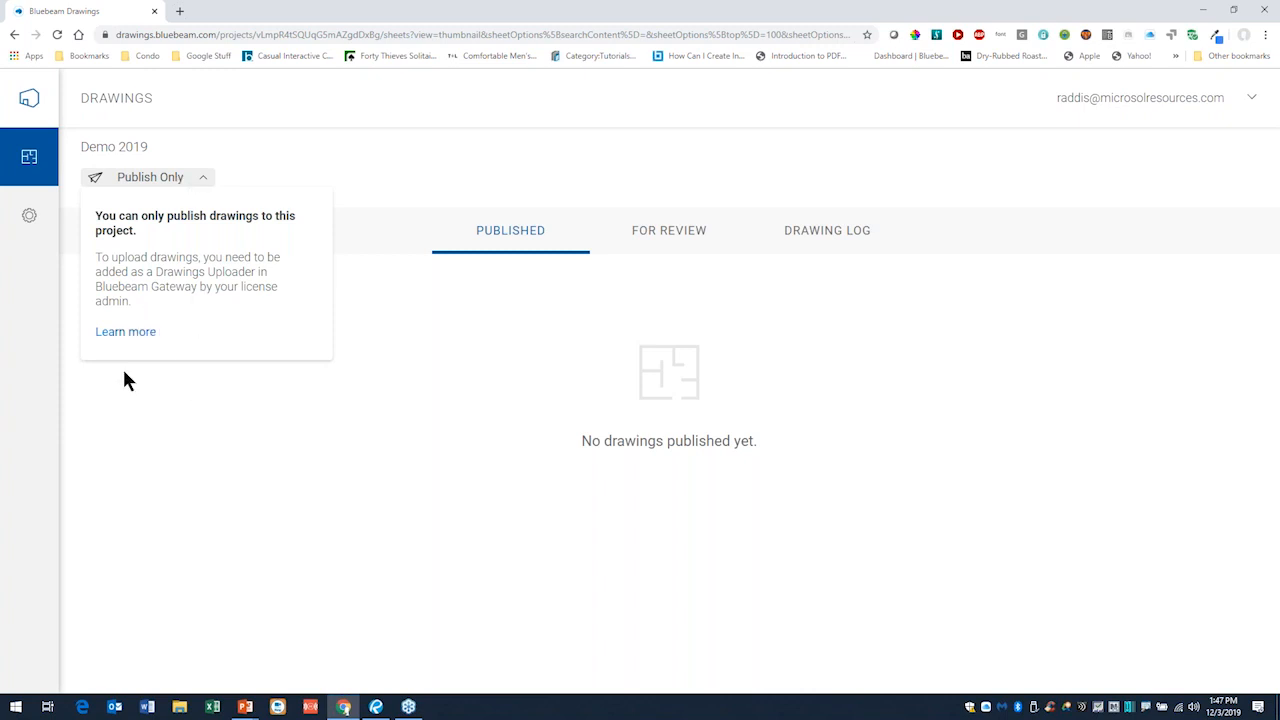
- Return to the Bluebeam Drawings project list and reopen the Demo 2019 project
mouse_move(26, 120)
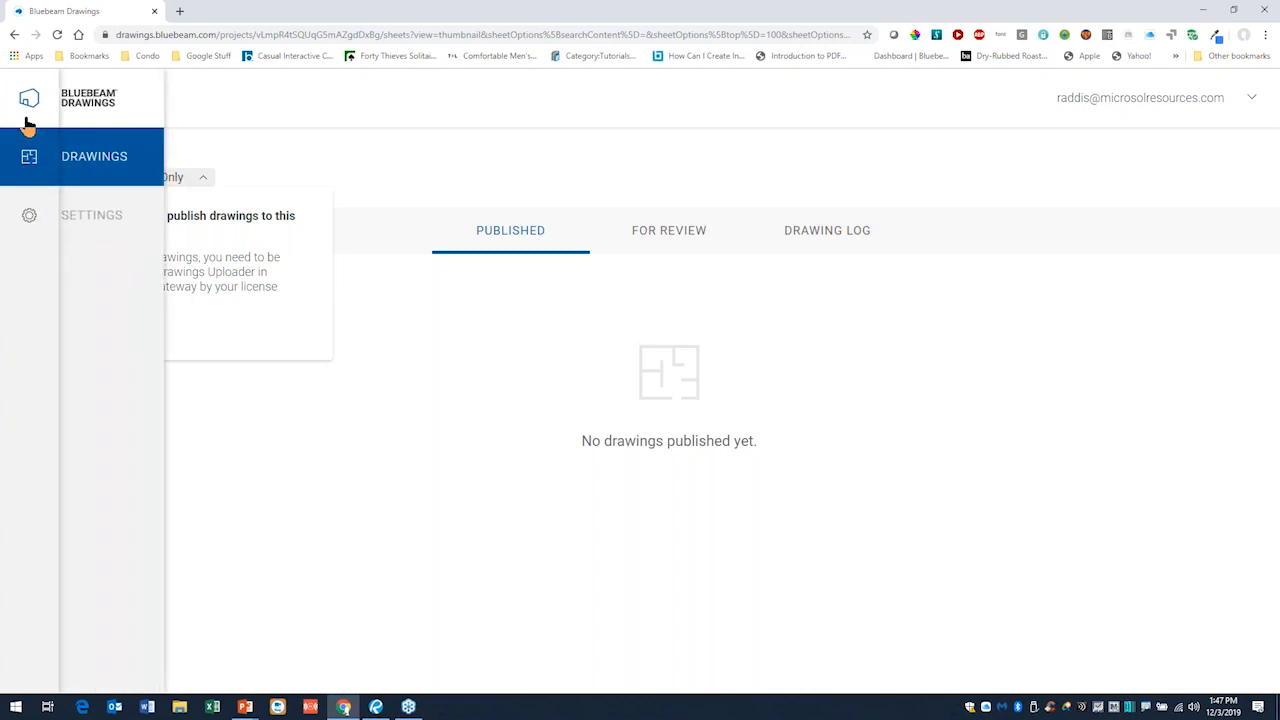
click(52, 167)
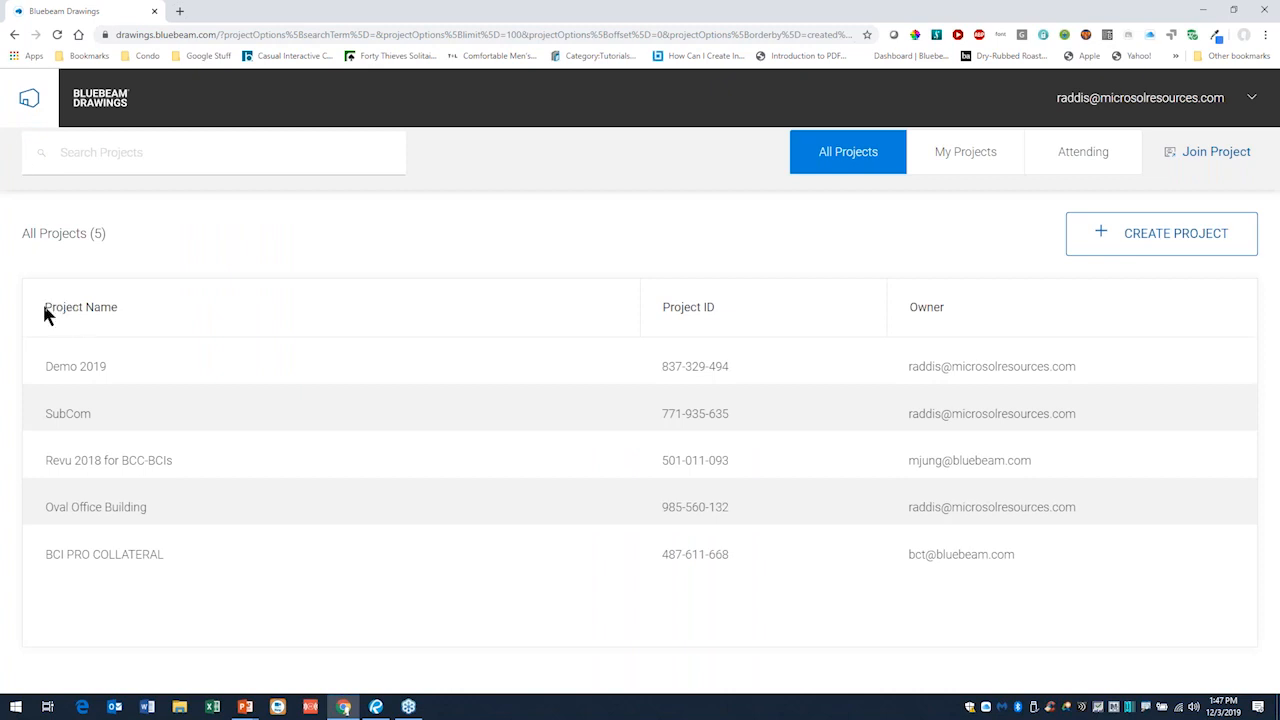
click(64, 375)
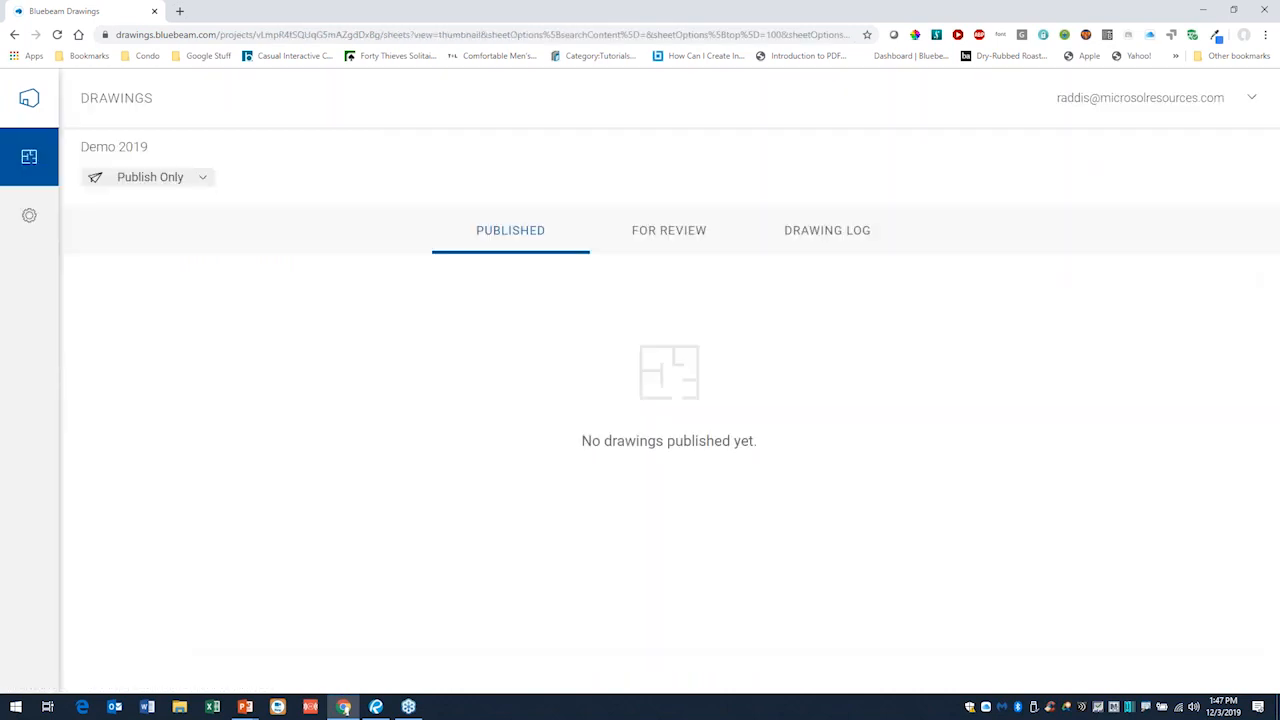
- Review Demo 2019's project information, disciplines and user access settings, and return to its drawings page
mouse_move(26, 220)
click(88, 224)
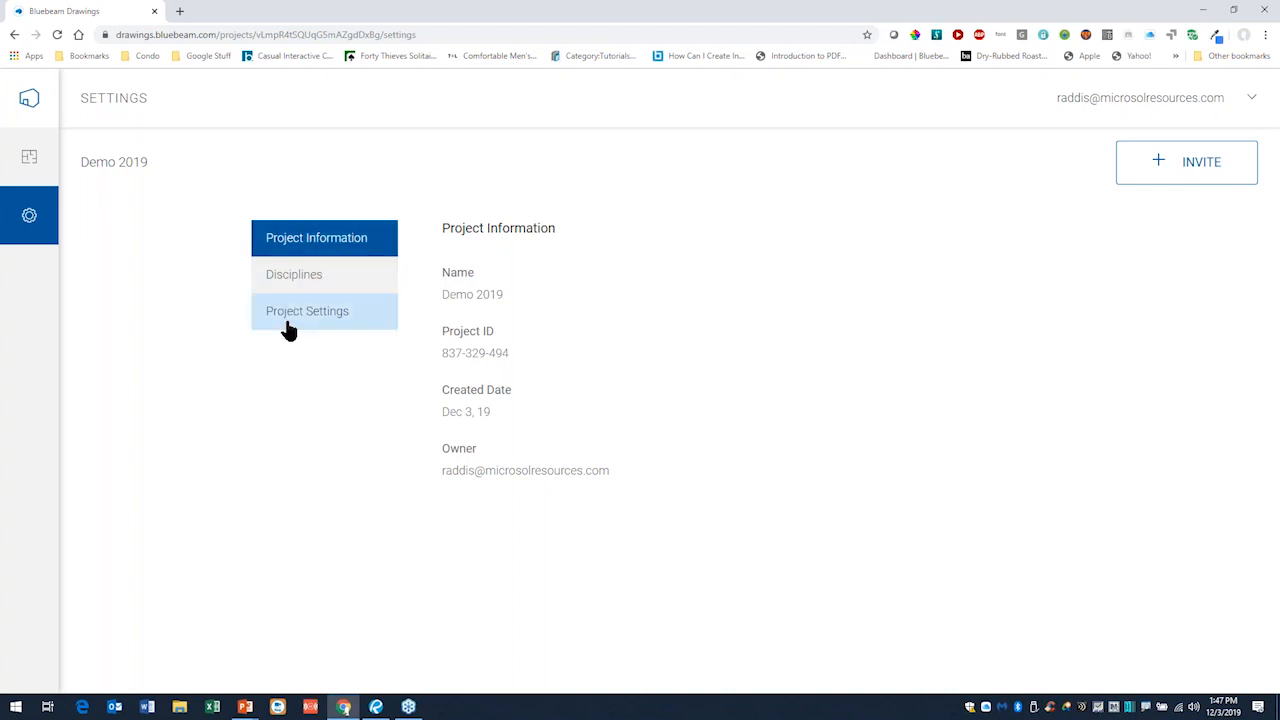
click(308, 286)
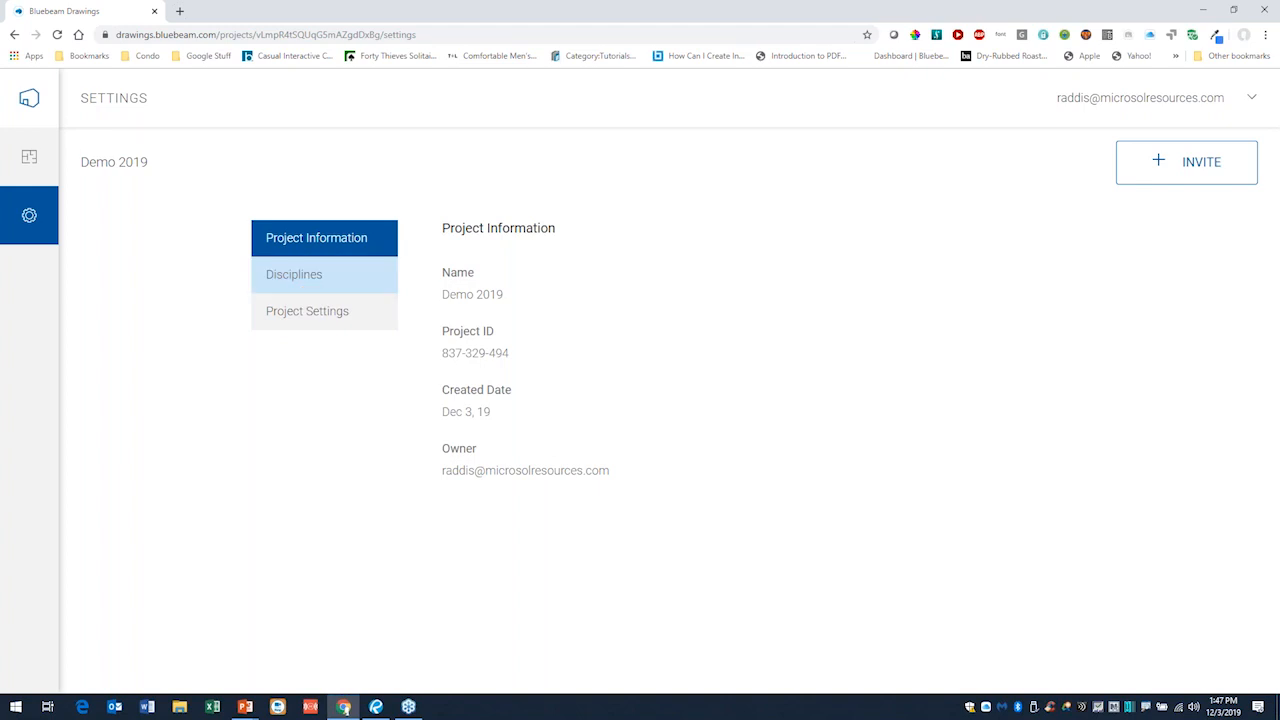
click(307, 316)
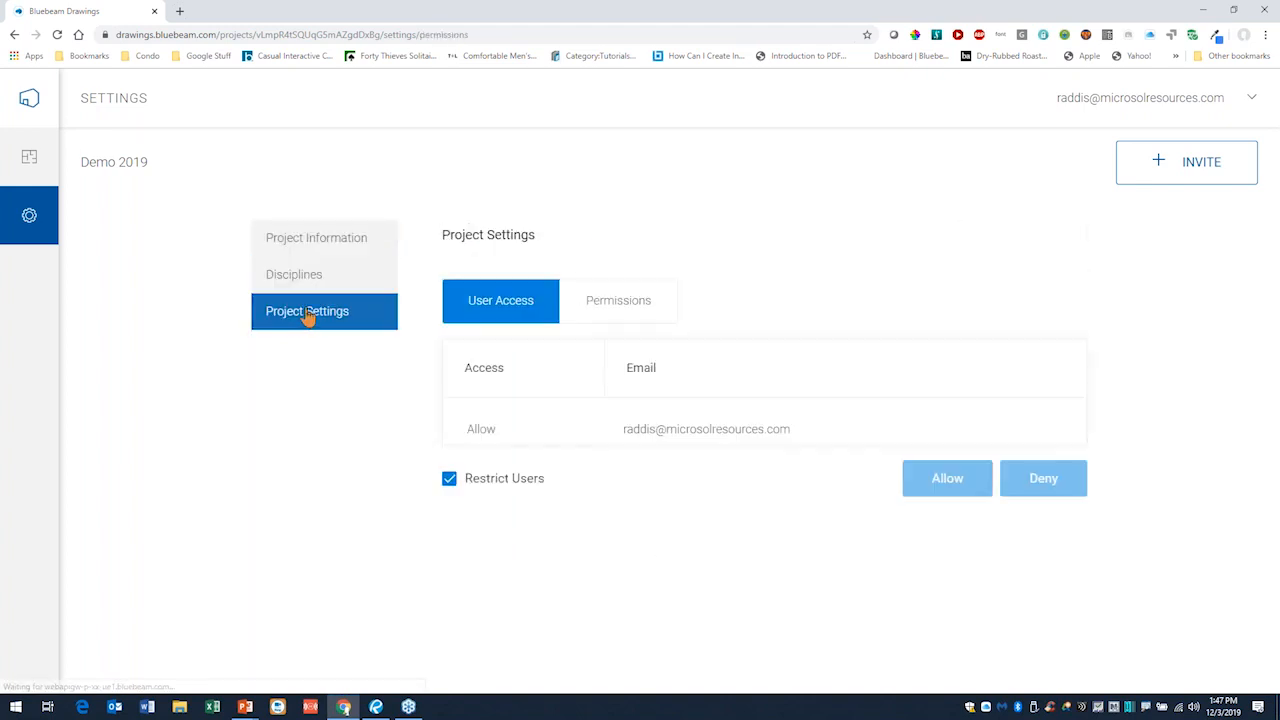
click(319, 253)
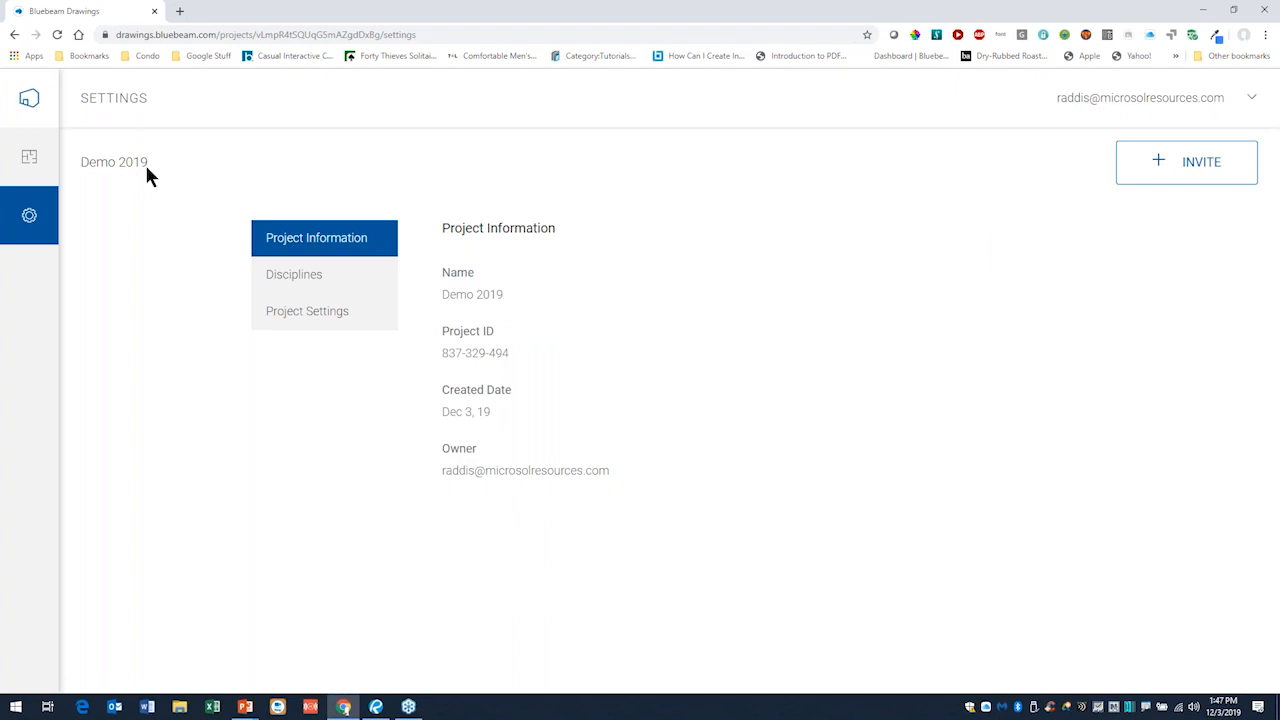
click(100, 158)
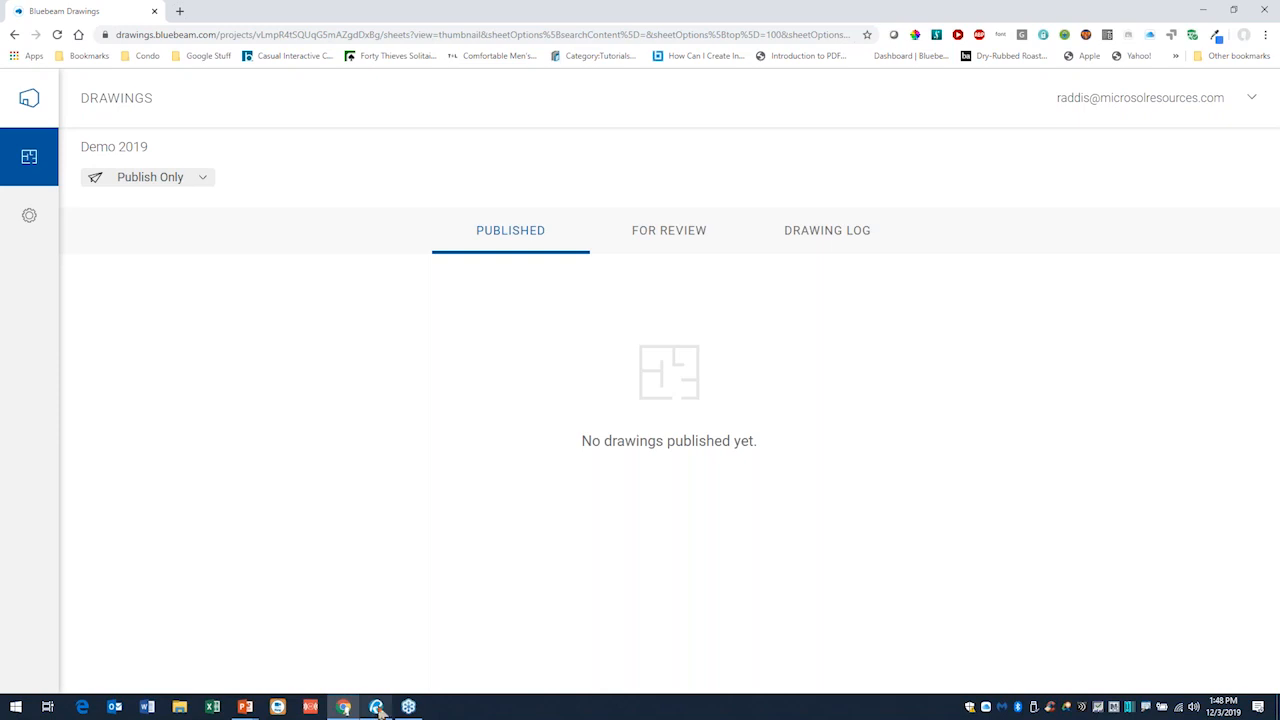
- Switch to the PowerPoint slide show and advance from the DEMO slide to the Revu 2019 Available Now slide
click(247, 708)
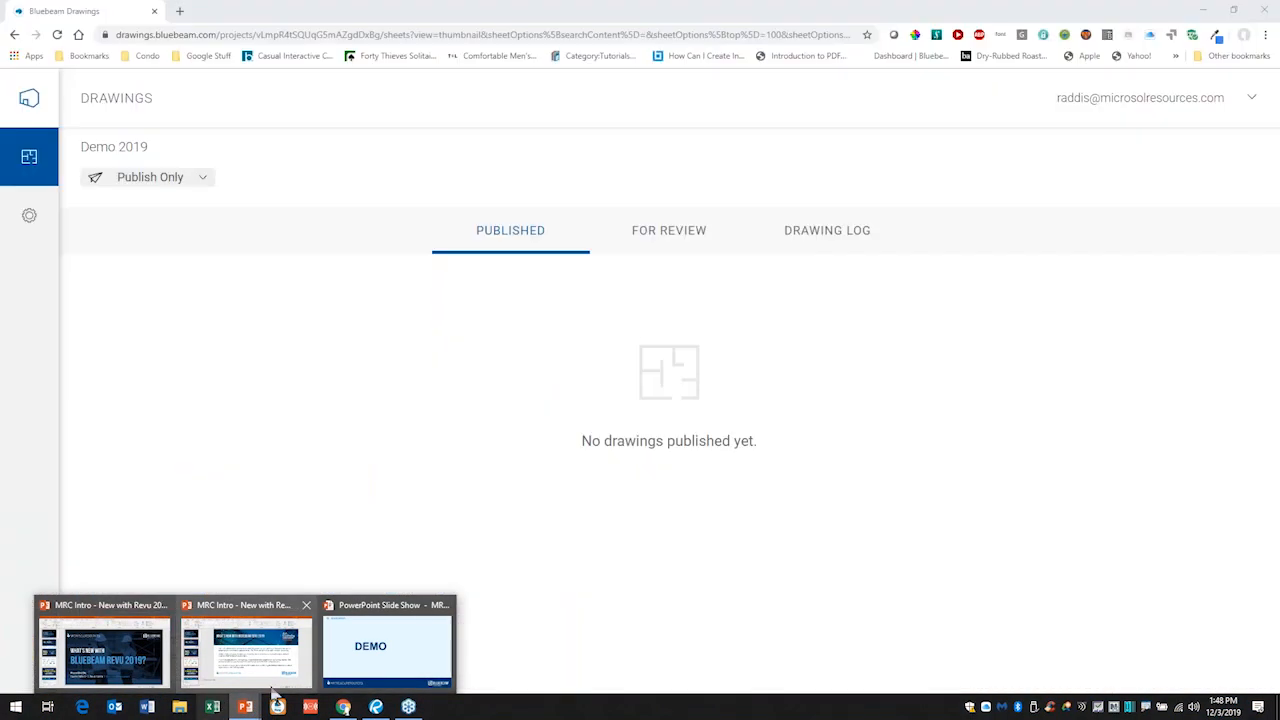
key(alt+Tab)
key(alt+Tab)
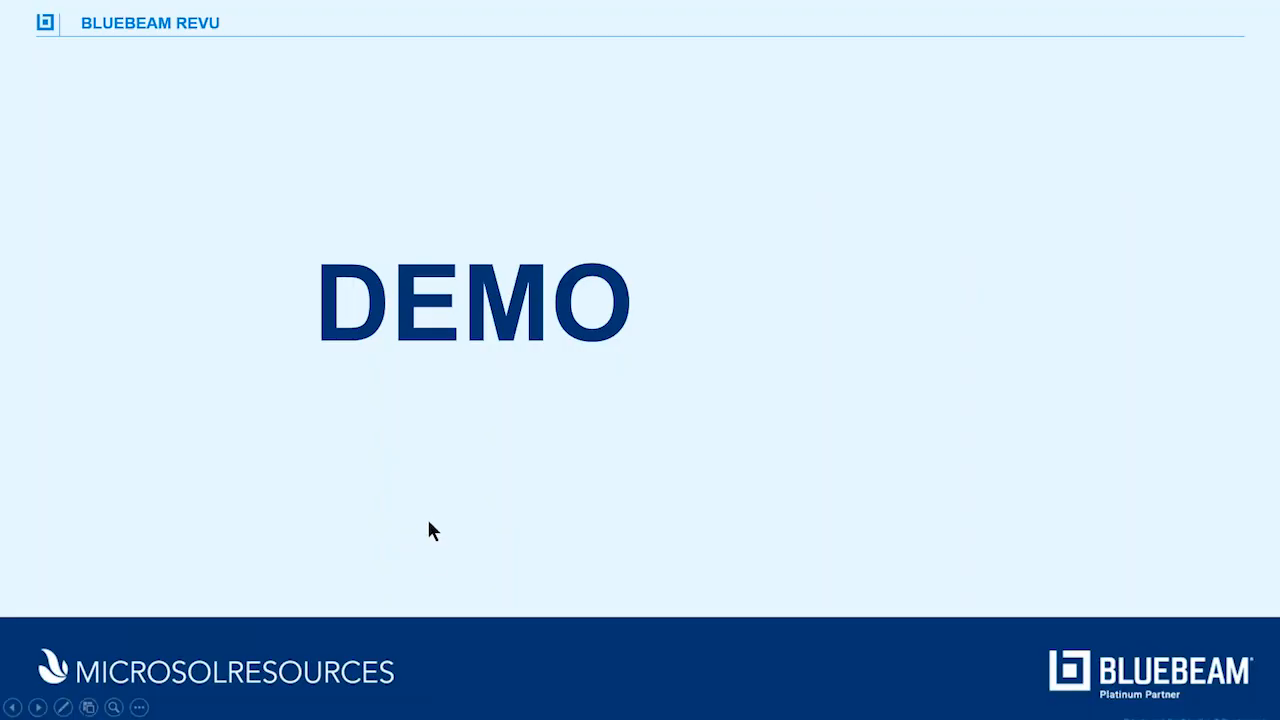
click(425, 529)
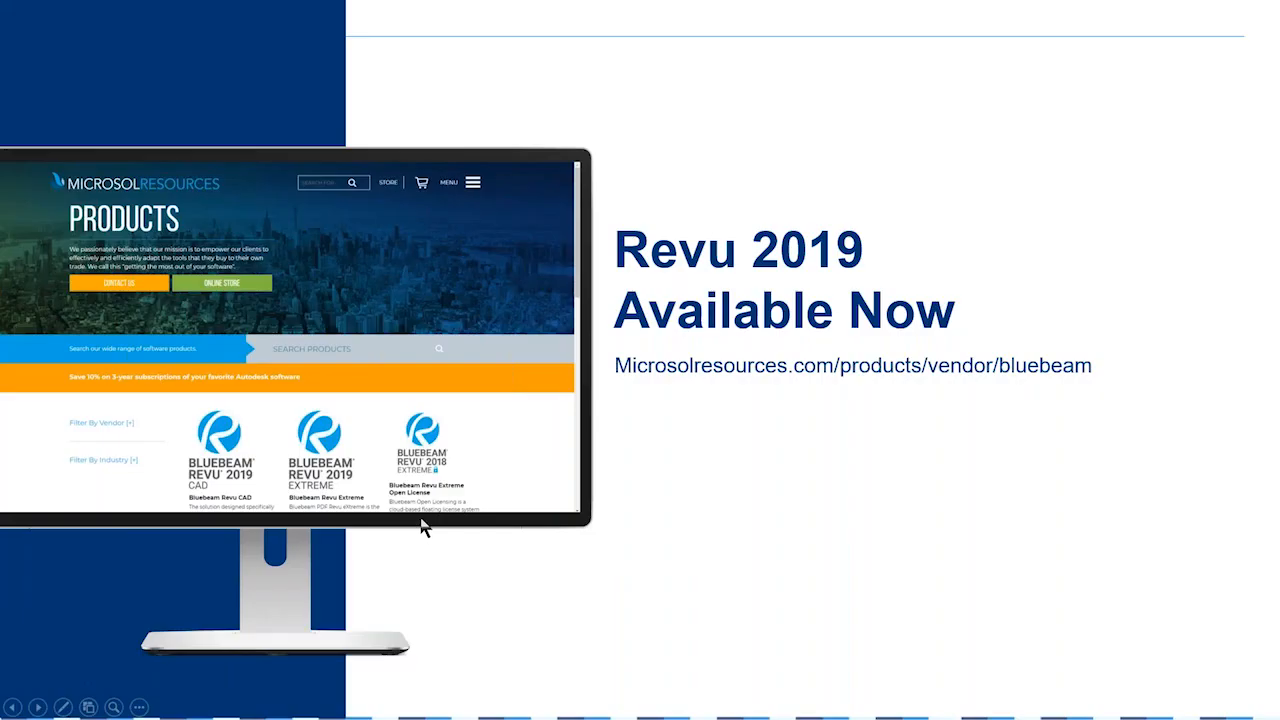